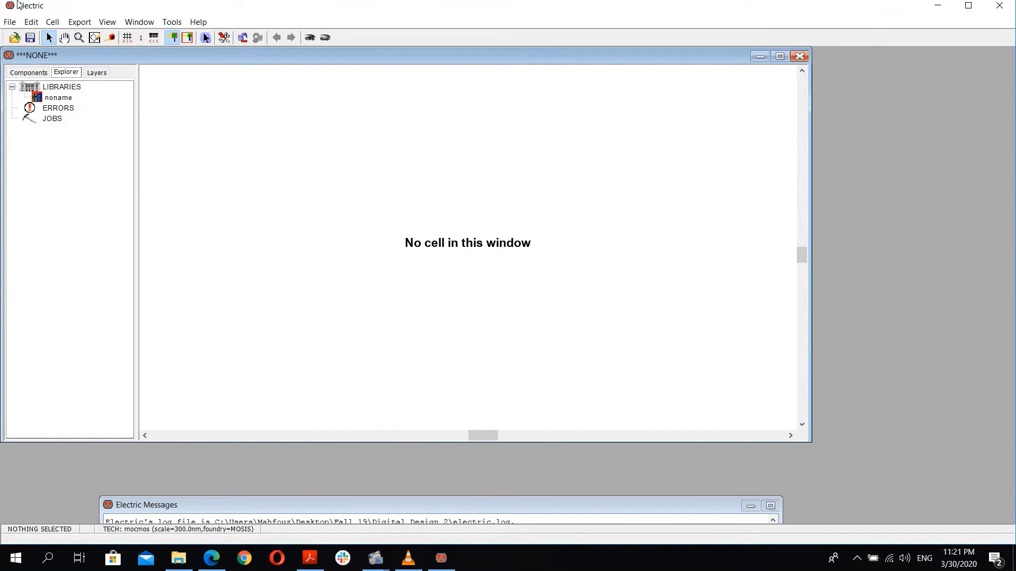
Step: Rename the default library as inverter
click(59, 98)
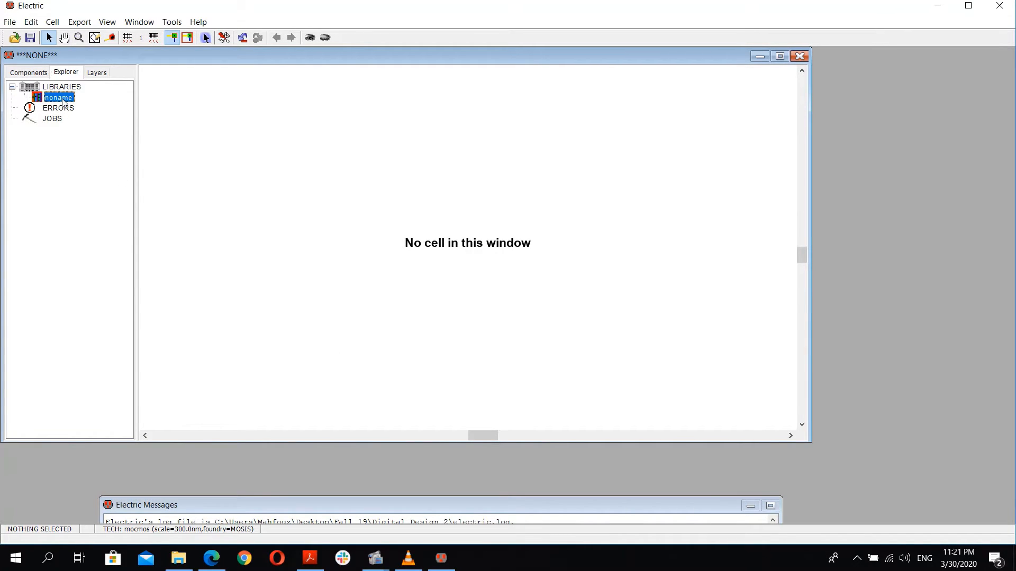
right_click(63, 101)
click(127, 223)
text(inverter)
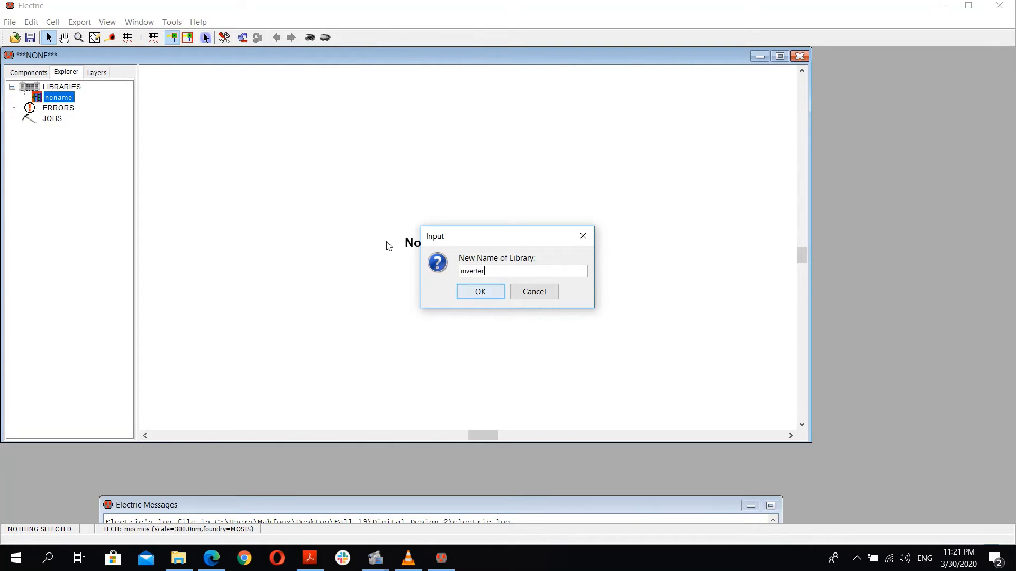
key(Return)
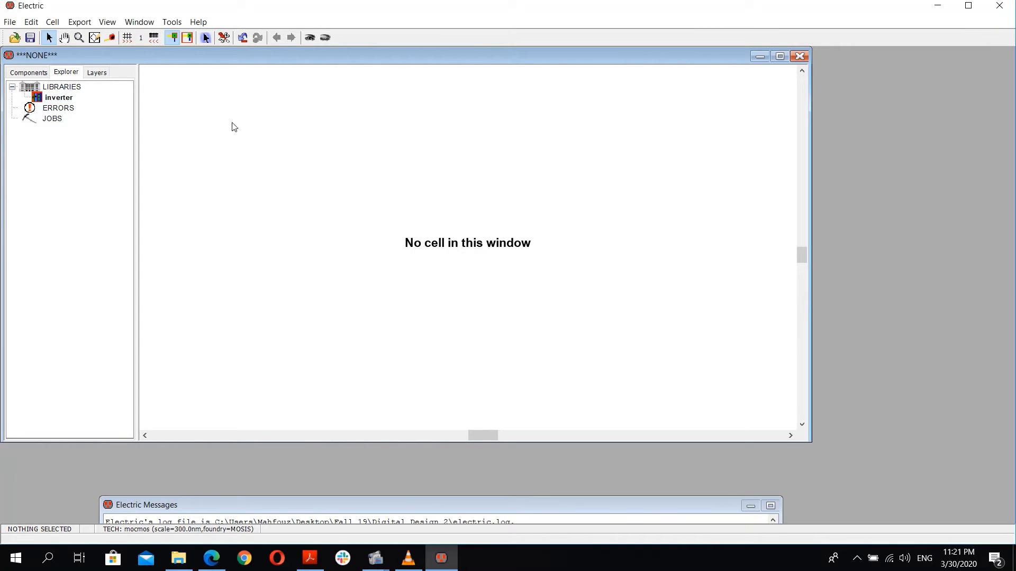
Step: Create a new schematic cell named inv in the inverter library
click(52, 97)
right_click(51, 97)
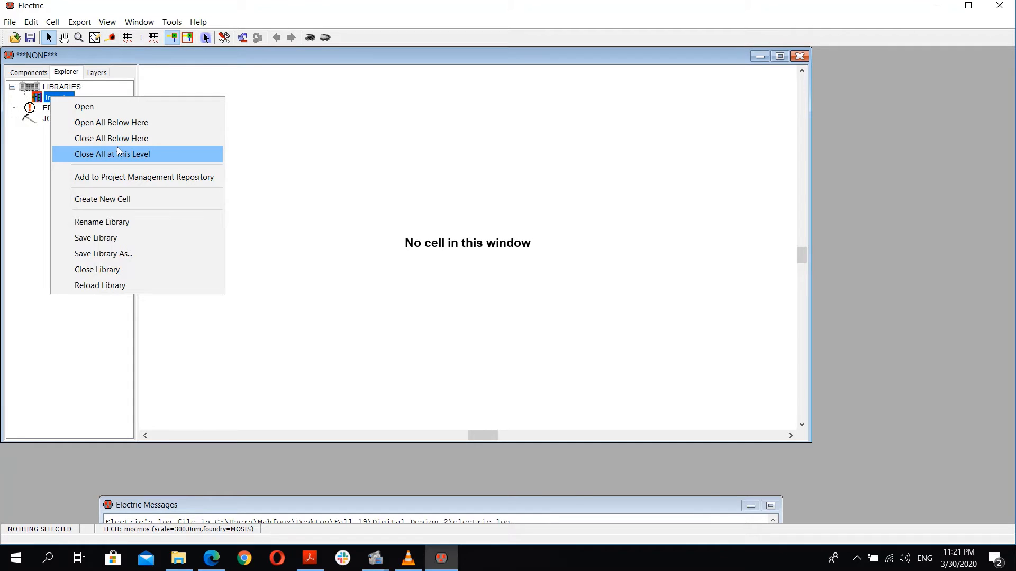
click(124, 196)
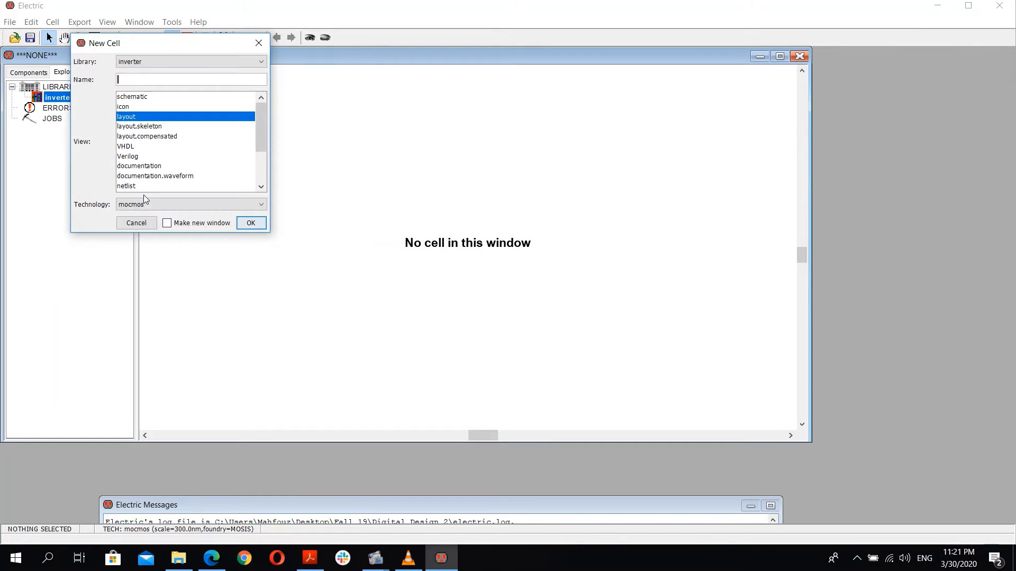
click(147, 98)
click(252, 224)
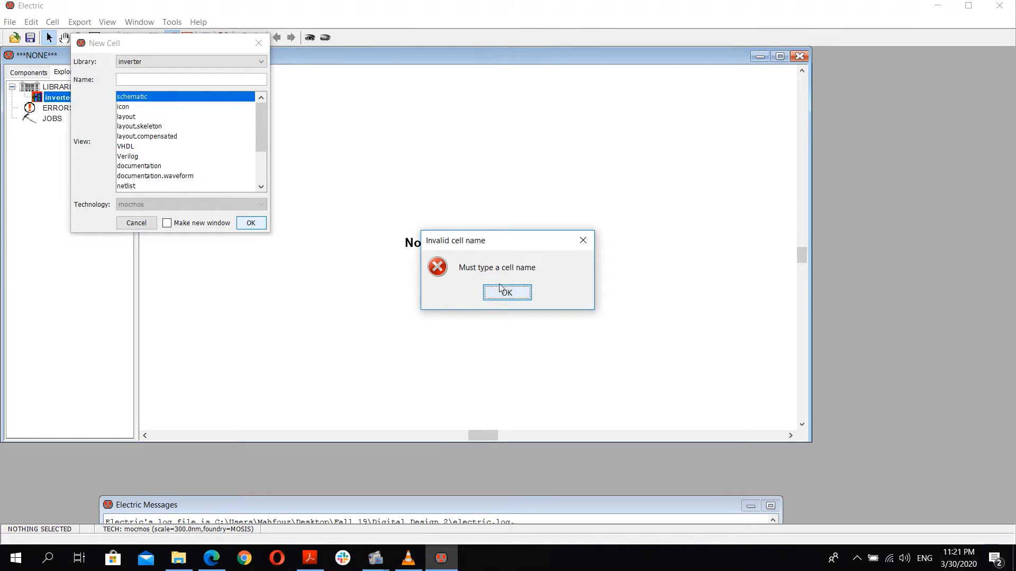
click(501, 291)
click(176, 83)
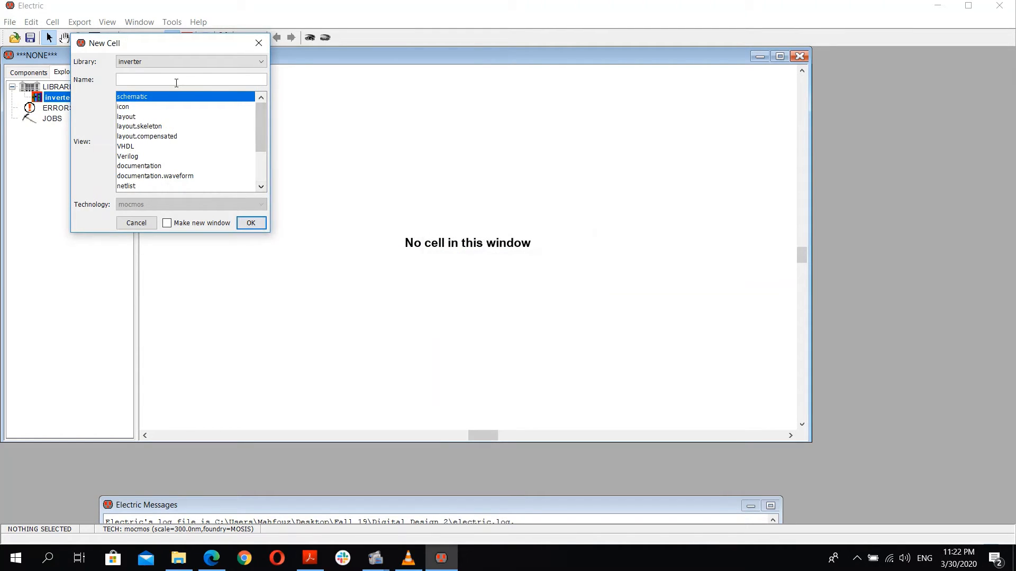
text(inv)
click(254, 222)
Step: Open the inv schematic cell and switch to the component palette
click(24, 97)
click(55, 109)
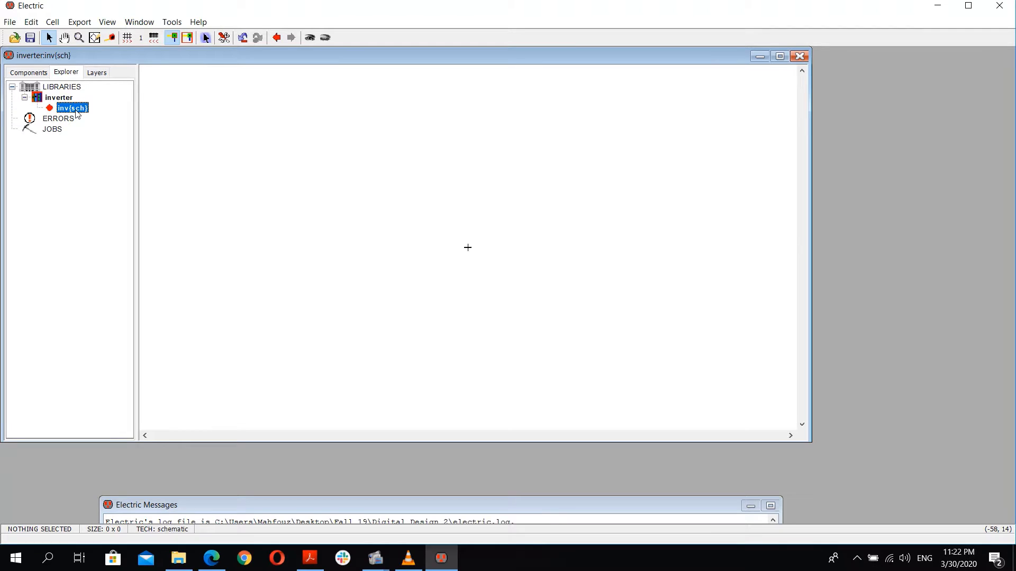
click(34, 72)
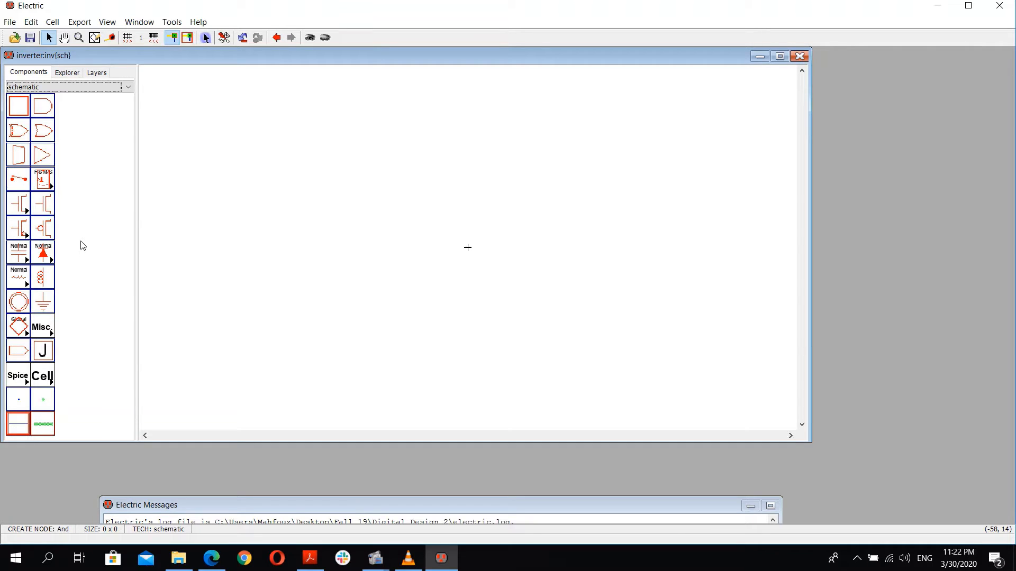
Step: Place a pMOS transistor and an nMOS transistor directly below it
click(39, 234)
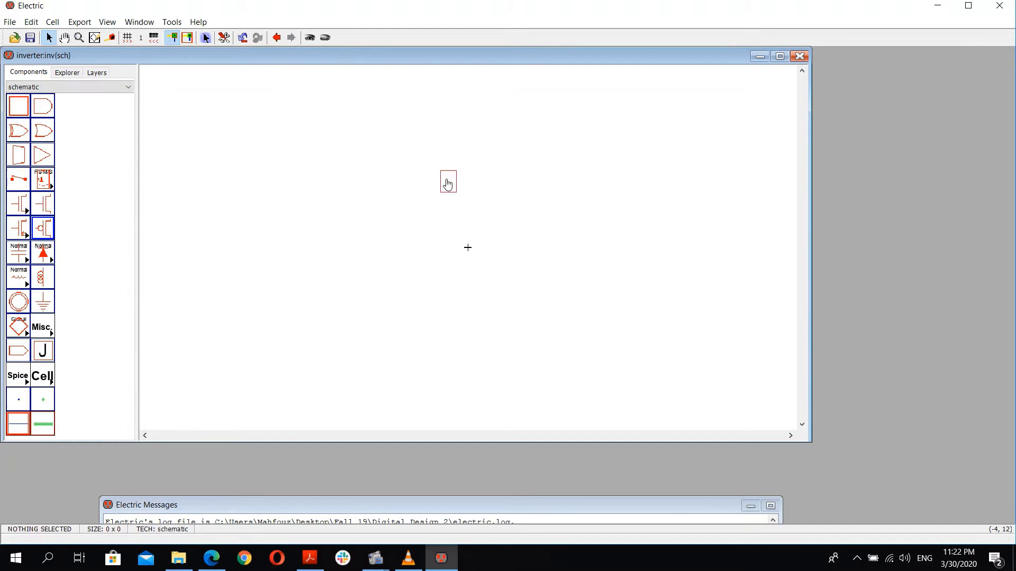
click(465, 182)
click(43, 204)
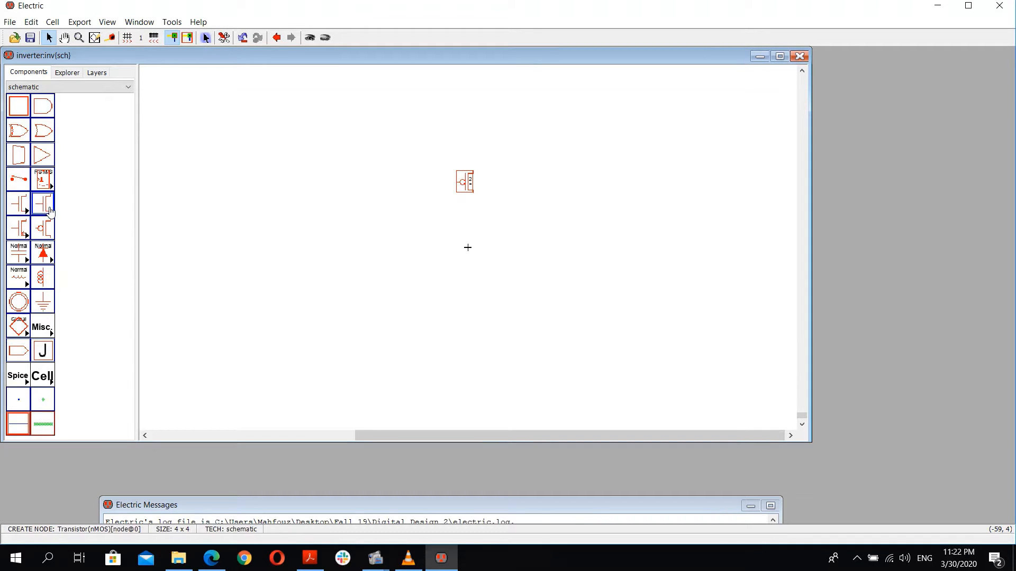
click(466, 265)
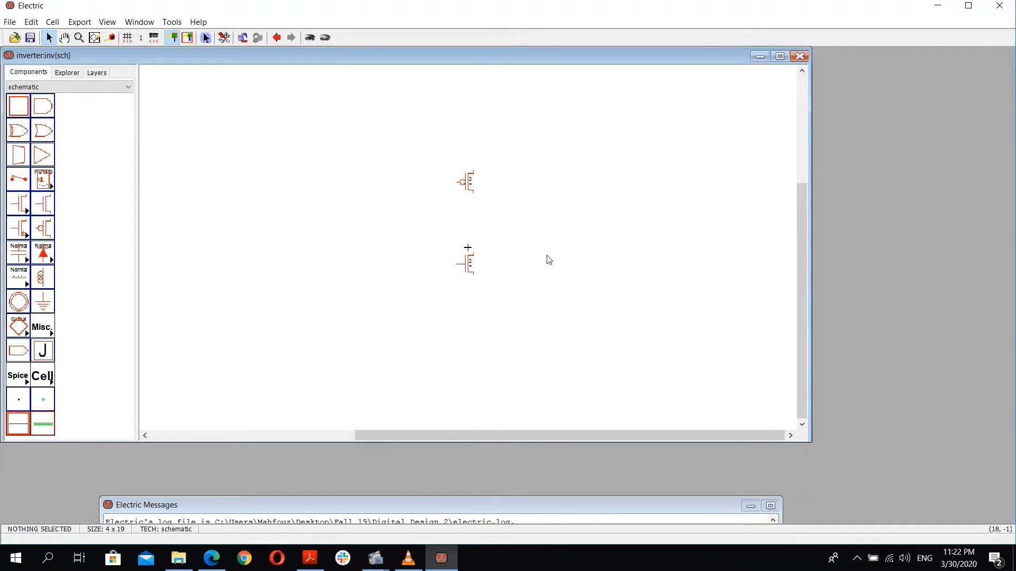
Step: Wire the nMOS transistor's top terminal up to the pMOS transistor's bottom terminal
ctrl+scroll(485, 249, up, 2)
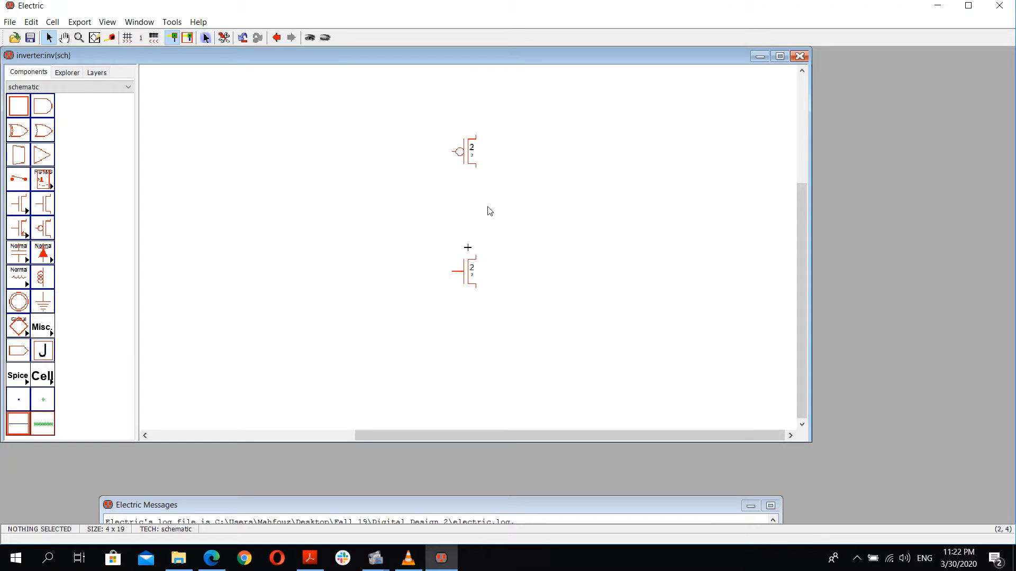
scroll(488, 212, up, 3)
scroll(478, 354, down, 3)
click(476, 262)
right_click(475, 164)
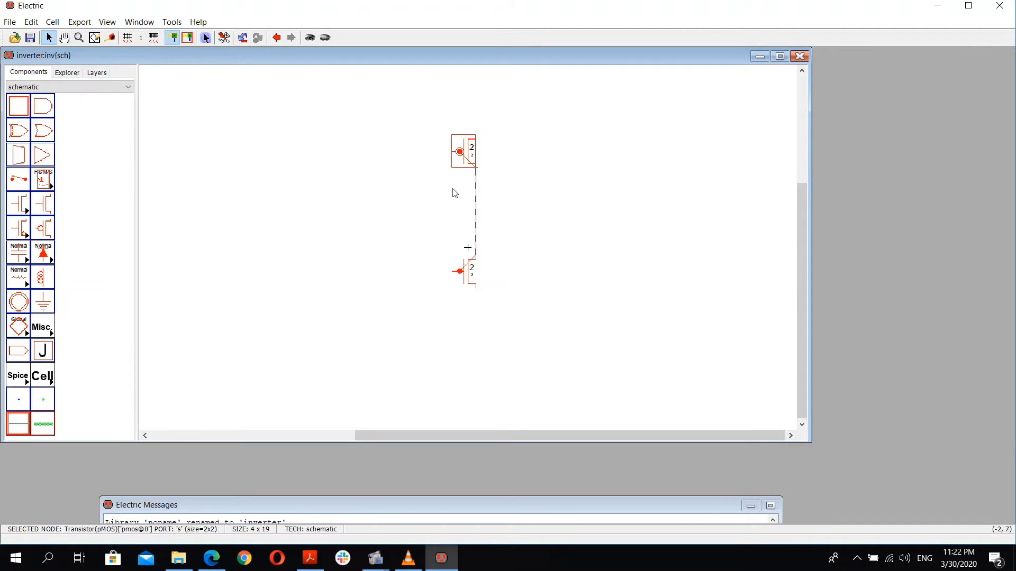
Step: Connect the pMOS gate to the nMOS gate with a wire running left and down
click(448, 159)
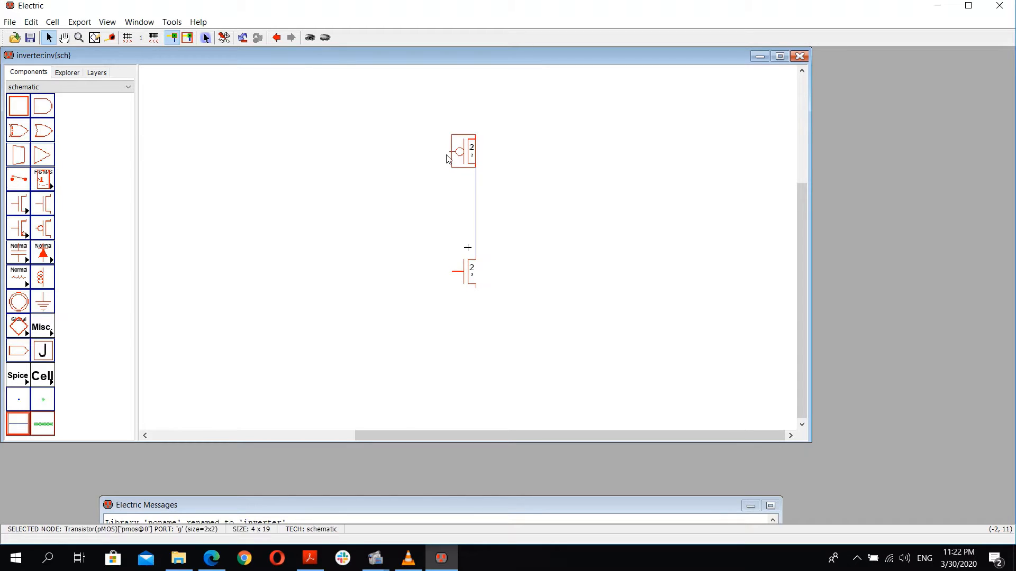
right_click(429, 154)
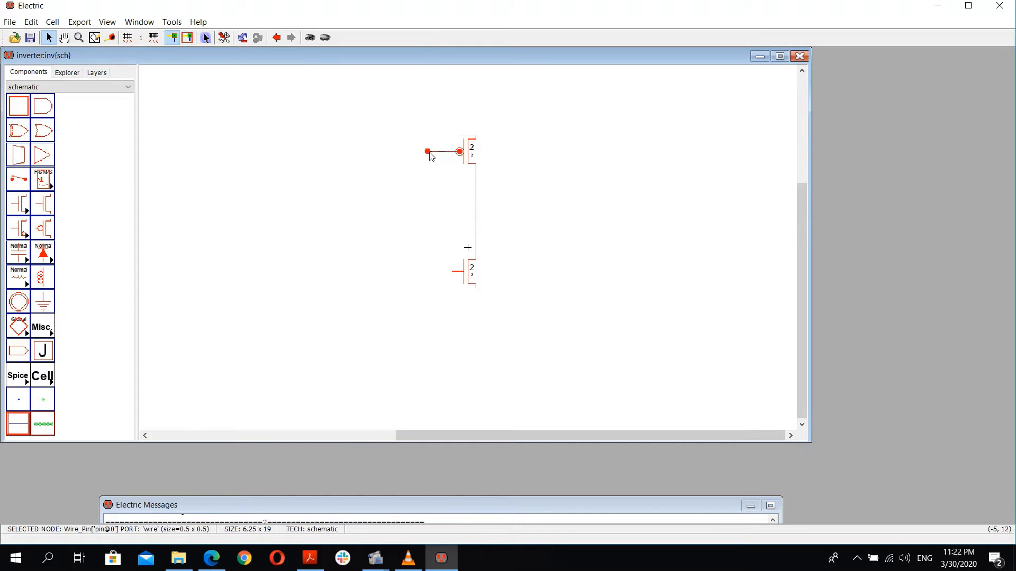
right_click(431, 273)
right_click(456, 273)
click(371, 243)
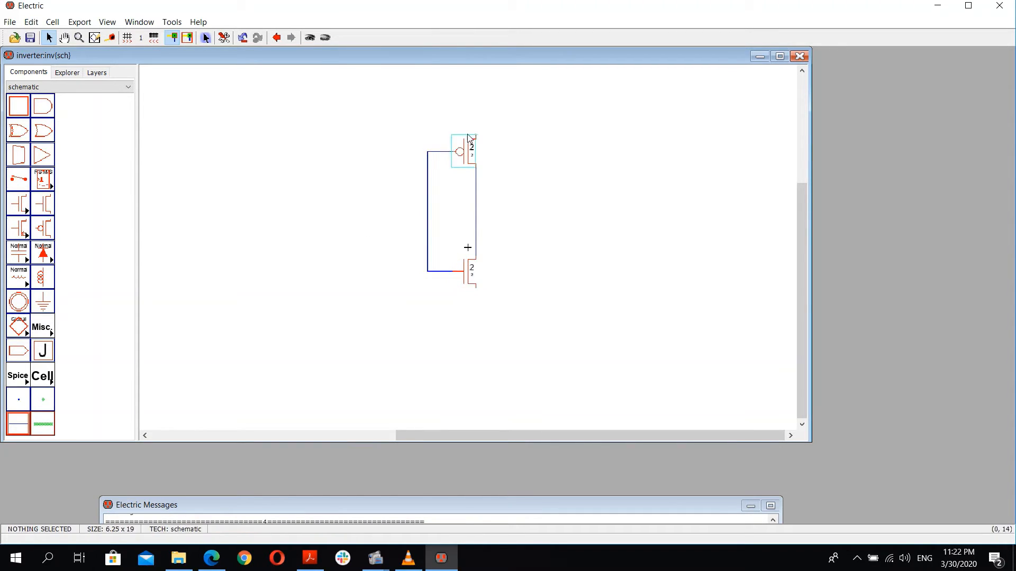
Step: Extend wires upward from the pMOS top terminal and downward from the nMOS bottom terminal
click(469, 137)
right_click(476, 104)
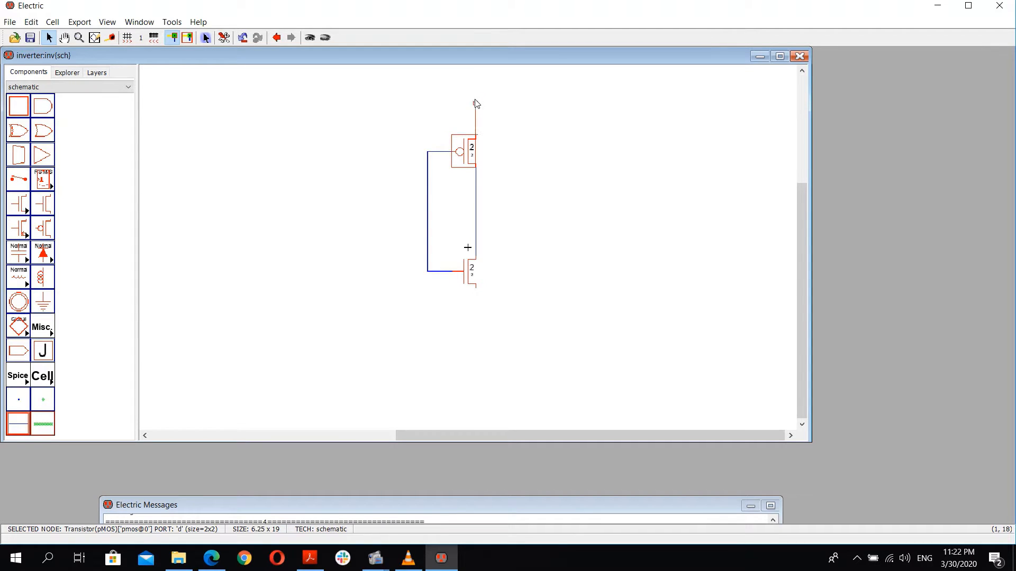
click(457, 337)
click(476, 286)
right_click(476, 312)
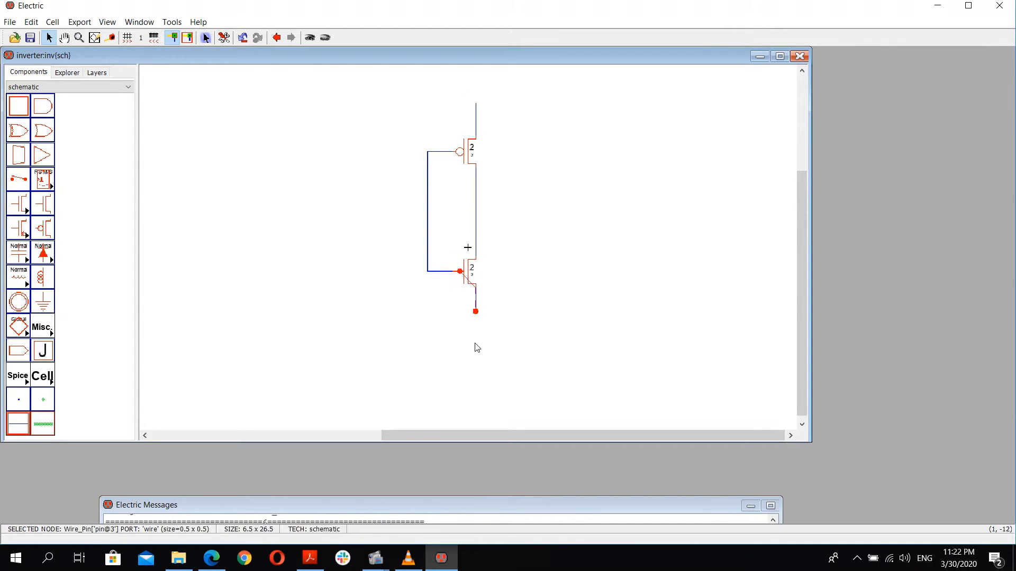
click(371, 339)
Step: Place a ground symbol below the nMOS transistor and wire it to the nMOS wire
click(43, 302)
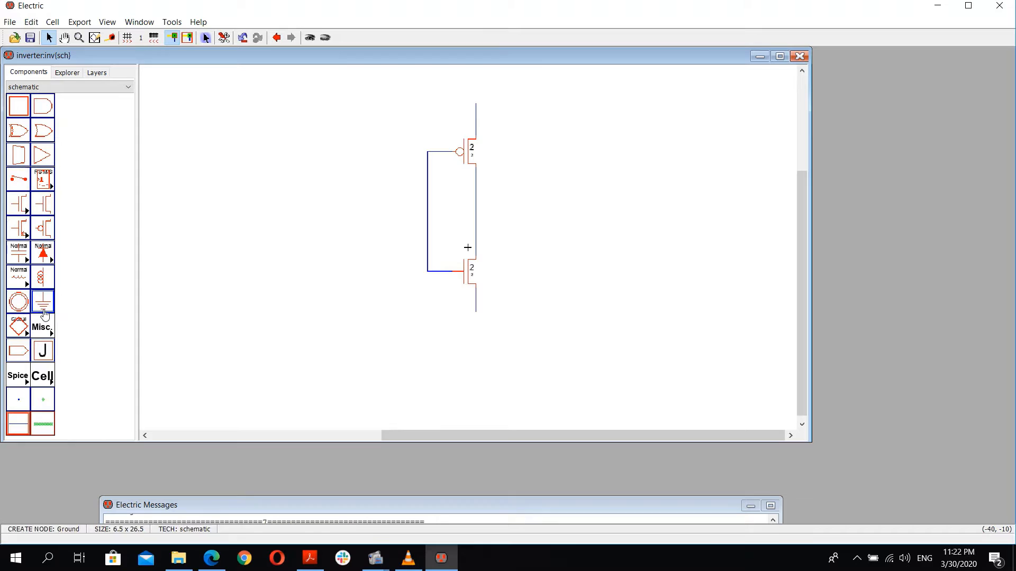
click(476, 345)
click(505, 320)
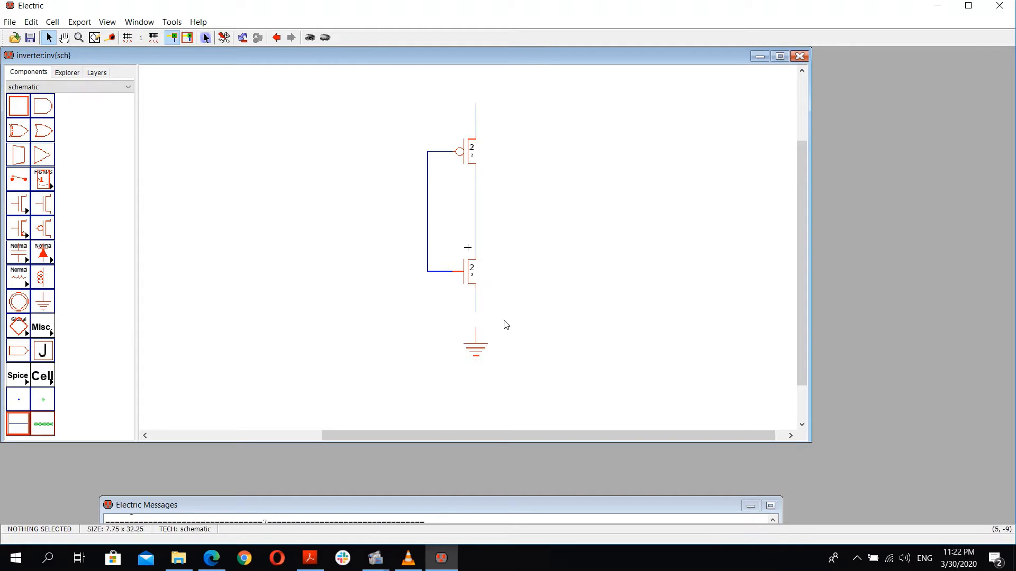
click(476, 326)
right_click(476, 312)
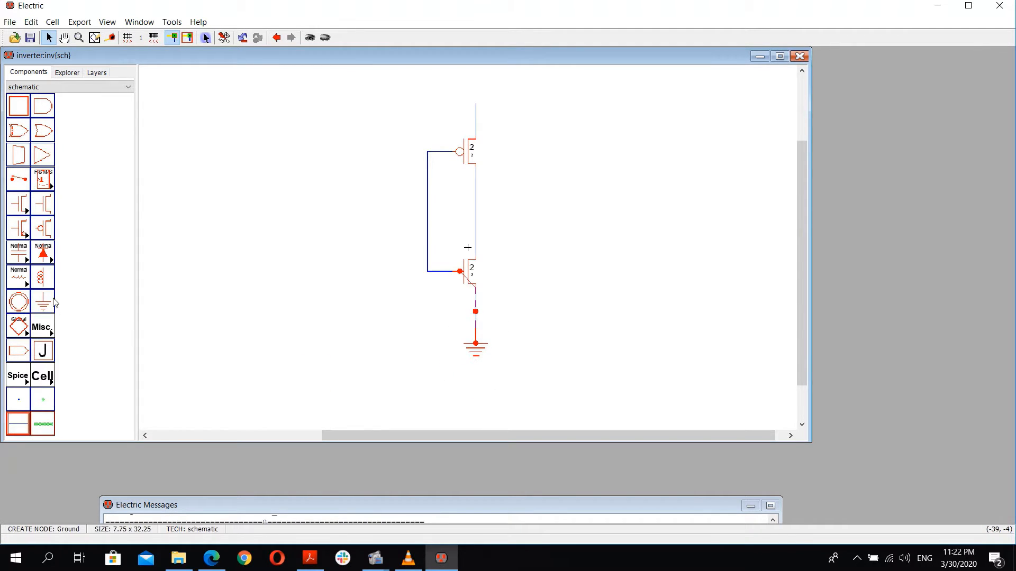
click(509, 329)
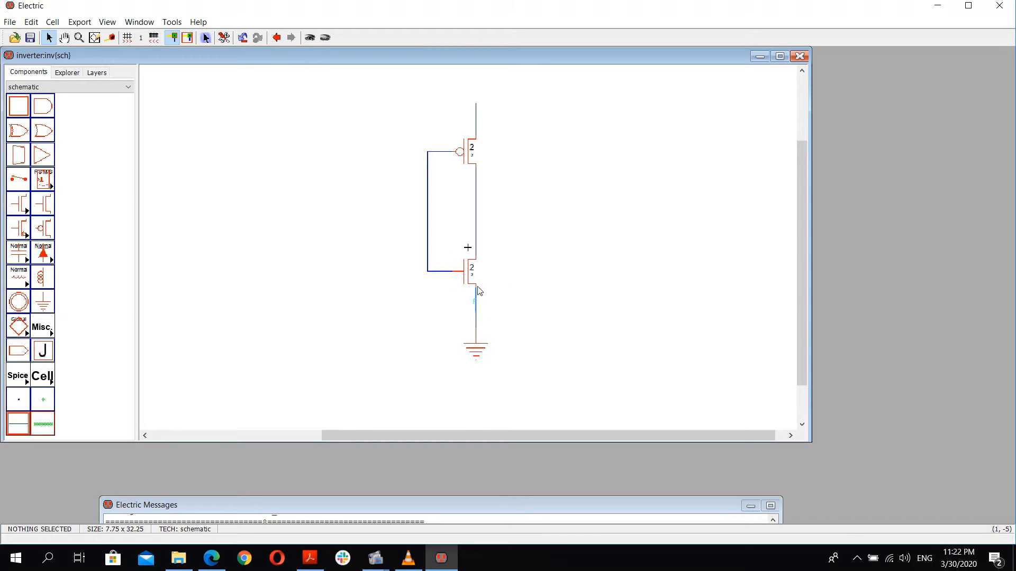
Step: Place a power symbol above the pMOS transistor and connect it to the pMOS wire
click(18, 301)
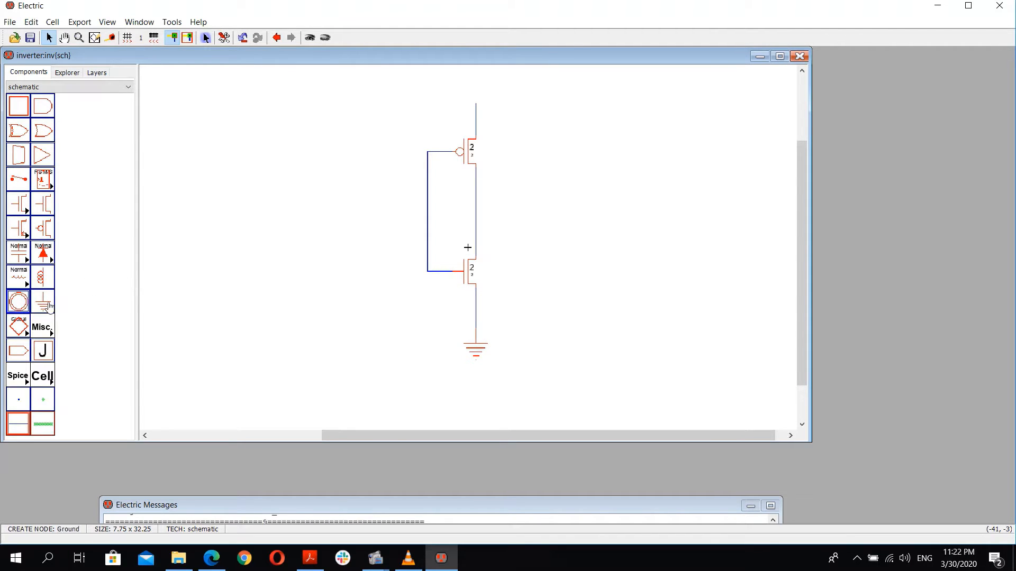
click(476, 87)
click(477, 107)
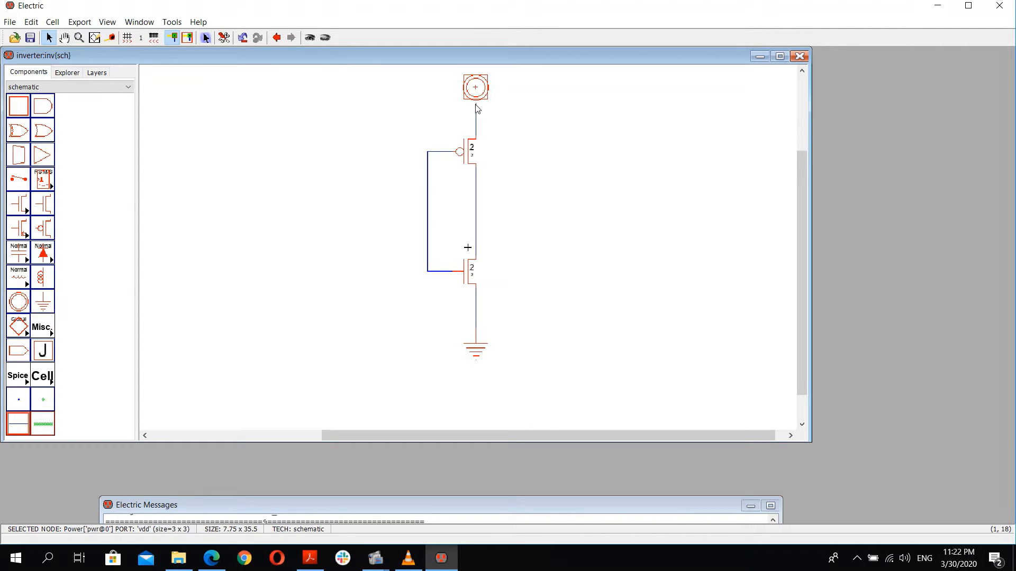
click(477, 92)
click(529, 117)
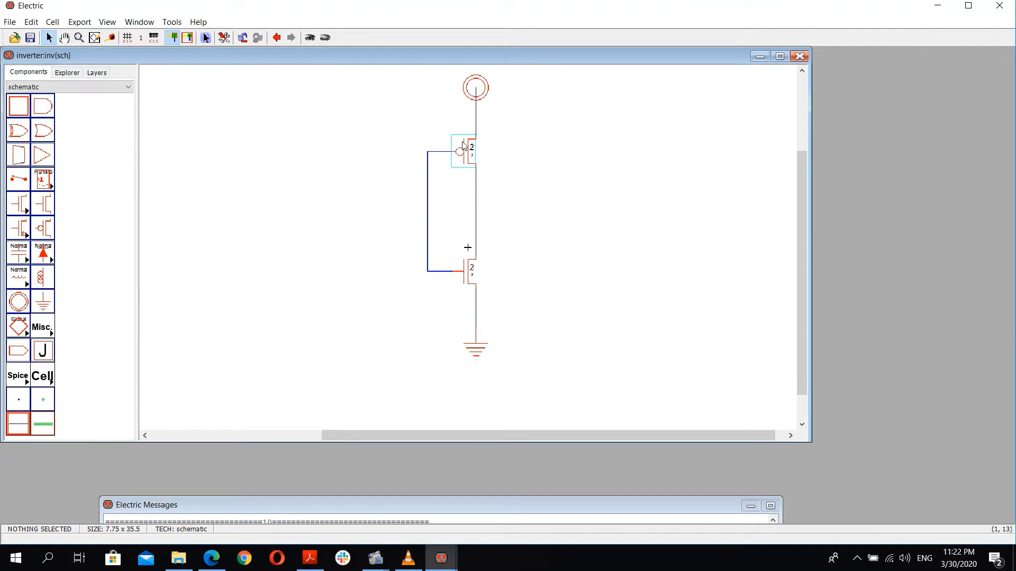
Step: Add an input wire branching left from the shared gate connection
click(427, 209)
right_click(387, 208)
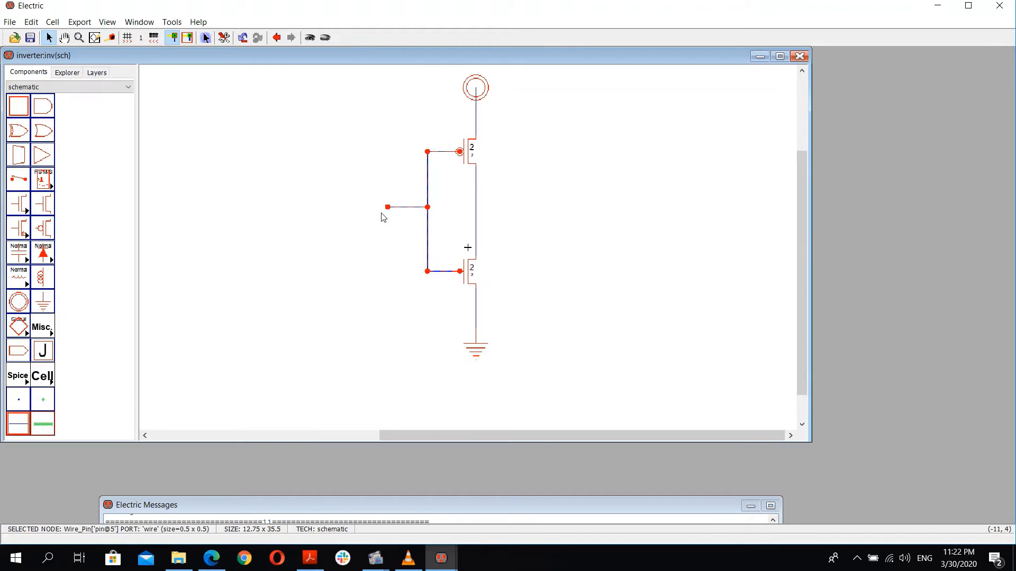
click(381, 170)
Step: Add an output wire branching right from the joined transistor drains
click(476, 214)
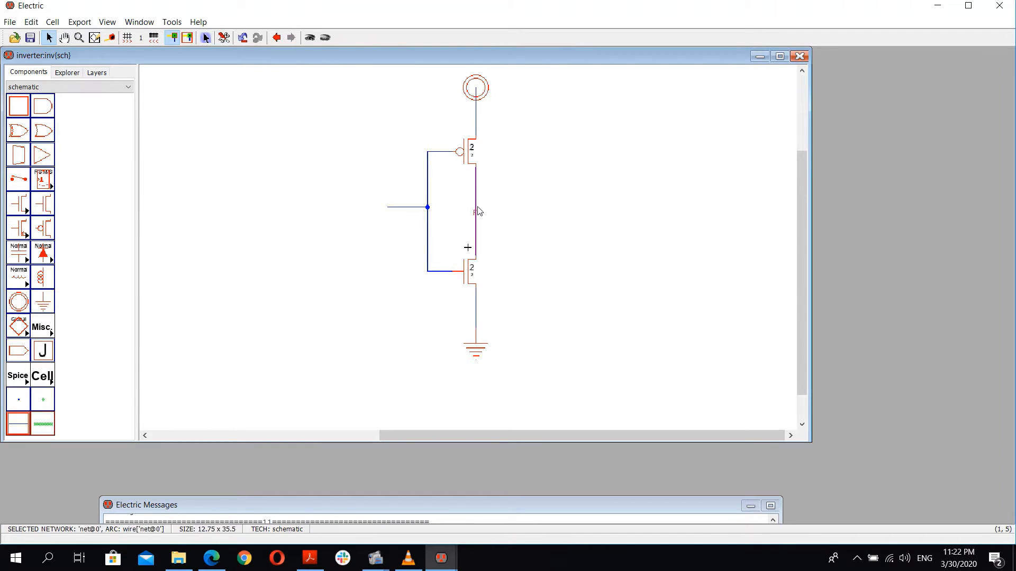
right_click(524, 207)
click(522, 222)
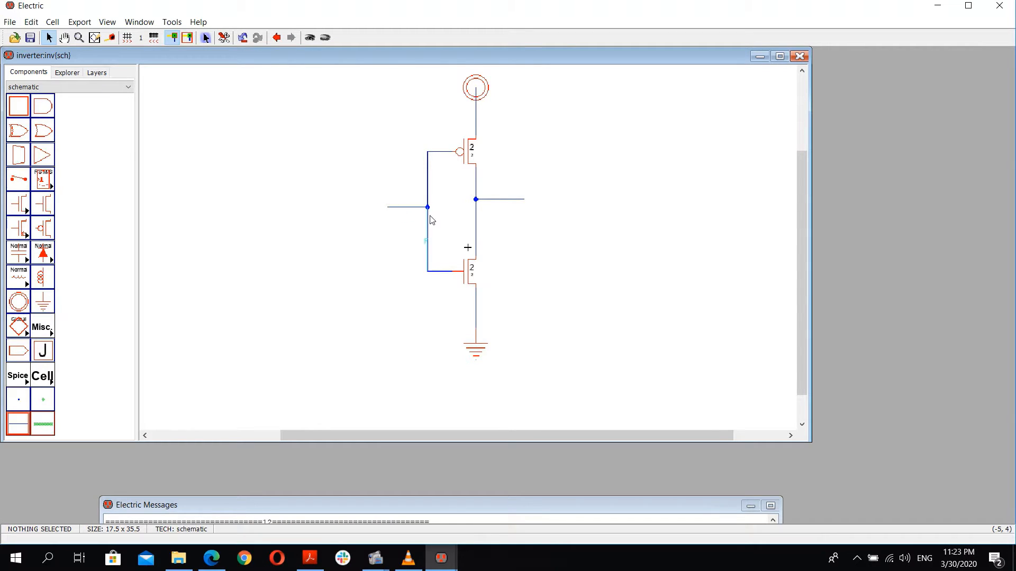
Step: Delete the input wire and the wires joining the two transistor gates
click(407, 208)
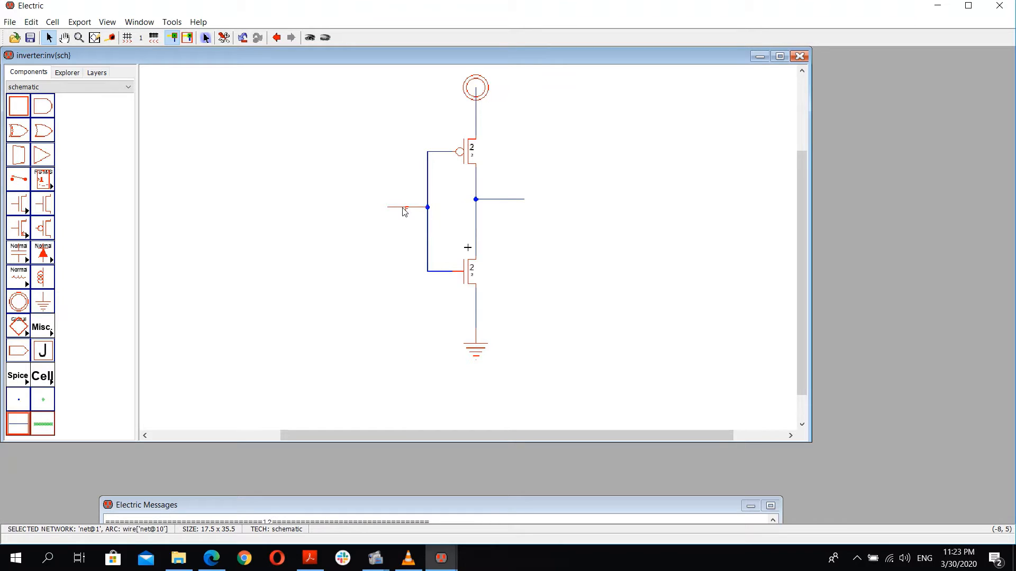
key(Delete)
click(427, 197)
key(Delete)
click(446, 153)
key(Delete)
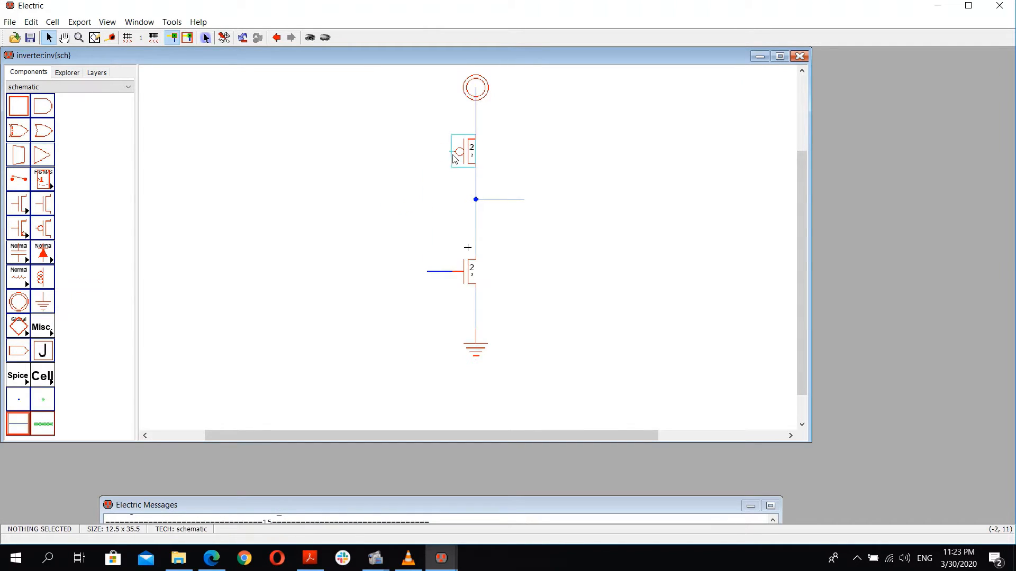
Step: Redraw the wire connecting the pMOS gate down to the nMOS gate wire
click(453, 155)
click(440, 154)
click(449, 152)
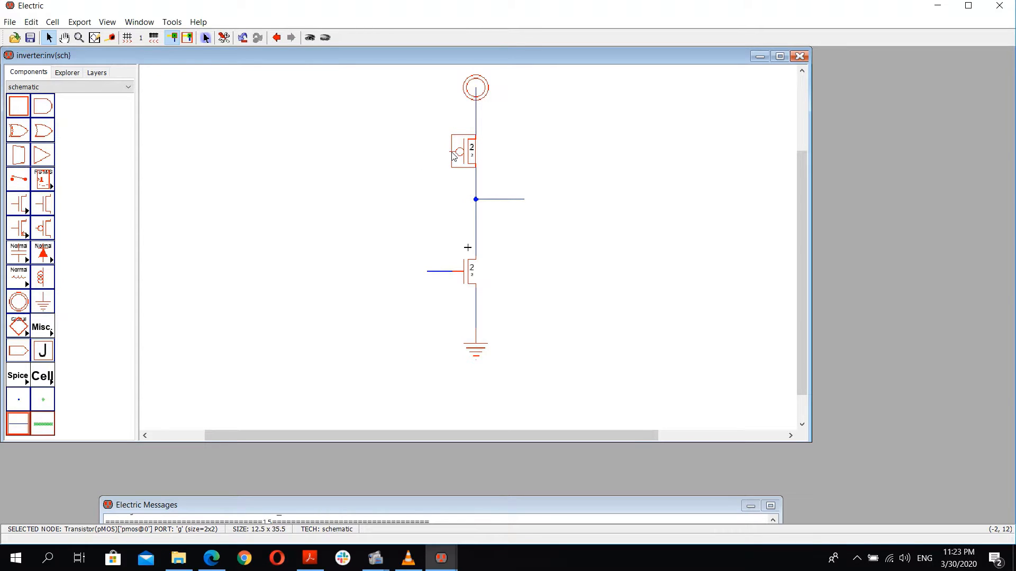
right_click(427, 152)
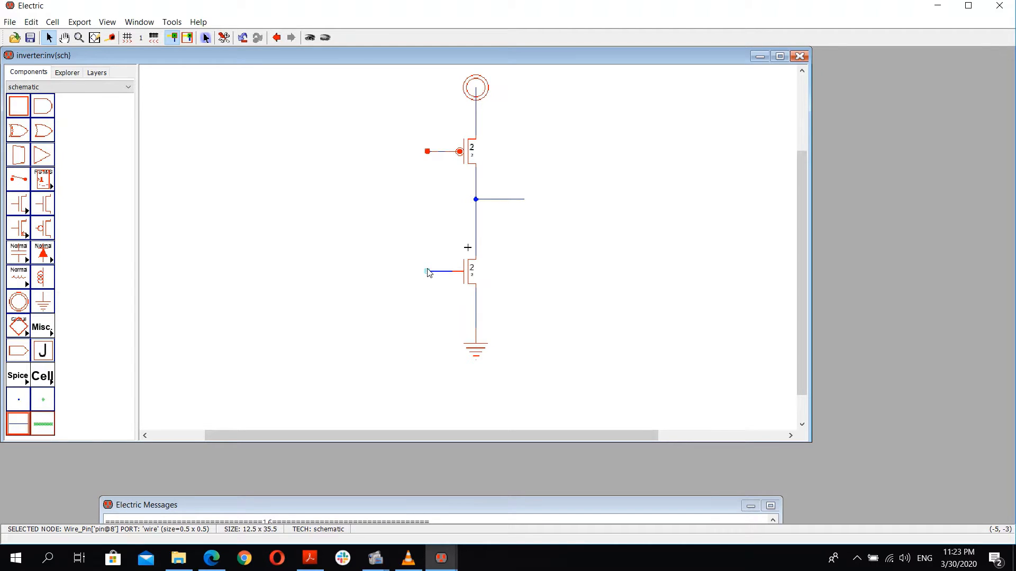
click(419, 156)
click(425, 153)
right_click(428, 272)
click(401, 224)
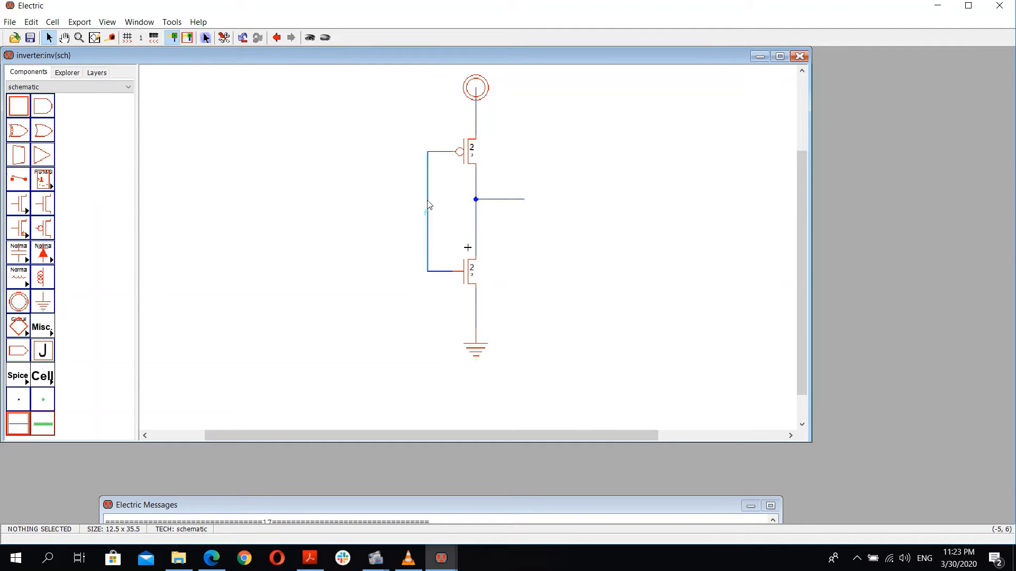
click(427, 205)
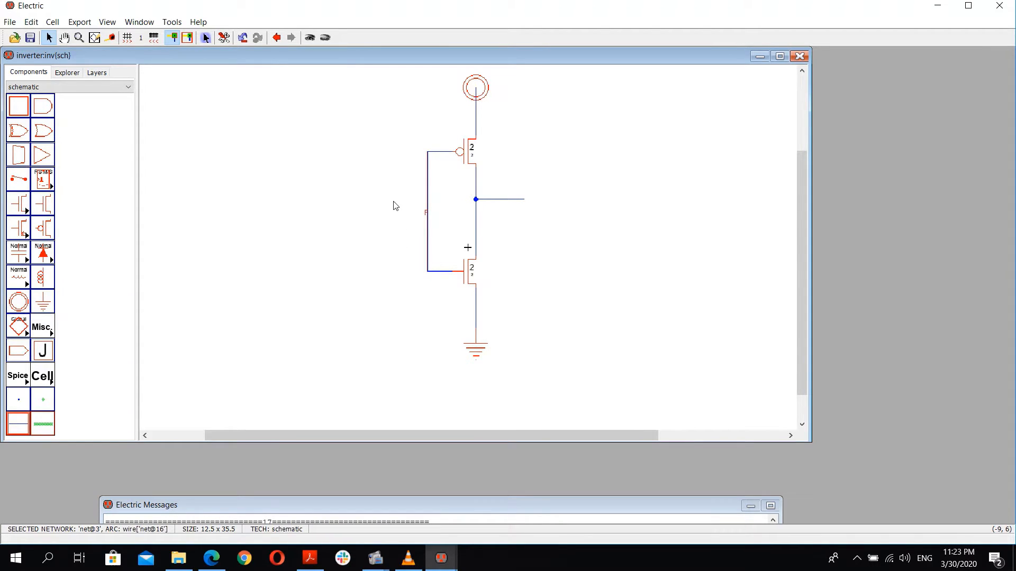
Step: Extend a short input wire left from the shared gate junction
right_click(394, 204)
click(365, 206)
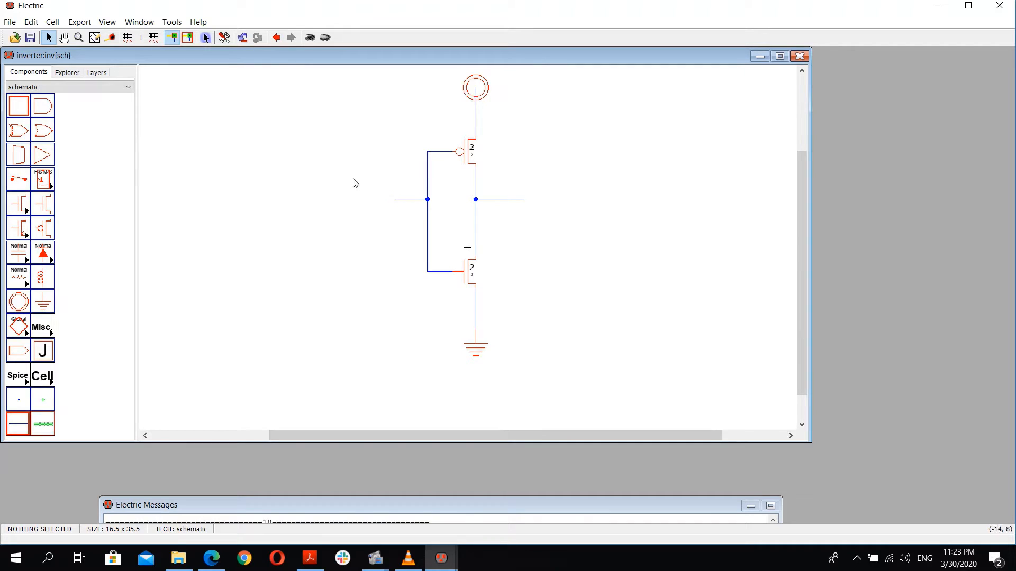
click(404, 200)
click(79, 23)
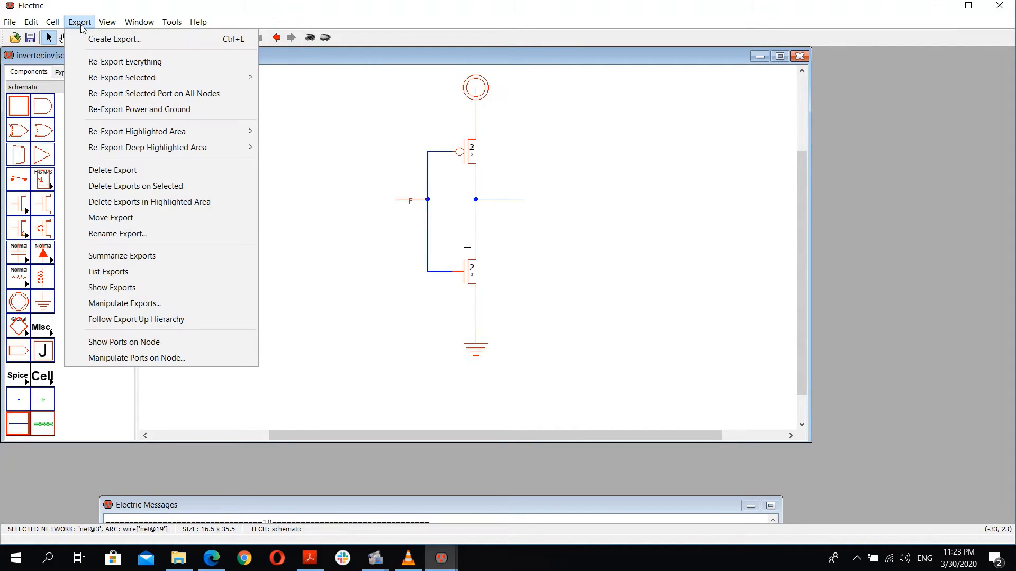
click(101, 39)
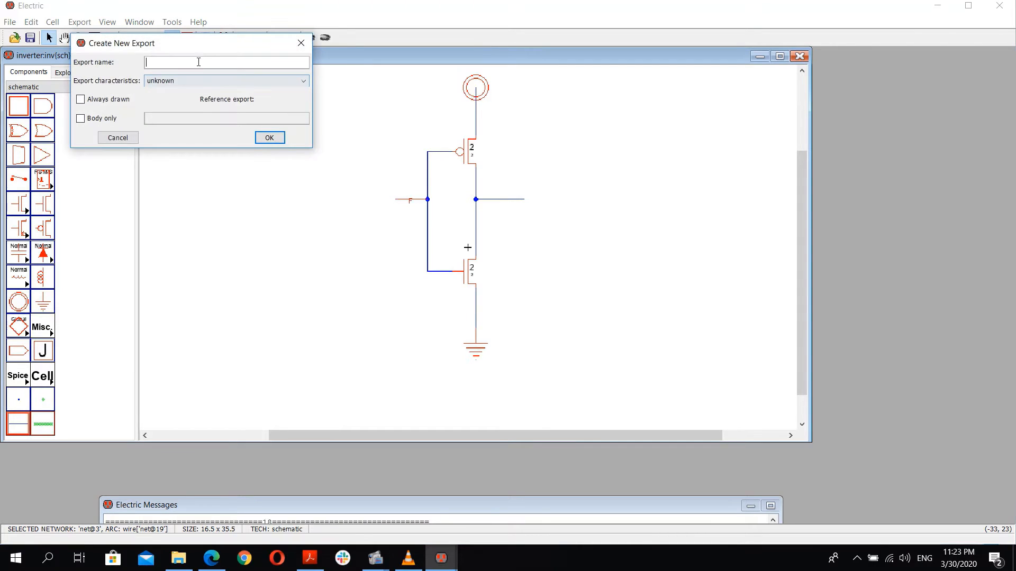
text(IN)
click(269, 138)
click(273, 140)
click(300, 43)
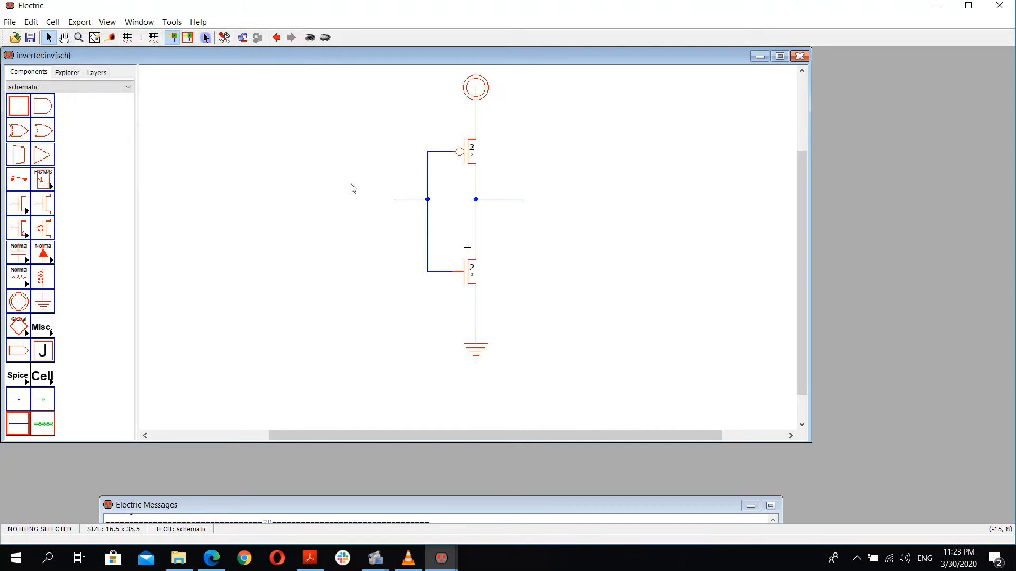
Step: Lengthen the input wire slightly and export its end pin with the name in
right_click(390, 201)
click(374, 201)
click(388, 201)
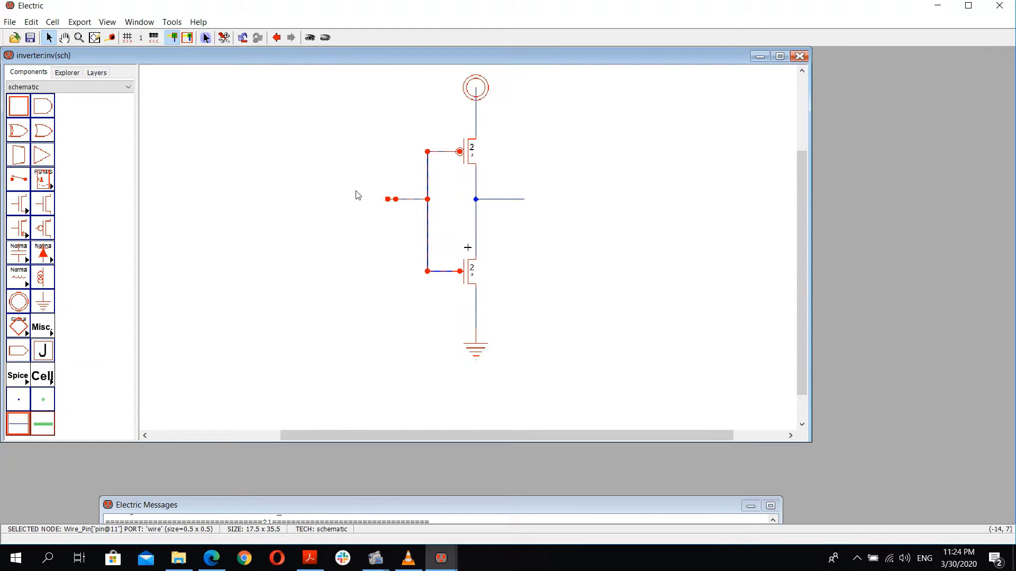
click(80, 22)
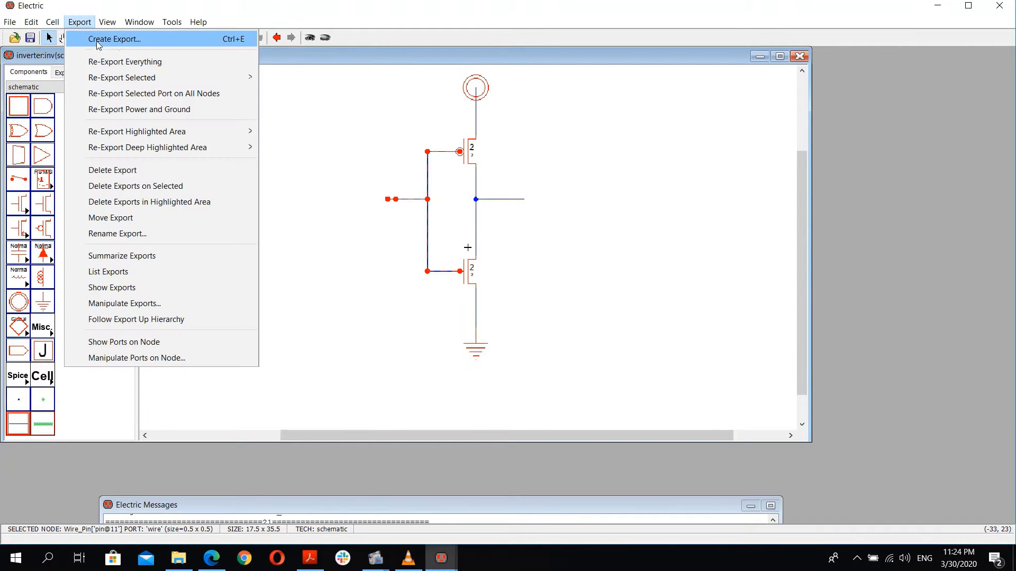
click(127, 45)
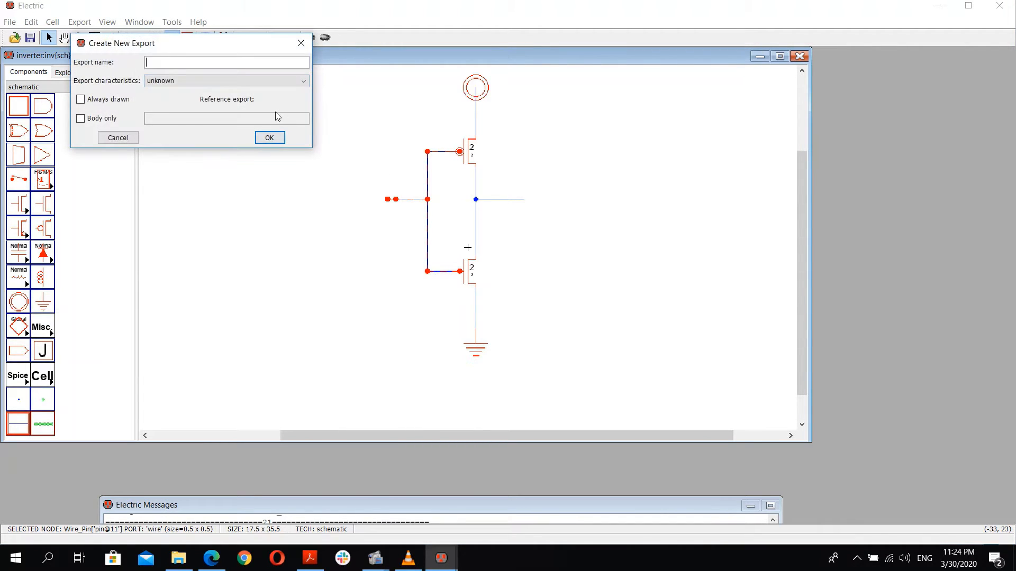
text(in)
key(BackSpace)
text(n)
click(269, 137)
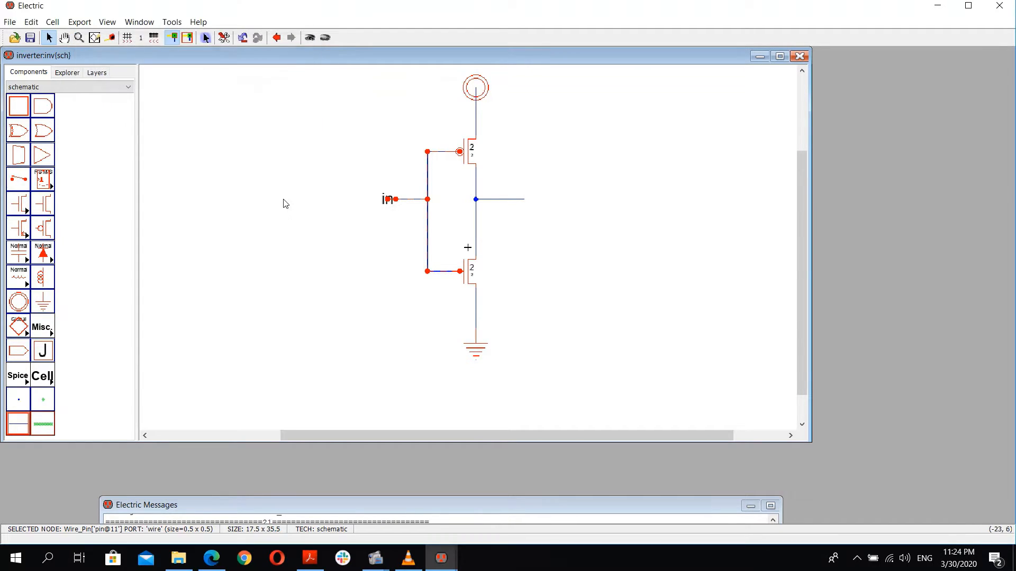
Step: Shift the in export pin slightly further left
click(284, 200)
drag(386, 201, 376, 202)
click(317, 205)
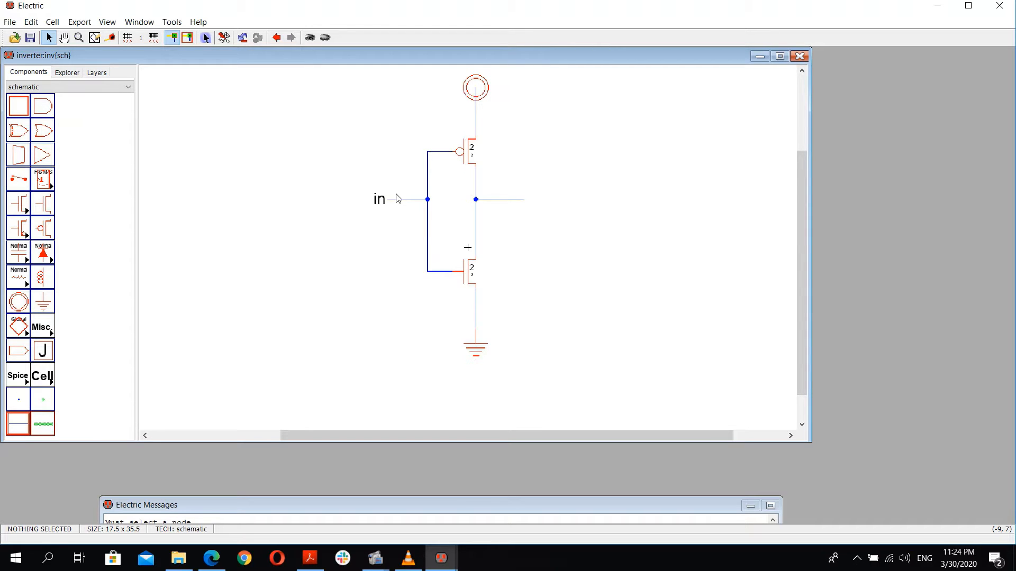
Step: Export the output wire's end pin as out and nudge it slightly right
click(528, 204)
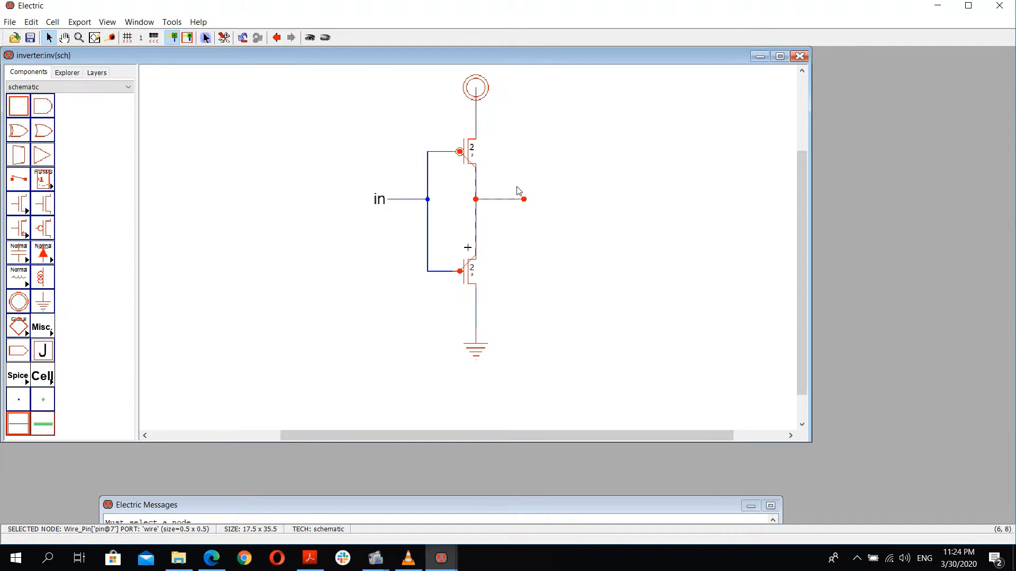
key(ctrl+e)
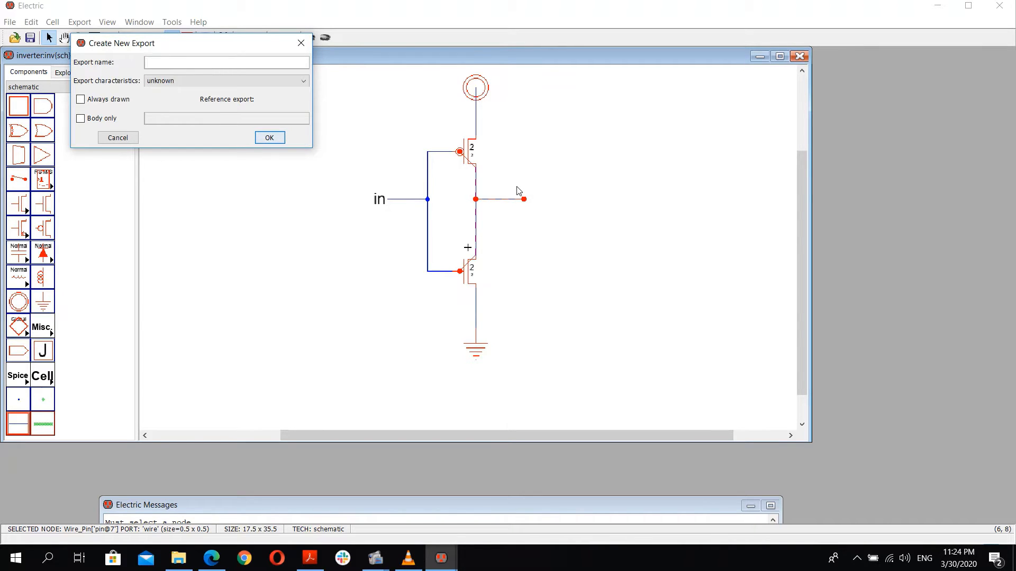
text(out)
key(Return)
click(541, 213)
mouse_move(530, 203)
mouse_down()
mouse_move(554, 205)
mouse_move(545, 205)
mouse_up()
click(455, 220)
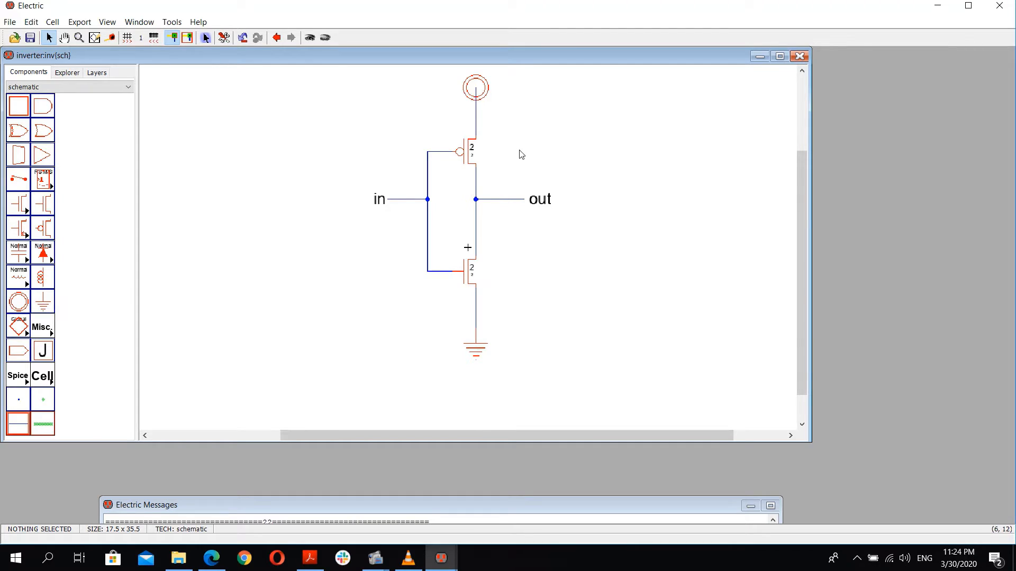
Step: Inspect the nMOS transistor's width, length and full node properties
double_click(464, 287)
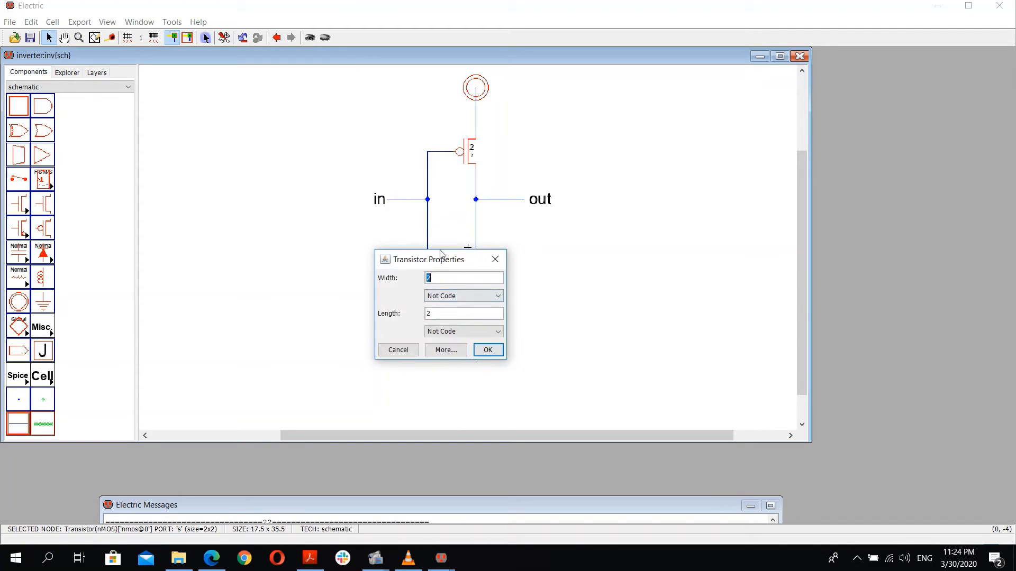
click(337, 213)
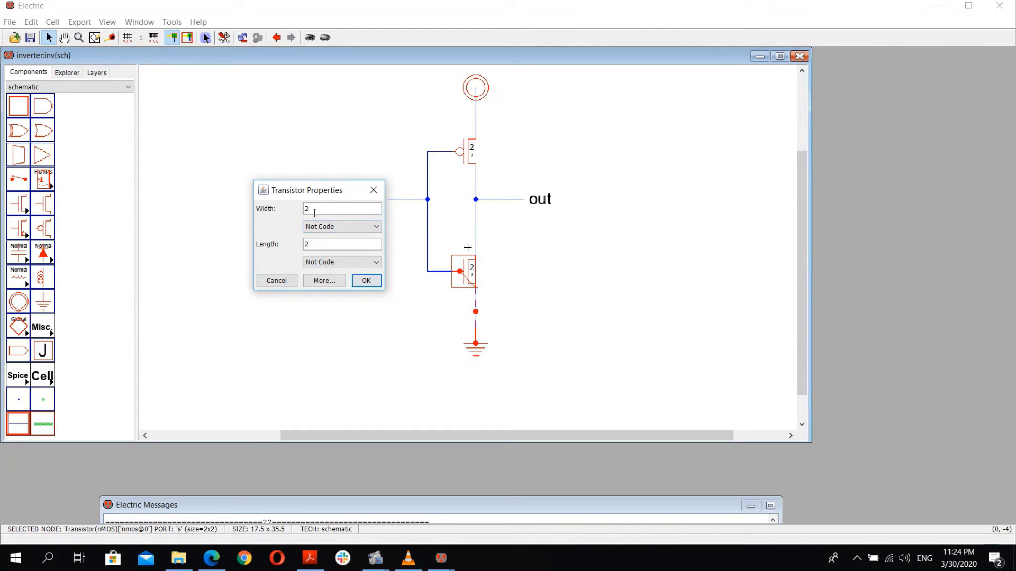
click(323, 281)
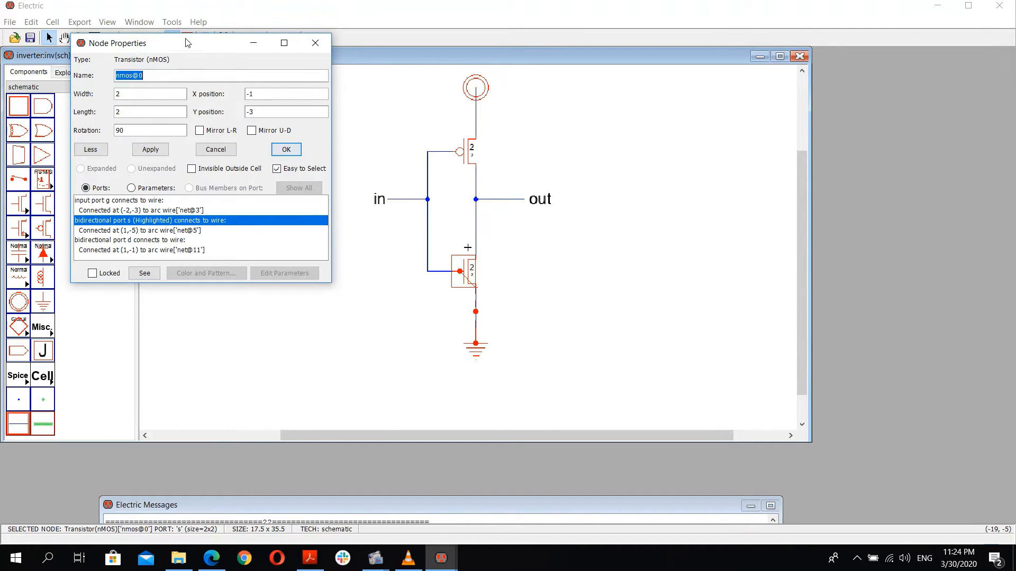
drag(188, 41, 229, 64)
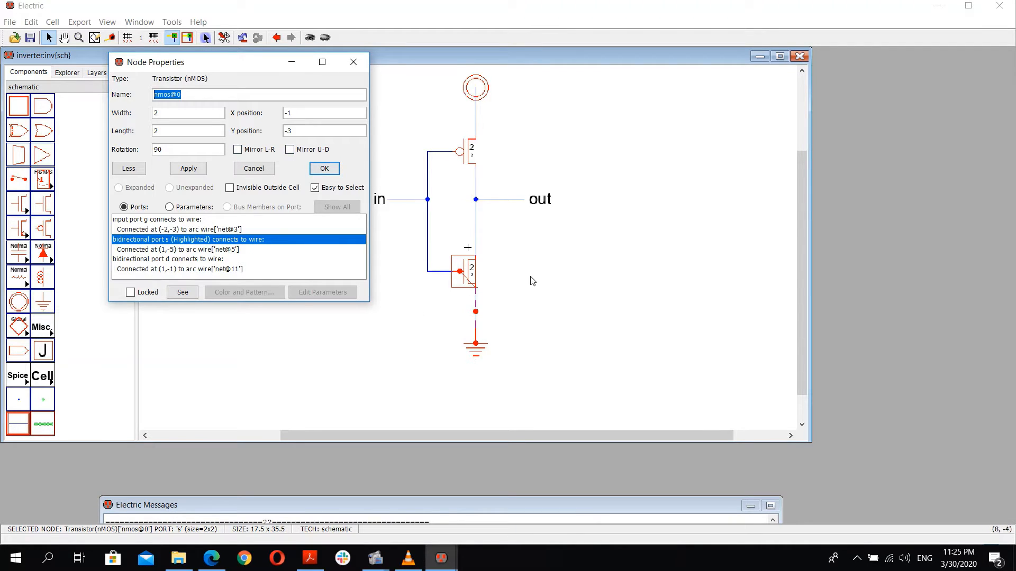
click(170, 112)
click(190, 114)
click(353, 62)
Step: Inspect the pMOS transistor's full node properties
double_click(464, 153)
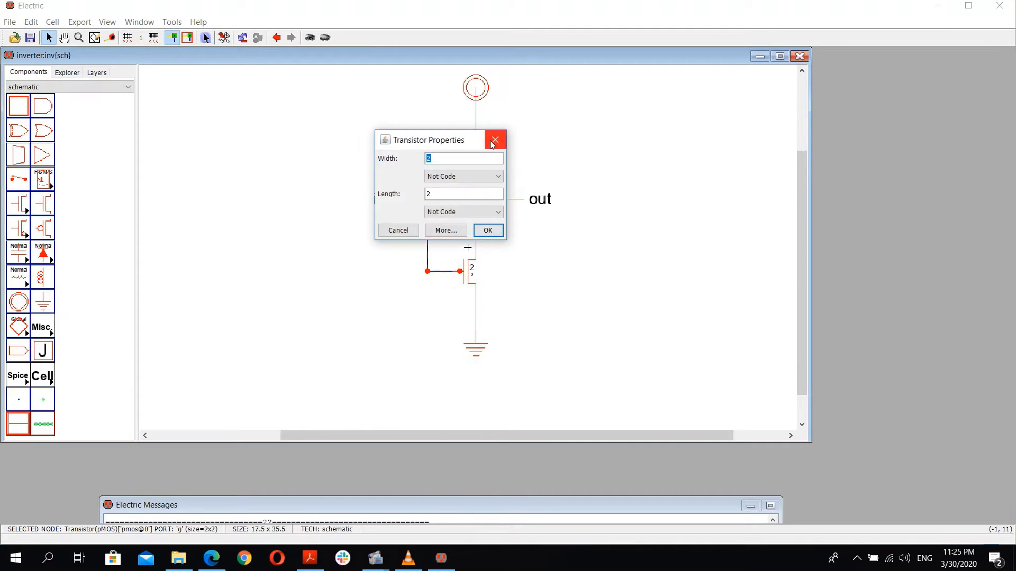
click(446, 230)
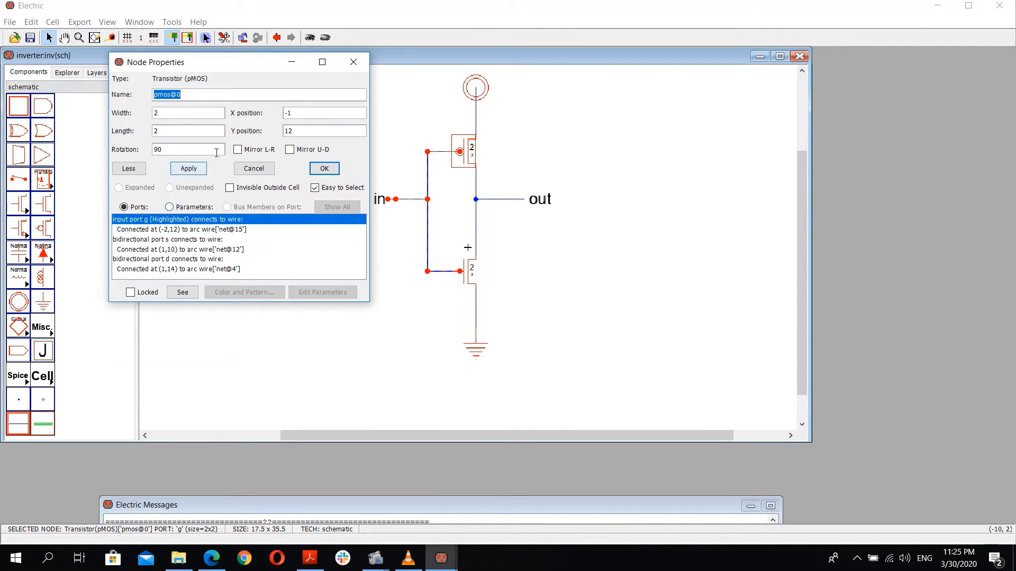
click(353, 62)
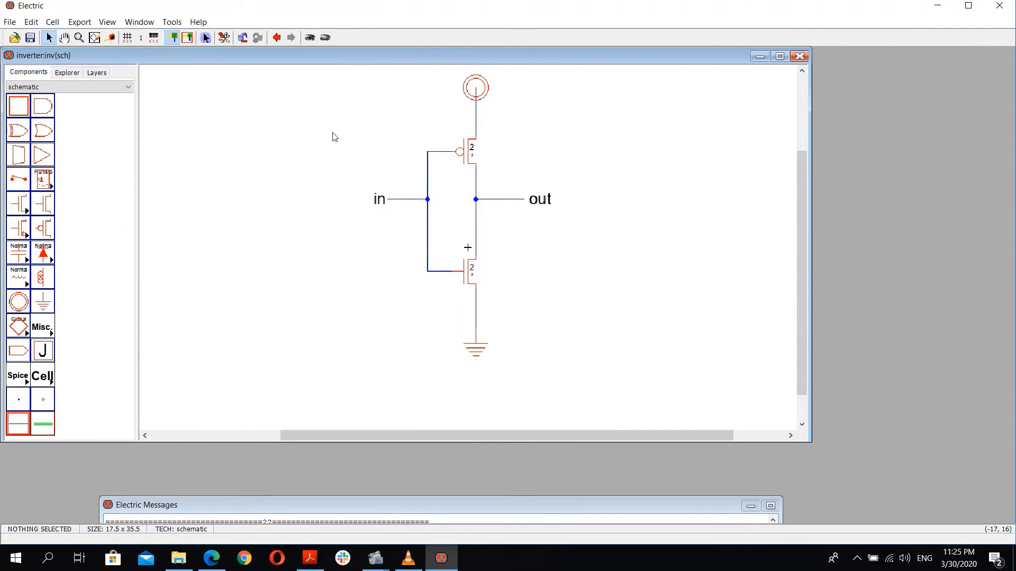
Step: Make an icon view for the inv cell
click(61, 74)
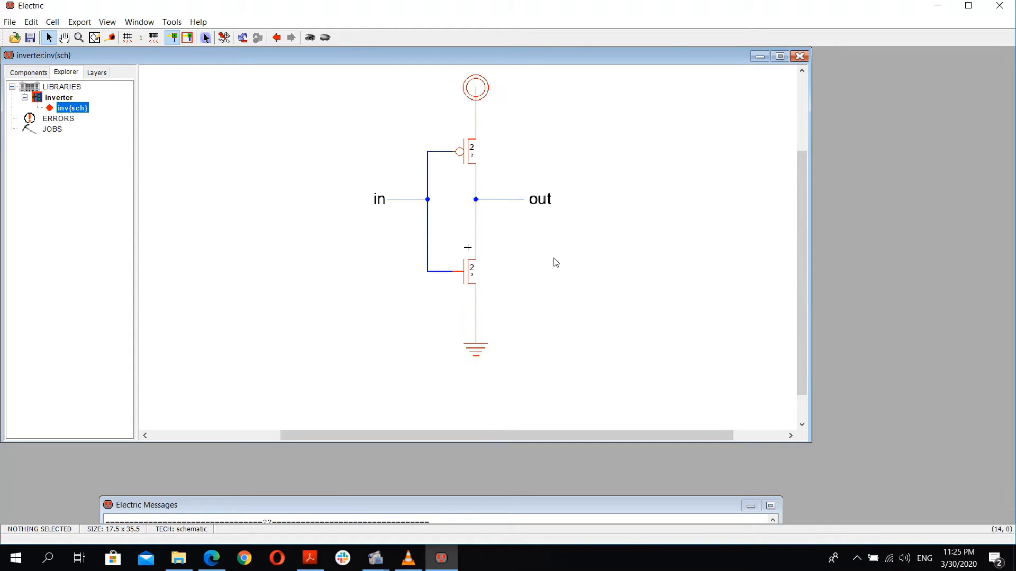
click(107, 23)
click(107, 23)
click(106, 23)
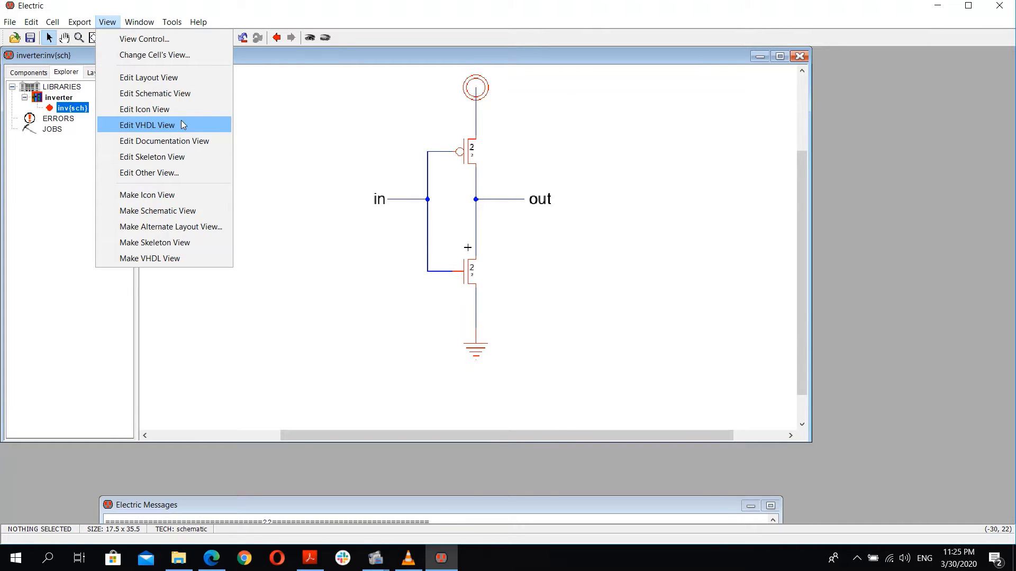
click(168, 196)
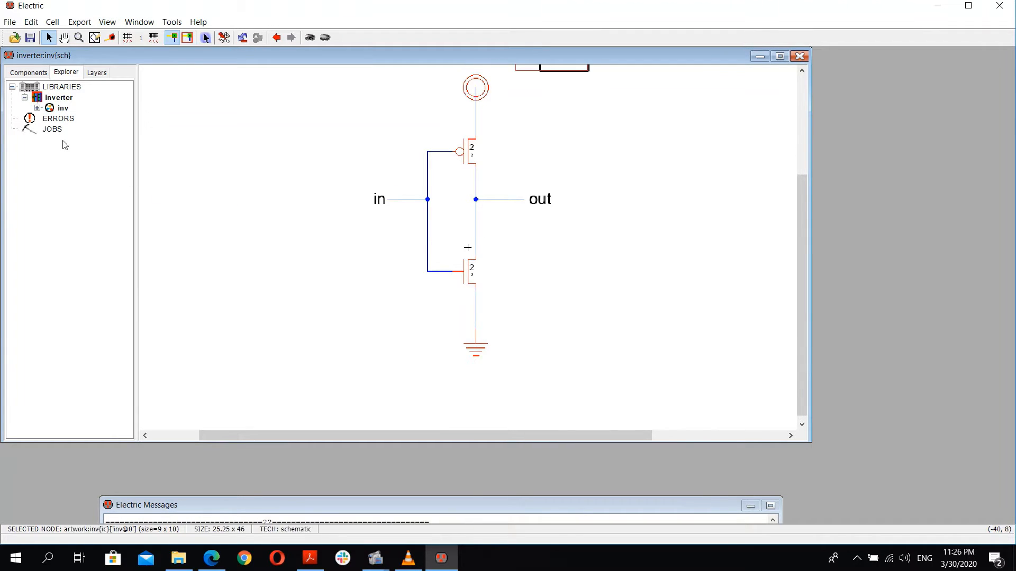
Step: Open the inv icon view from the library explorer
click(37, 108)
click(67, 129)
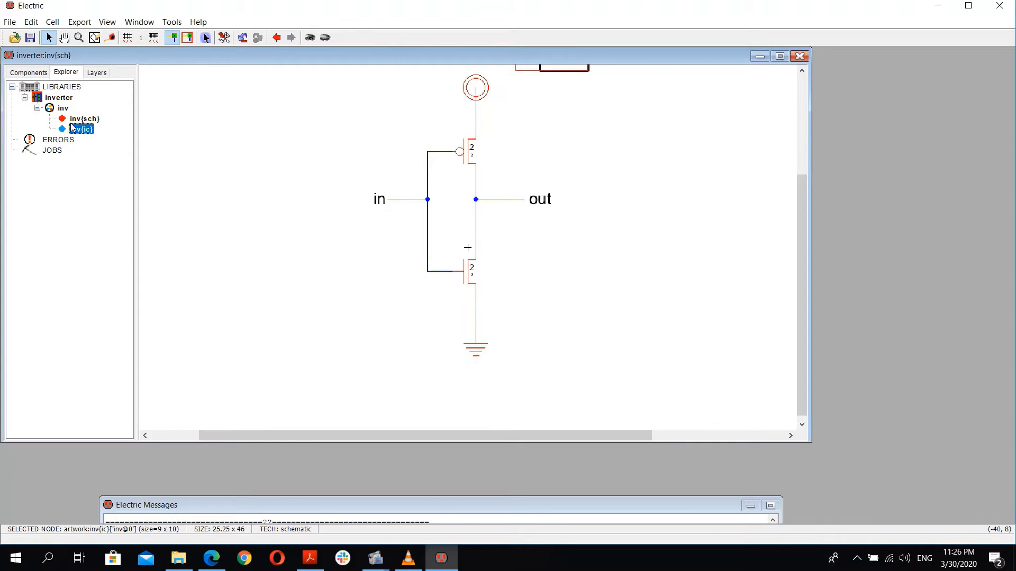
double_click(73, 129)
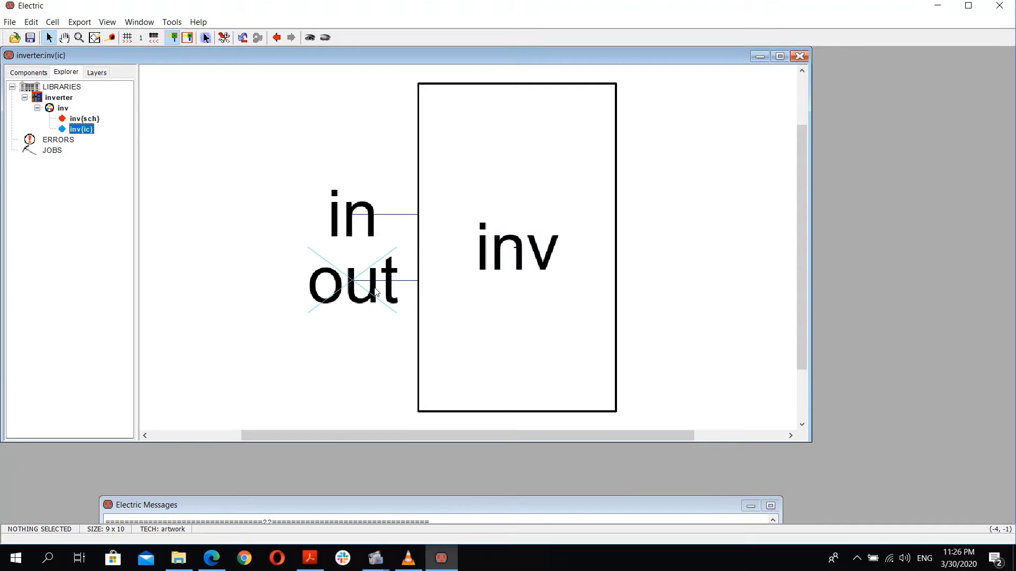
Step: Move the out port and its label to the right side of the icon box
drag(375, 293, 717, 250)
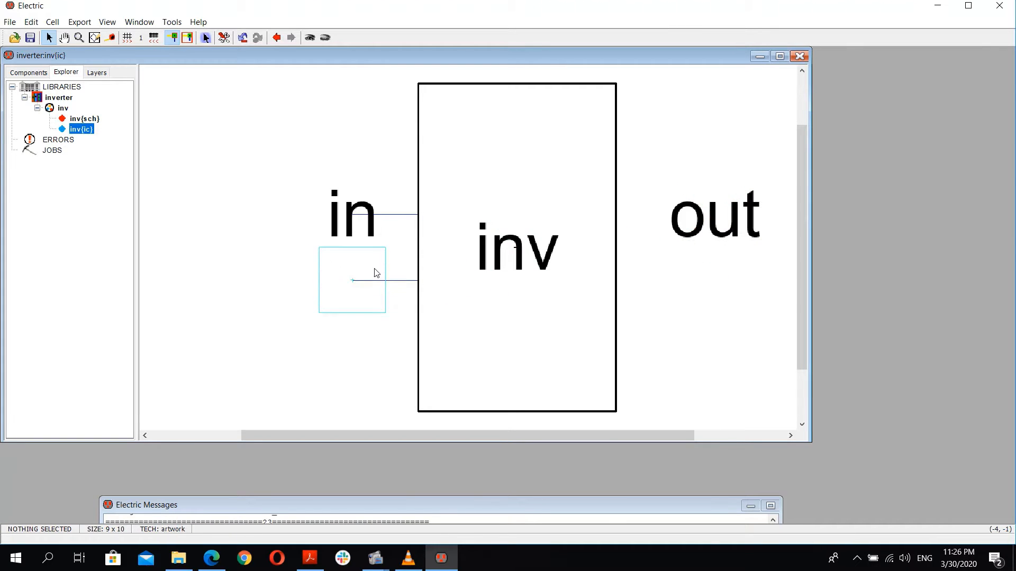
drag(376, 272, 644, 228)
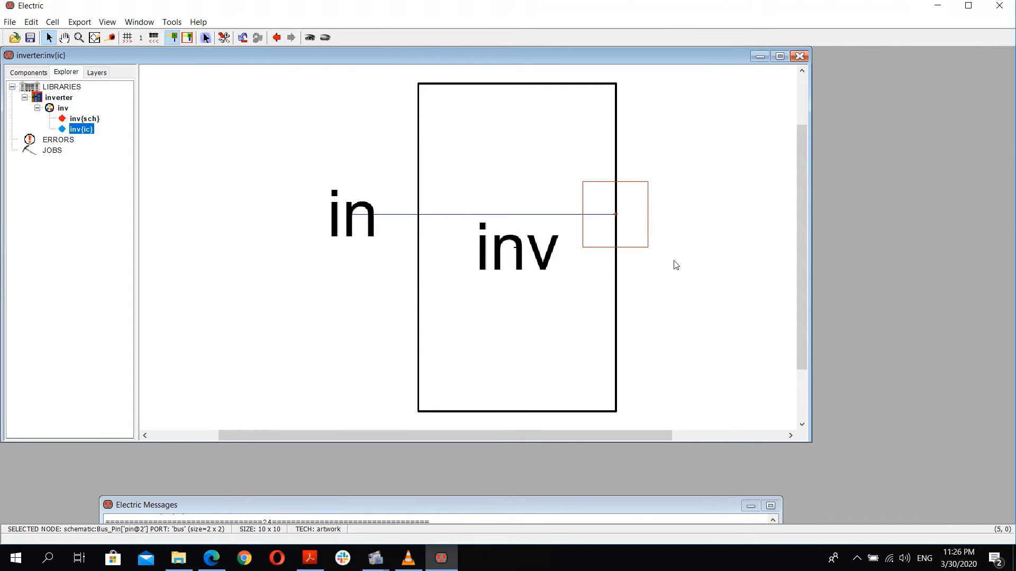
click(676, 265)
key(ctrl+z)
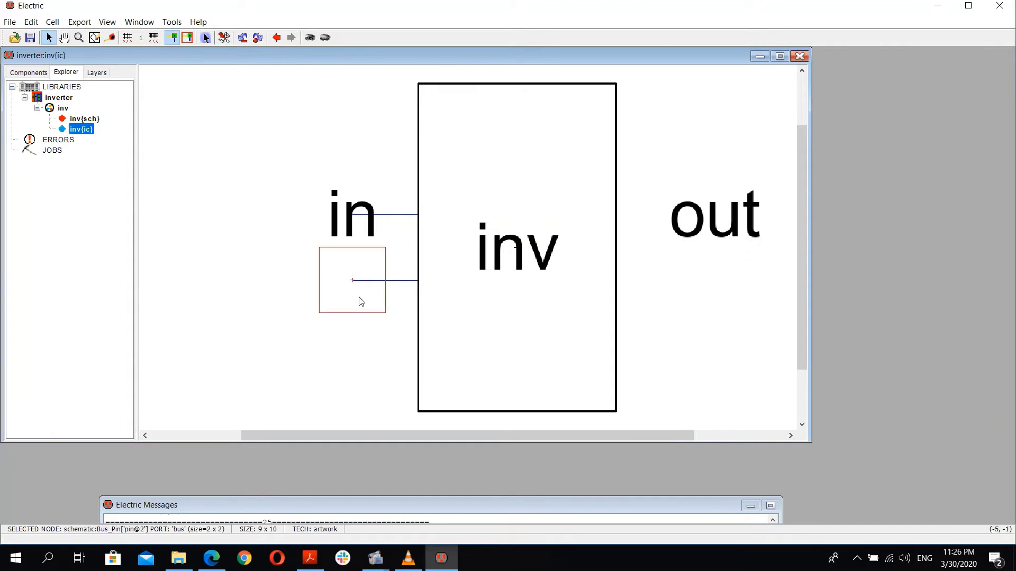
drag(406, 280, 698, 228)
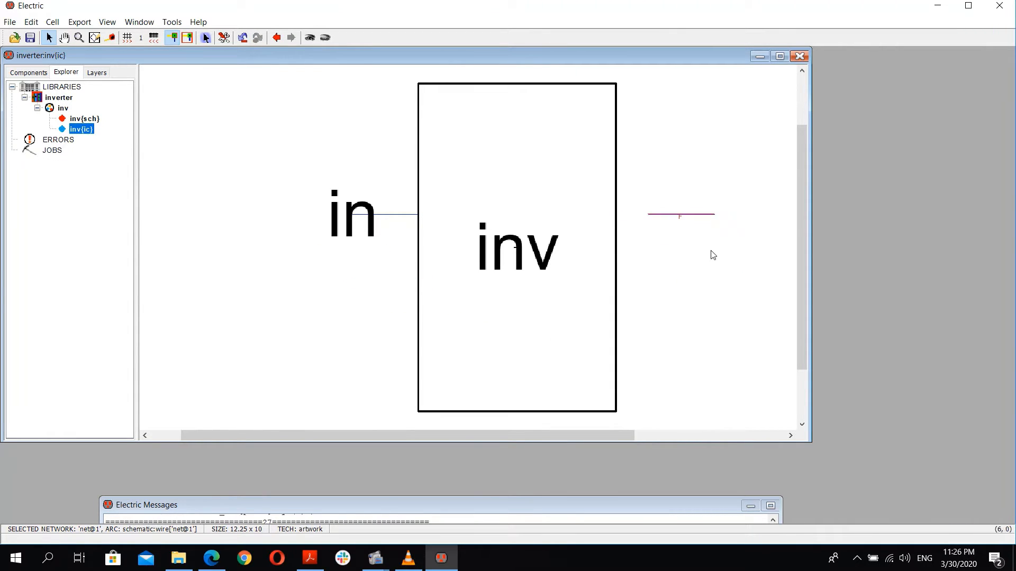
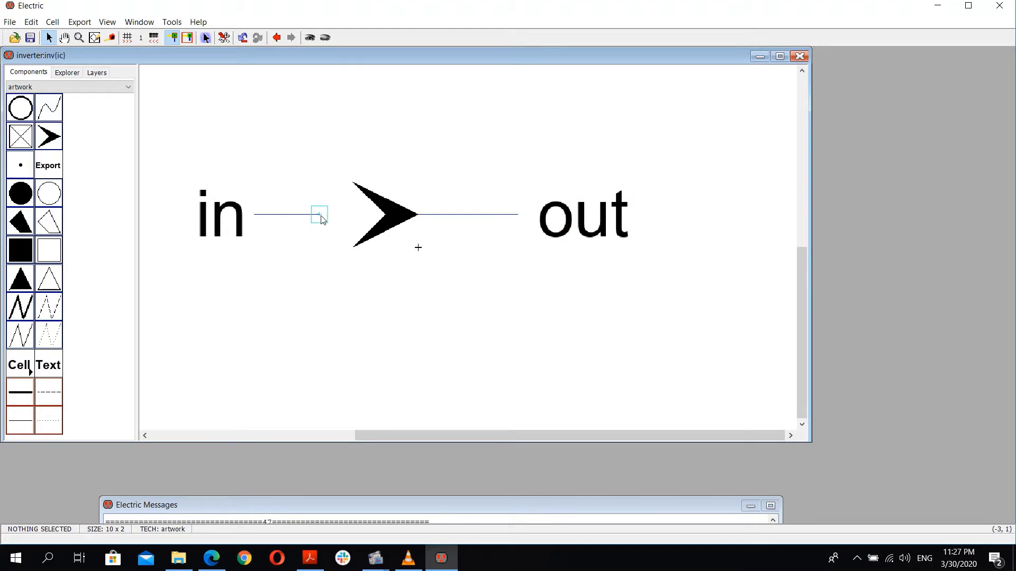
Step: Stretch the in port's line so it reaches the arrow in the icon
drag(319, 216, 371, 214)
click(272, 249)
click(67, 72)
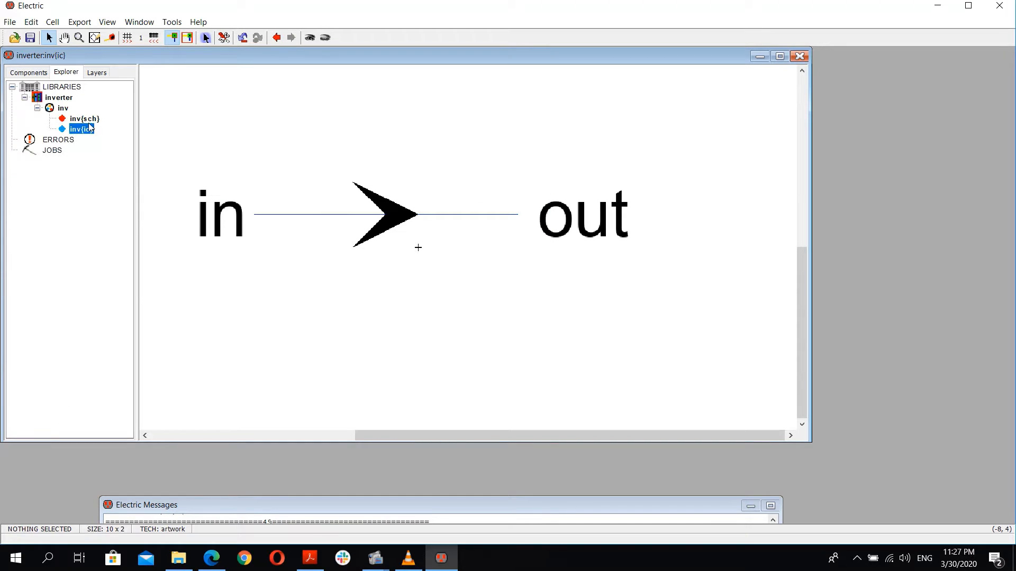
Step: Switch between the inv schematic and icon views to check the icon's appearance
click(86, 122)
double_click(85, 122)
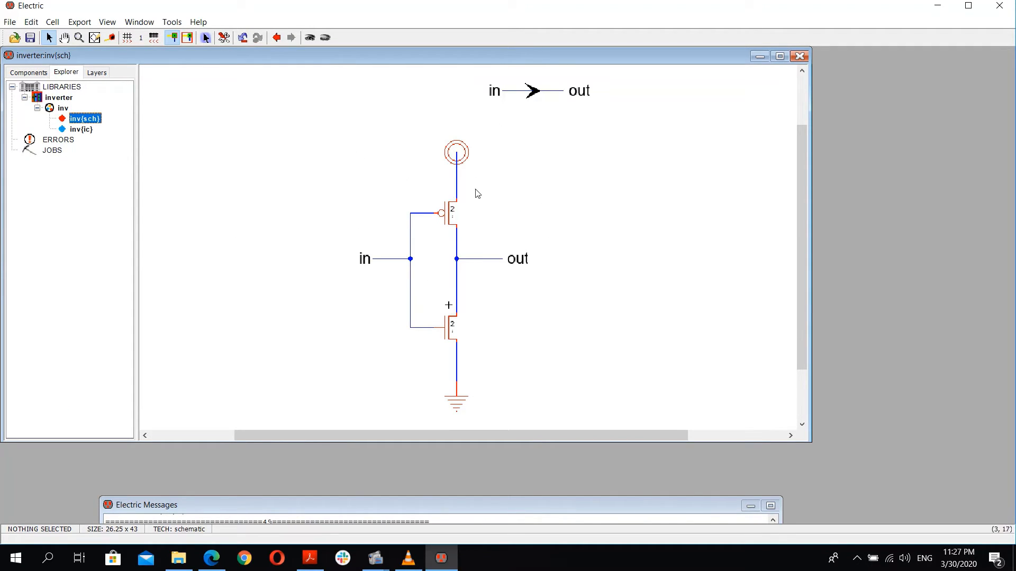
double_click(84, 131)
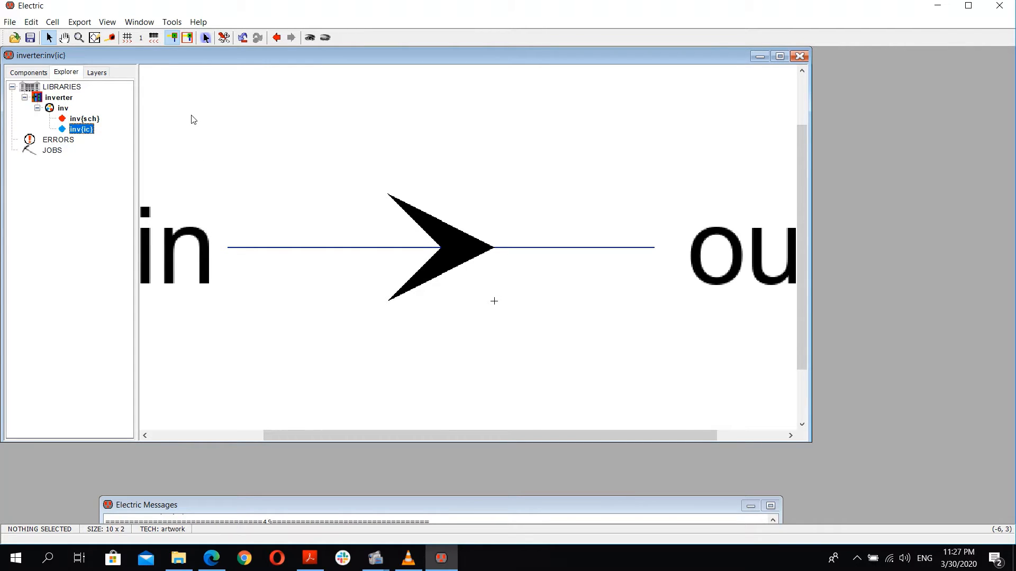
ctrl+scroll(327, 173, down, 5)
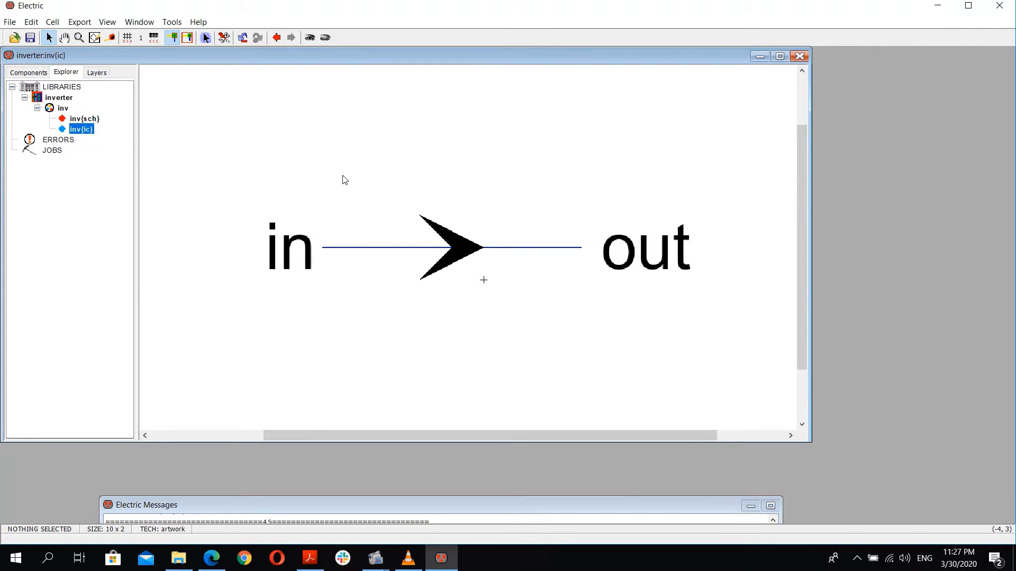
double_click(85, 119)
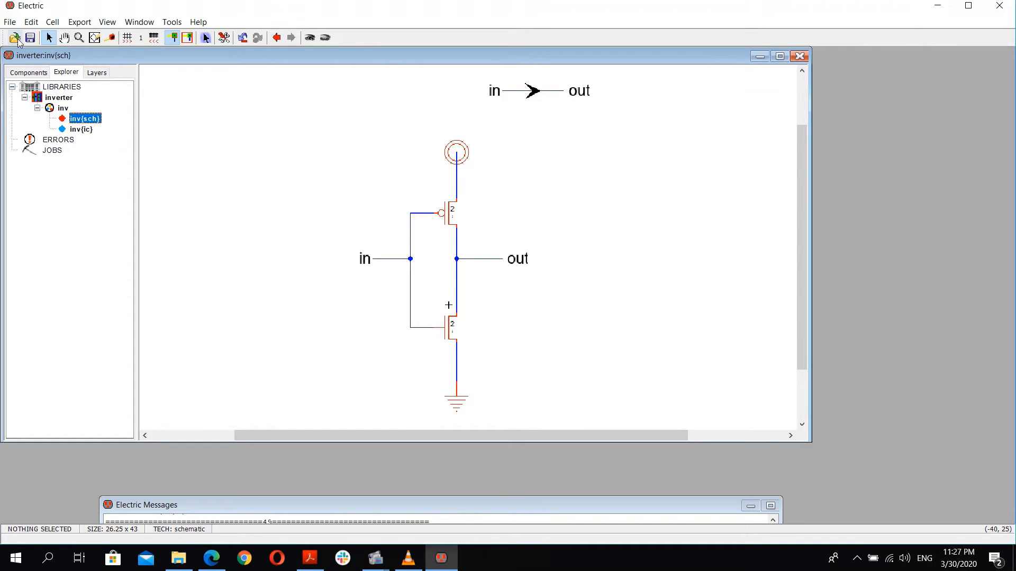
Step: Create a new layout view of cell inv in the inverter library and open it
right_click(60, 98)
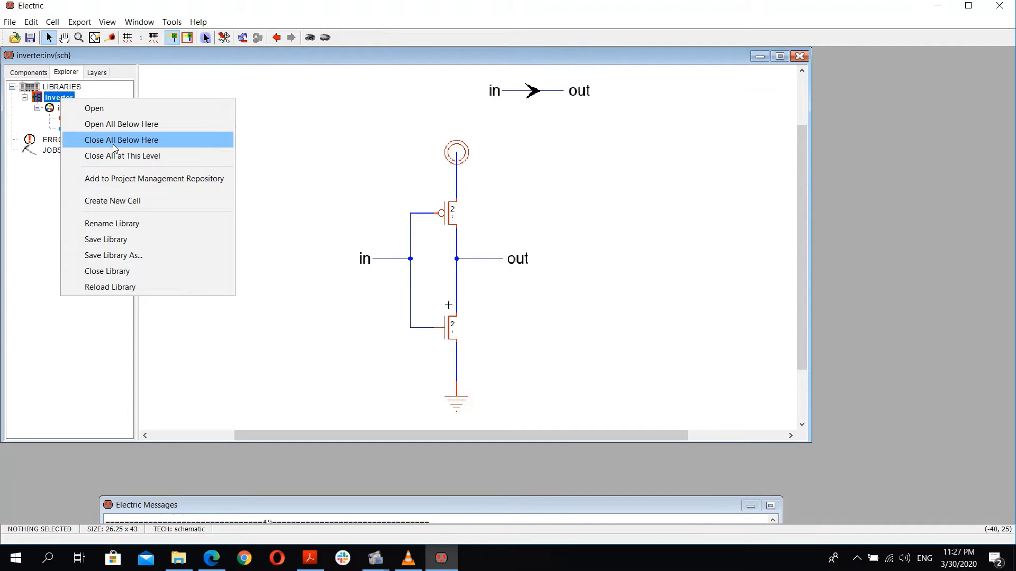
right_click(49, 108)
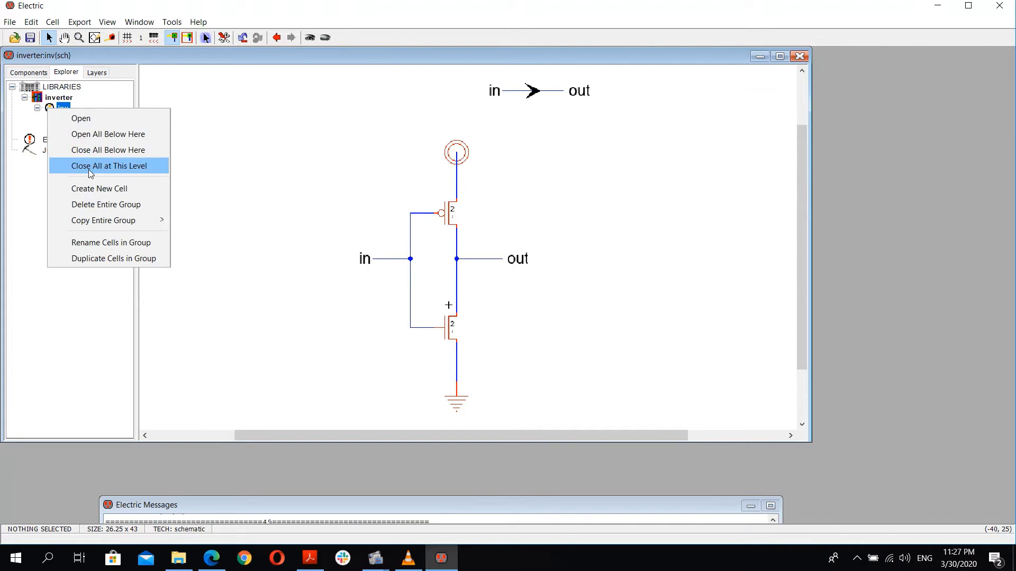
click(120, 188)
text(inv)
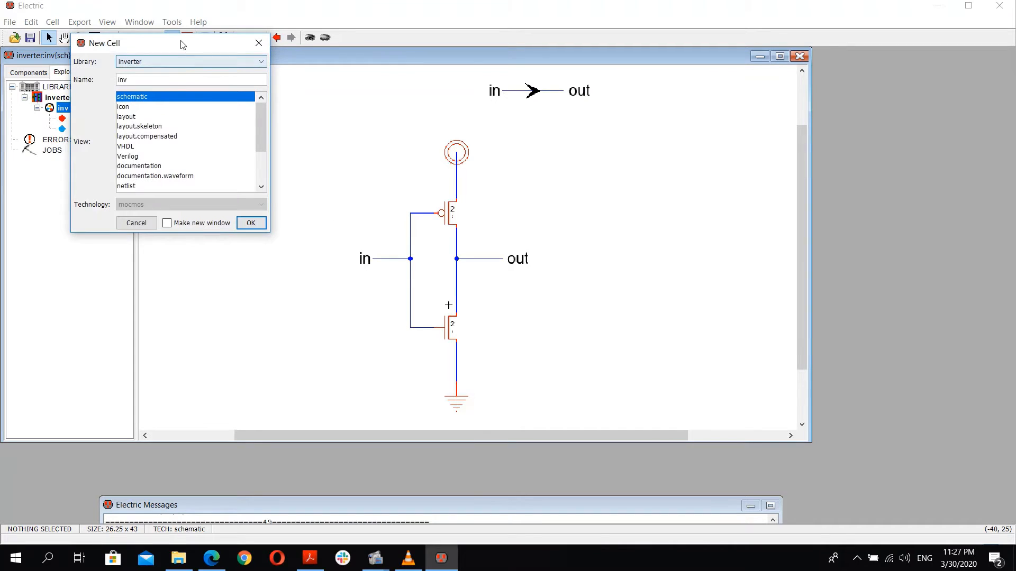
drag(199, 65, 326, 59)
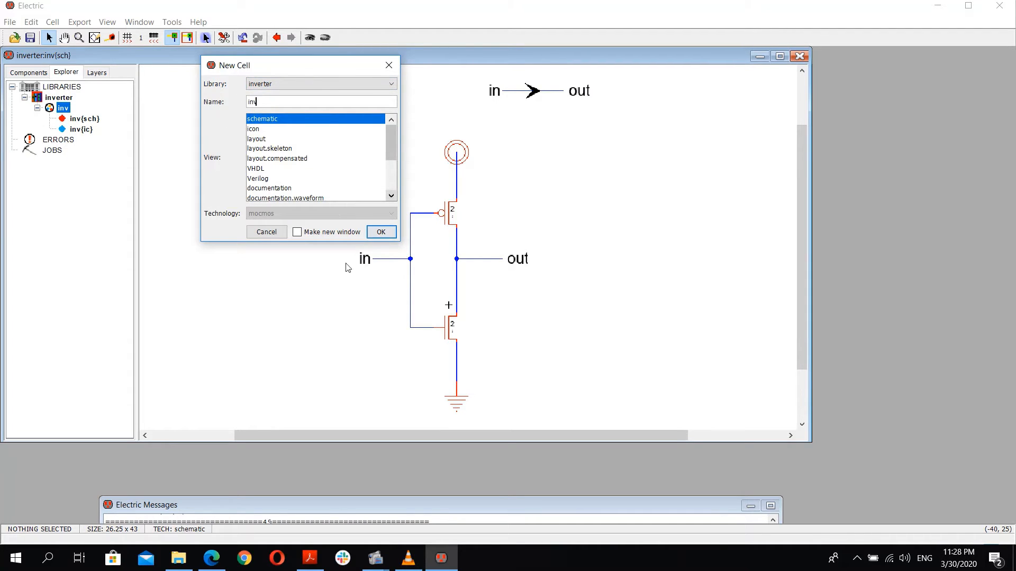
click(263, 140)
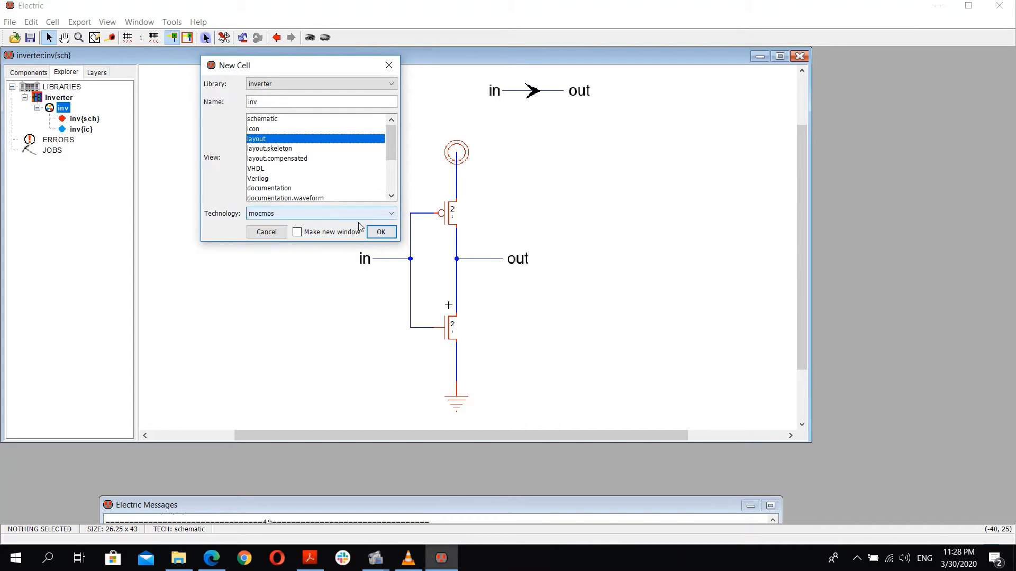
click(379, 232)
click(91, 140)
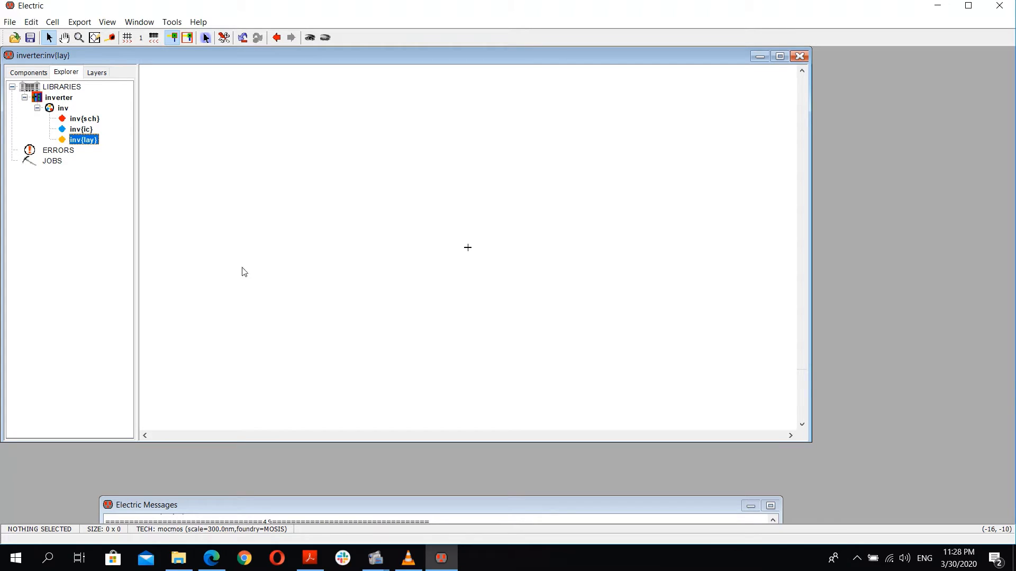
Step: Inspect the Technology preferences, including the mocmos scale and design rules, without changing them
double_click(94, 120)
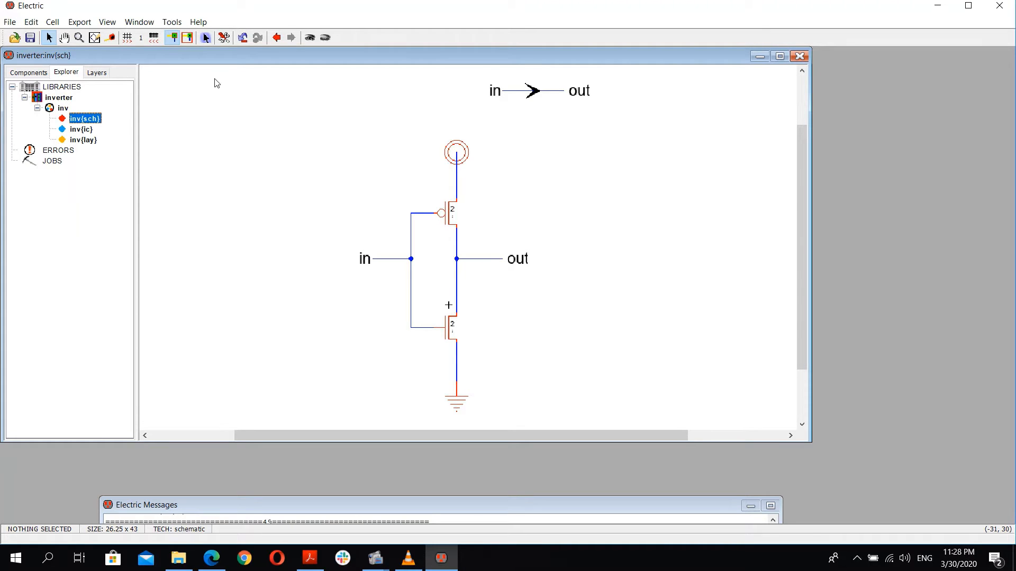
click(9, 21)
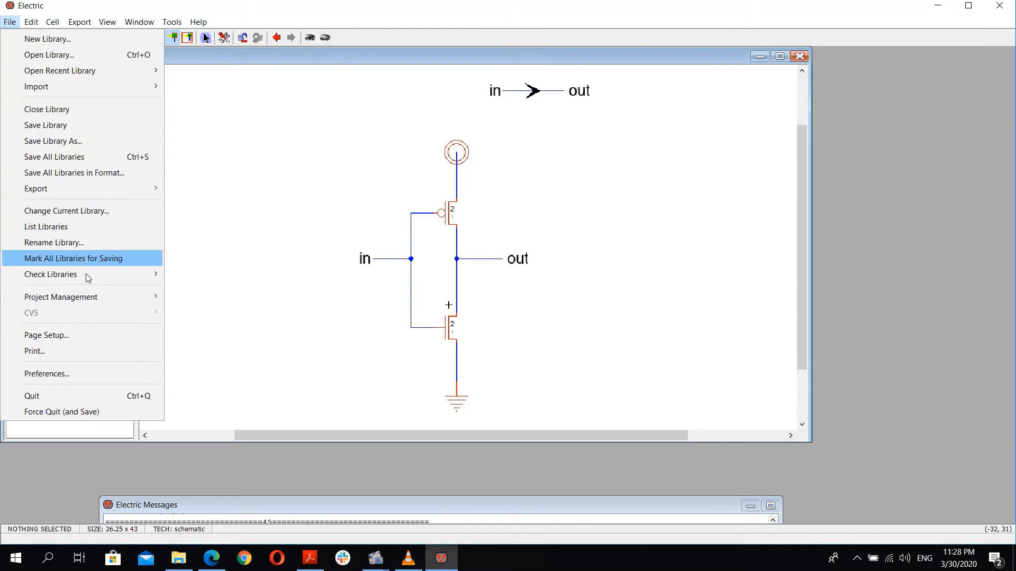
click(86, 374)
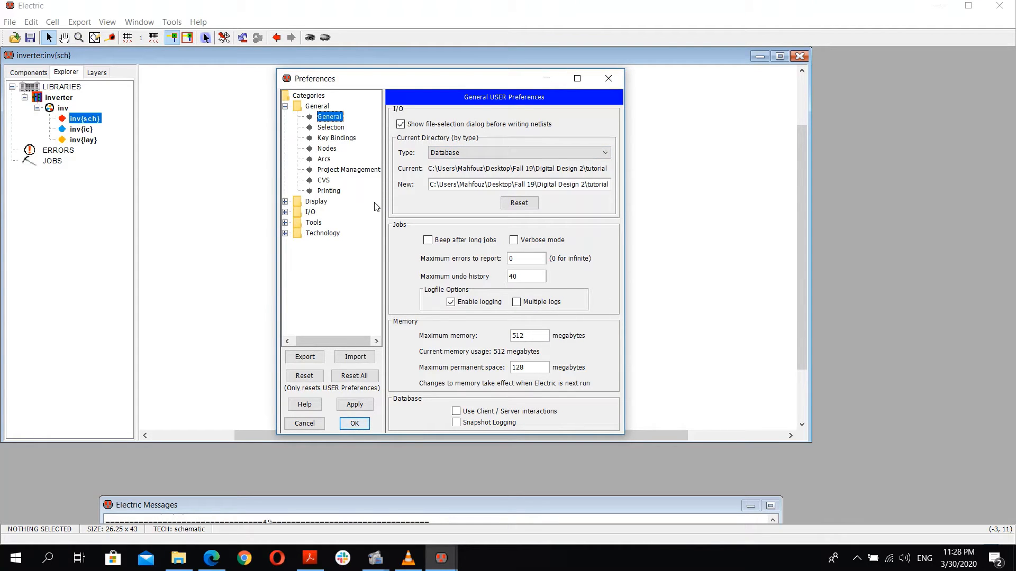
click(284, 106)
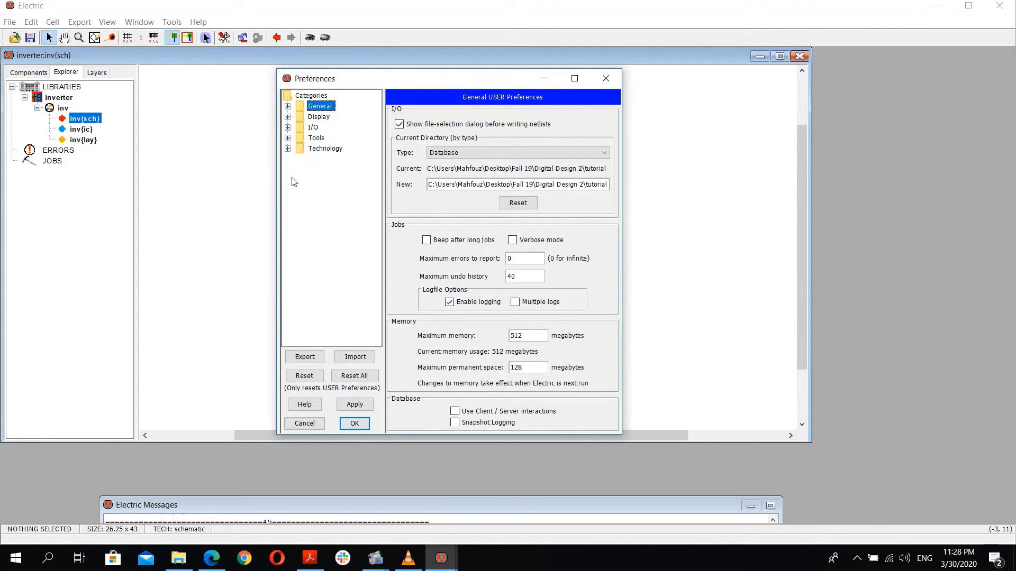
click(287, 149)
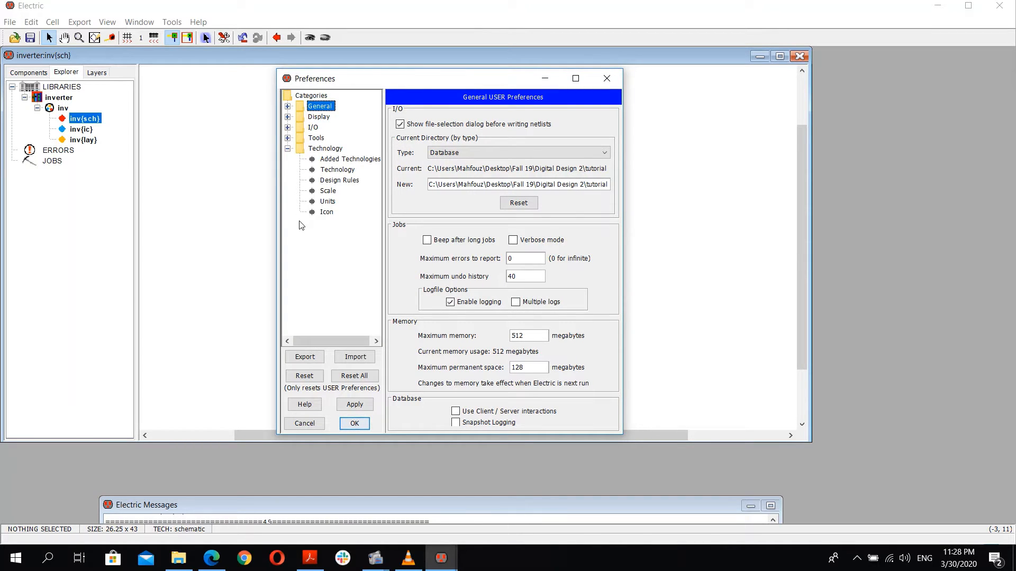
click(329, 191)
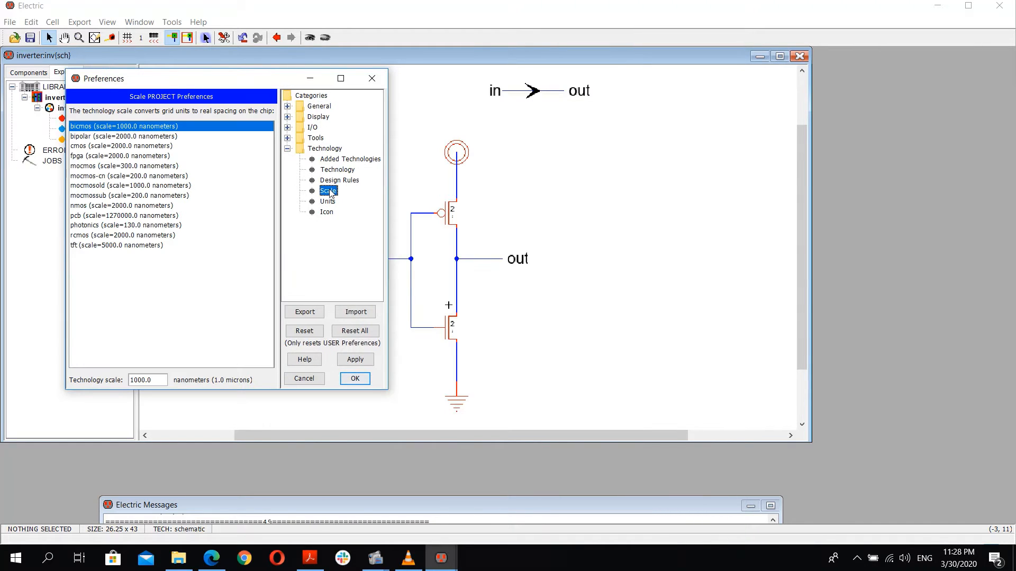
click(111, 166)
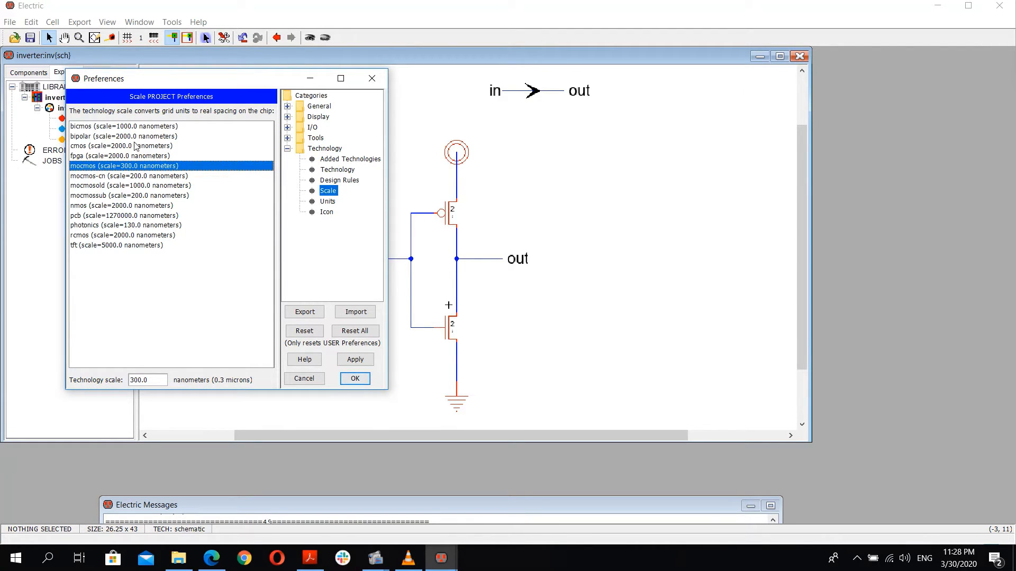
drag(160, 382, 130, 380)
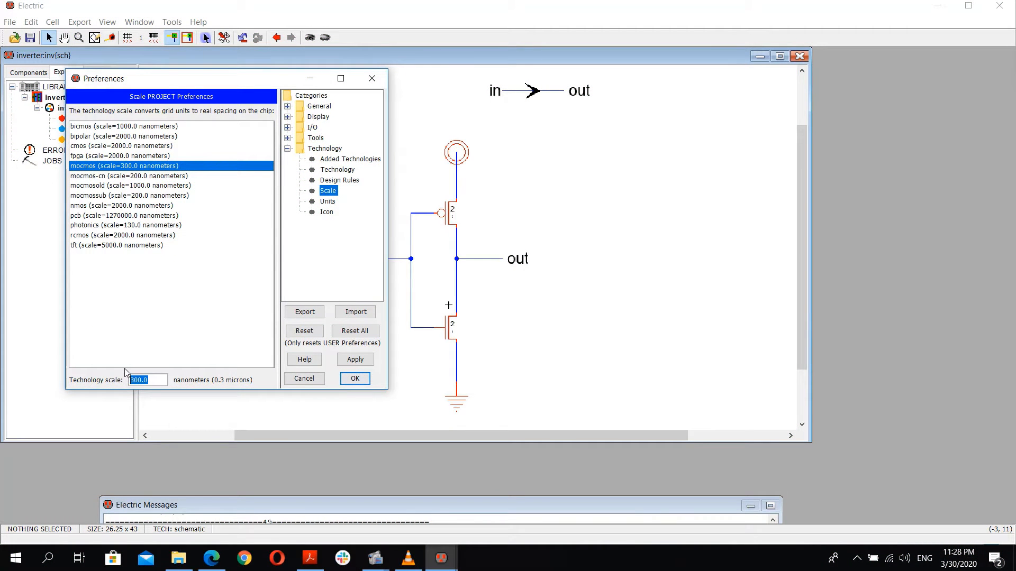
click(337, 170)
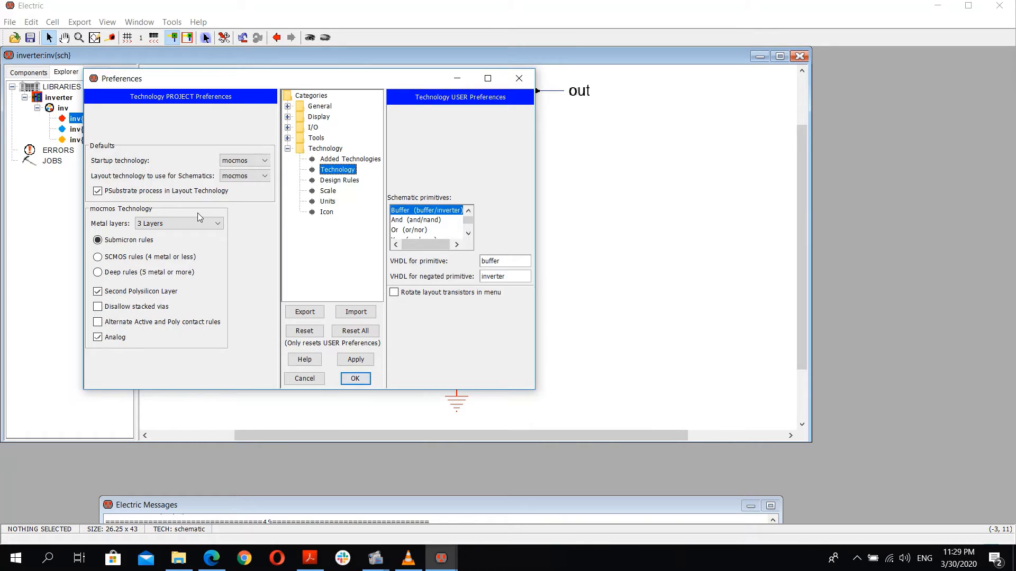
click(331, 192)
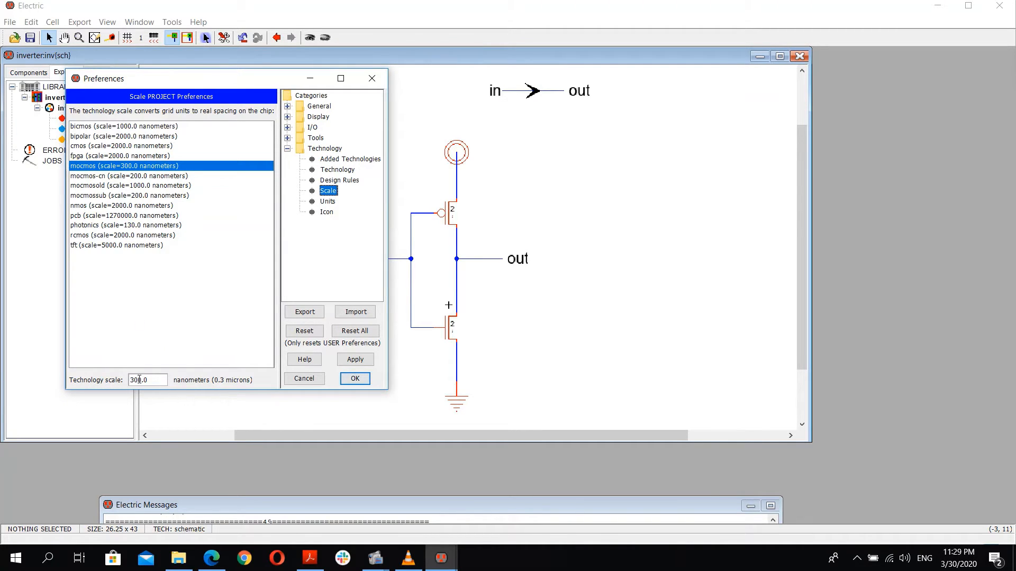
click(350, 181)
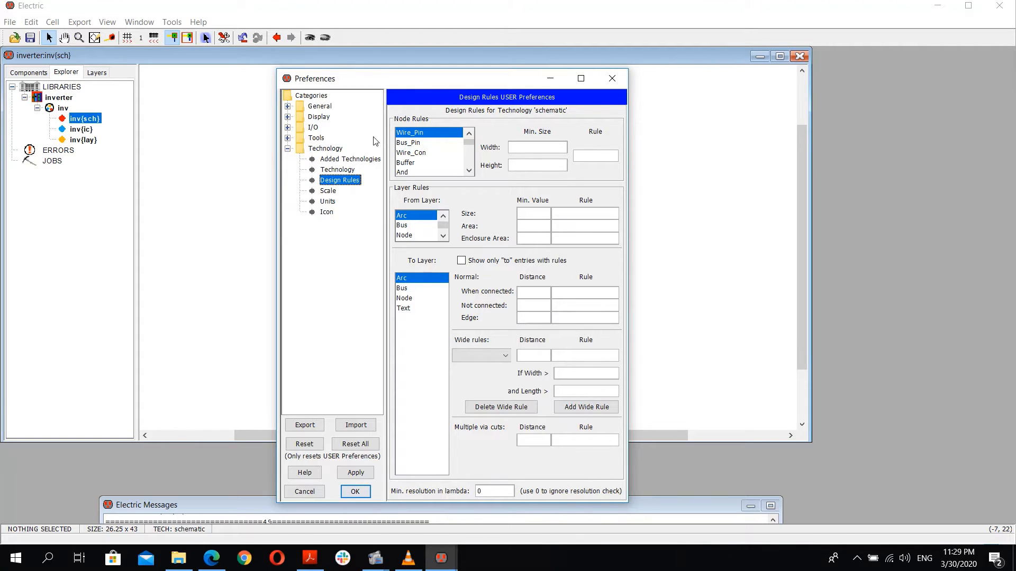
click(612, 79)
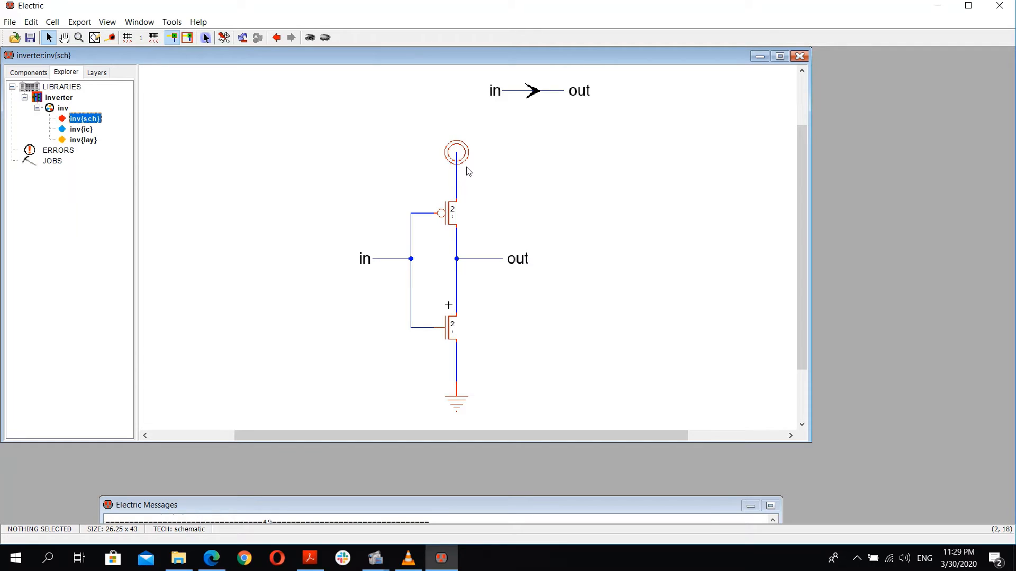
Step: Compare the component palettes available in the inv layout and schematic views
click(91, 140)
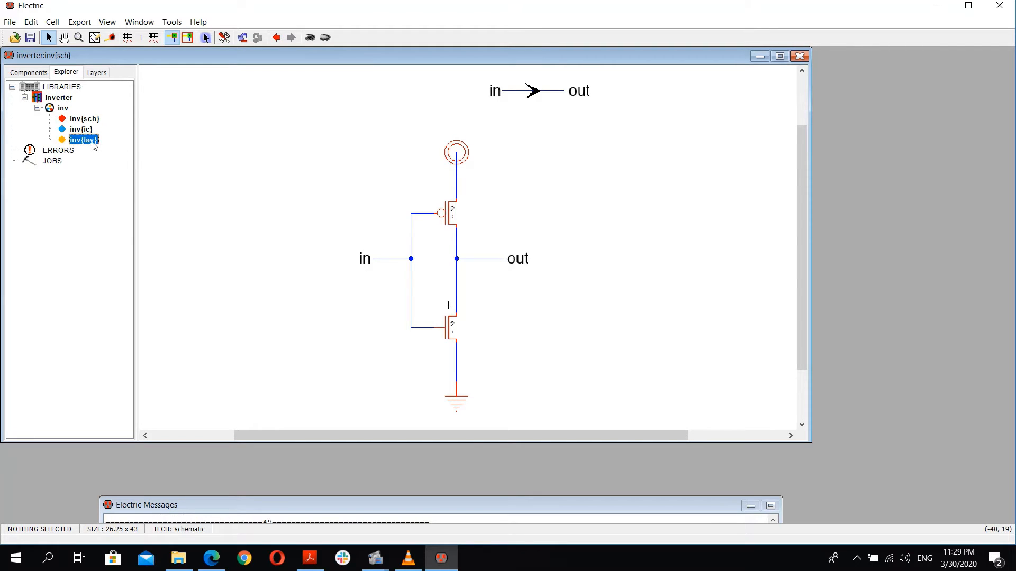
double_click(85, 140)
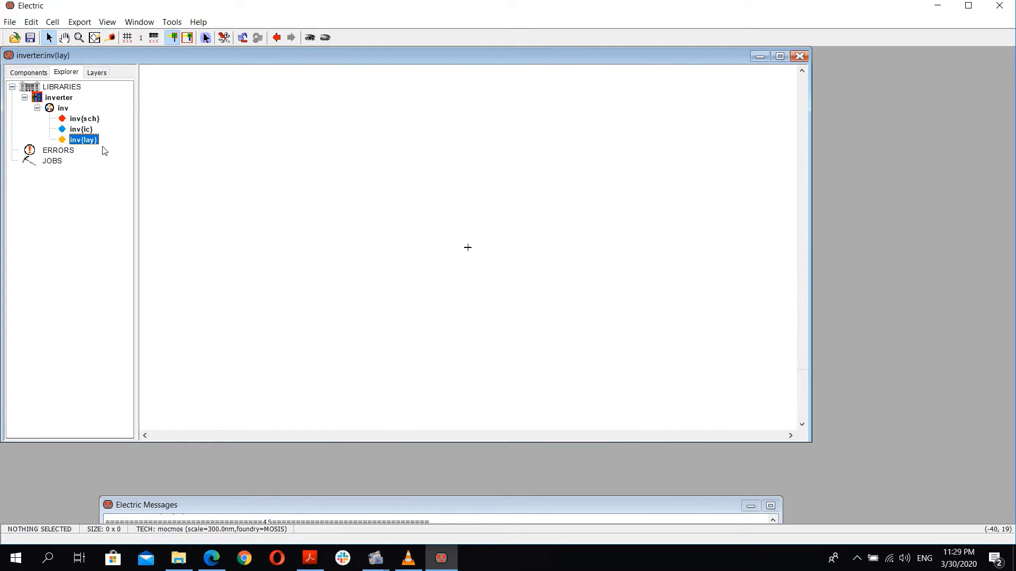
click(26, 73)
click(66, 72)
click(94, 119)
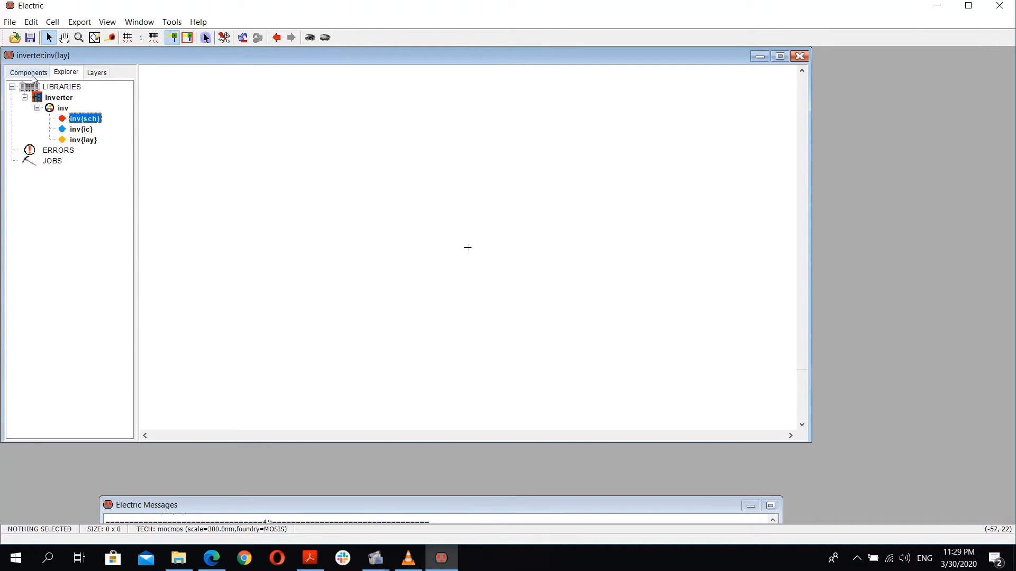
click(32, 74)
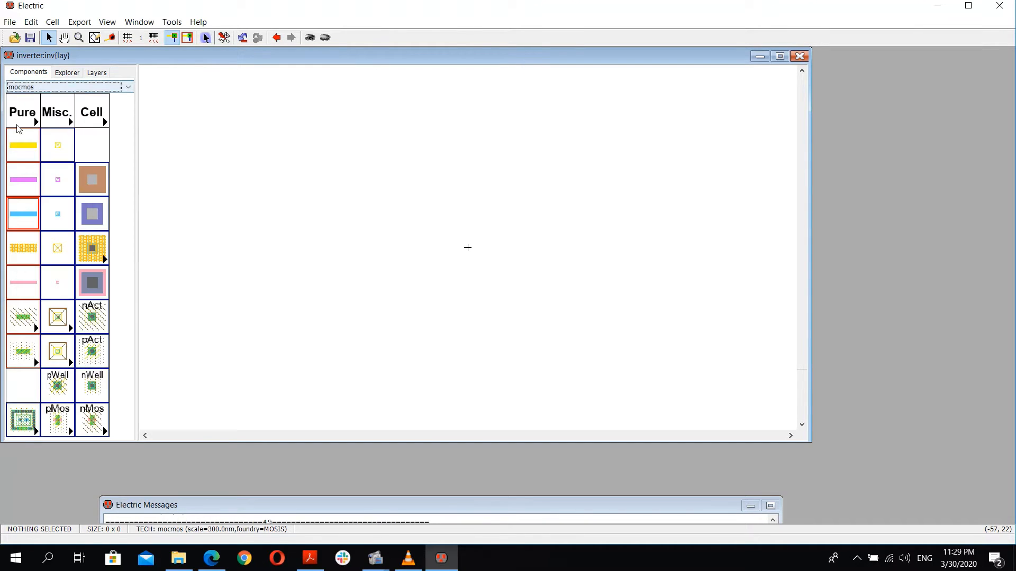
click(69, 73)
double_click(75, 120)
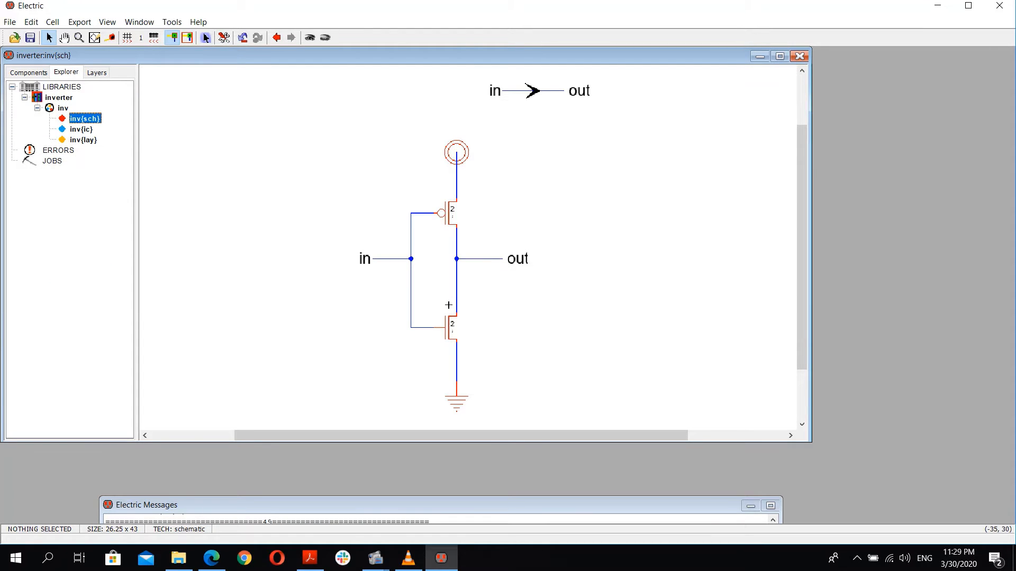
click(21, 72)
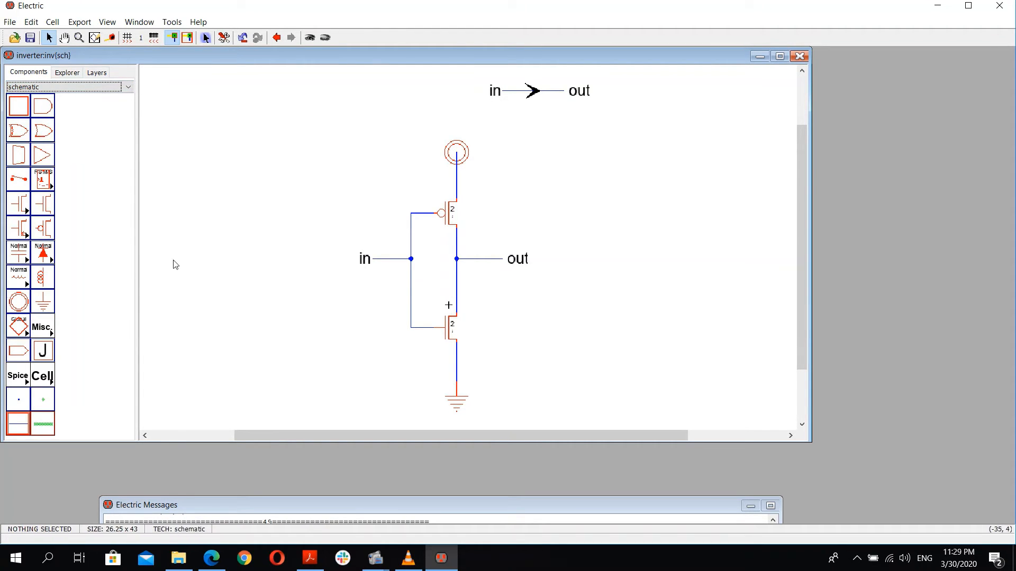
click(97, 73)
click(68, 73)
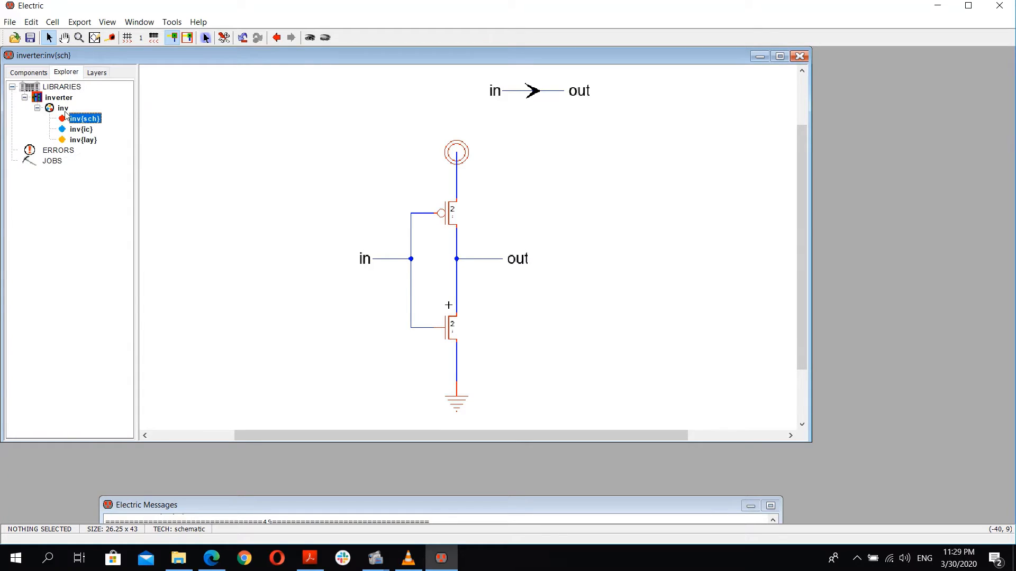
Step: Open the inv layout view and place an nMOS transistor near its upper-left area
double_click(84, 140)
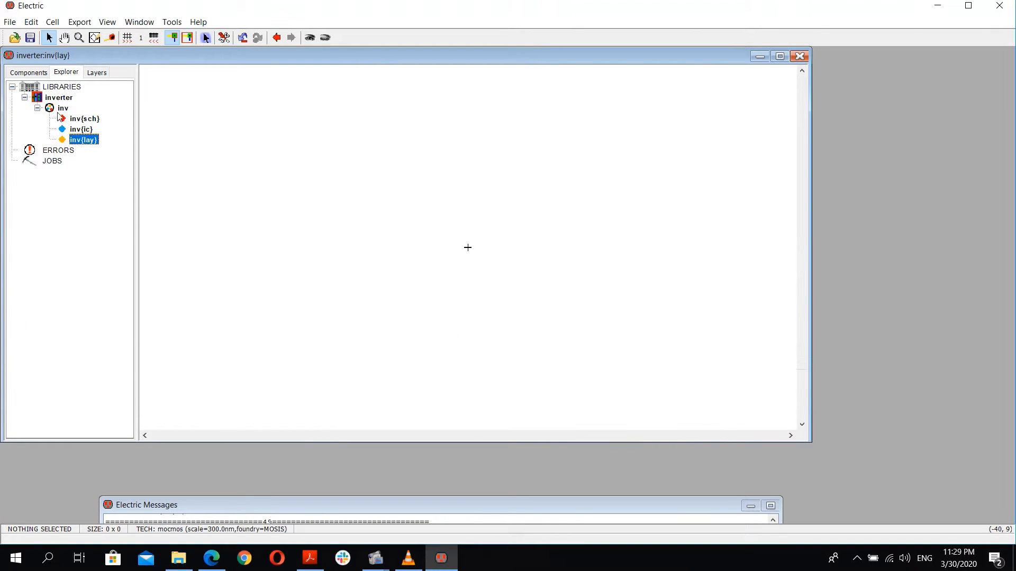
click(29, 72)
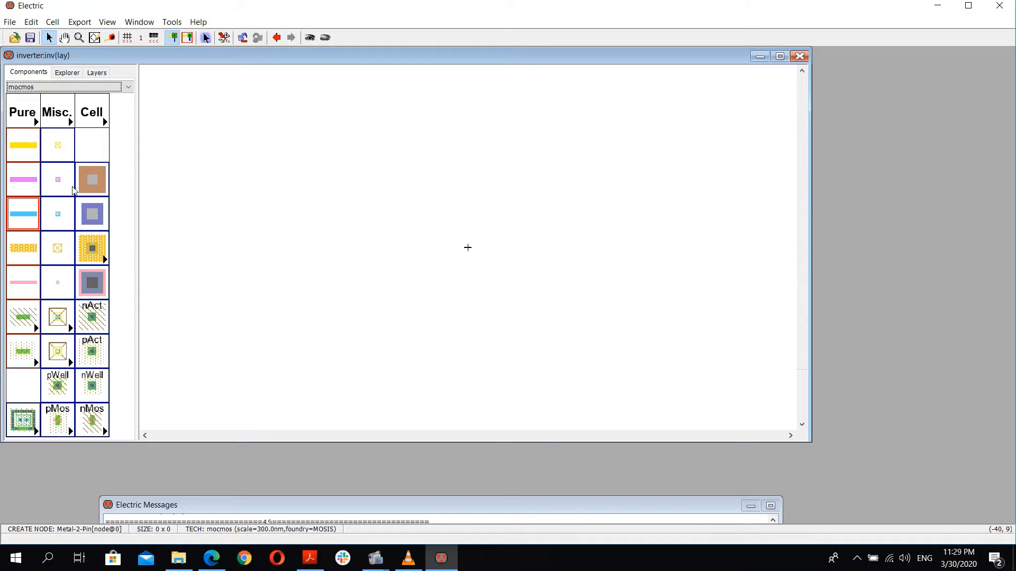
click(88, 425)
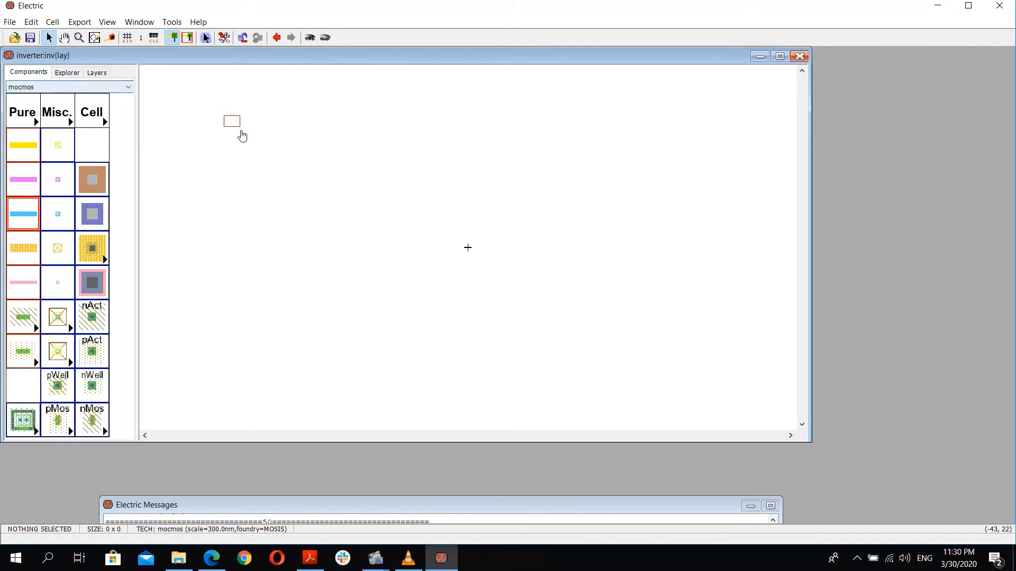
click(273, 149)
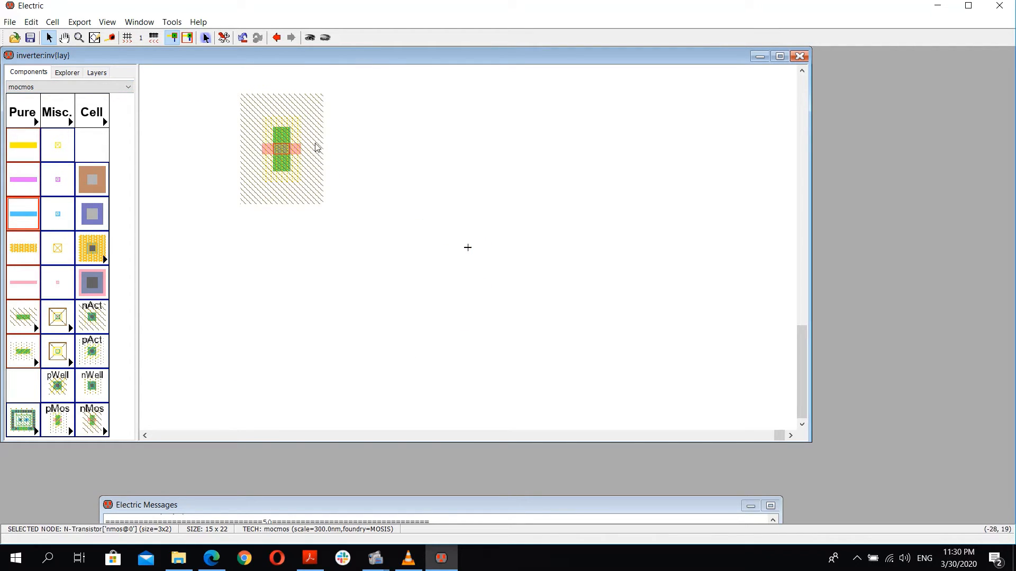
click(97, 72)
click(67, 73)
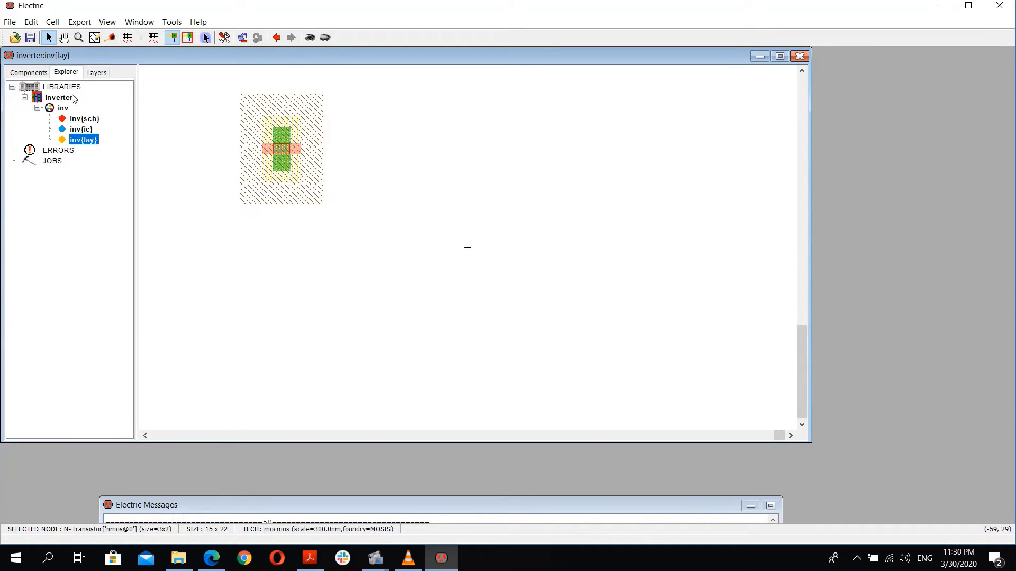
Step: Switch to the inv schematic with its component palette, then reopen the inv layout view
double_click(89, 122)
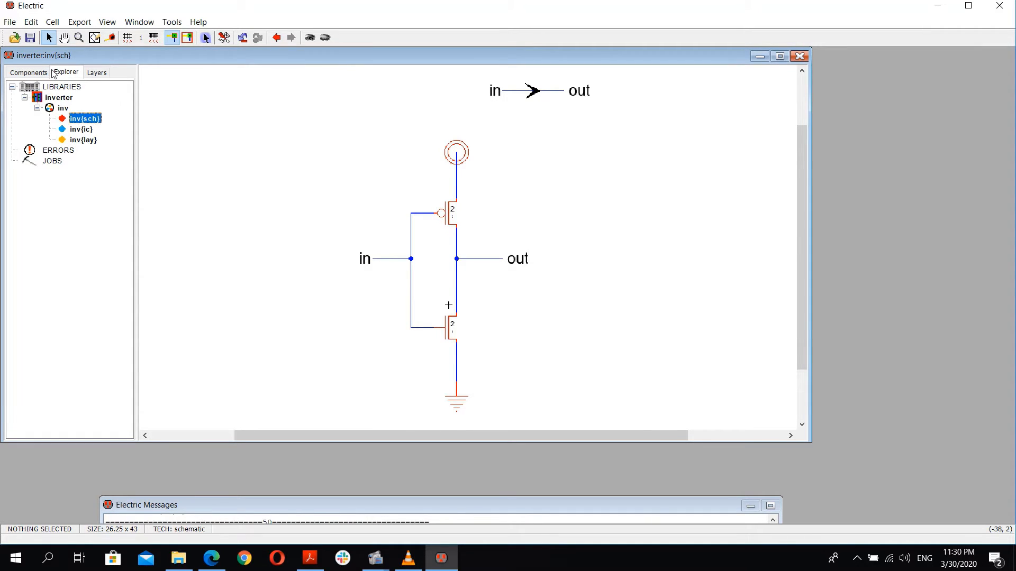
click(25, 71)
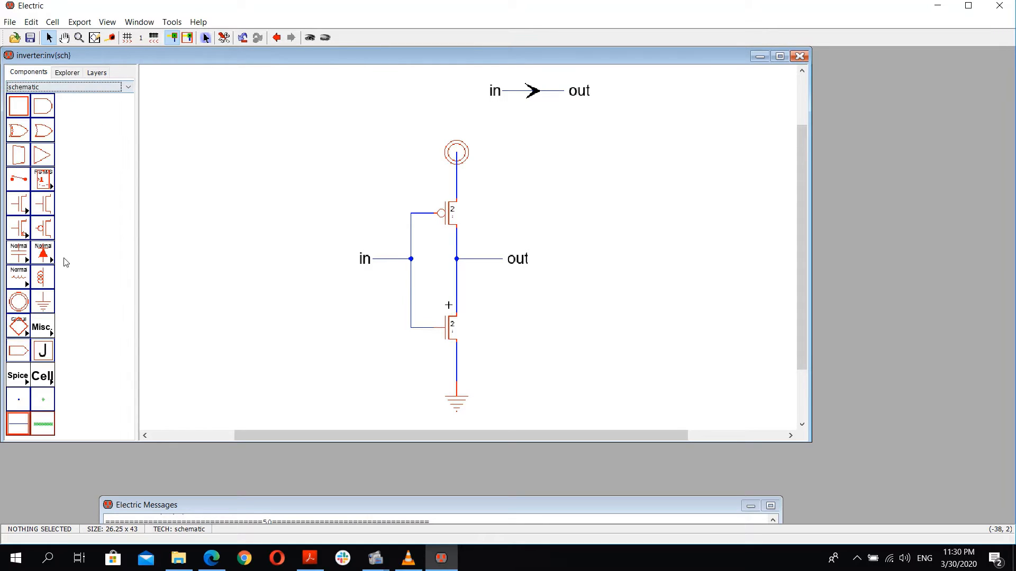
double_click(83, 139)
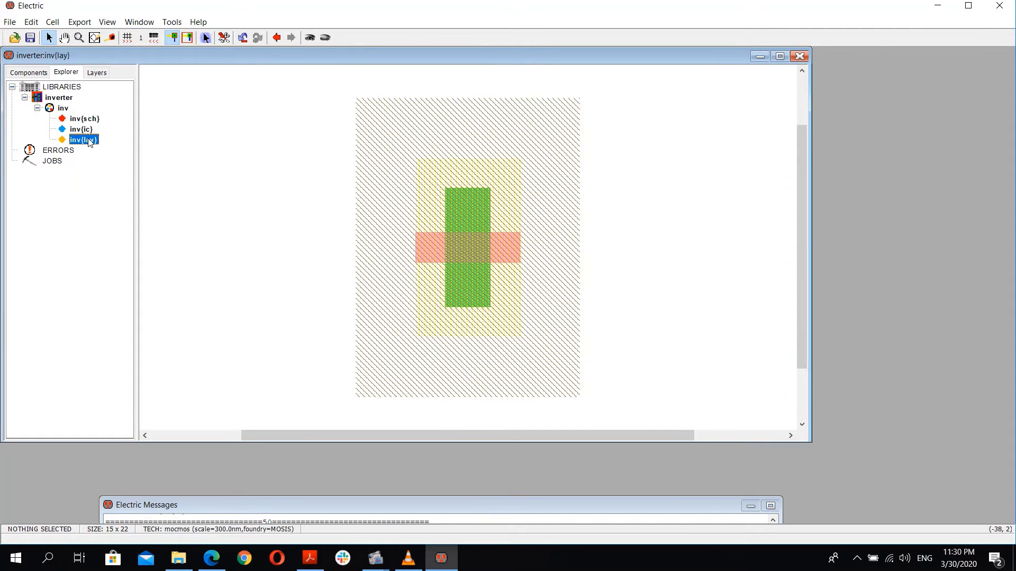
Step: Inspect the nMOS transistor's node properties and rotate the transistor by 90 degrees
click(433, 242)
double_click(469, 244)
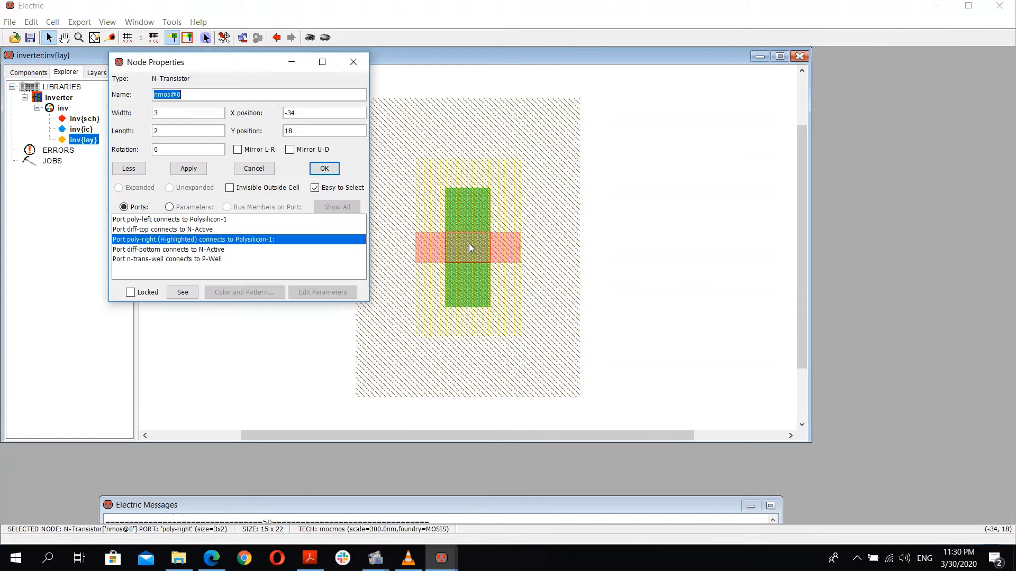
click(353, 63)
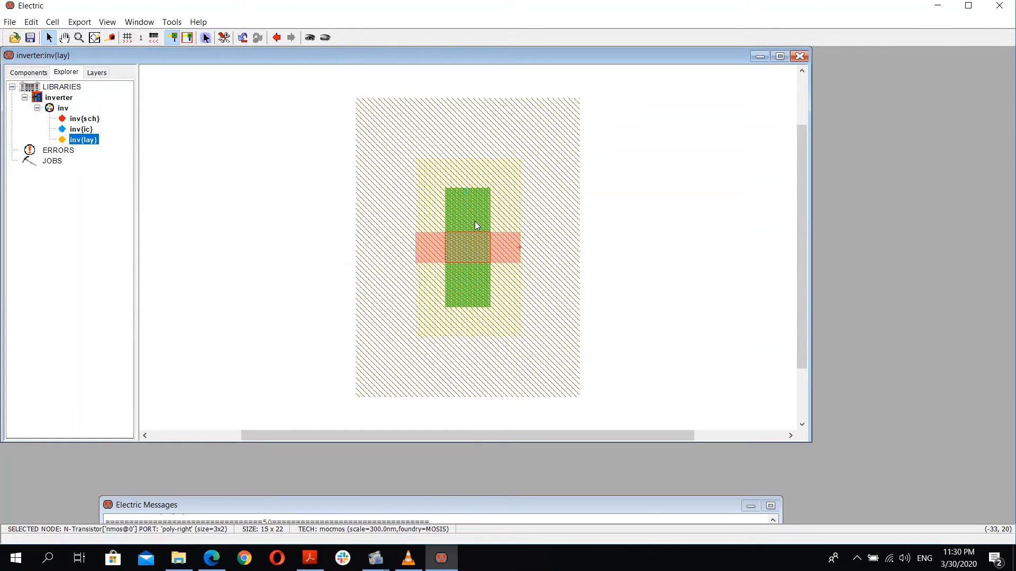
key(ctrl+j)
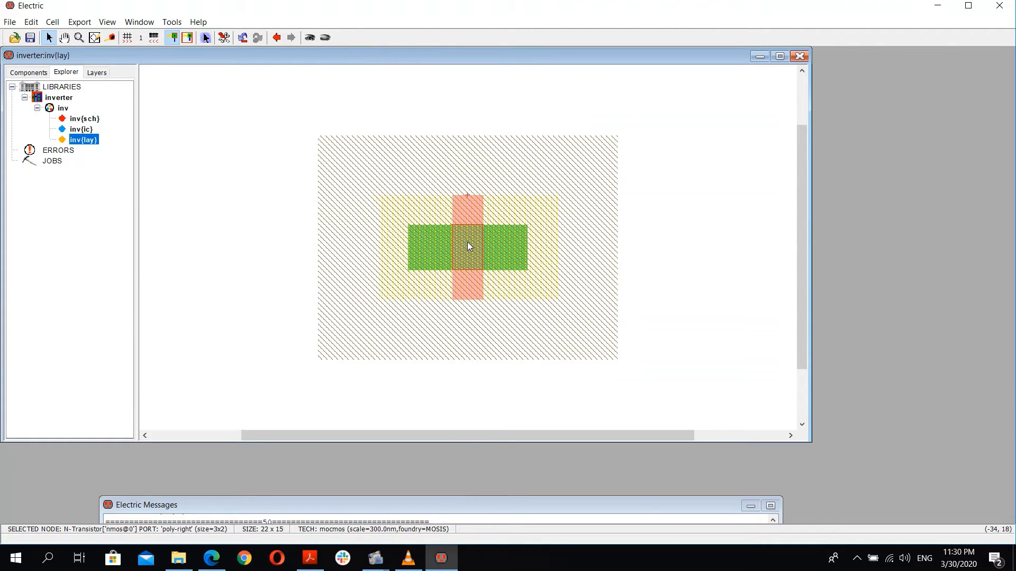
Step: Move the rotated nMOS transistor lower in the layout, zooming out to see more of the cell
drag(444, 250, 445, 194)
ctrl+scroll(463, 221, down, 5)
click(363, 212)
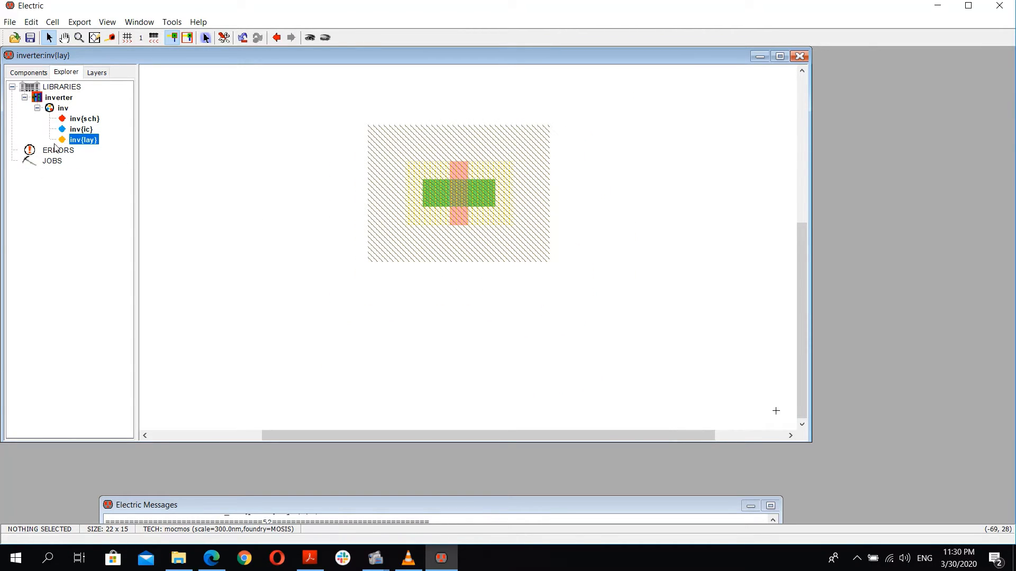
click(27, 74)
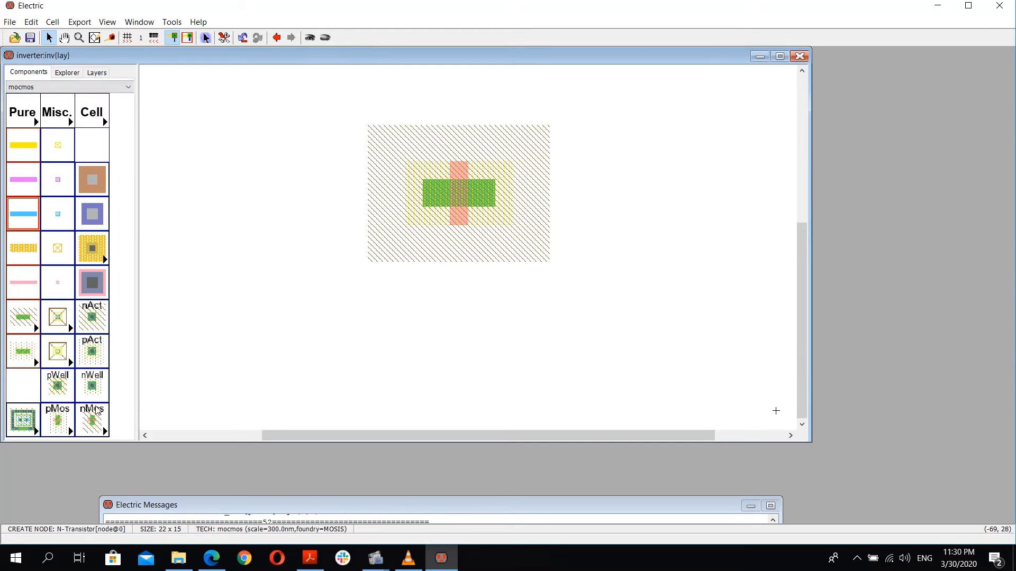
ctrl+scroll(516, 175, down, 4)
drag(463, 220, 450, 292)
click(311, 282)
Step: Place a pMOS transistor above the nMOS transistor and rotate it 90 degrees
click(51, 415)
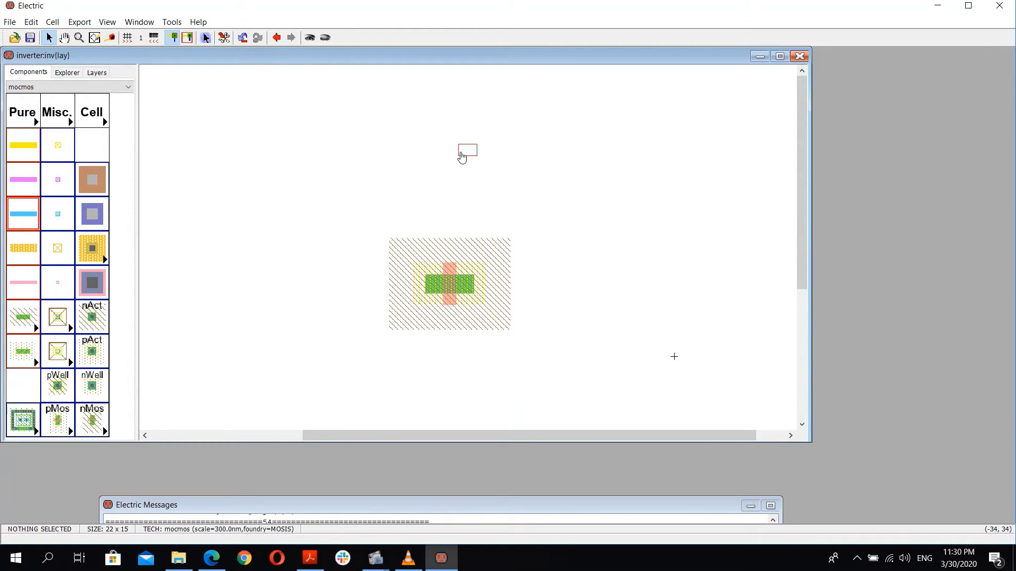
click(464, 145)
click(463, 151)
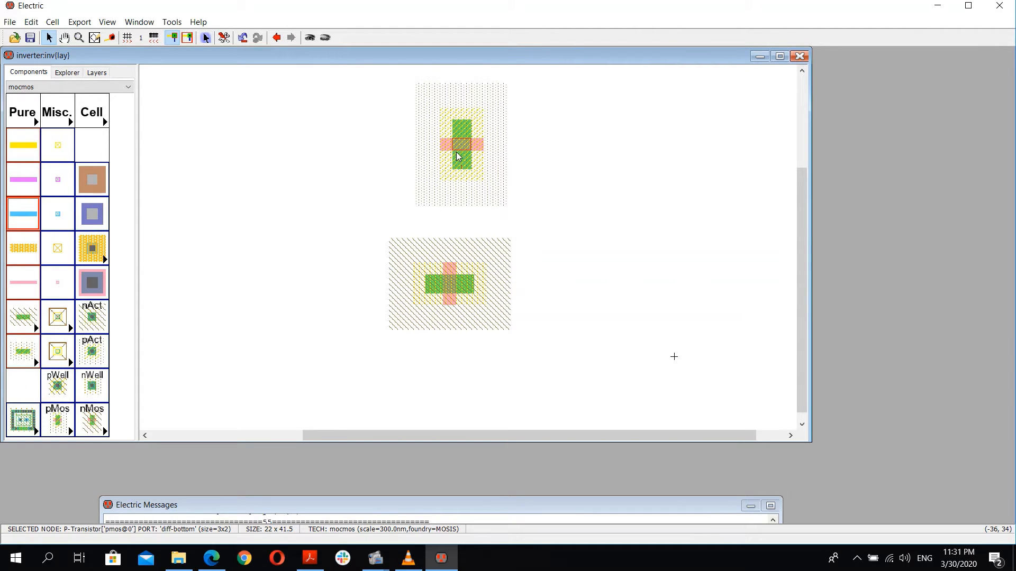
key(ctrl+j)
drag(460, 151, 447, 151)
click(388, 172)
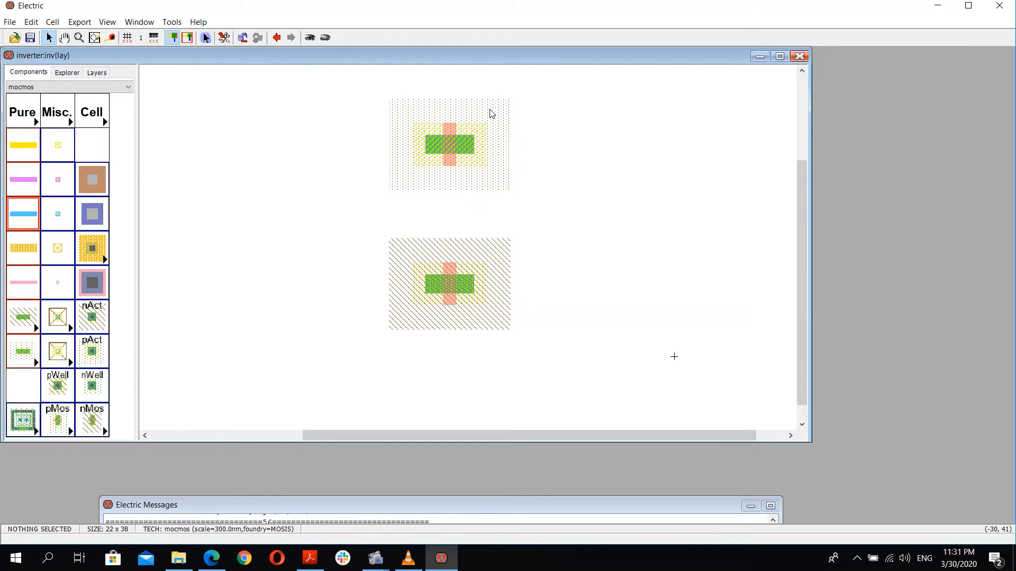
Step: Reposition the pMOS transistor directly above the nMOS transistor
drag(456, 135, 459, 197)
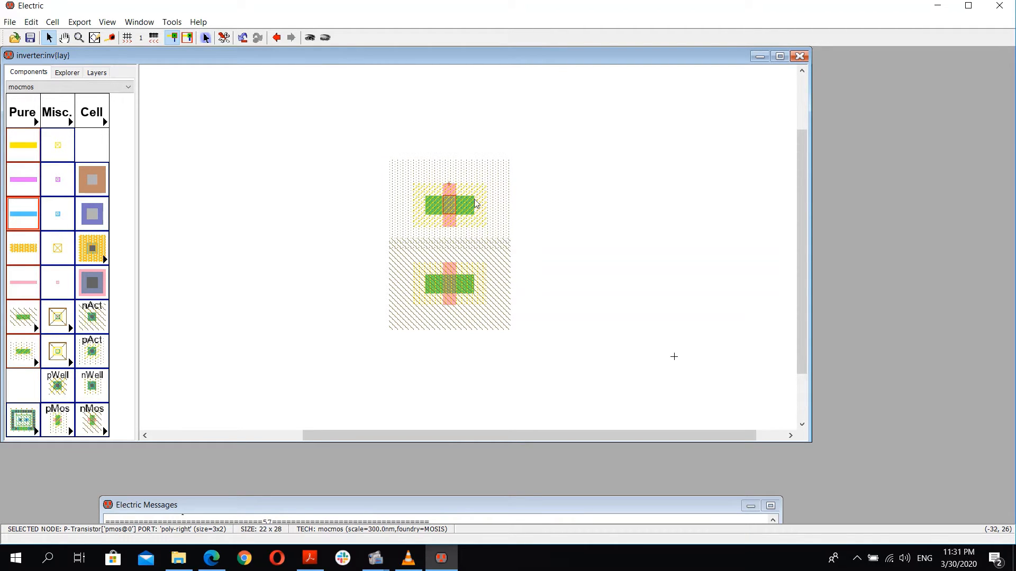
mouse_move(459, 200)
mouse_down()
mouse_move(447, 178)
mouse_move(449, 191)
mouse_up()
click(375, 229)
click(548, 196)
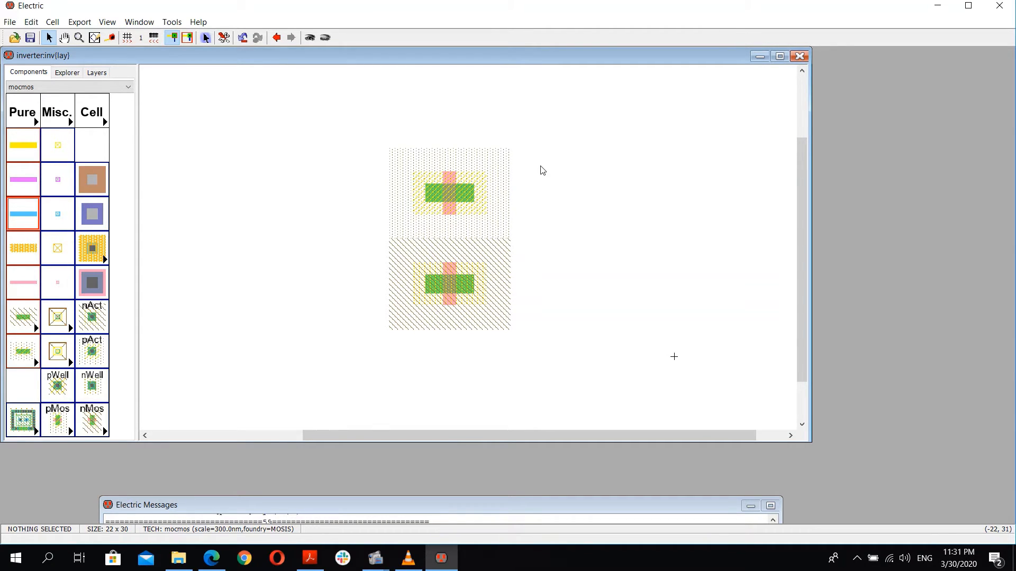
drag(441, 195, 443, 123)
Step: Move the nMOS transistor further down, checking its position in its node properties
double_click(450, 278)
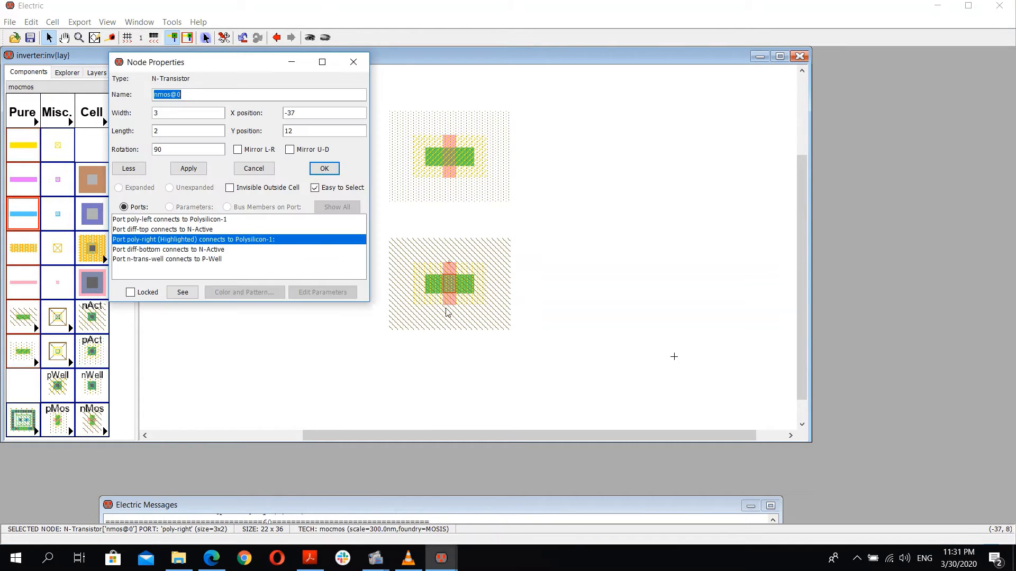
click(353, 62)
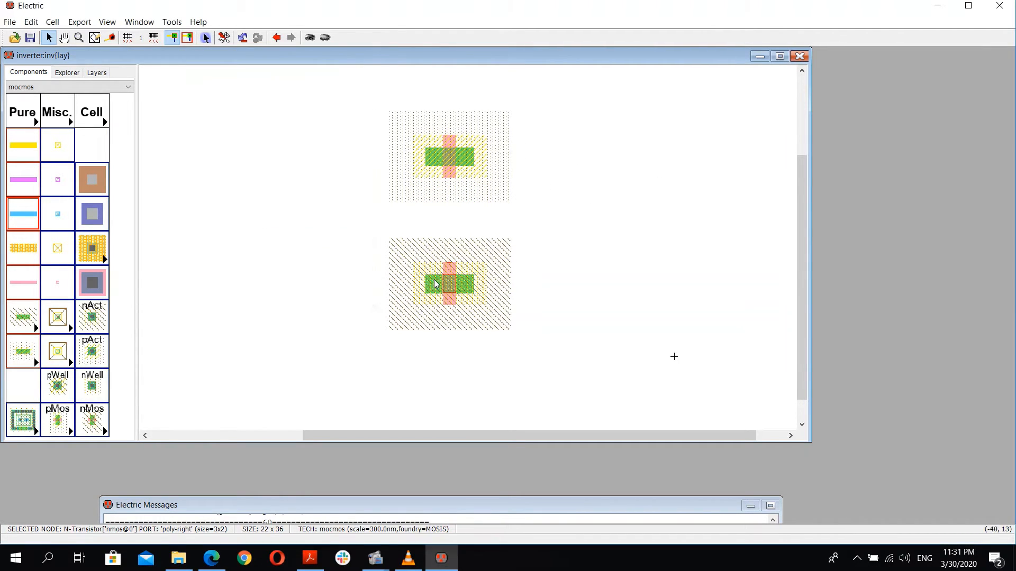
drag(439, 284, 448, 326)
click(375, 301)
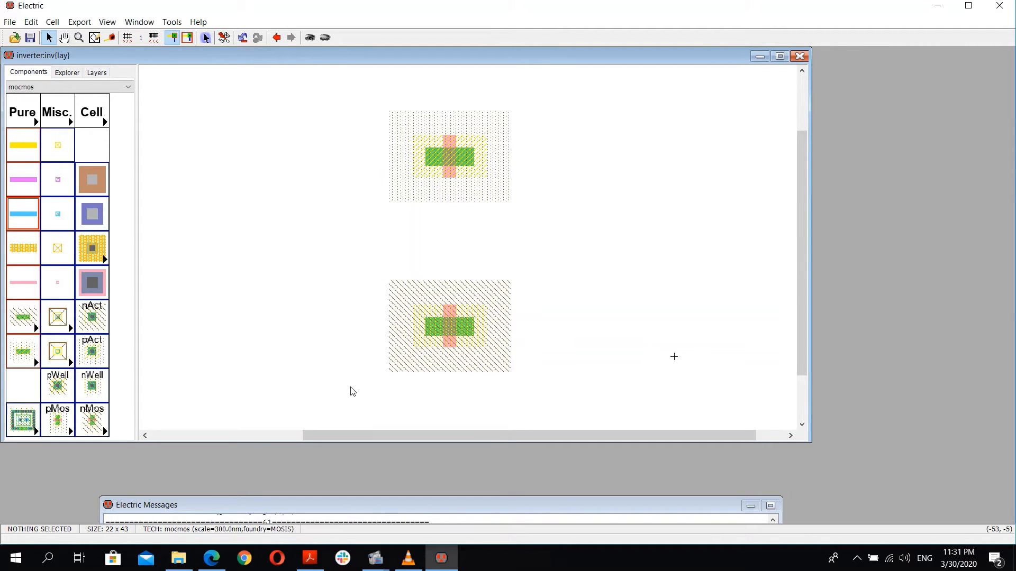
double_click(444, 329)
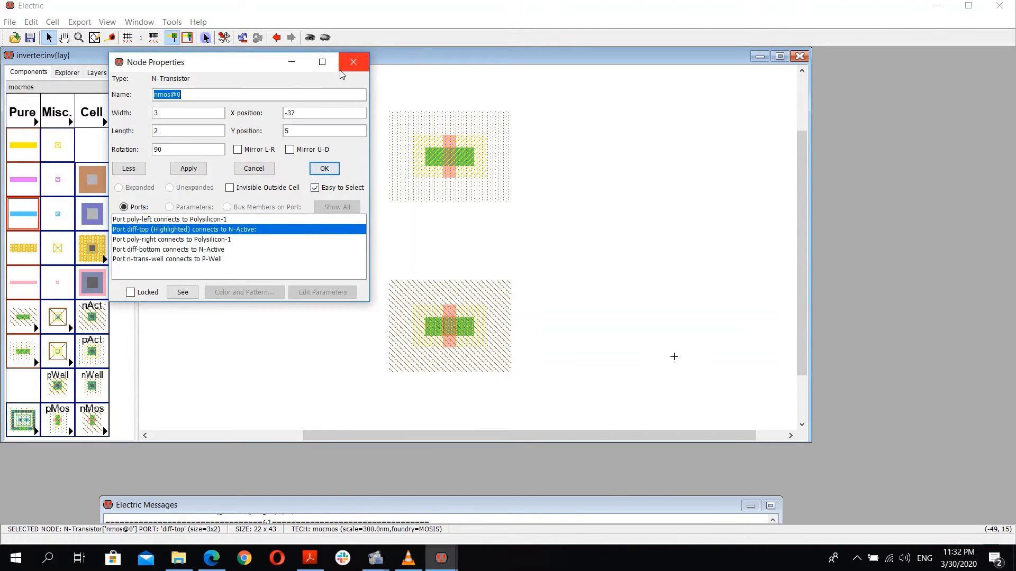
click(353, 60)
Step: Place n-active contacts on the left and right sides of the nMOS transistor
click(91, 317)
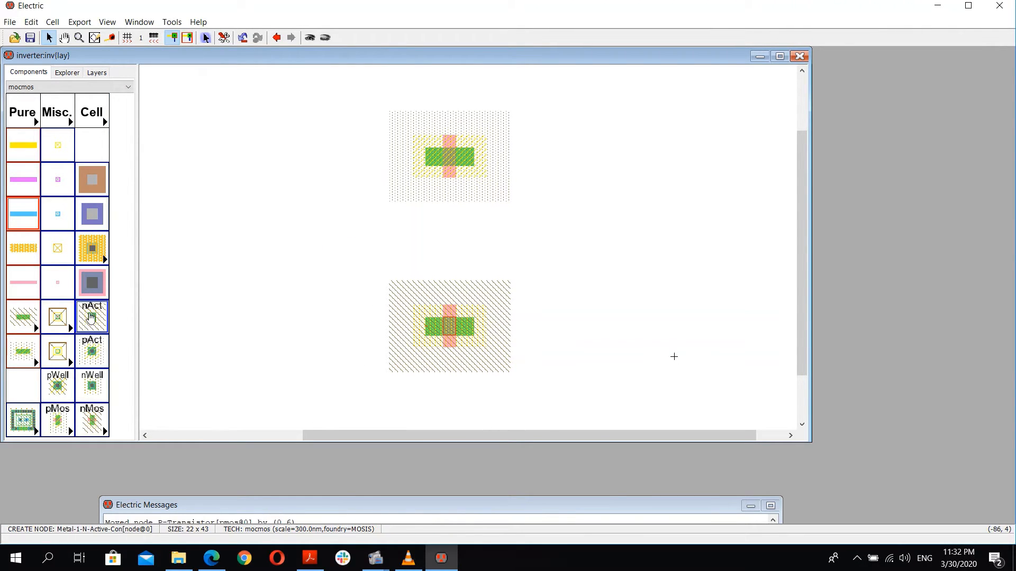
click(346, 328)
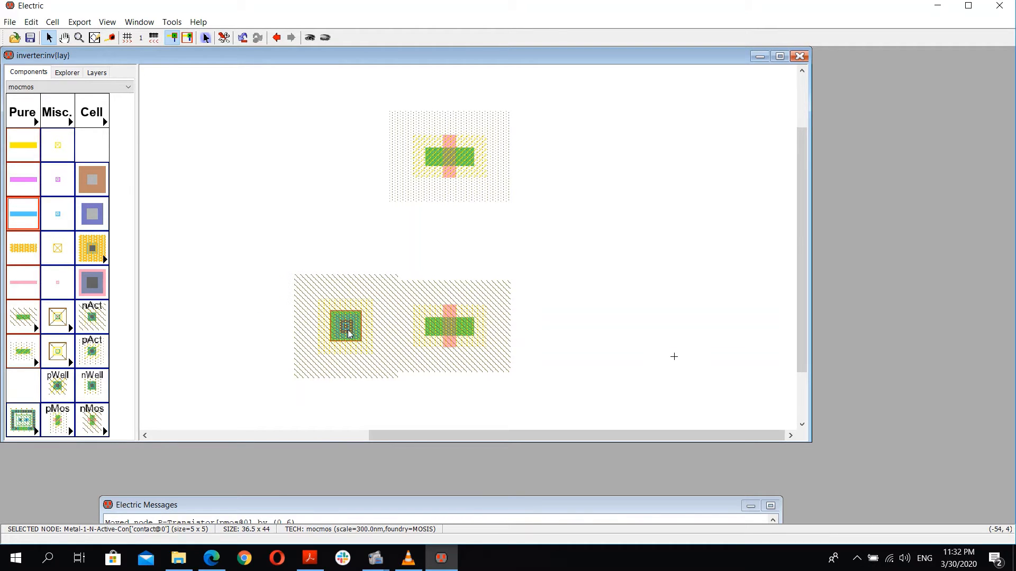
click(91, 316)
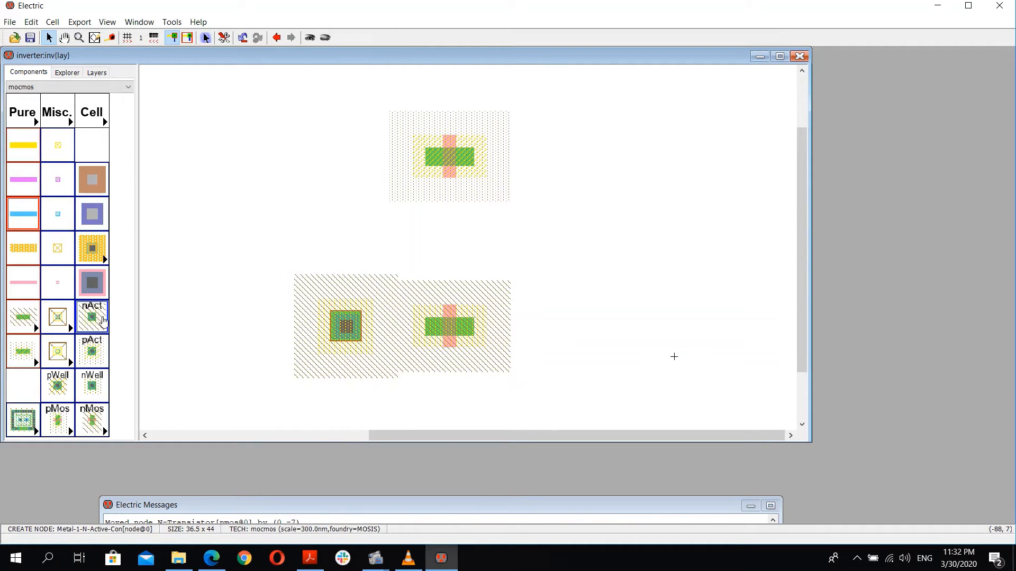
click(565, 328)
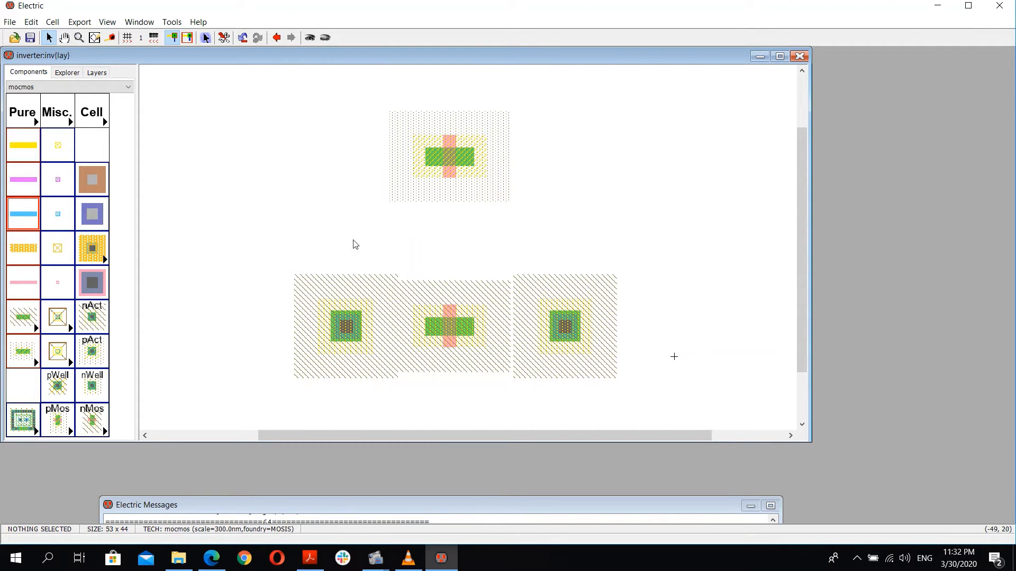
Step: Place p-active contacts on the right and left sides of the pMOS transistor
click(92, 350)
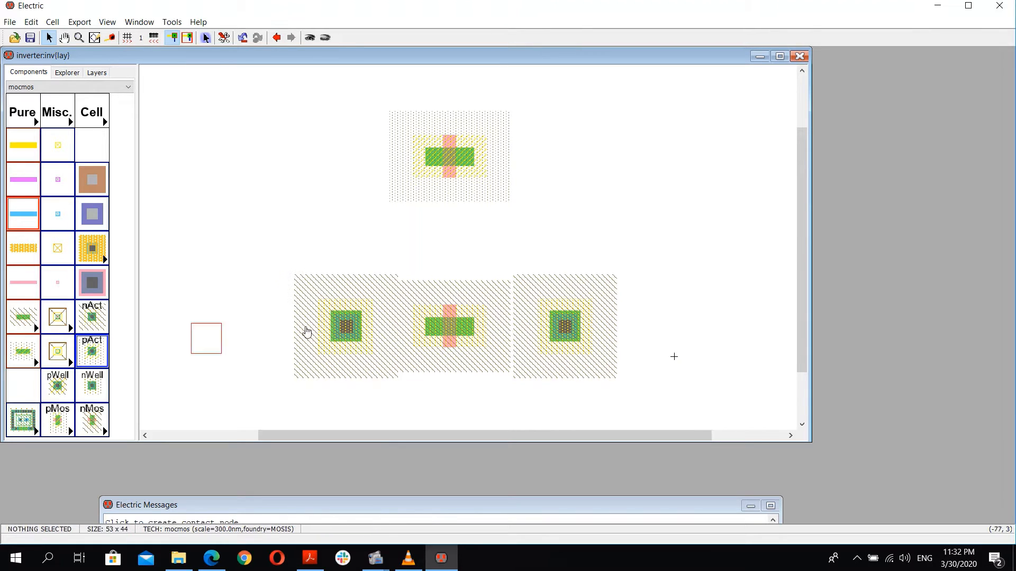
click(569, 160)
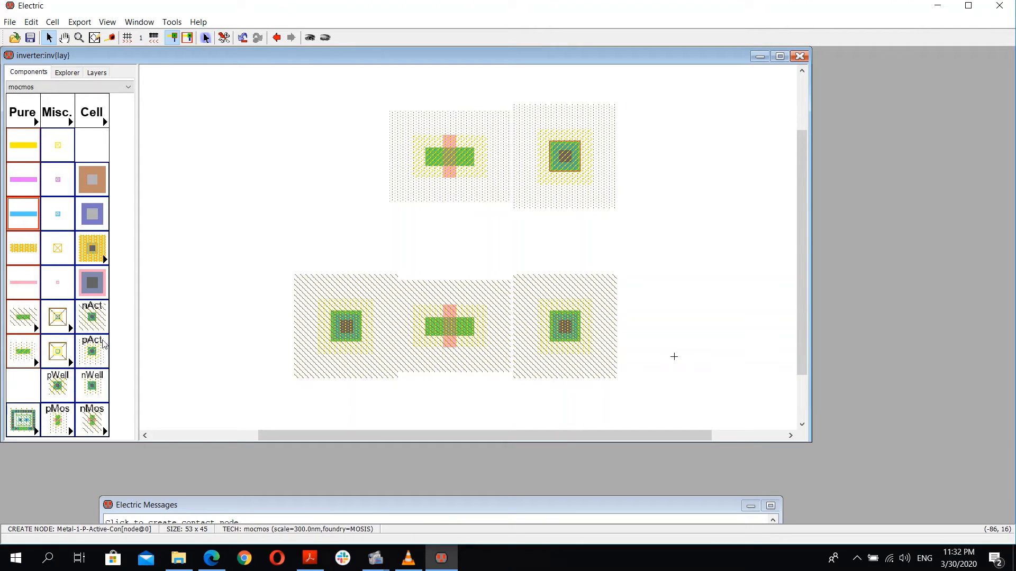
click(329, 157)
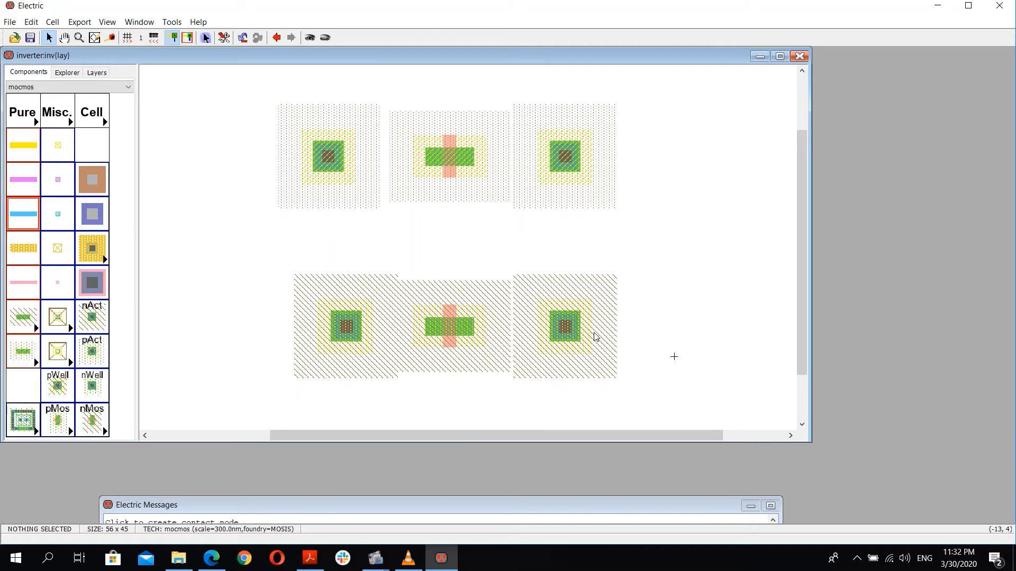
Step: Connect both n-active contacts to the nMOS transistor's diffusion with active arcs
click(570, 332)
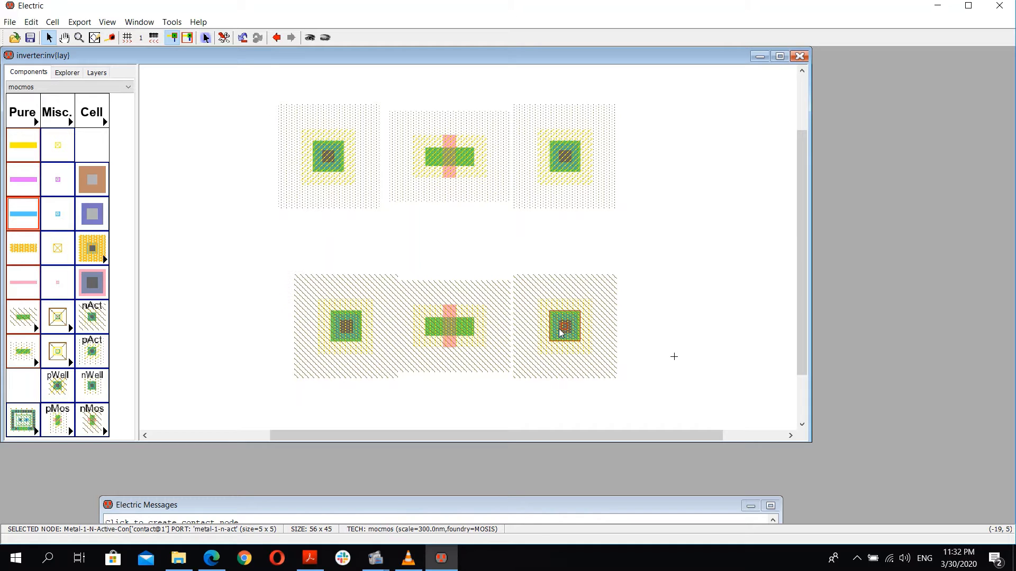
right_click(466, 332)
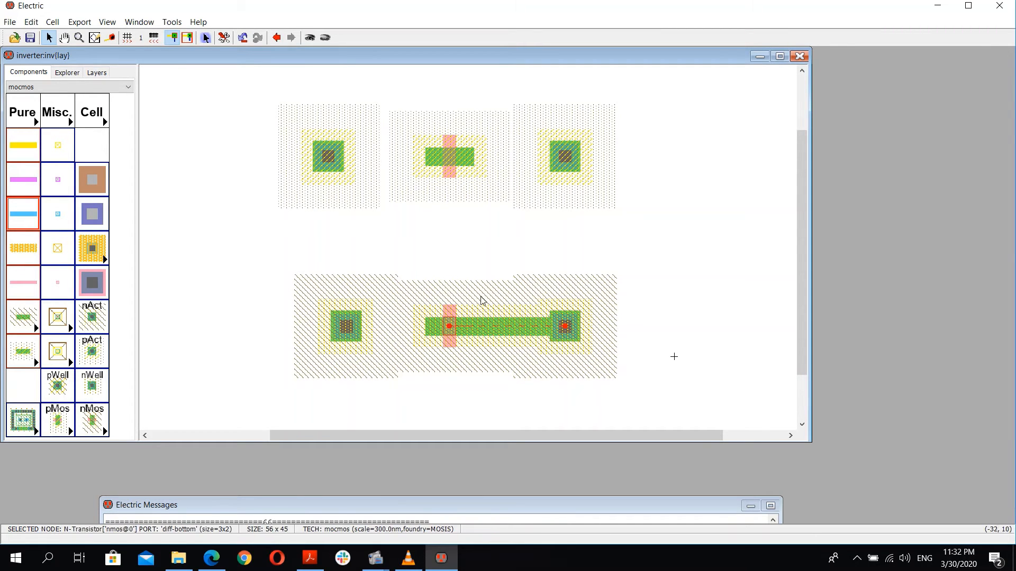
click(668, 282)
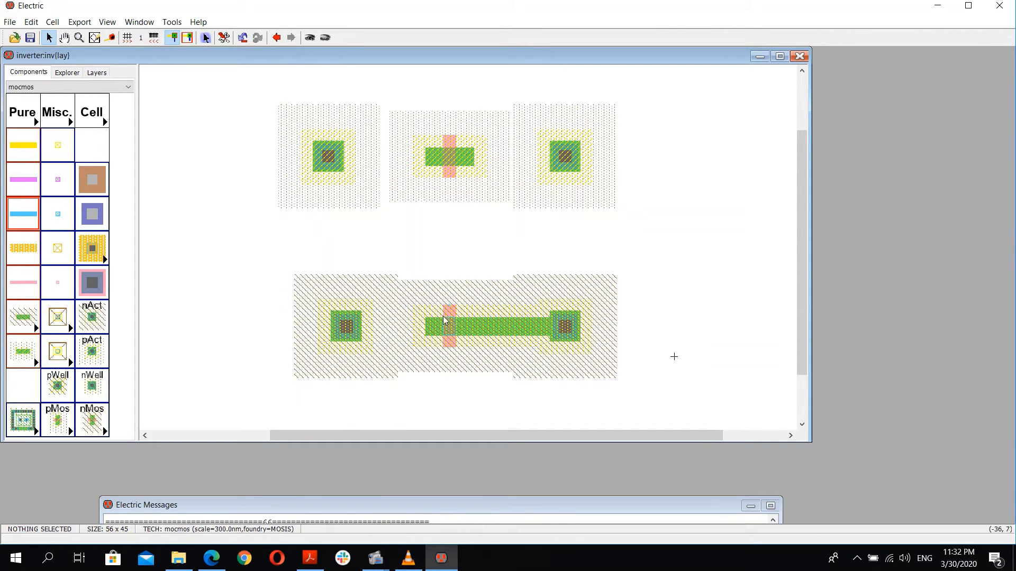
right_drag(341, 325, 429, 325)
click(302, 292)
Step: Nudge the left n-active contact 4 units to the right toward the nMOS transistor
click(331, 312)
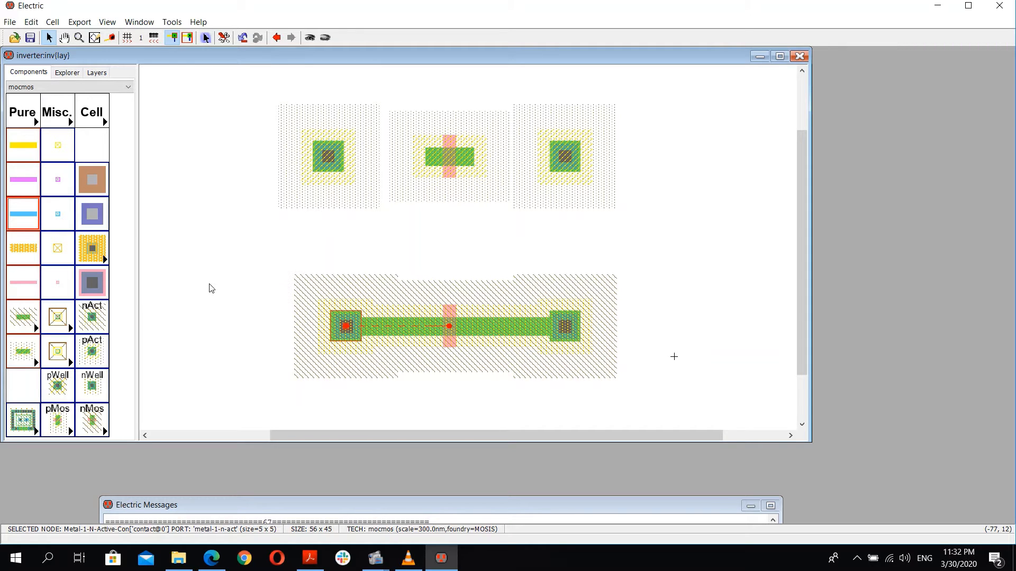
key(Right)
key(Right)
key(Right)
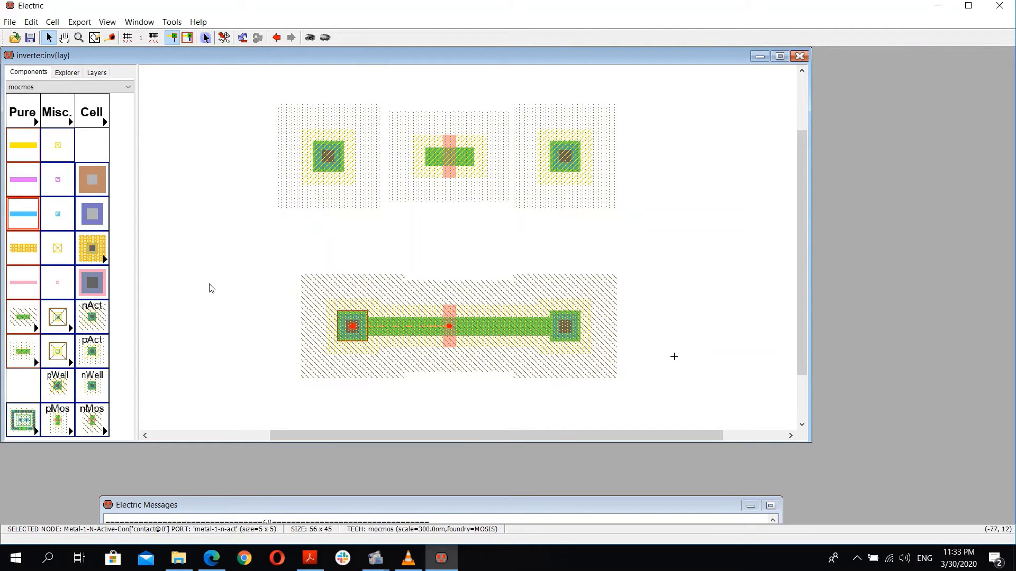
key(Right)
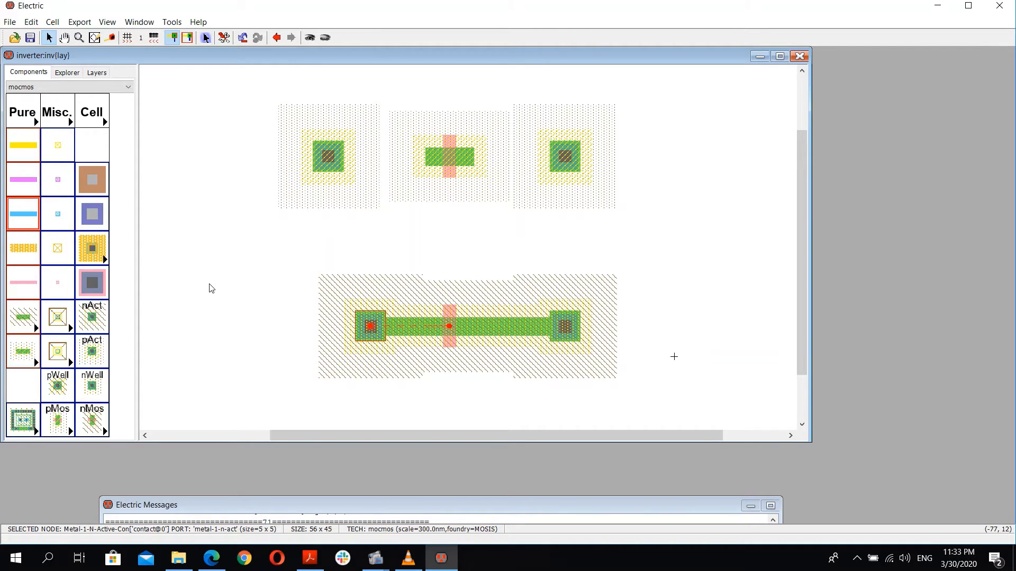
Step: Nudge the right n-active contact 3 units to the left toward the nMOS transistor
drag(251, 506, 277, 429)
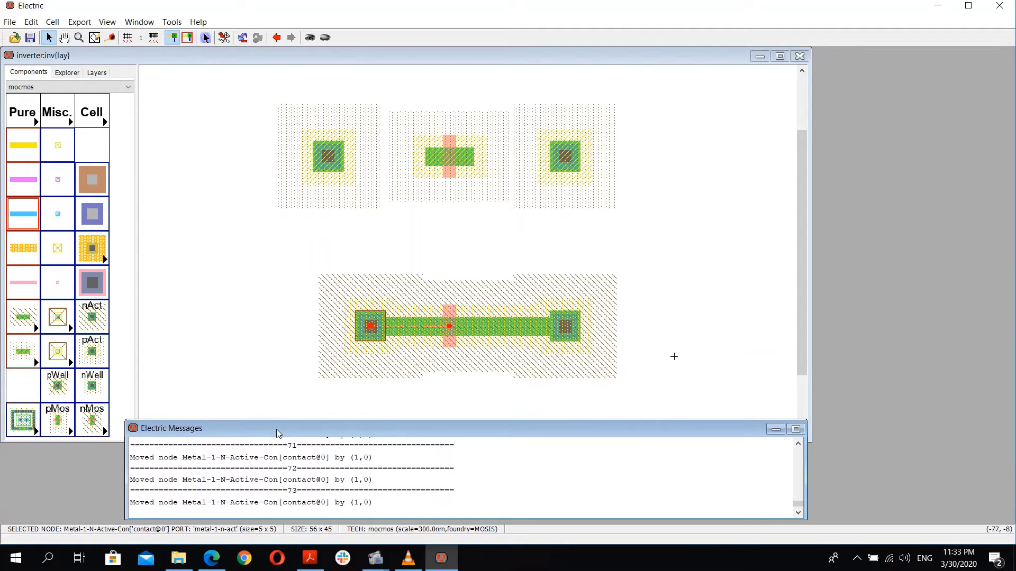
click(575, 324)
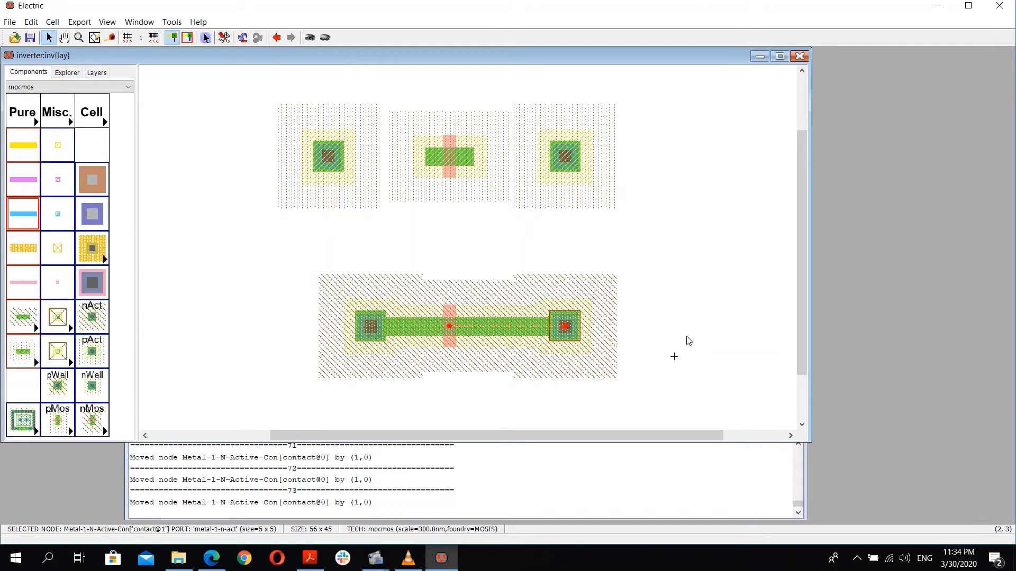
key(Left)
key(Left)
key(Left)
key(Left)
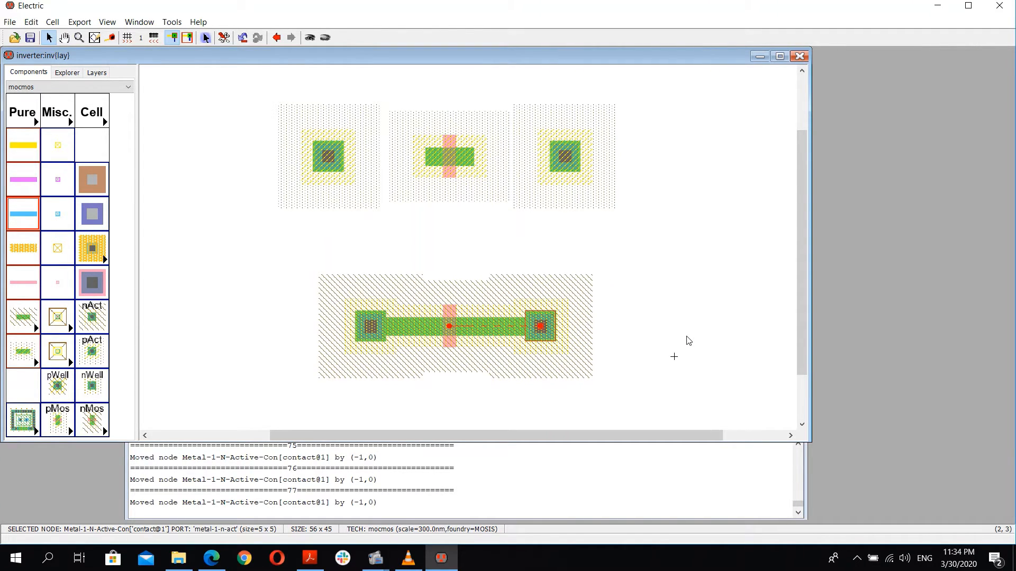
Step: Run a full layout DRC check on the cell
key(F5)
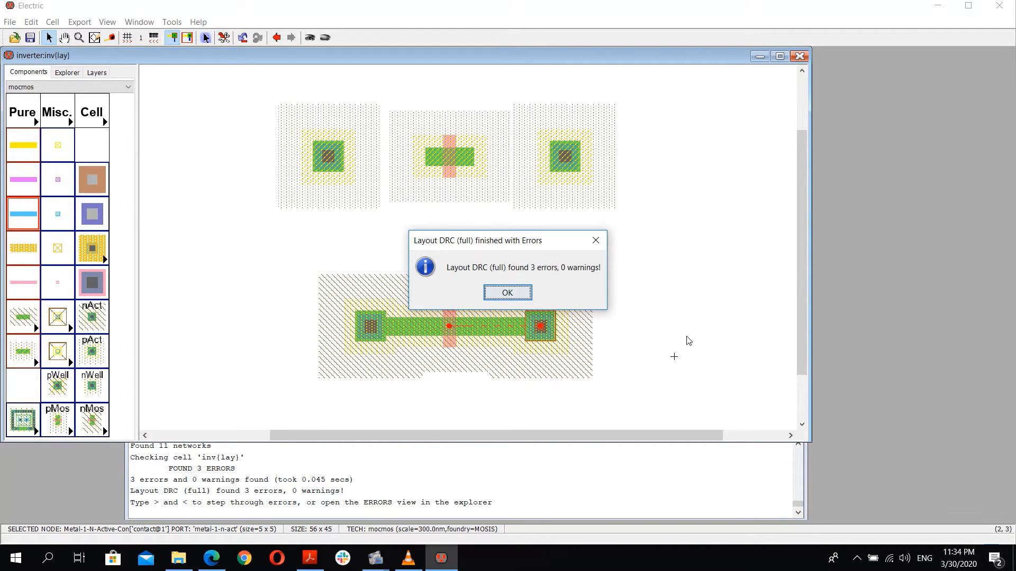
key(Return)
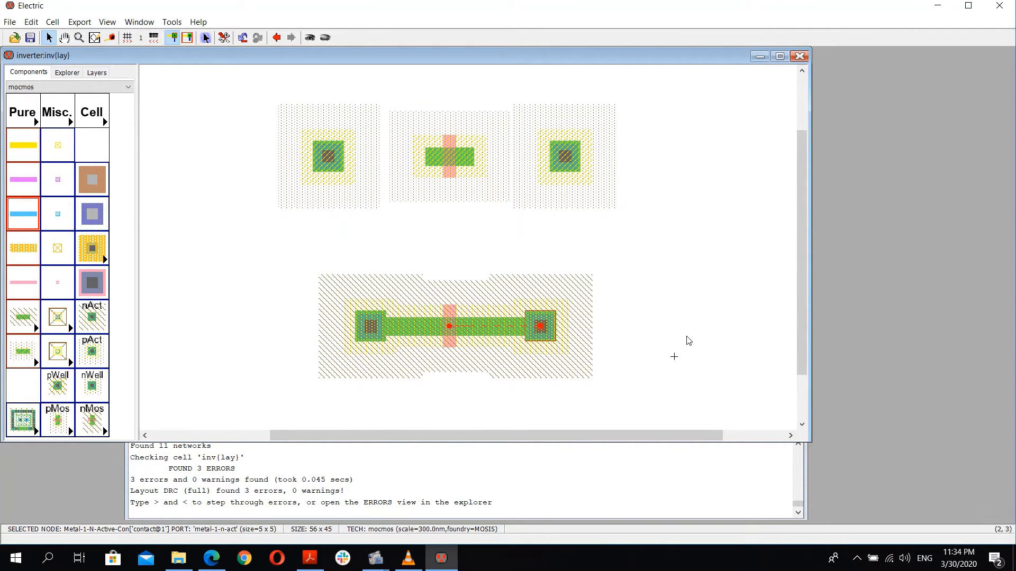
Step: Step through the reported layout DRC errors to see which objects they flag
drag(131, 480, 190, 504)
click(192, 503)
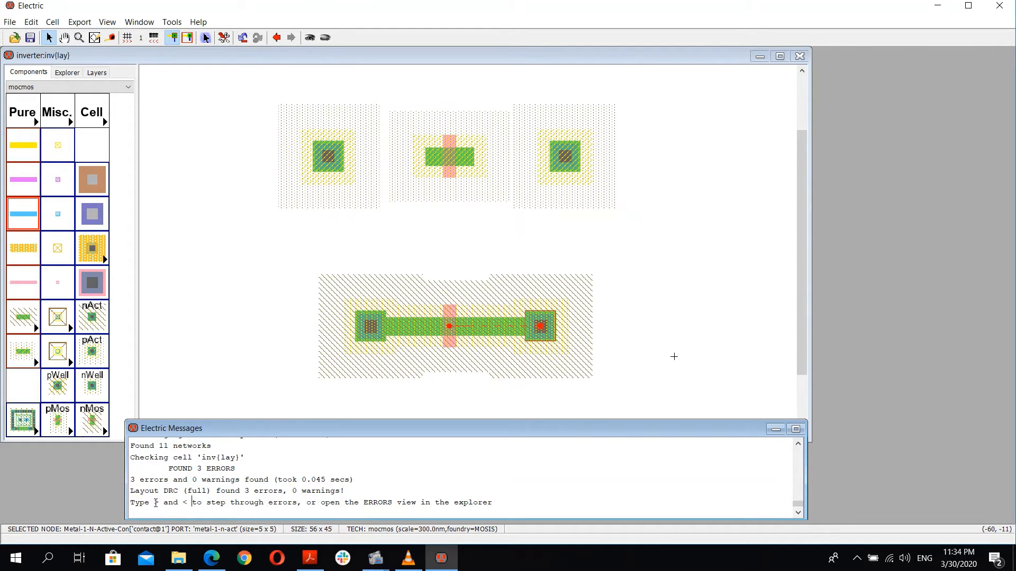
click(247, 383)
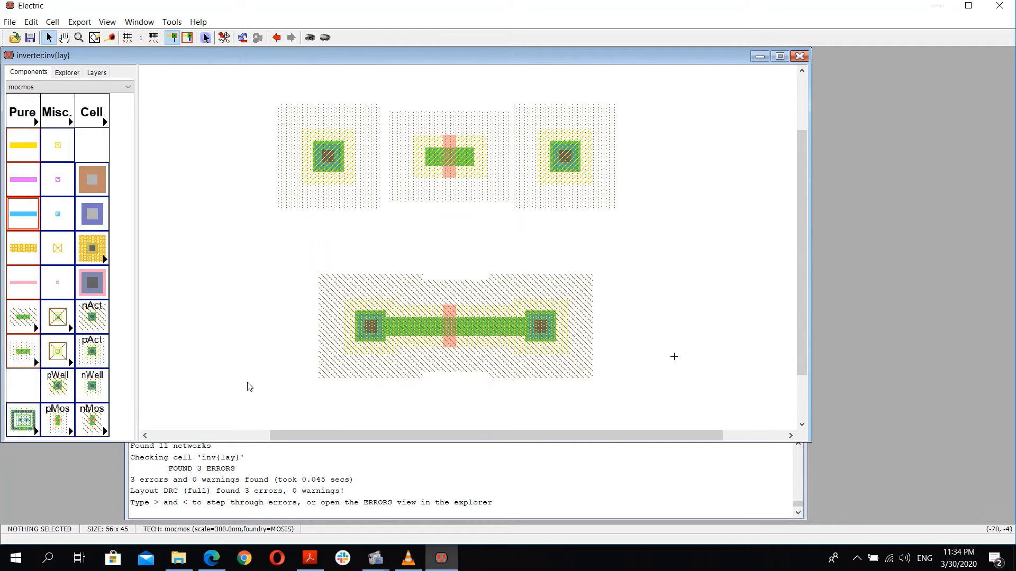
key(greater)
key(greater)
key(greater)
key(greater)
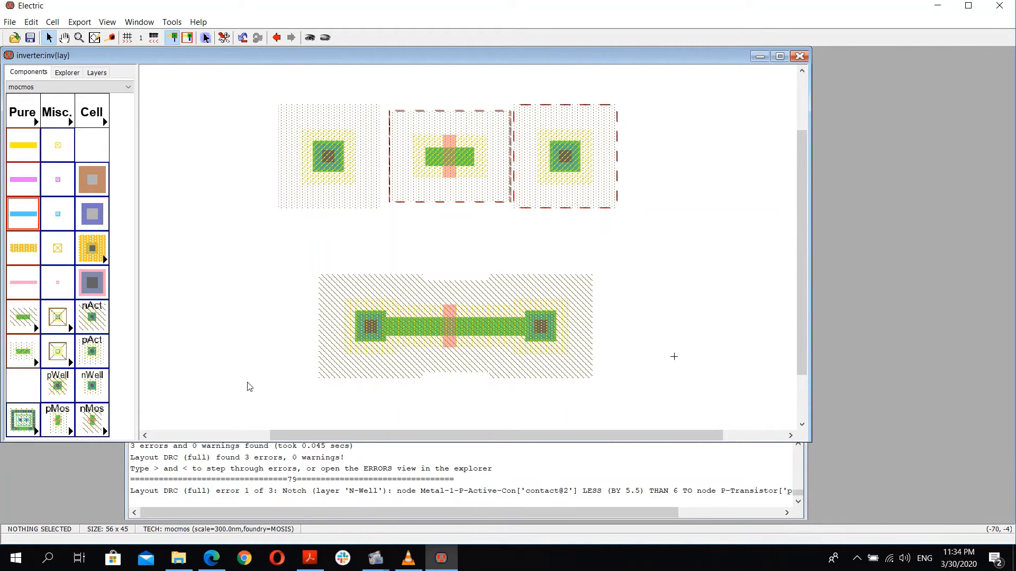
key(greater)
key(greater)
key(greater)
key(greater)
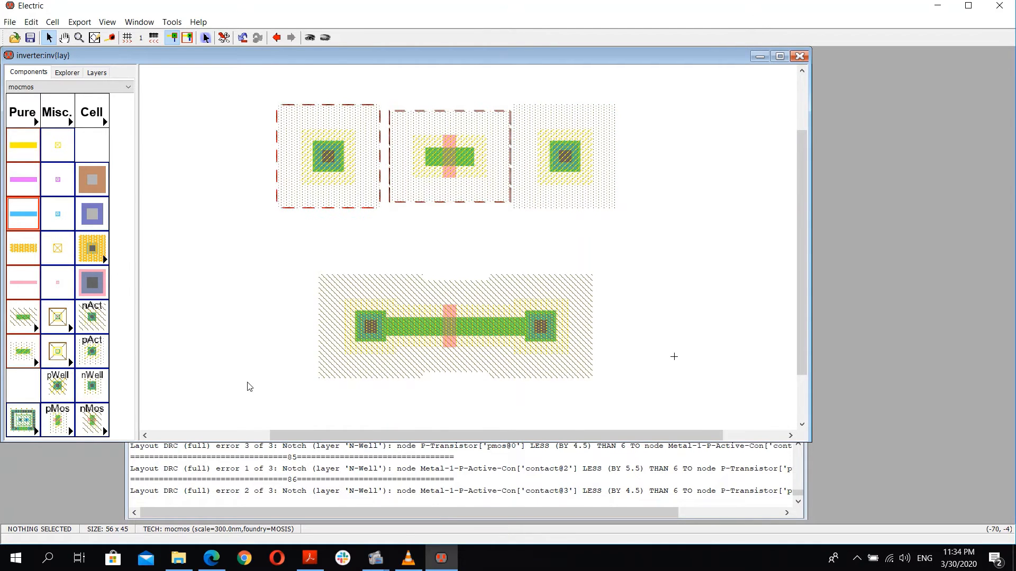
Step: Nudge the left n-active contact 3 units right toward the nMOS transistor and rerun the DRC check
click(350, 332)
key(Right)
key(Right)
key(Right)
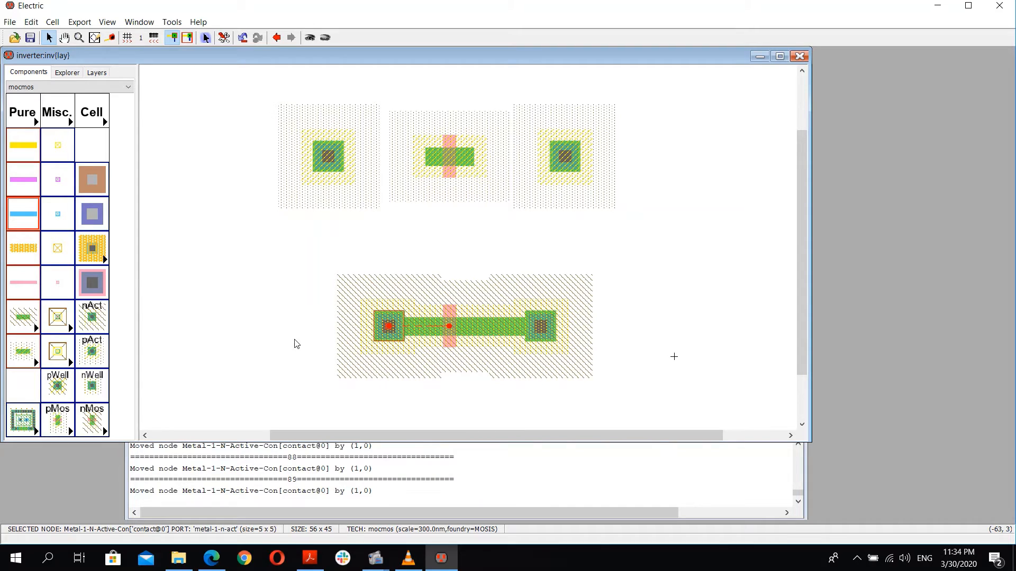
key(F5)
key(Return)
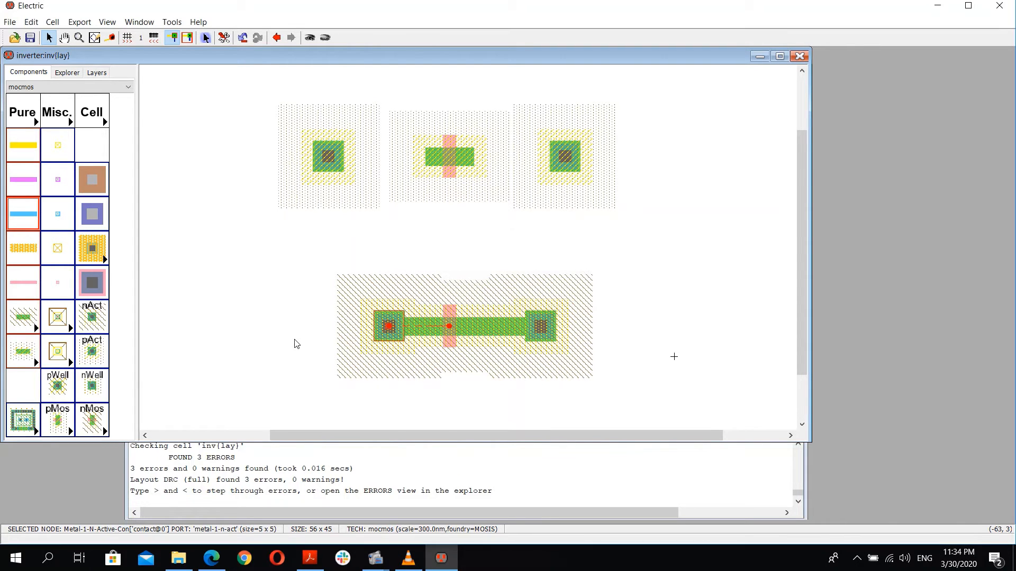
Step: Nudge the right n-active contact 6 units left toward the nMOS transistor and rerun the DRC check
click(537, 315)
key(Left)
key(Left)
key(Left)
key(Left)
key(Left)
key(Left)
key(Left)
key(Left)
key(Left)
key(Left)
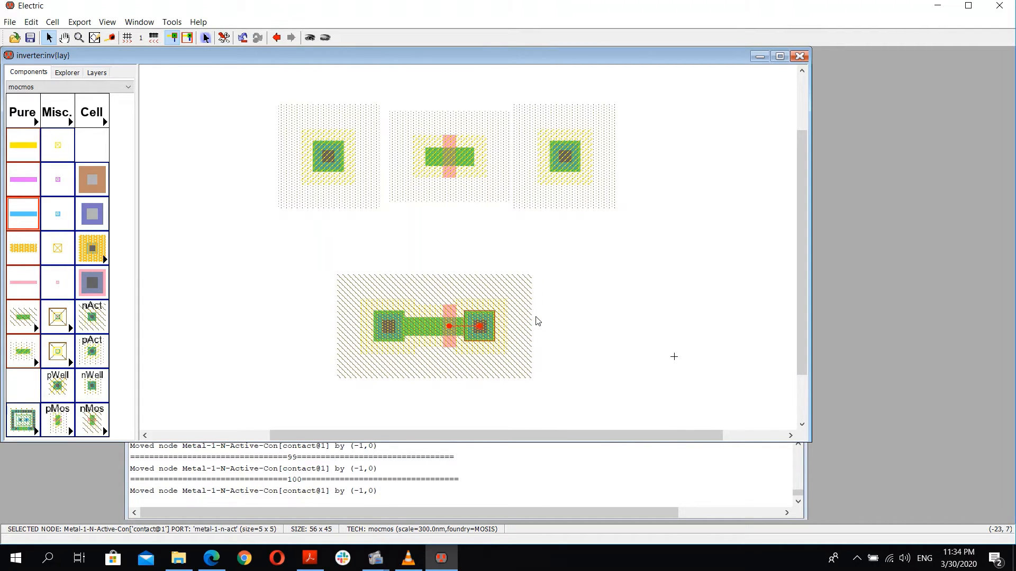
key(F5)
key(Return)
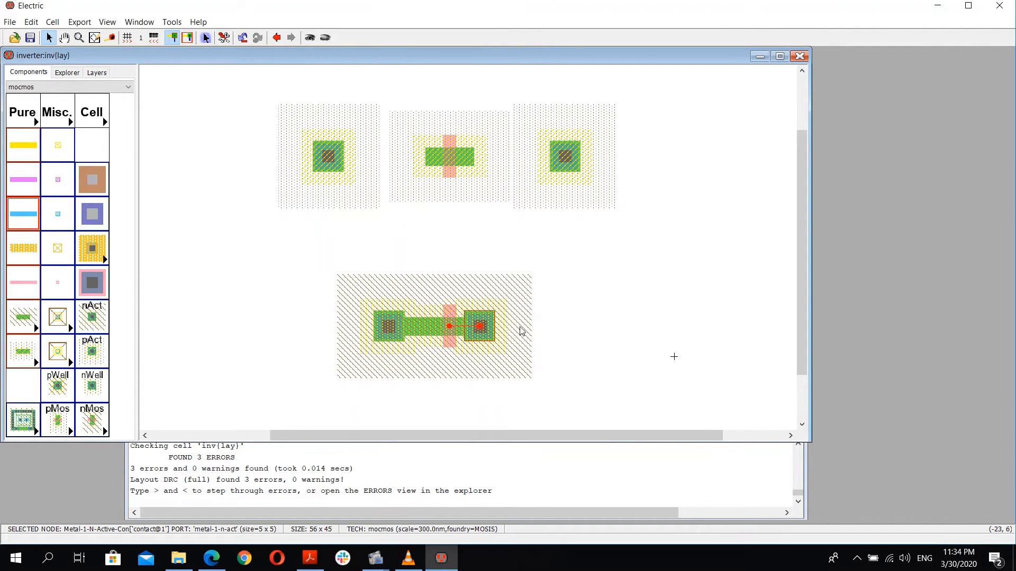
Step: Shift the left n-active contact right by a net 2 units, rerunning the DRC check in between
click(363, 330)
key(Right)
key(Right)
key(Right)
key(Right)
key(Right)
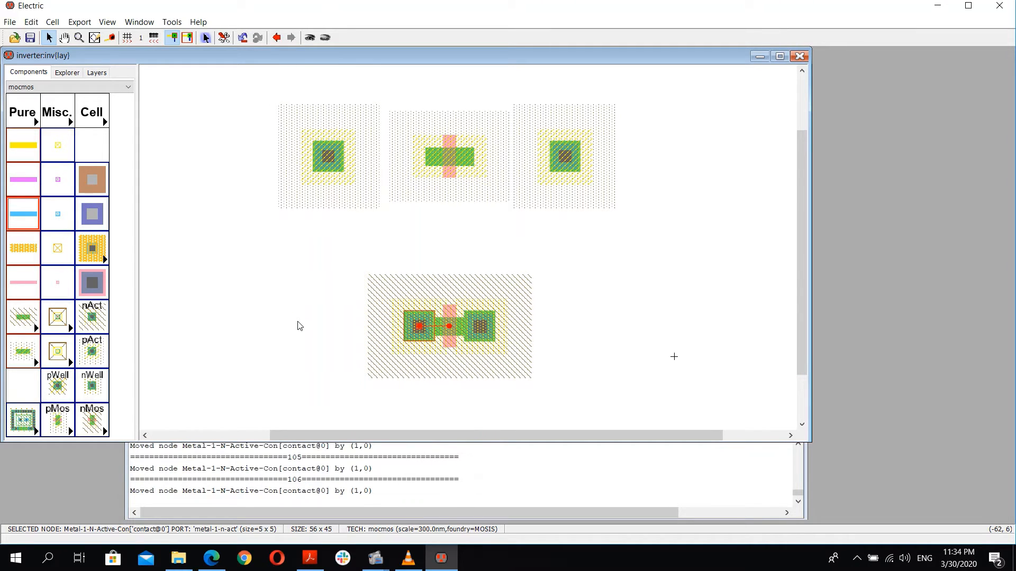
key(F5)
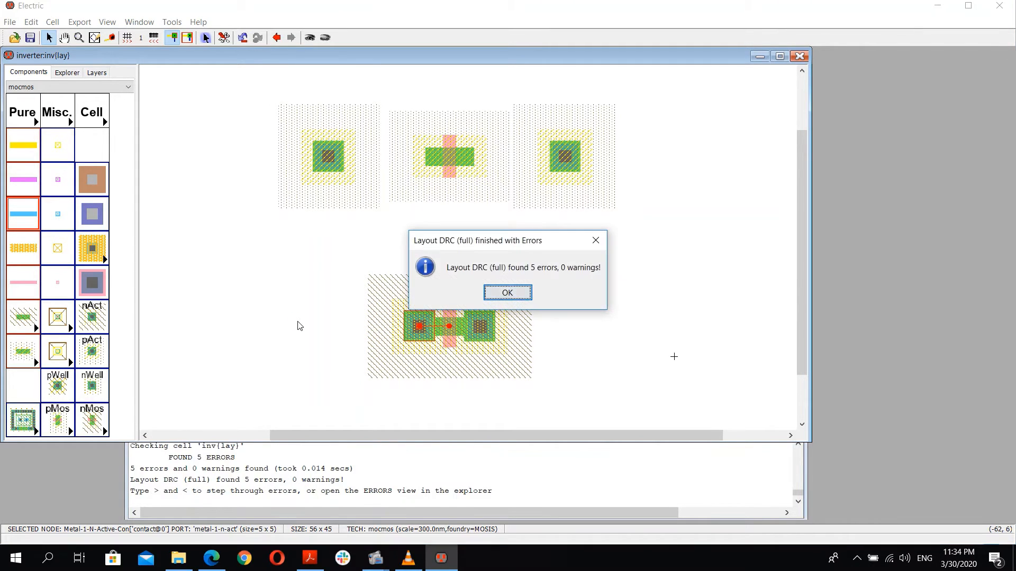
key(Return)
key(Left)
key(Return)
Step: Nudge the right n-active contact 1 unit right and rerun the DRC check
click(493, 330)
key(Right)
click(425, 361)
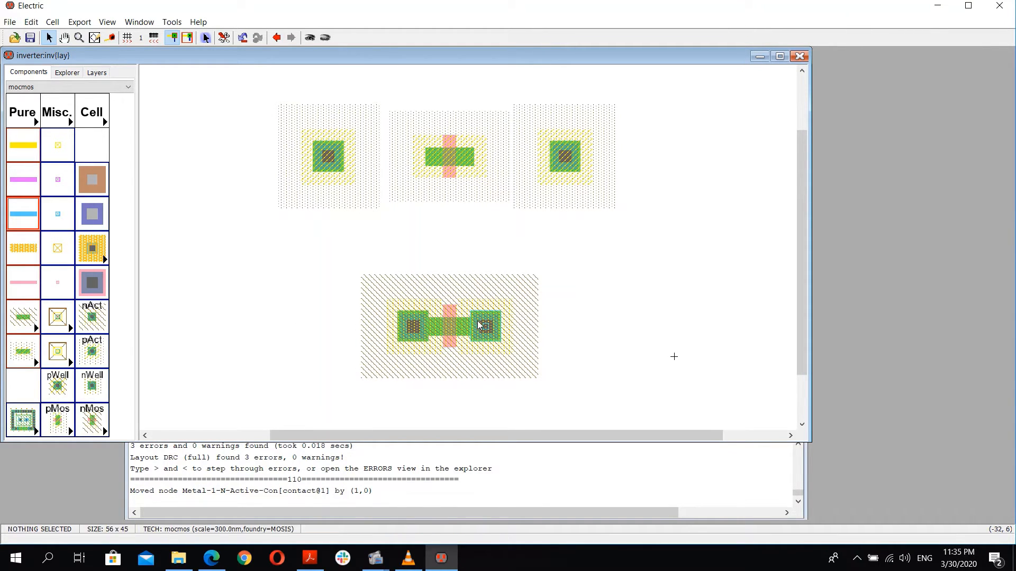
key(F5)
key(Return)
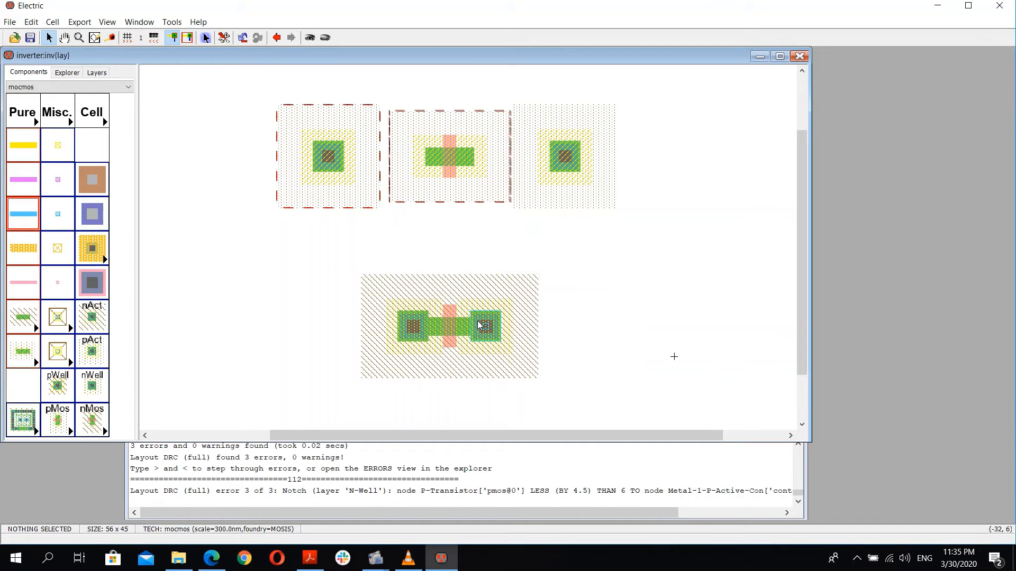
Step: Connect both p-active contacts to the pMOS transistor's diffusion with p-active arcs
key(shift+comma)
click(568, 307)
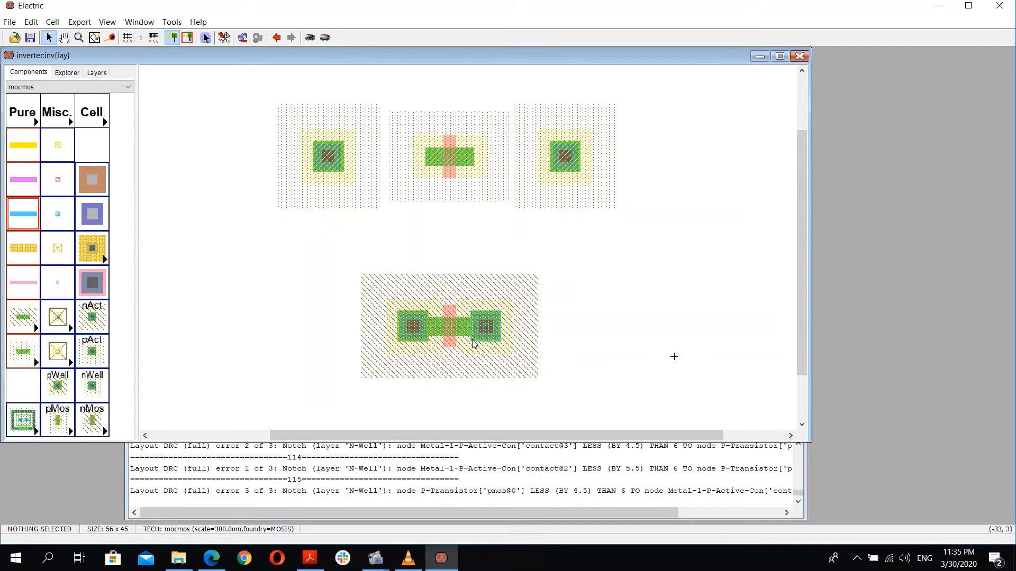
click(323, 163)
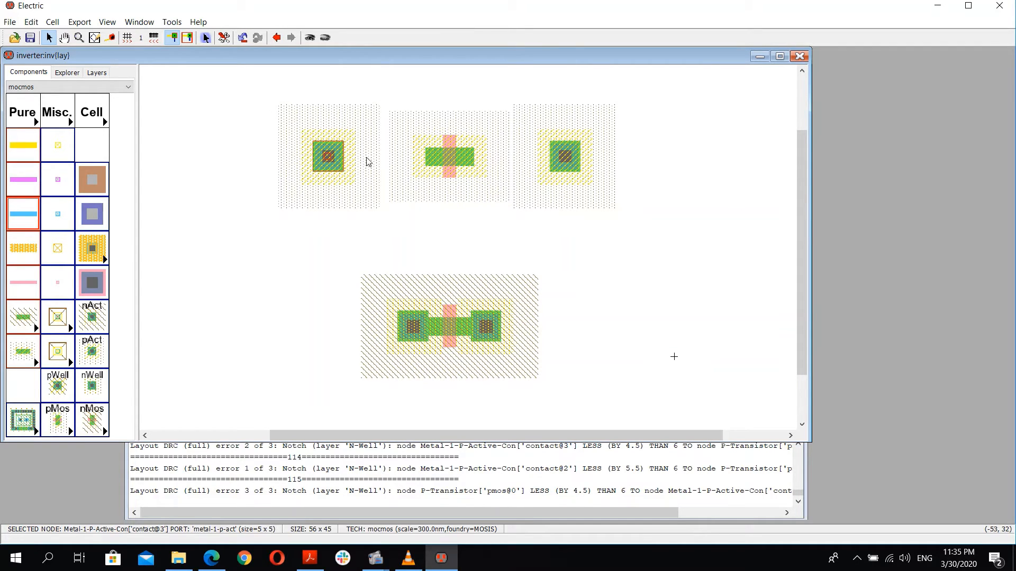
right_click(423, 152)
click(430, 191)
click(574, 157)
right_click(470, 163)
click(496, 200)
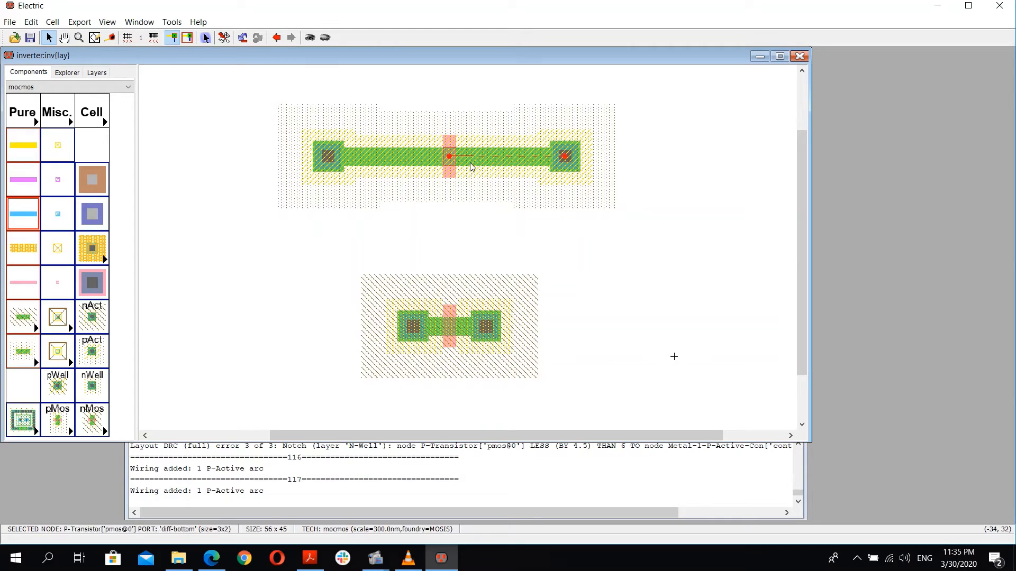
Step: Nudge the left p-active contact right toward the pMOS transistor
click(392, 206)
key(Right)
key(Right)
key(Right)
key(Right)
key(Right)
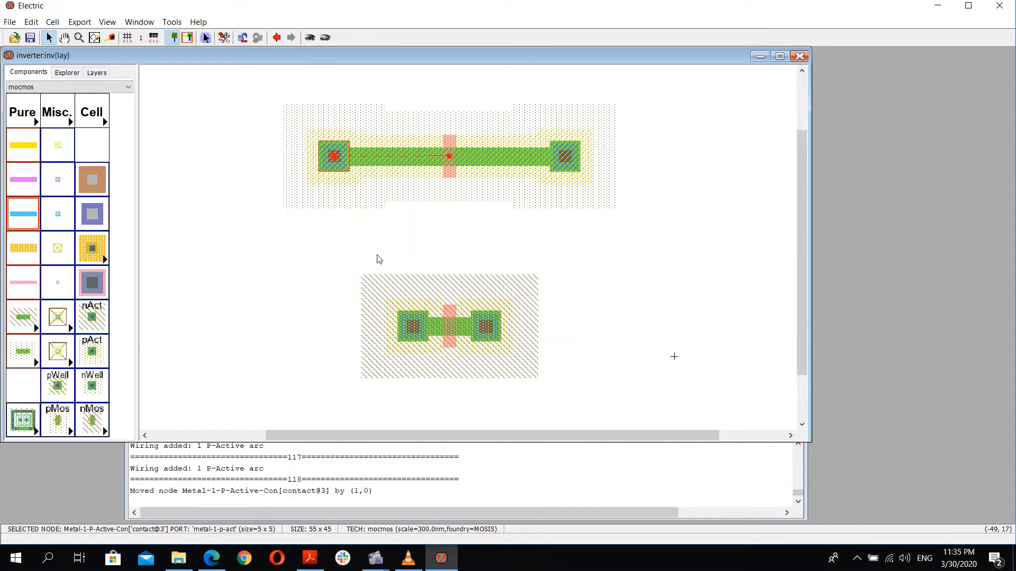
key(Right)
key(Right)
key(Right)
key(Right)
key(Right)
key(Right)
key(Right)
key(Right)
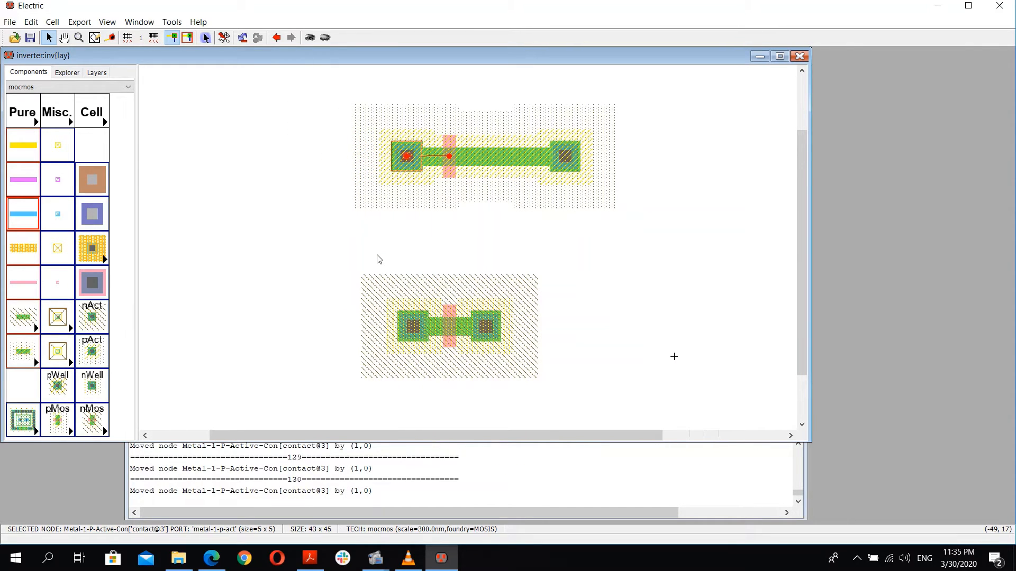
key(Right)
Step: Nudge the right p-active contact left toward the pMOS transistor and rerun the DRC check
click(562, 160)
key(Left)
key(Left)
key(Left)
key(Left)
key(Left)
key(Left)
key(Left)
key(Left)
key(Left)
key(Left)
key(Left)
key(Left)
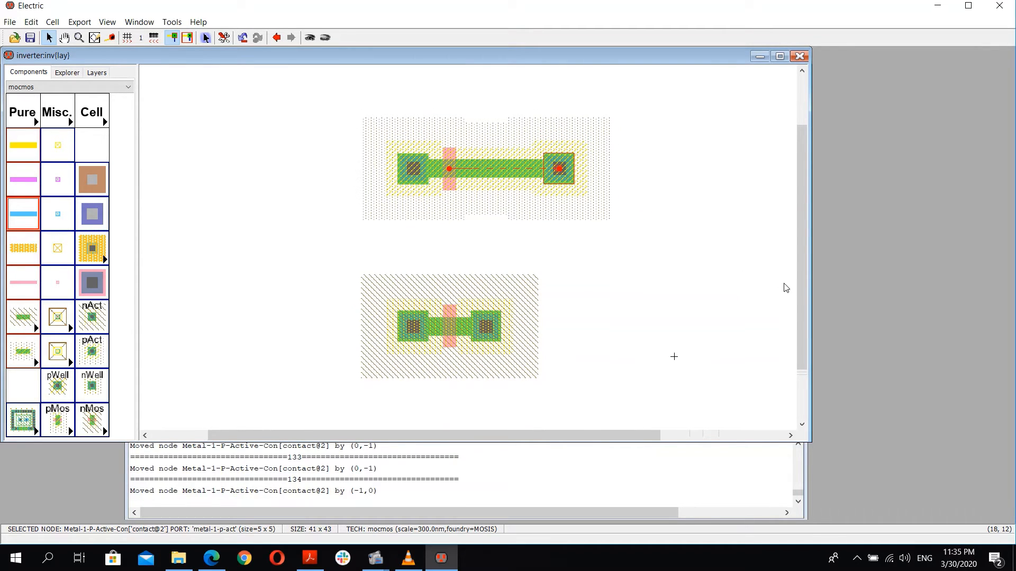
key(Left)
key(Left)
key(Left)
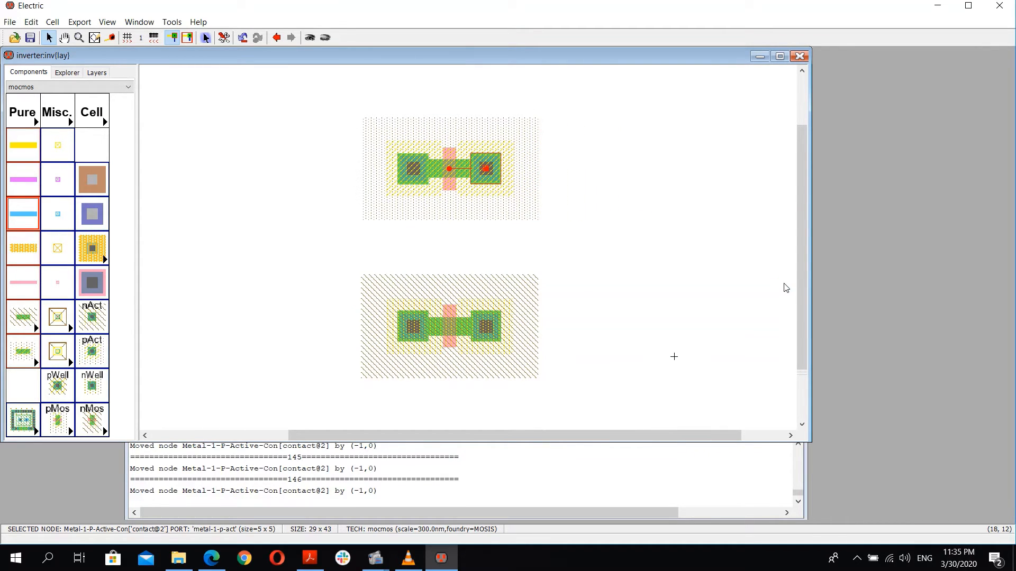
key(F5)
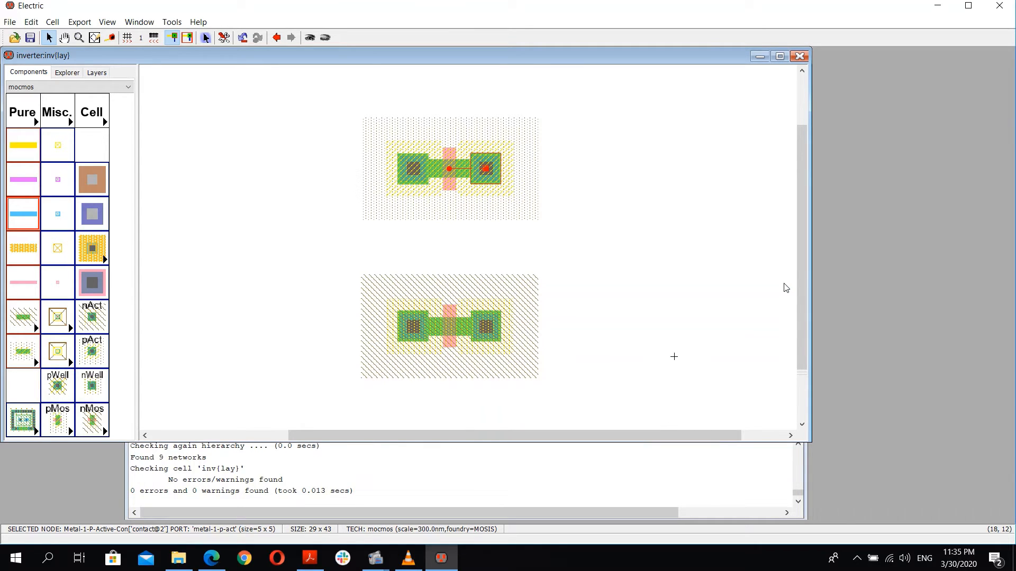
Step: Select the whole nMOS group, move it 3 units up toward the pMOS, and rerun the DRC check
click(413, 271)
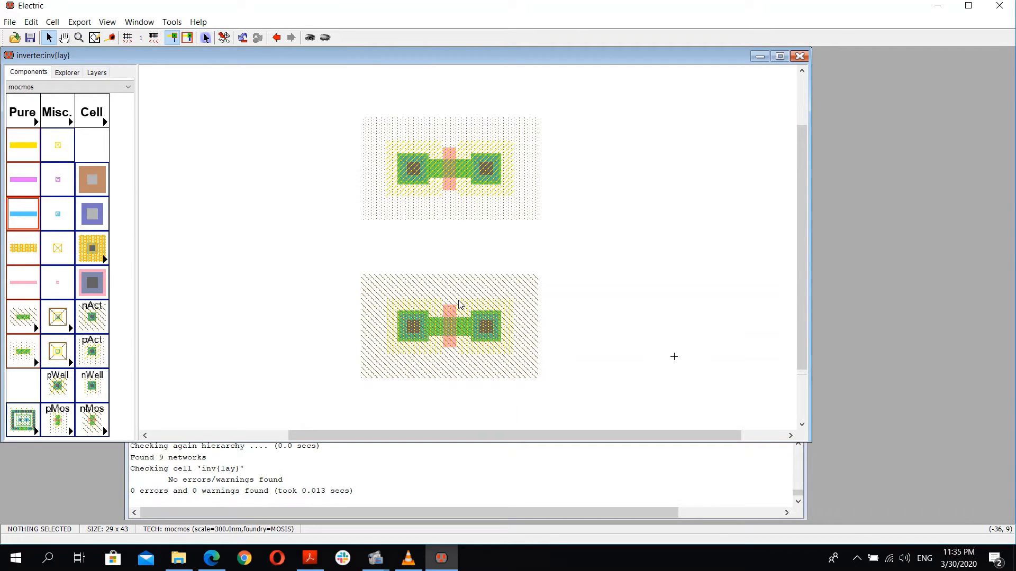
ctrl+scroll(515, 213, down, 2)
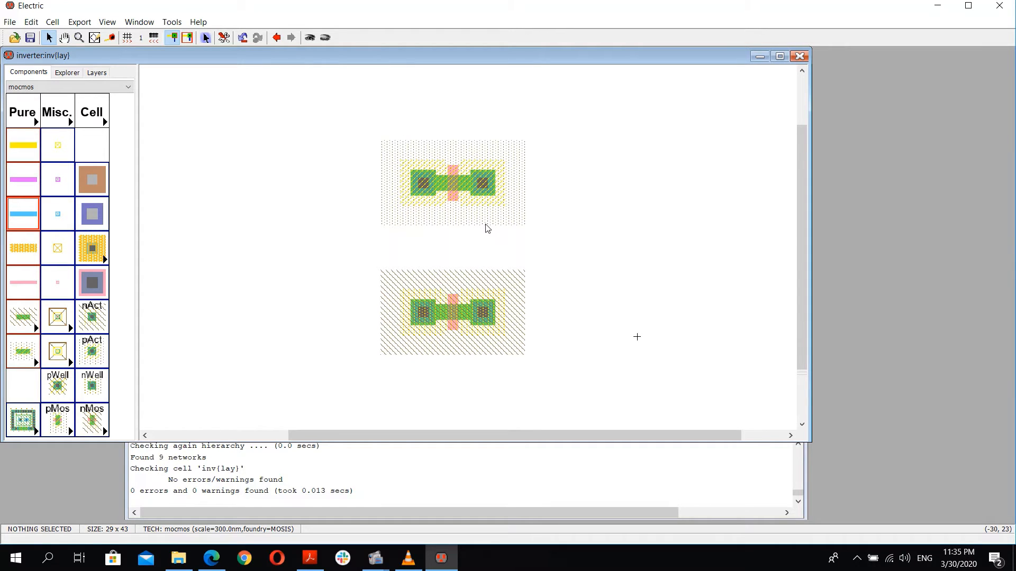
drag(555, 252, 444, 338)
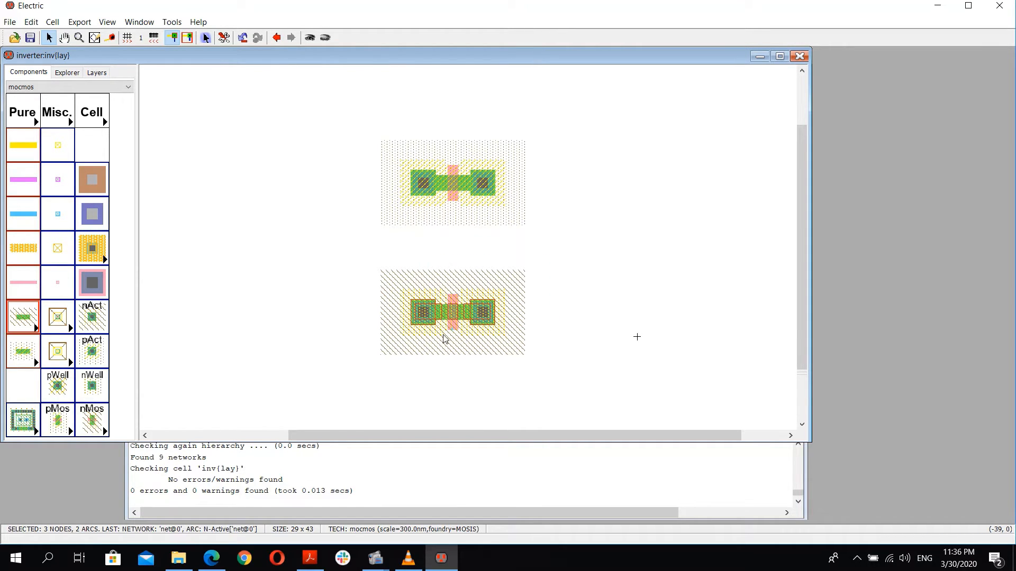
key(Up)
key(Up)
key(Up)
key(Up)
key(Up)
key(Up)
key(Up)
key(Up)
key(Up)
key(Up)
key(Up)
key(Up)
key(Up)
key(Up)
key(Up)
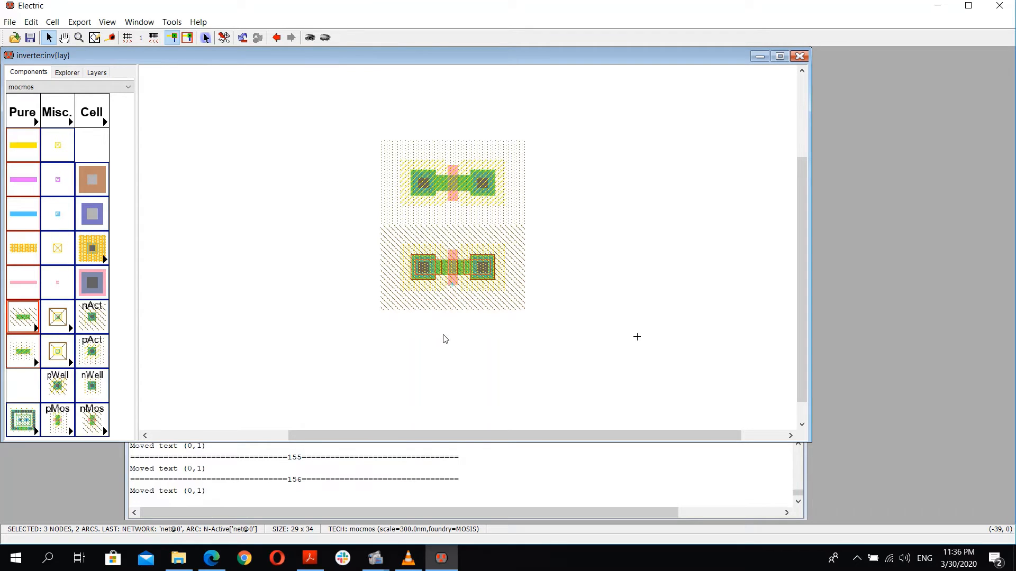
key(F5)
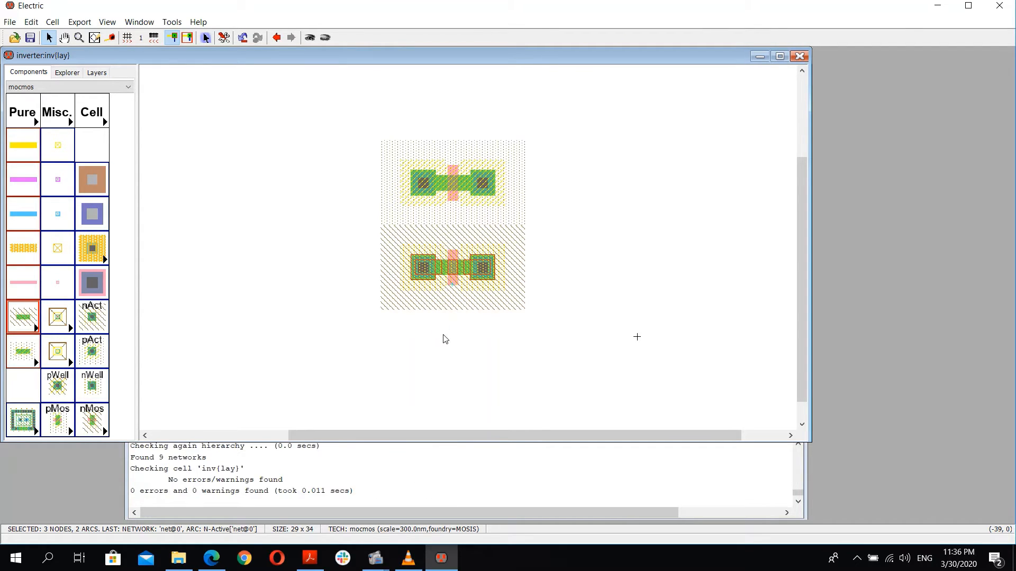
Step: Move the nMOS group 3 more units up, rerun DRC, and step back through the reported errors
key(Up)
key(Up)
key(Up)
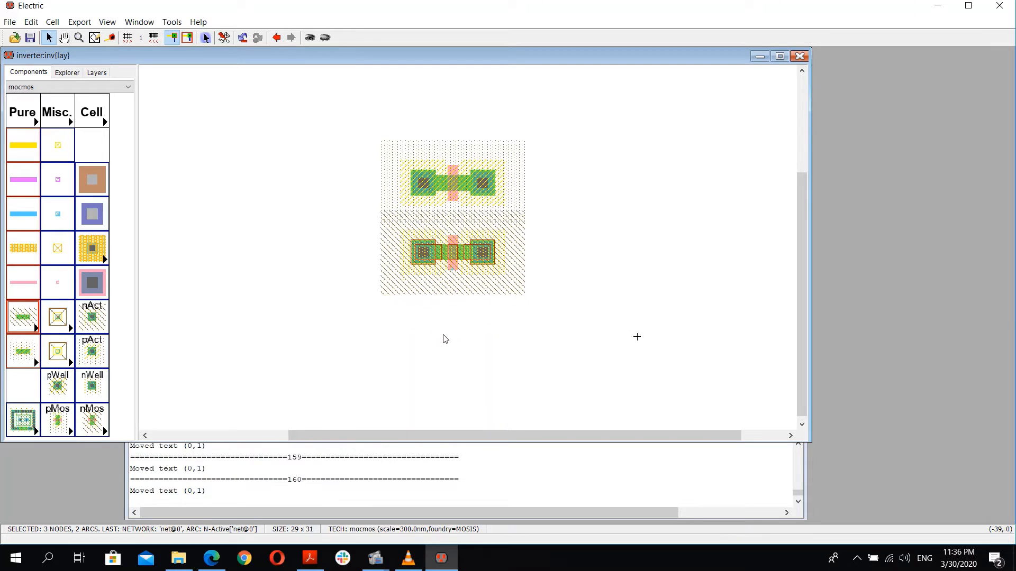
key(F5)
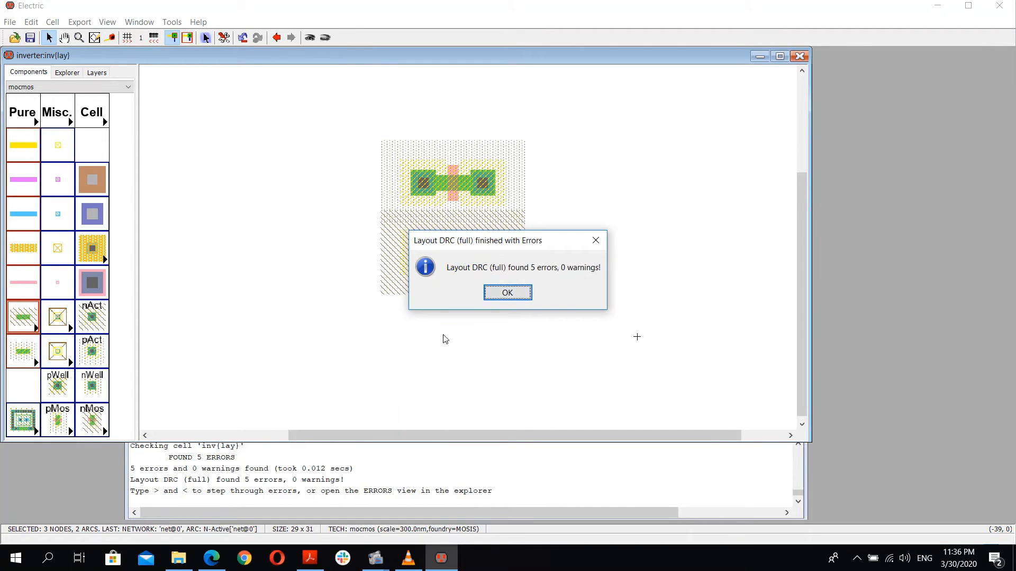
key(Return)
key(less)
key(less)
key(less)
key(less)
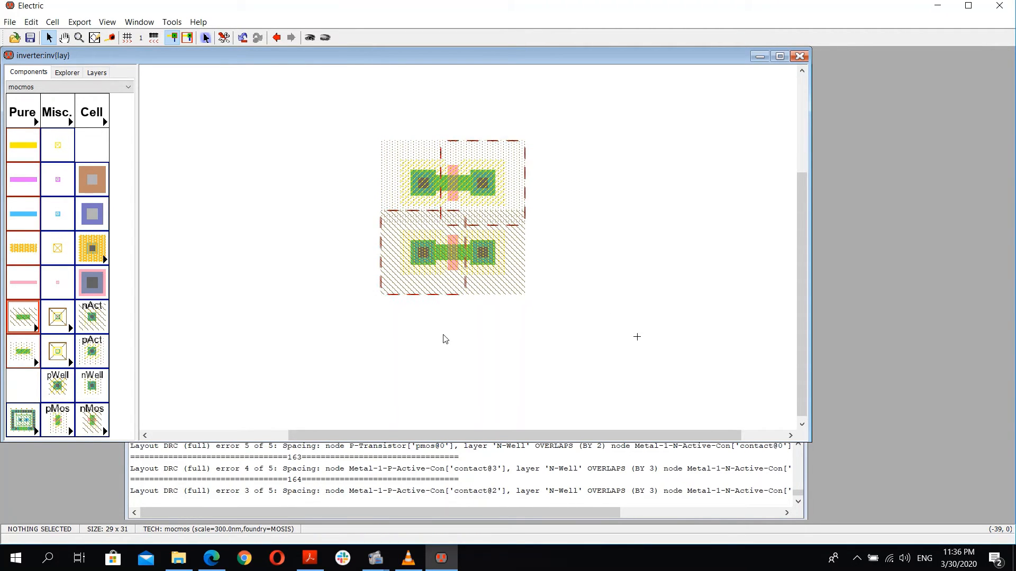
Step: Move the nMOS group back down 3 units and rerun the DRC check
click(448, 254)
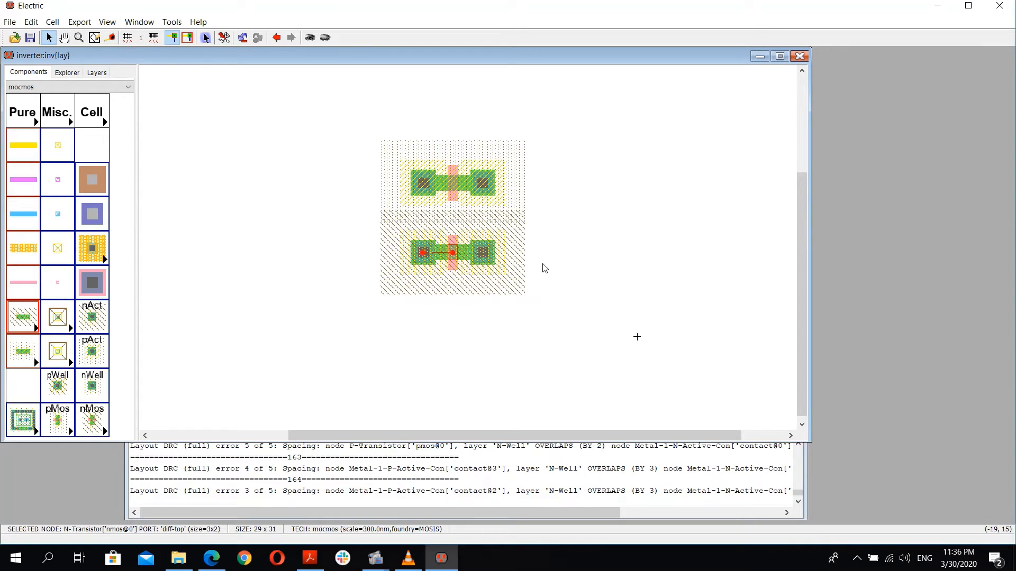
key(Down)
key(Down)
key(Down)
key(F5)
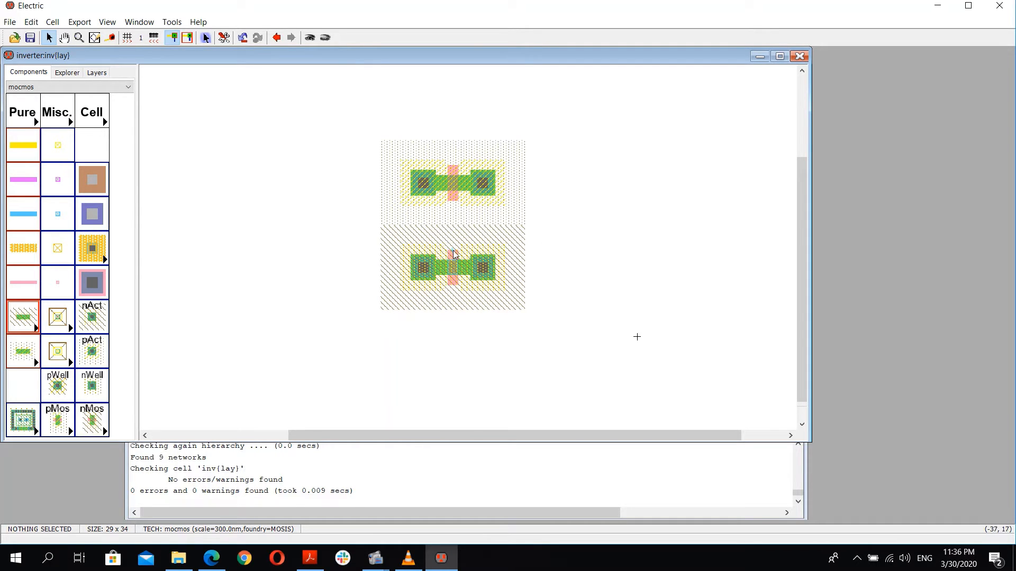
Step: Connect the nMOS gate to the pMOS gate with a polysilicon arc
ctrl+scroll(452, 254, up, 3)
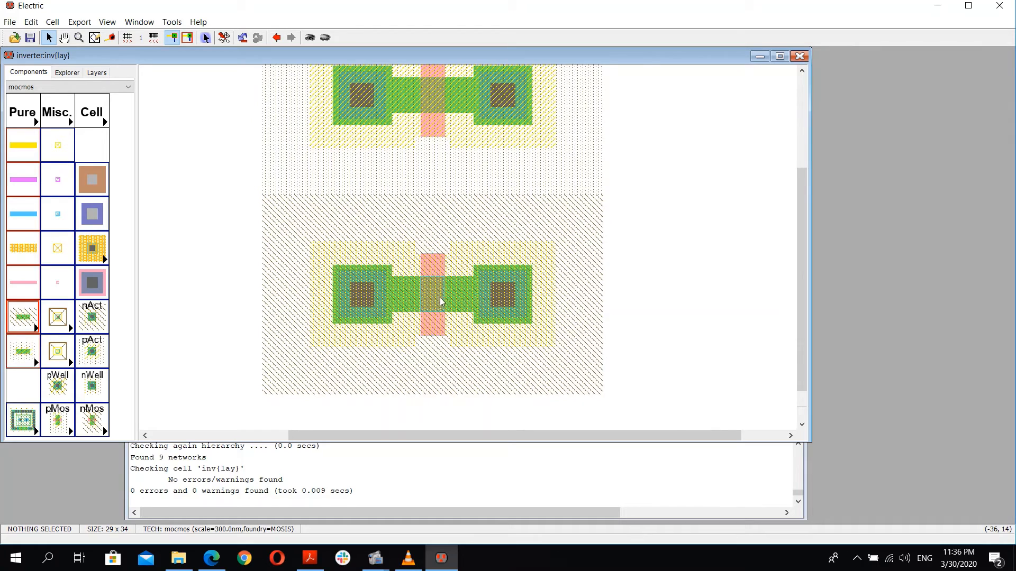
ctrl+scroll(447, 262, down, 1)
click(447, 266)
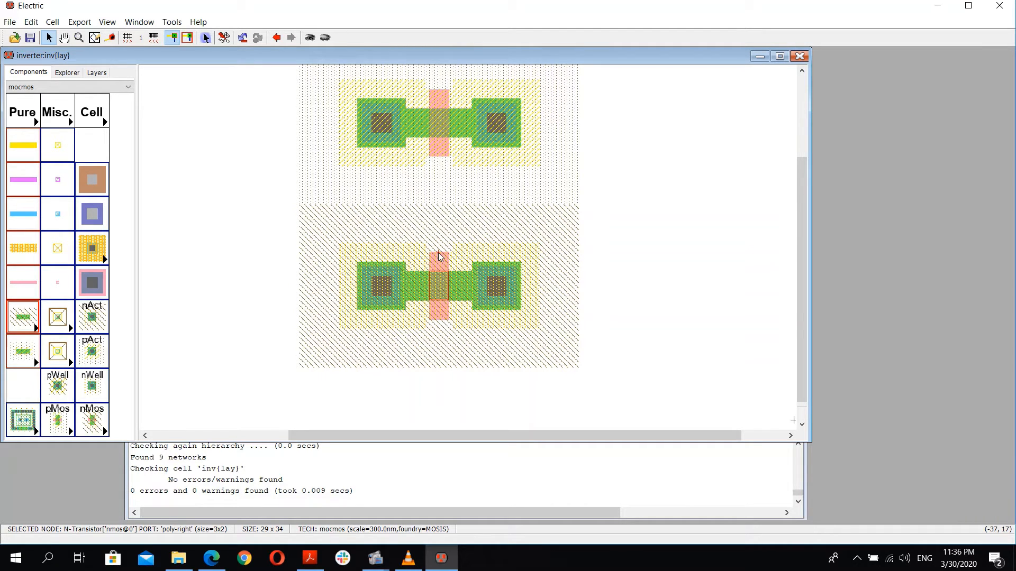
right_click(443, 152)
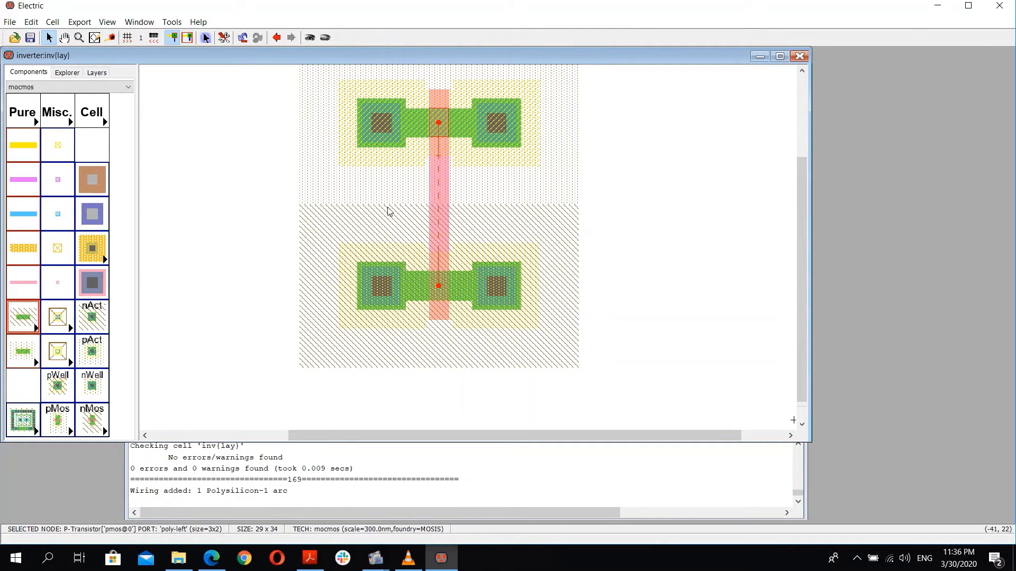
Step: Open the inv schematic view from the library explorer
click(68, 73)
click(84, 119)
double_click(82, 119)
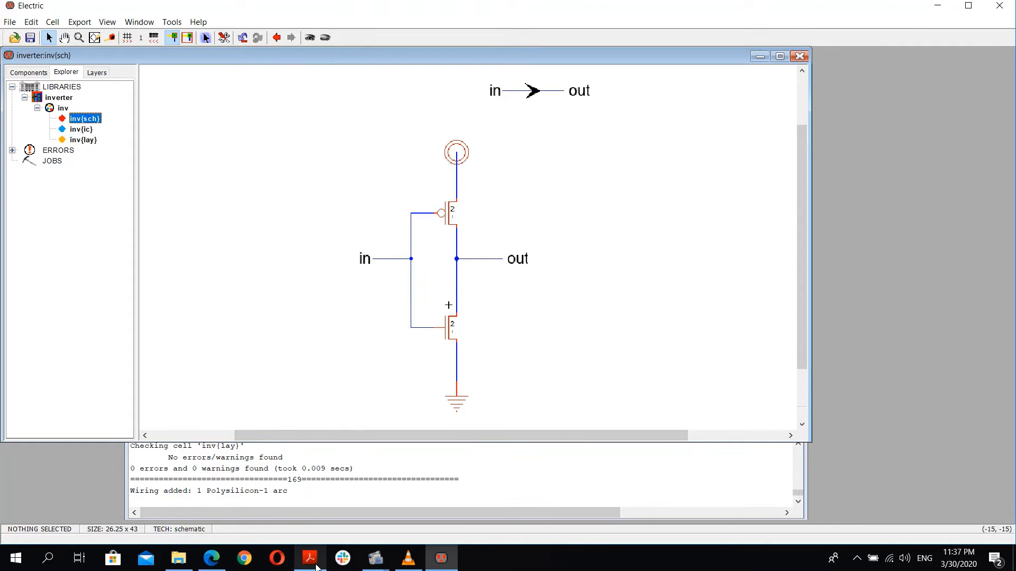
click(212, 558)
key(ctrl+t)
click(152, 11)
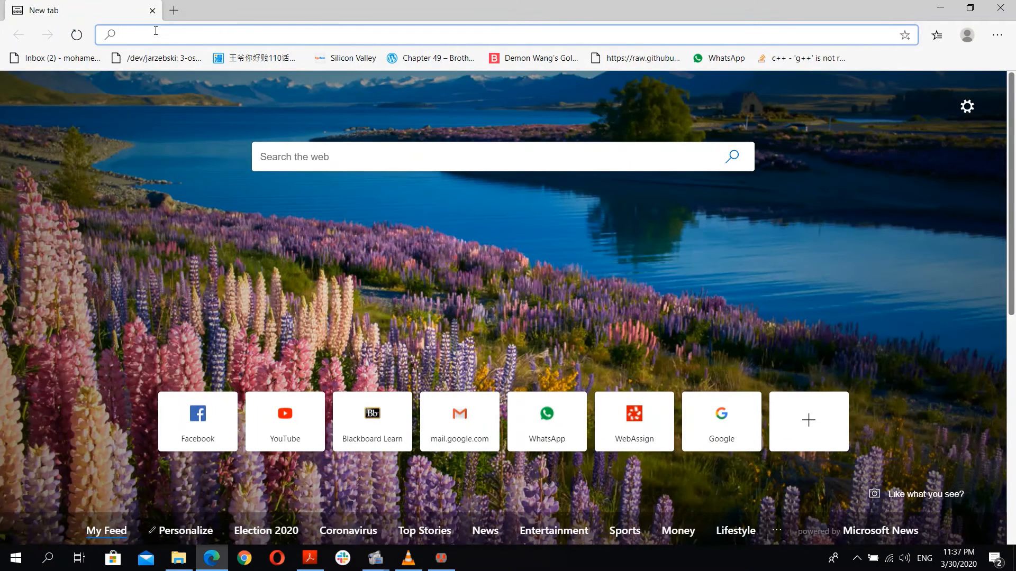
click(441, 558)
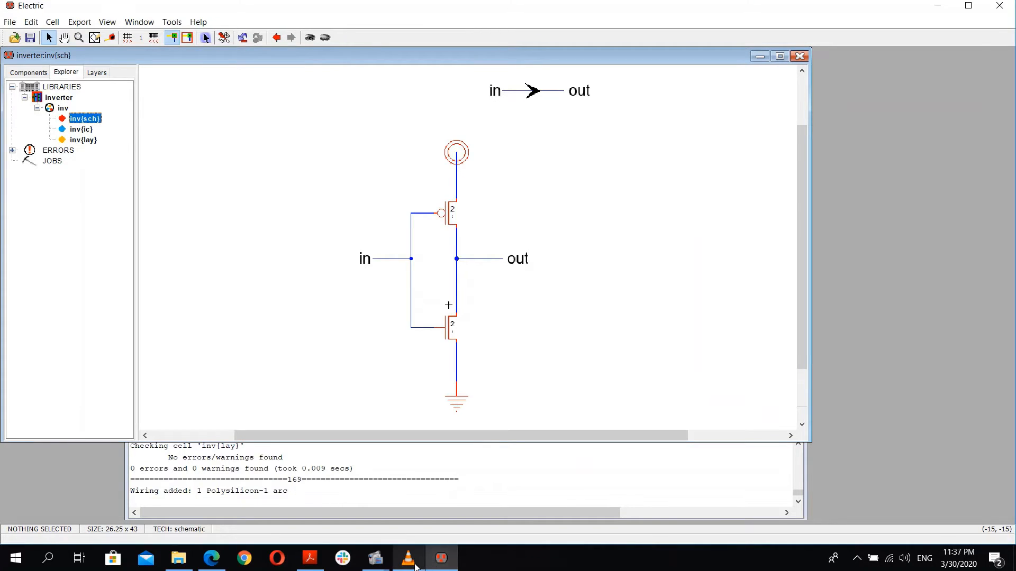
click(379, 508)
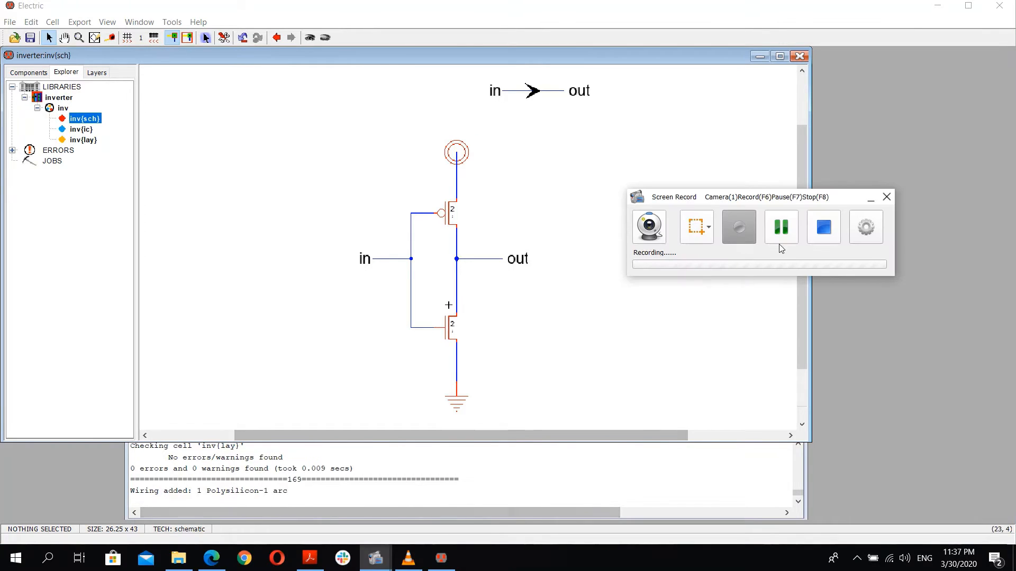
click(564, 277)
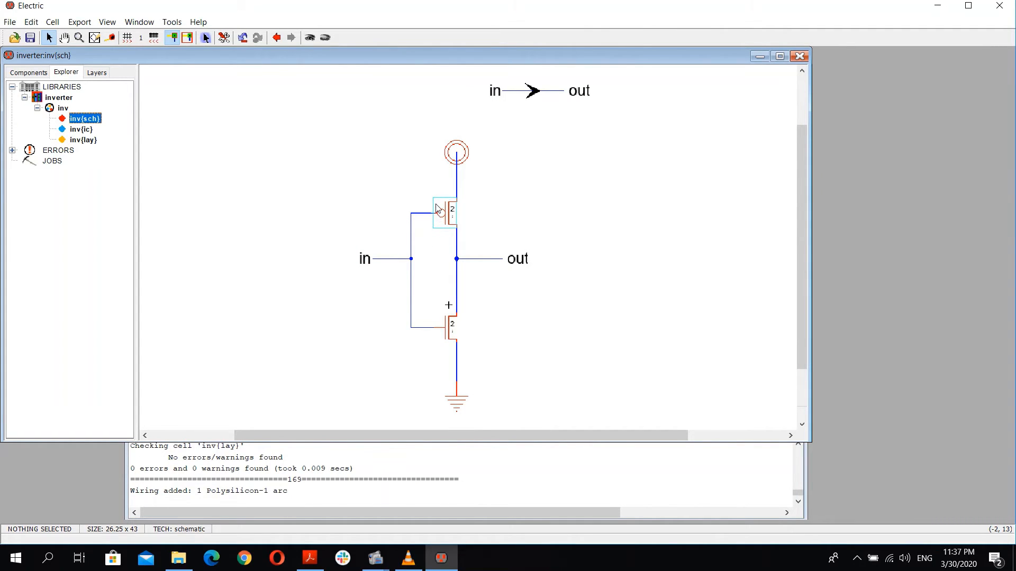
Step: Open the inv layout and route a polysilicon wire from the gate strip leftward to a new pin
double_click(80, 139)
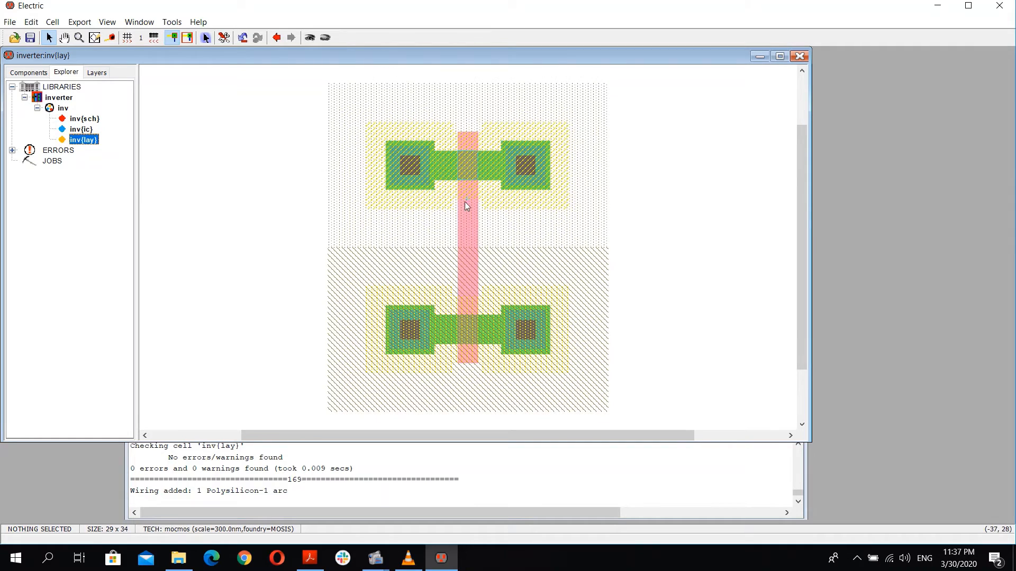
click(462, 332)
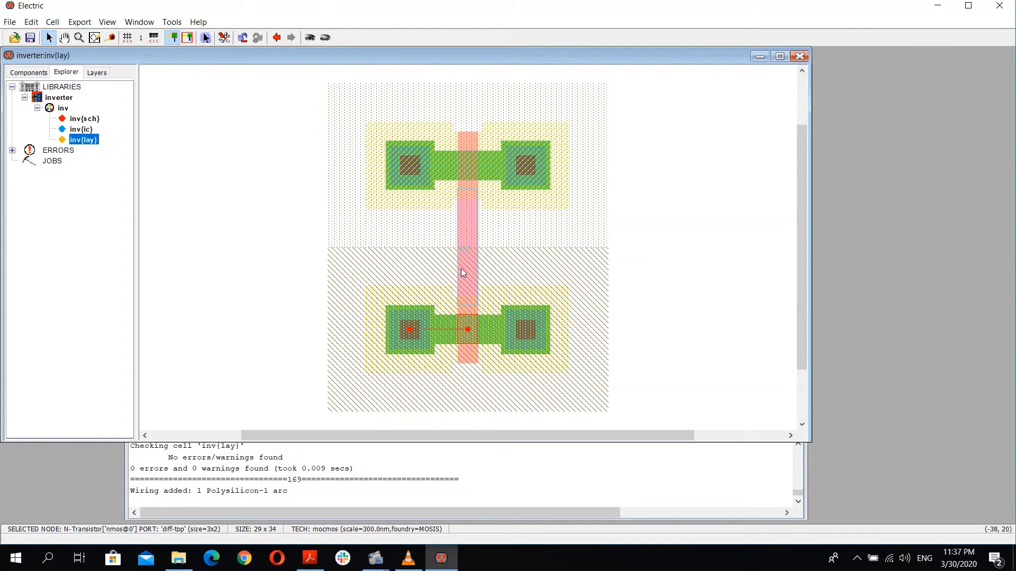
click(468, 249)
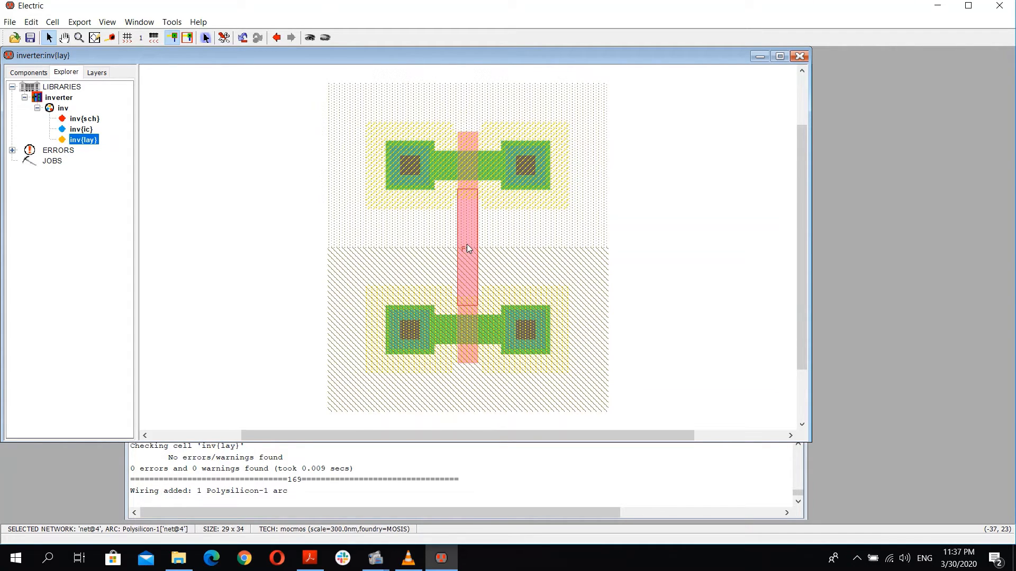
right_click(390, 253)
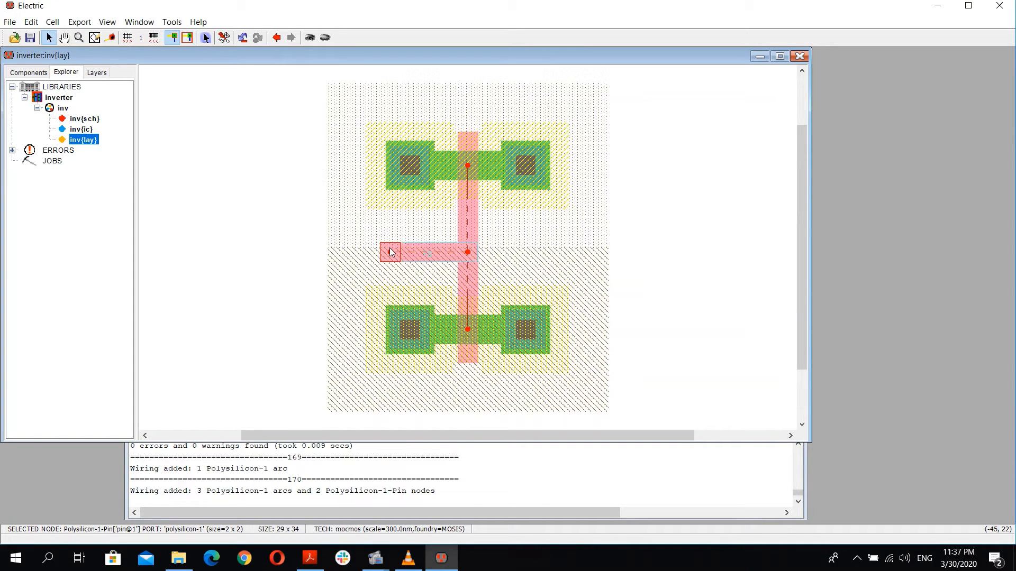
key(ctrl+e)
drag(219, 42, 225, 63)
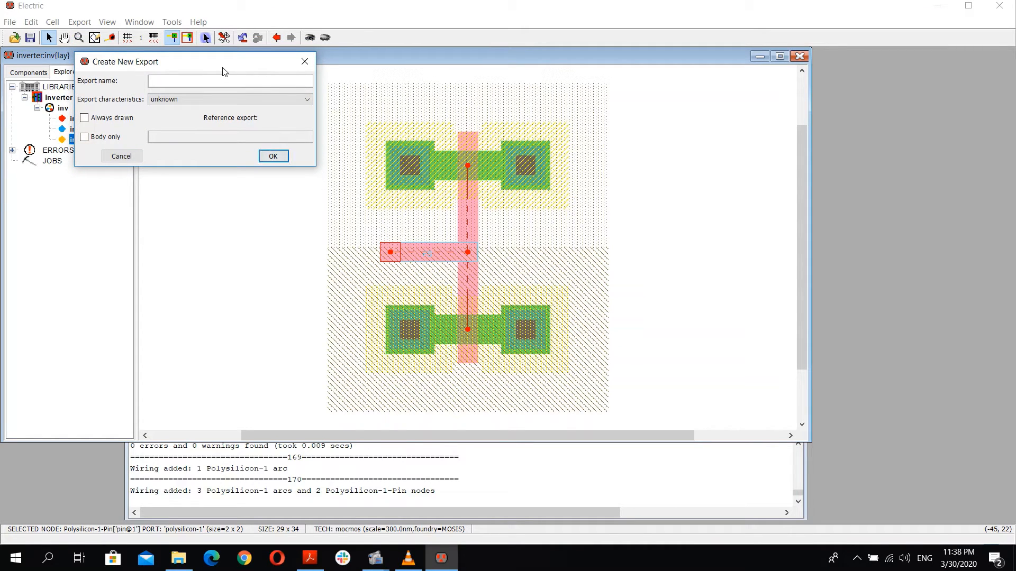
drag(223, 68, 552, 148)
click(634, 142)
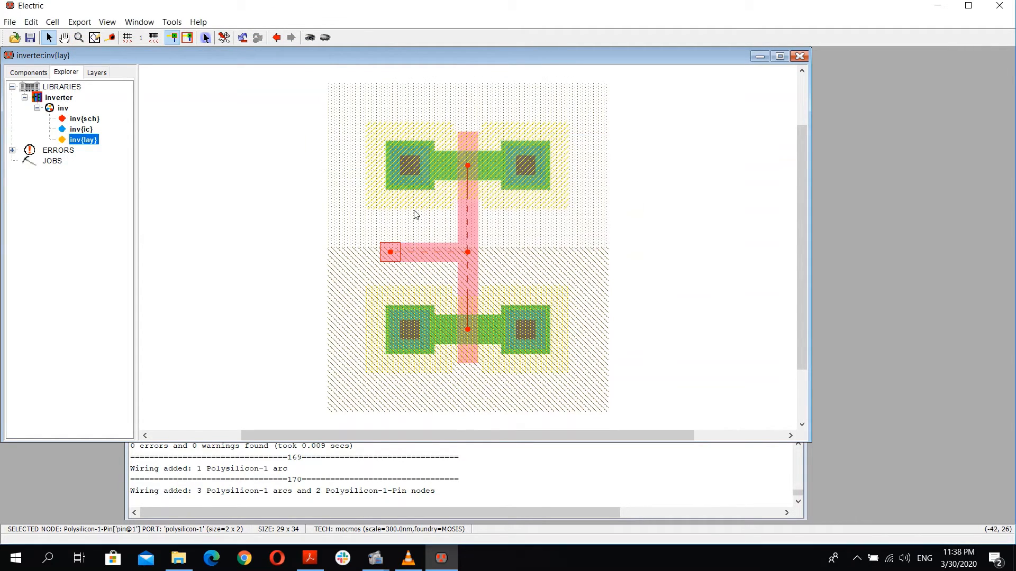
Step: Export the left polysilicon pin as in, after comparing with the schematic view
double_click(87, 119)
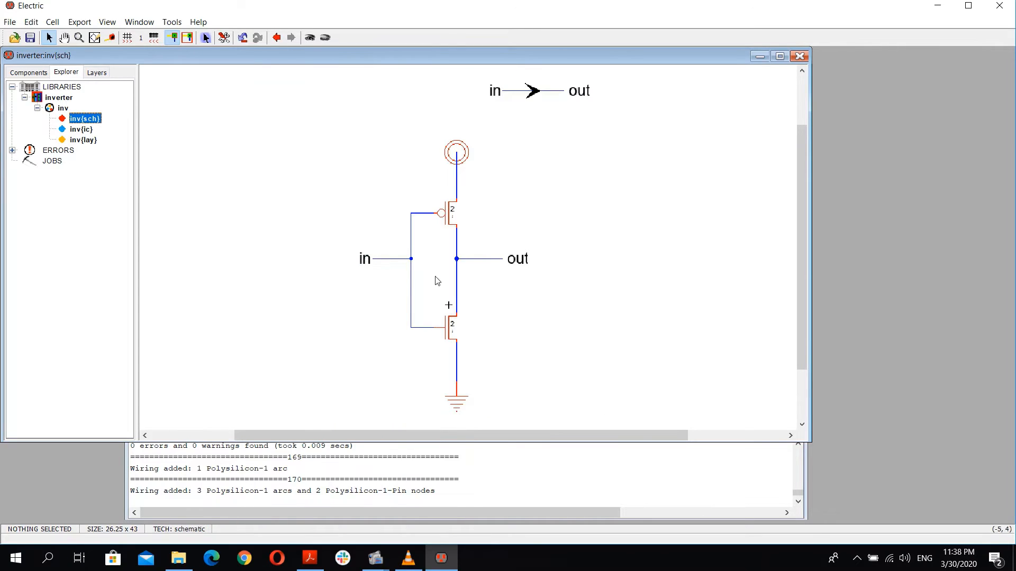
double_click(84, 139)
click(390, 253)
key(ctrl+e)
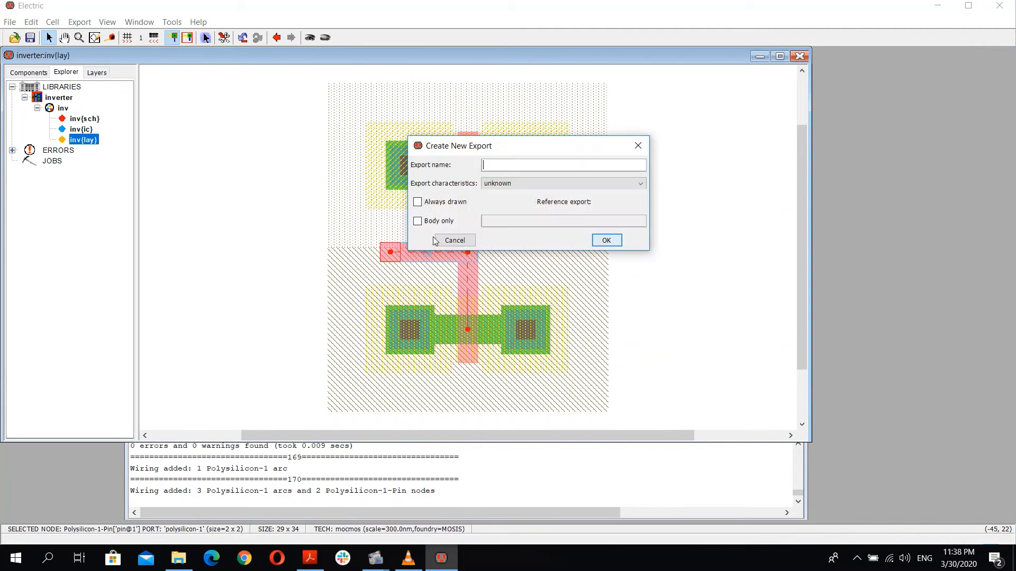
text(in)
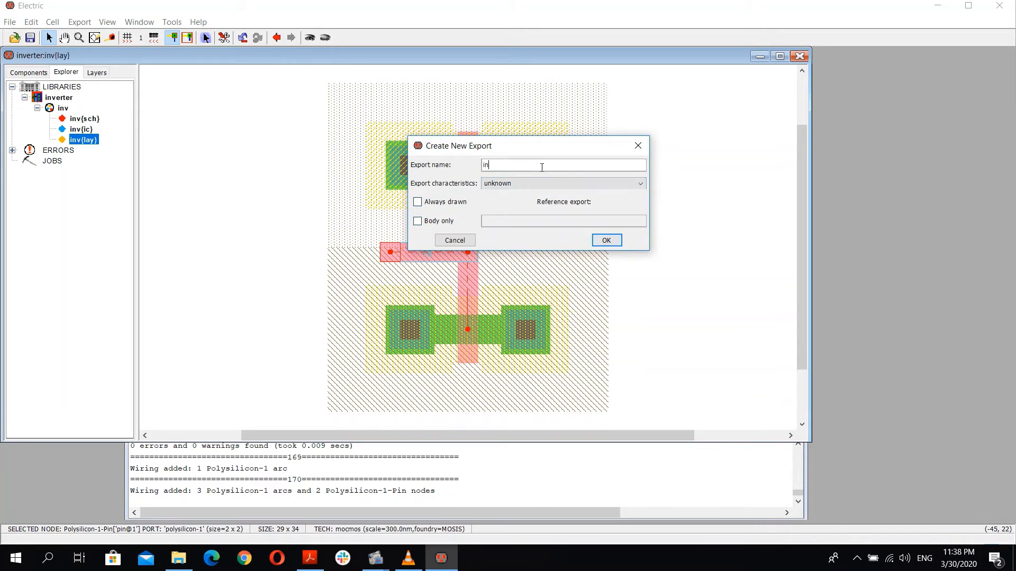
click(605, 241)
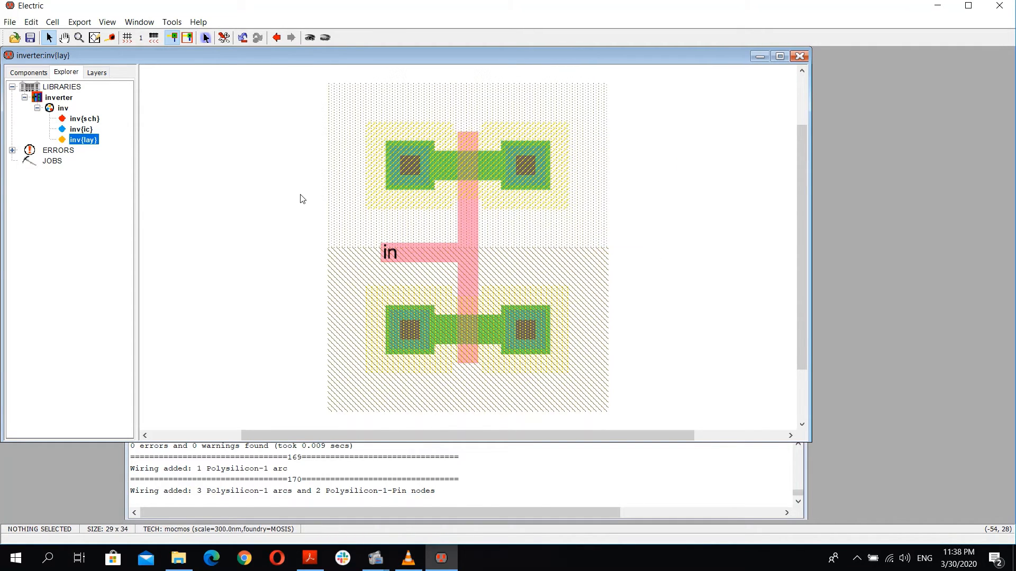
Step: Connect the nMOS and pMOS drain contacts on the right with a metal-1 wire
click(391, 259)
click(360, 255)
double_click(85, 118)
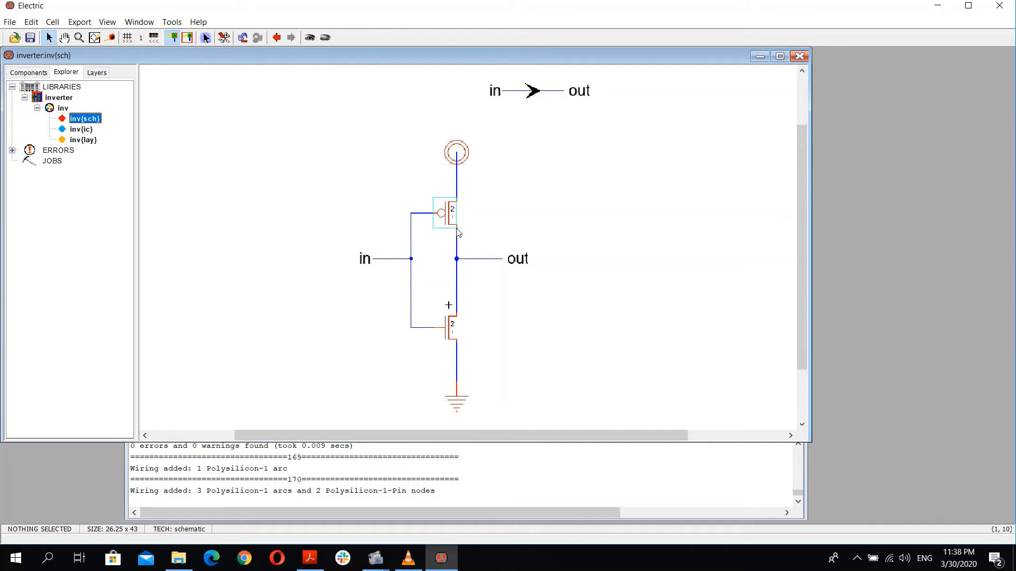
double_click(80, 140)
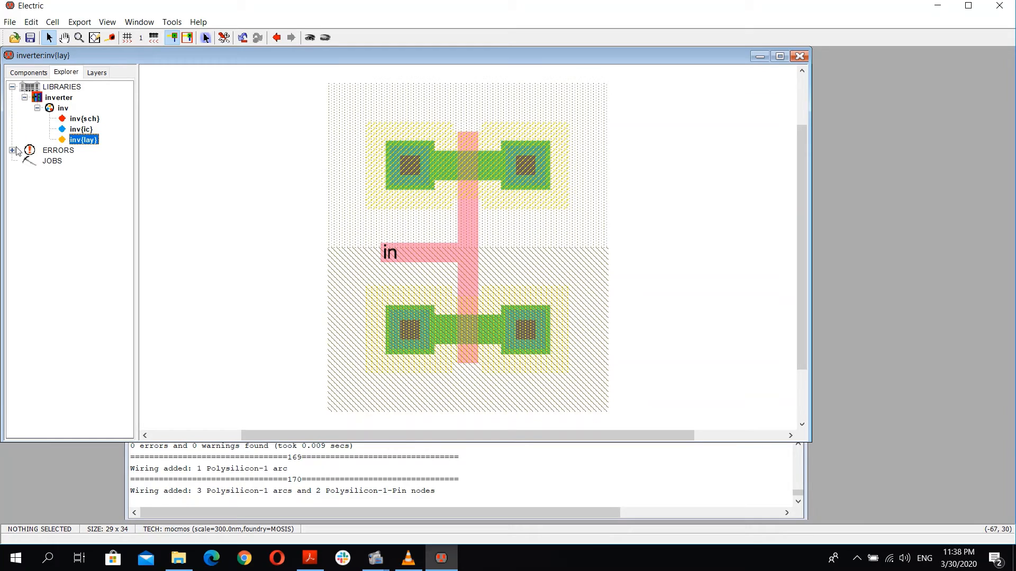
click(29, 73)
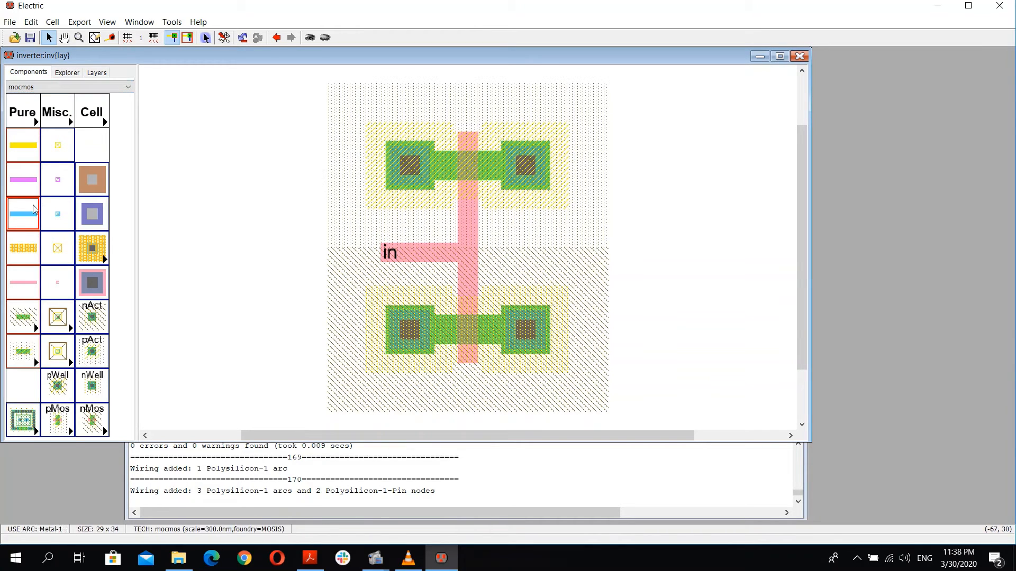
click(522, 330)
right_click(526, 188)
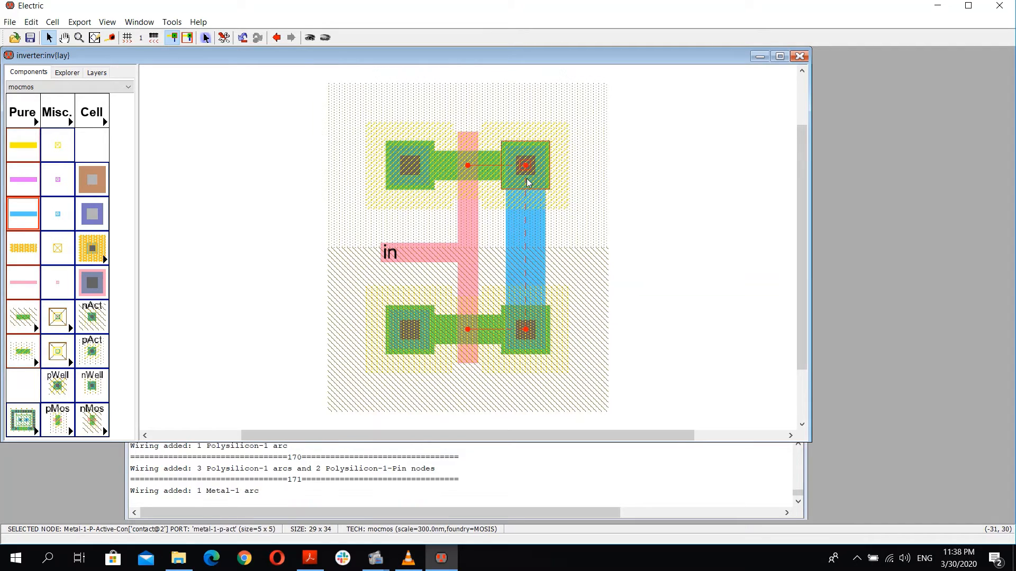
Step: Branch a metal-1 wire rightward from the drain wire to a pin and export it as out
click(526, 234)
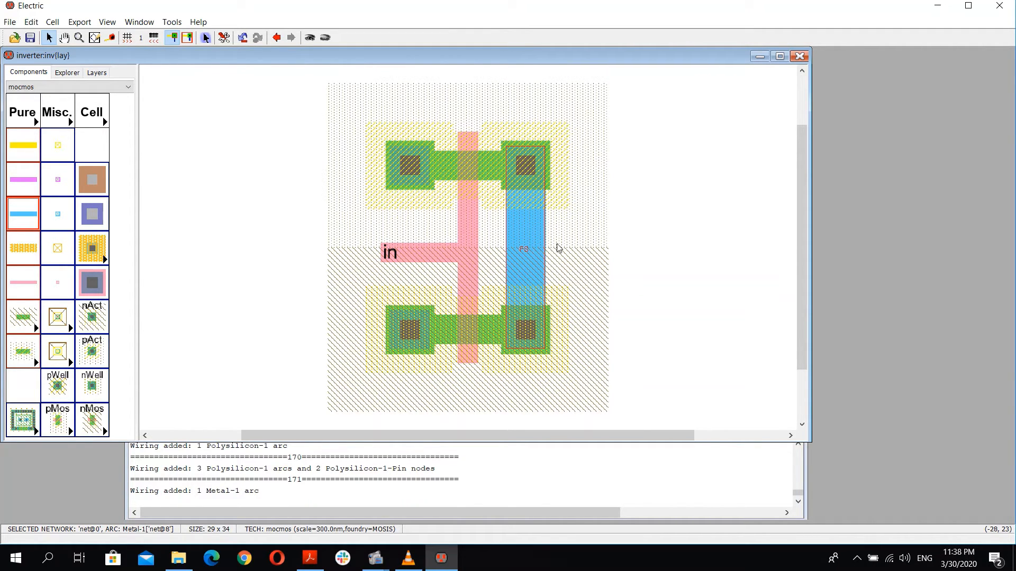
right_click(559, 247)
key(ctrl+e)
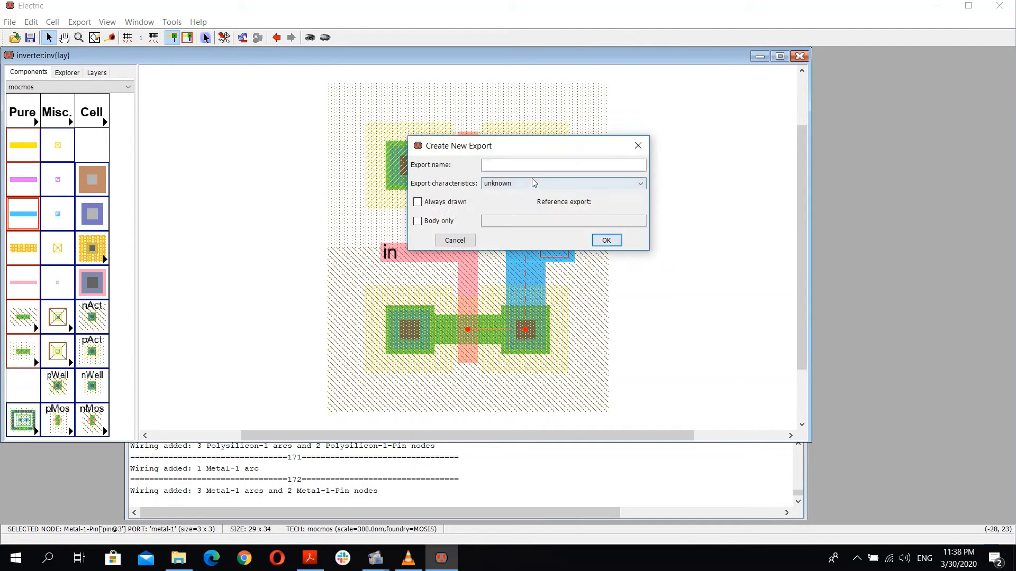
text(out)
key(Return)
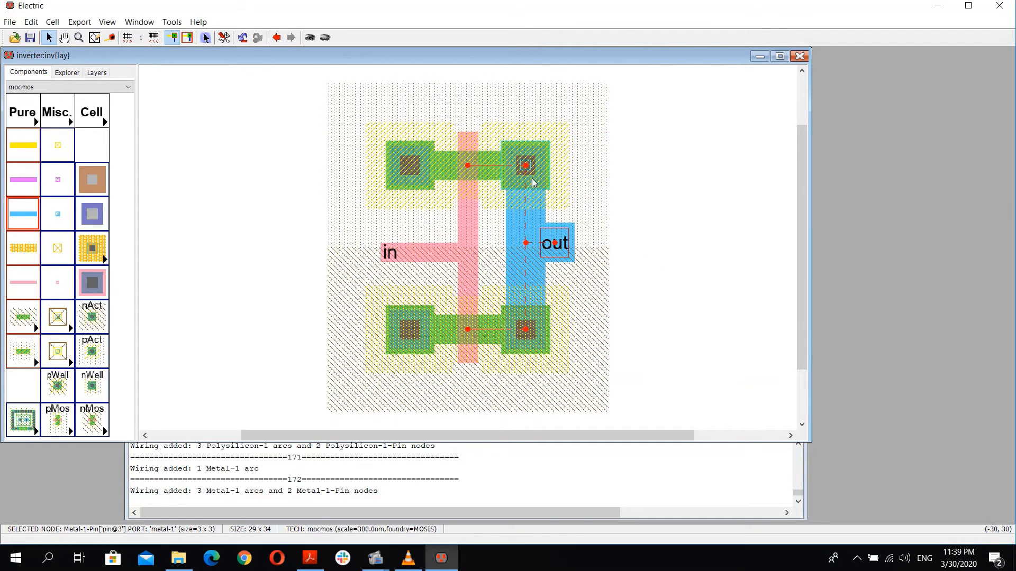
click(98, 74)
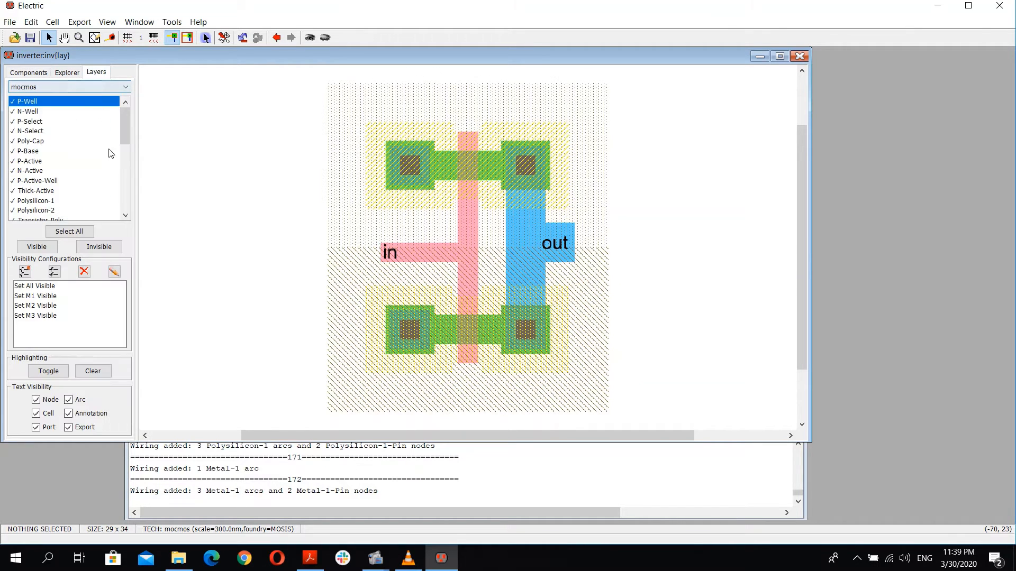
click(68, 74)
click(32, 73)
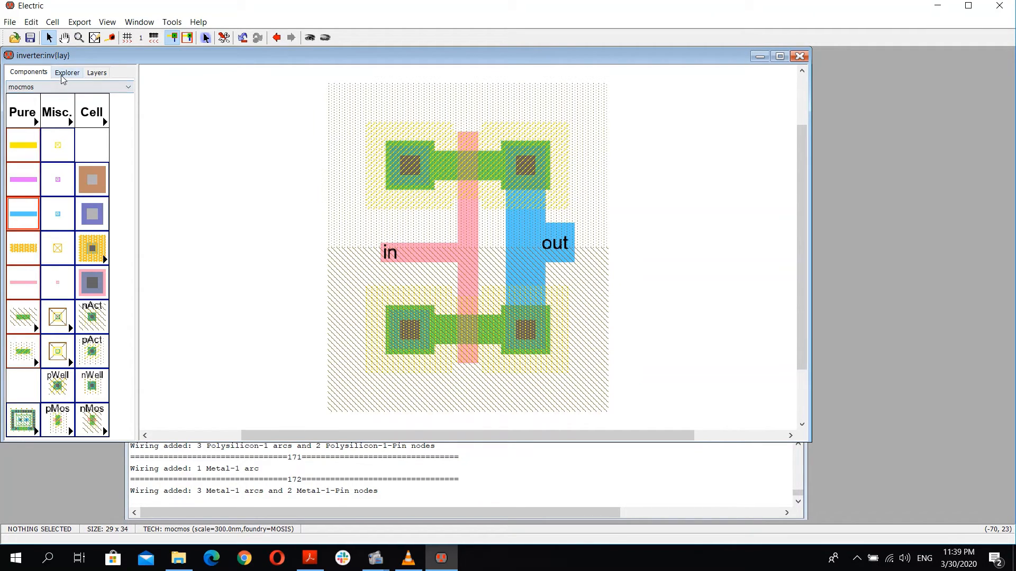
Step: Place a metal-1 p-well substrate contact below the nMOS transistor
click(98, 245)
click(58, 386)
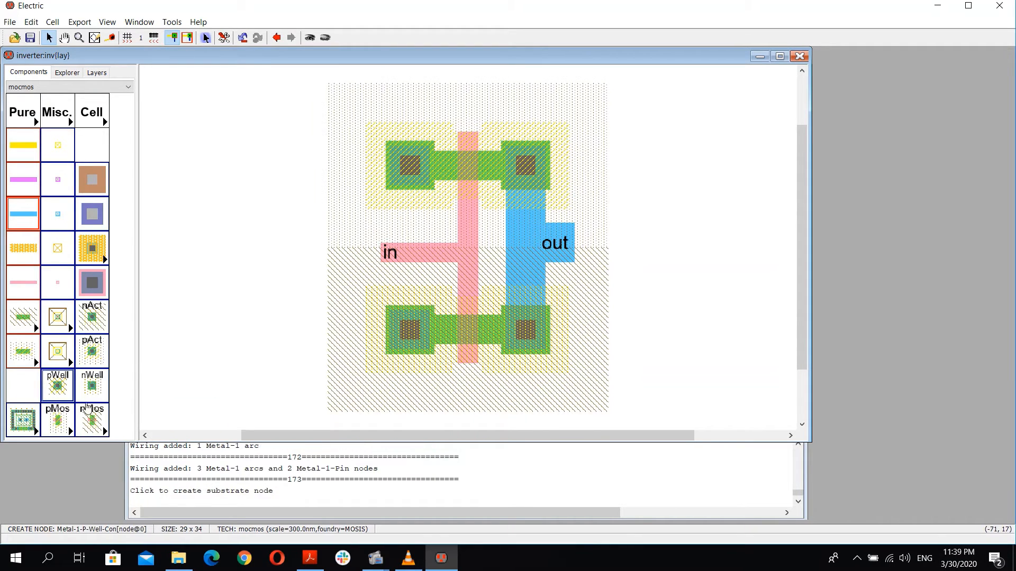
click(402, 408)
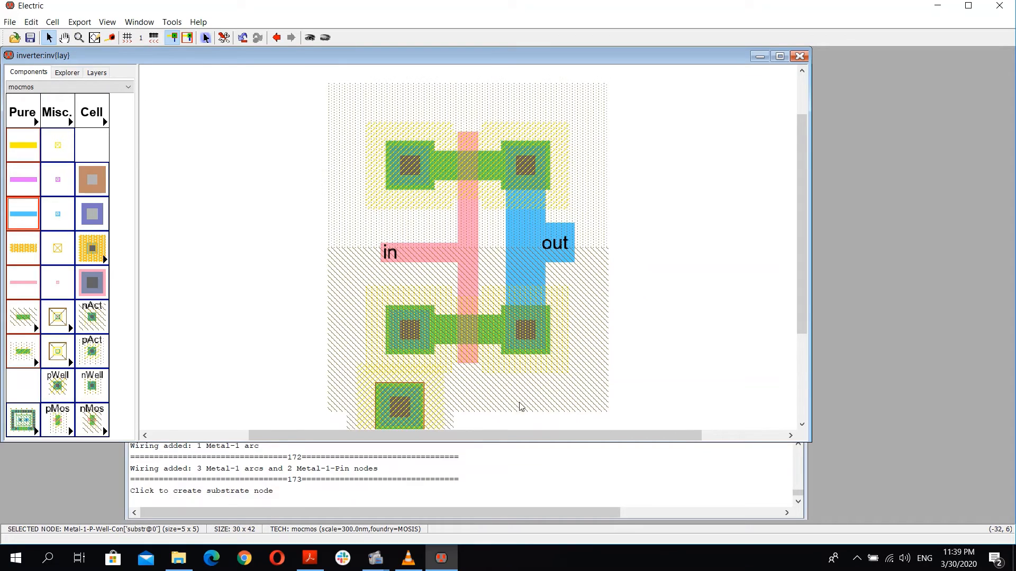
Step: Set the substrate contact's X size to 20 in its node properties
scroll(529, 402, down, 3)
scroll(496, 331, up, 3)
scroll(494, 345, down, 3)
click(418, 299)
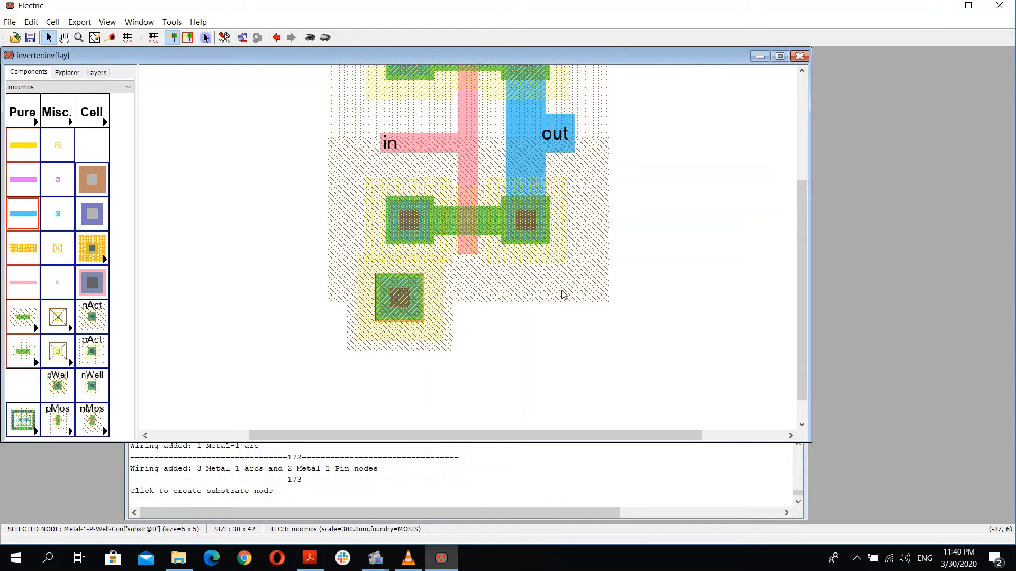
double_click(394, 305)
key(Tab)
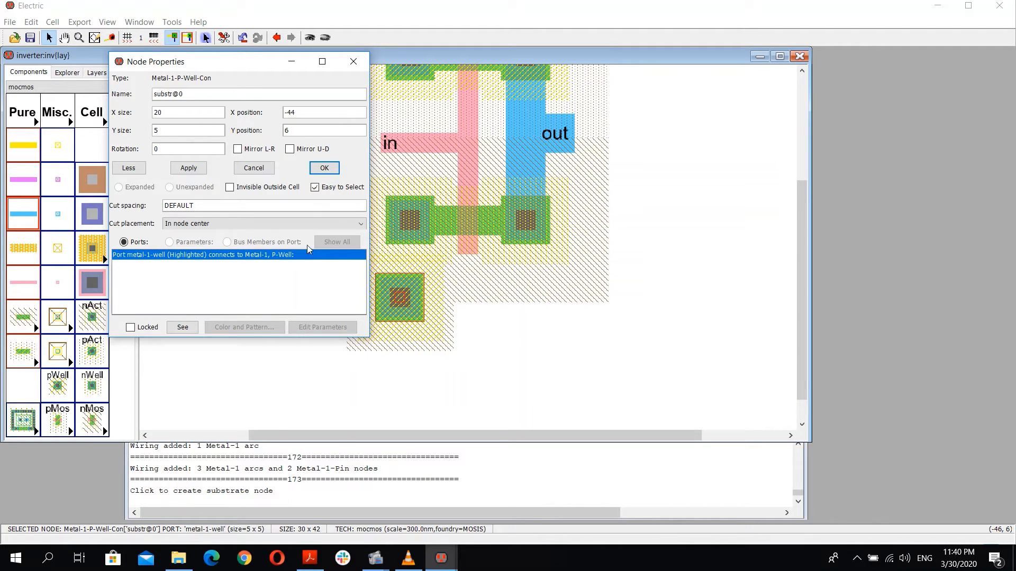
click(324, 167)
Step: Move the substrate contact beneath the nMOS, nudge it up and down, and rerun DRC
drag(385, 301, 456, 331)
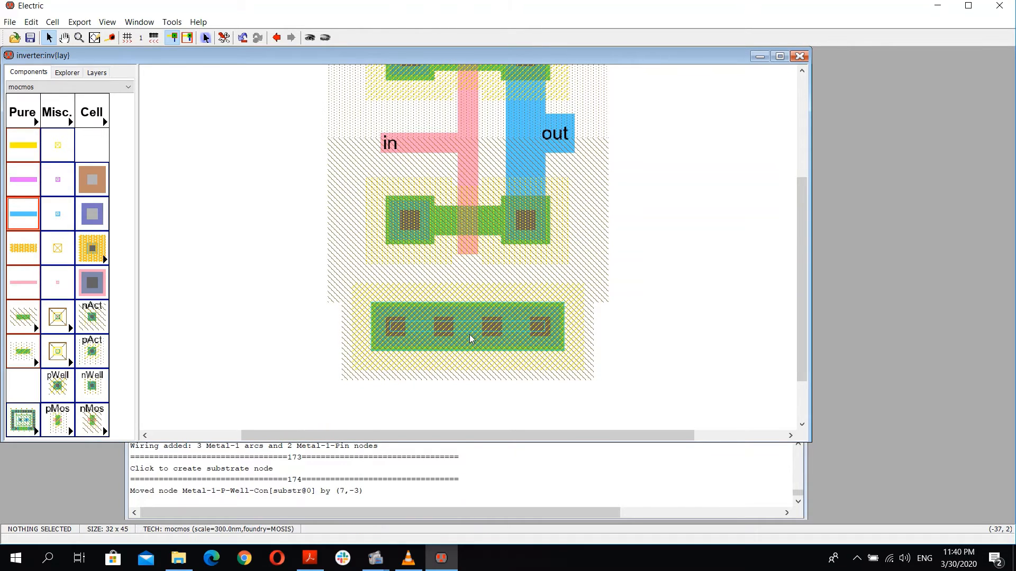
key(F5)
click(445, 346)
key(Up)
key(Up)
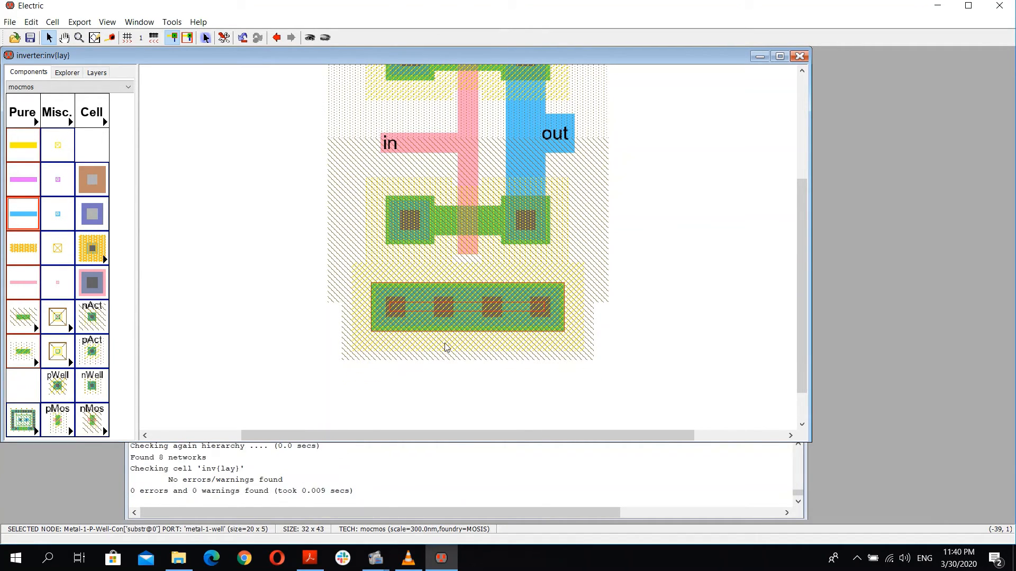
key(Down)
key(F5)
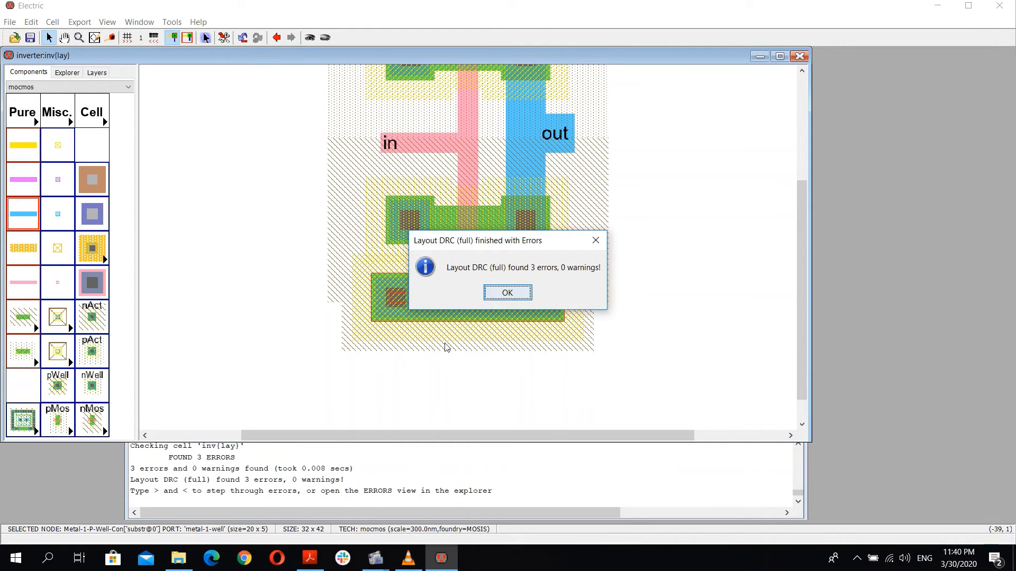
key(Return)
key(Down)
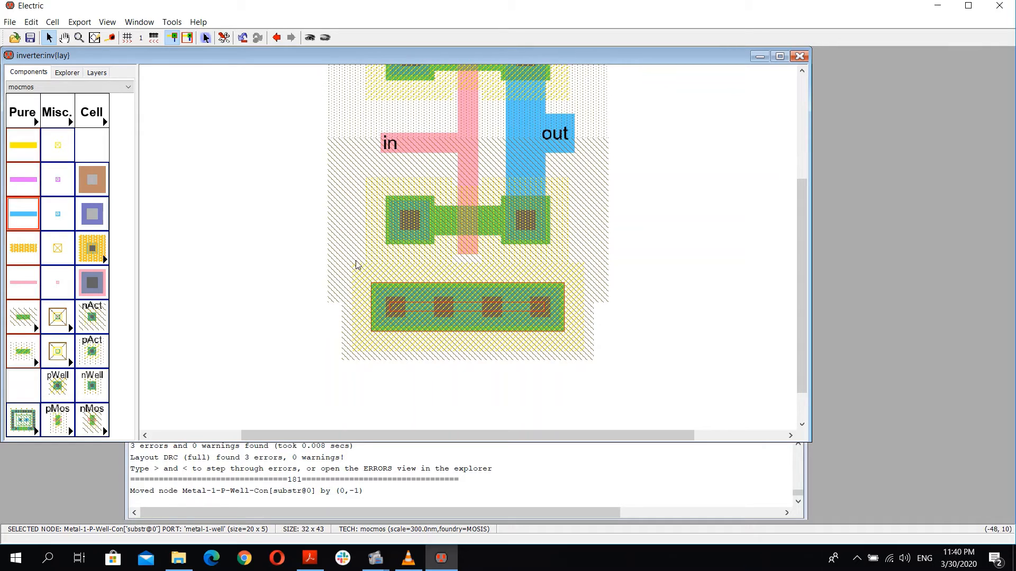
Step: Connect the nMOS left source contact down to the substrate contact with a metal-1 wire
click(280, 306)
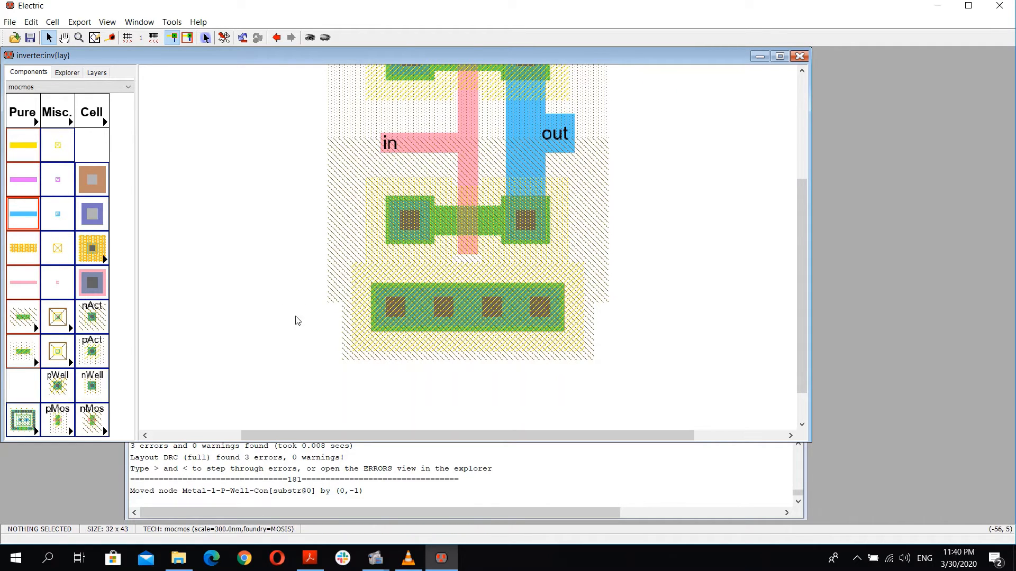
click(418, 229)
right_click(410, 300)
click(272, 291)
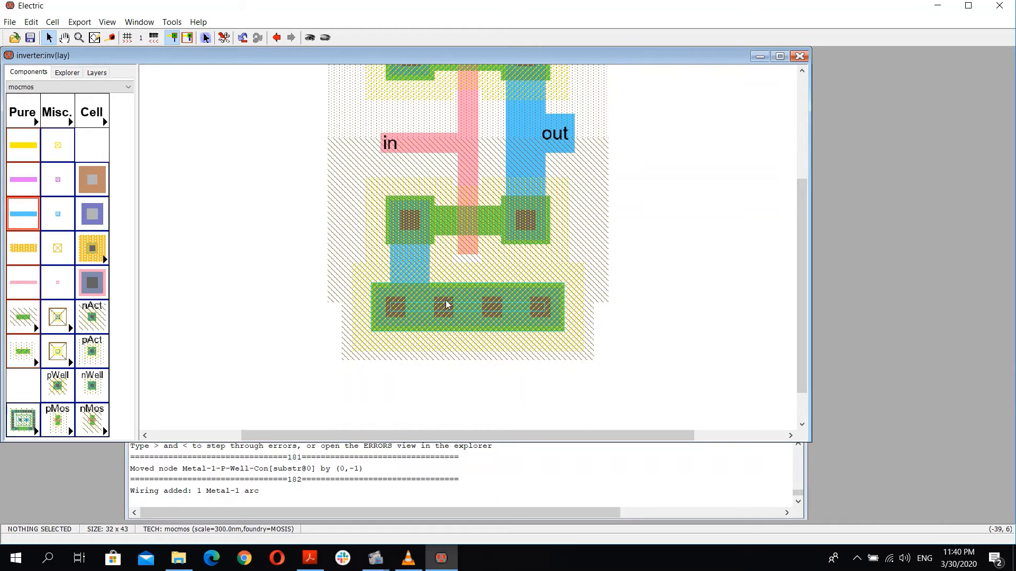
Step: Export the p-well substrate contact as gnd
click(473, 326)
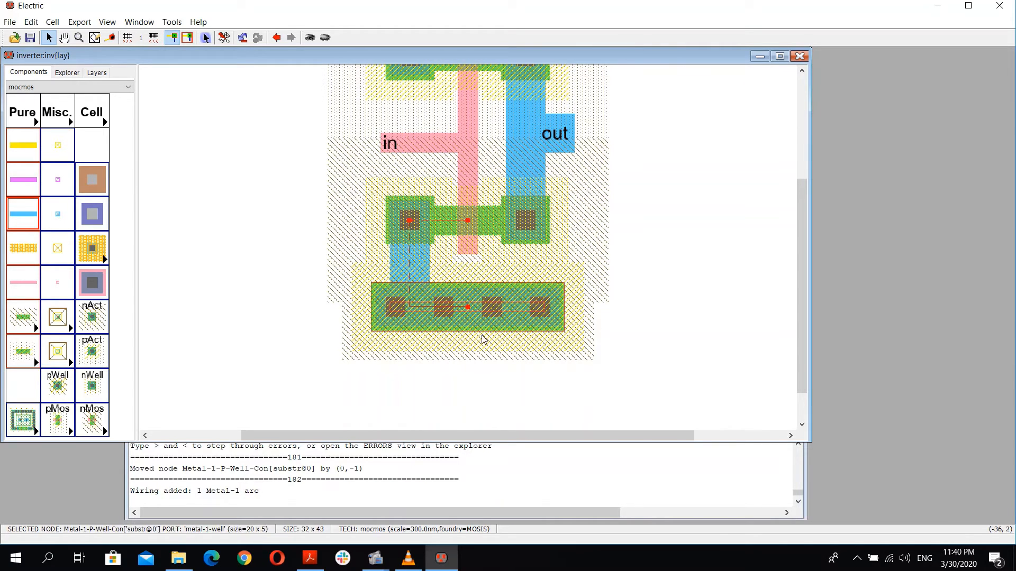
key(ctrl+e)
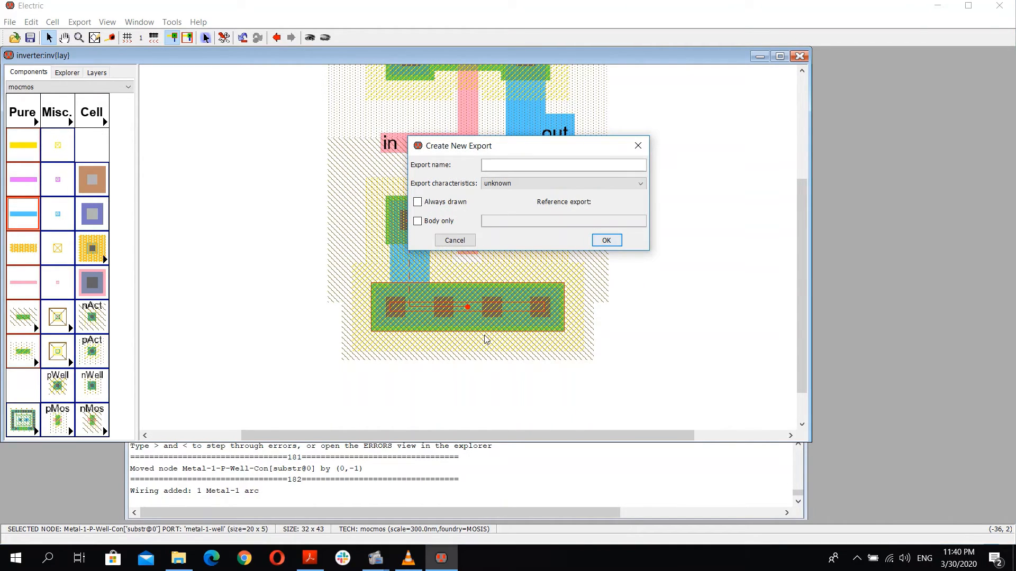
text(gnd)
key(Return)
Step: Move the gnd export label to the right of the substrate contact, undoing an accidental node move
click(530, 381)
click(467, 310)
drag(456, 312, 542, 332)
key(ctrl+z)
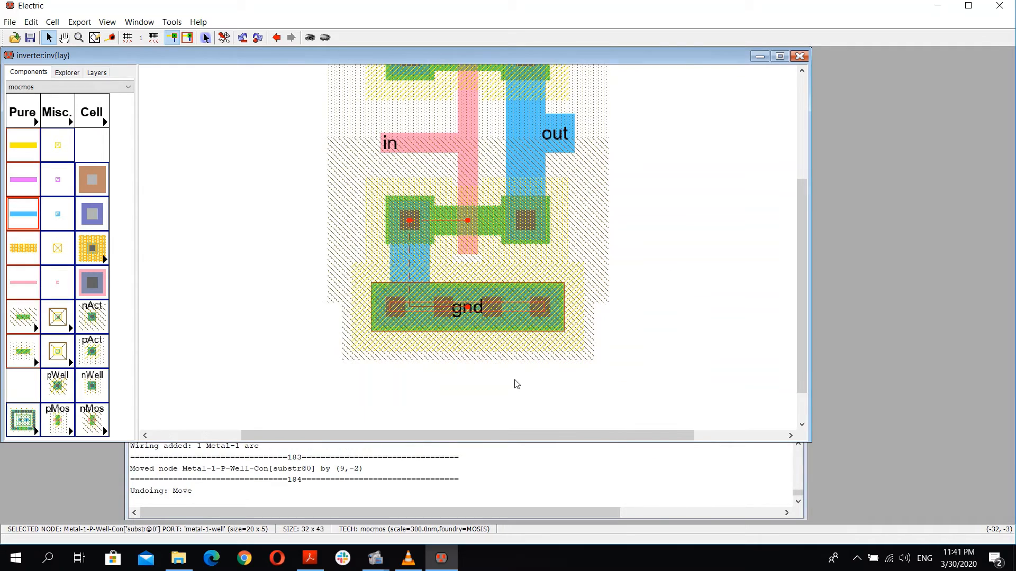
click(463, 310)
drag(561, 331, 595, 308)
click(646, 234)
Step: Place a metal-1 n-well contact above the pMOS transistor
scroll(645, 232, up, 3)
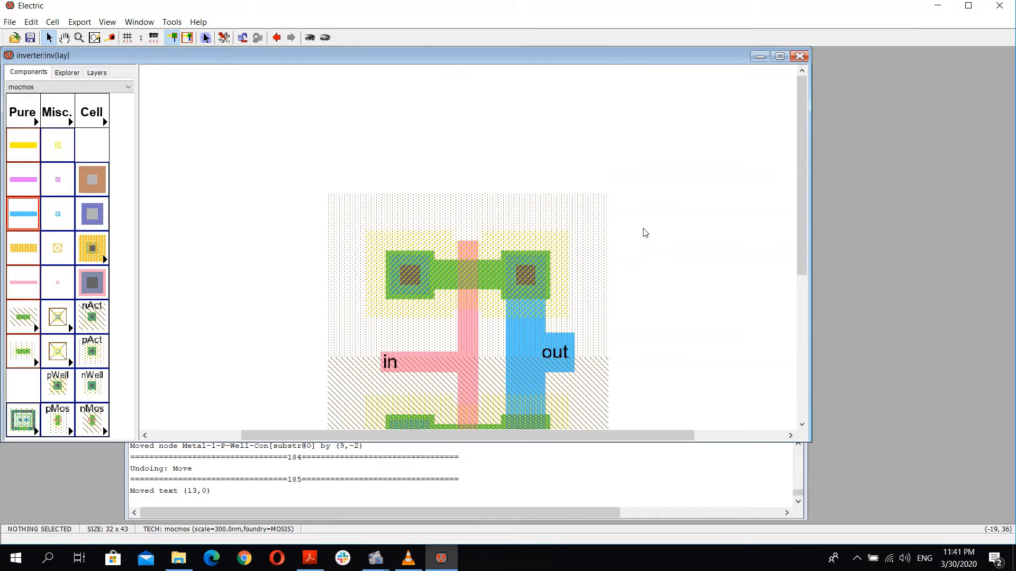
scroll(520, 256, down, 2)
scroll(520, 256, up, 2)
scroll(526, 234, down, 2)
scroll(499, 315, up, 3)
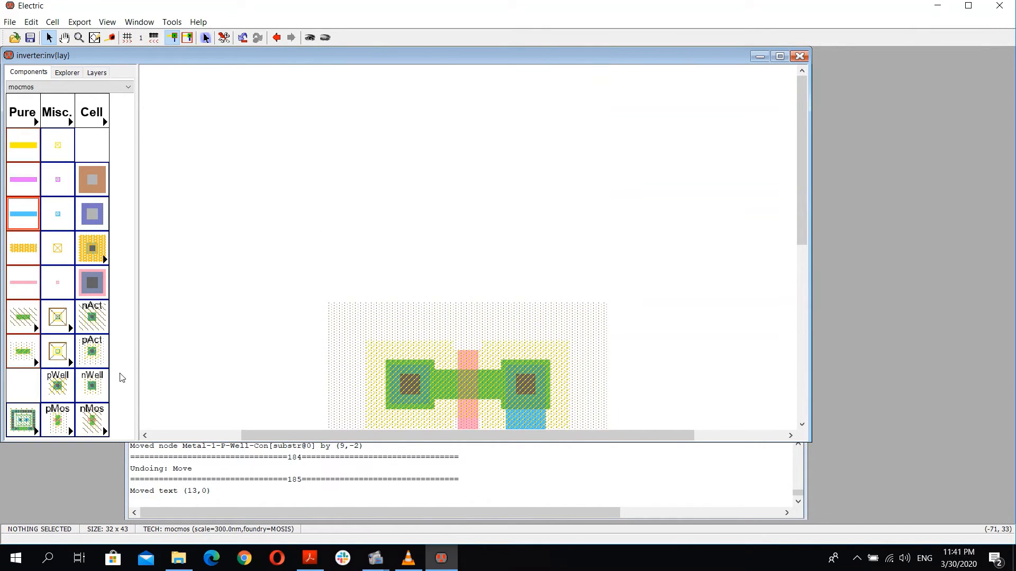
click(100, 385)
click(90, 385)
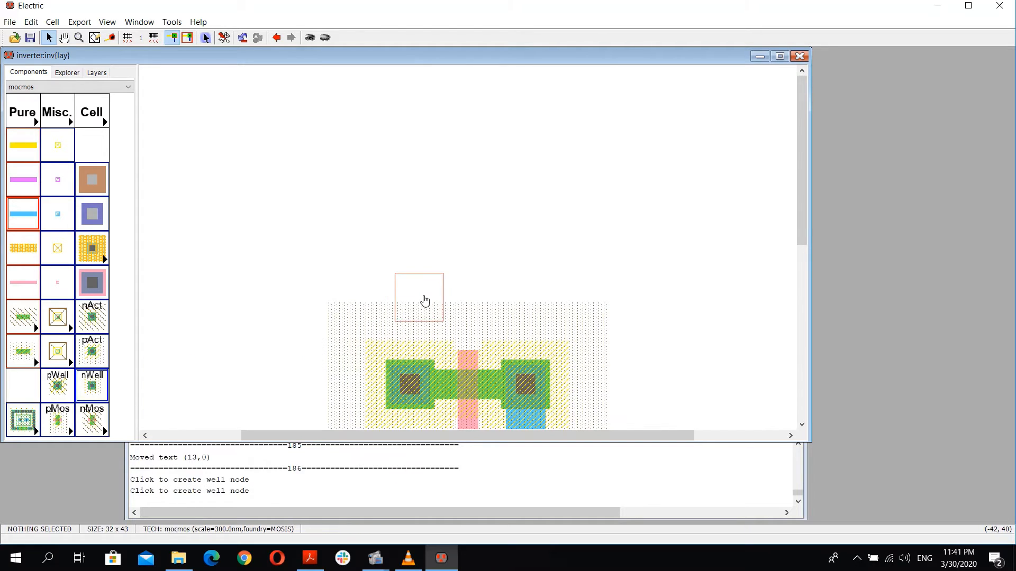
click(417, 296)
Step: Set the n-well contact's X size to 20 in its node properties
double_click(413, 295)
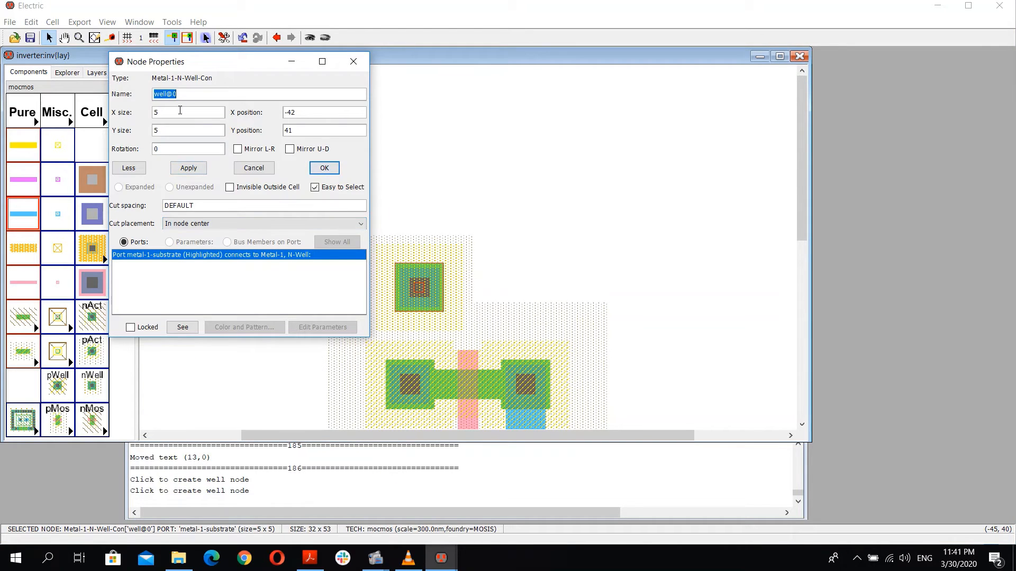
text(20)
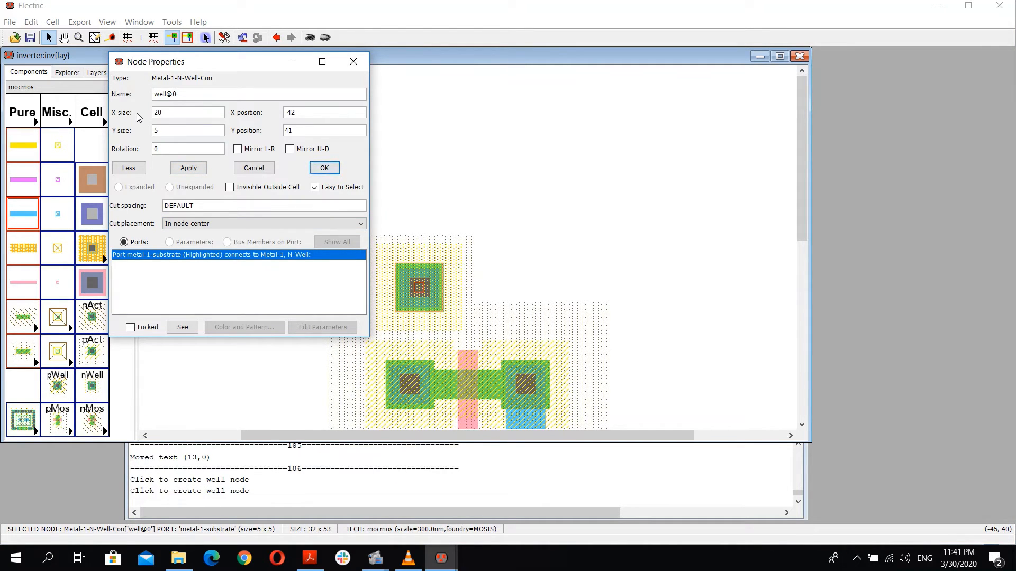
click(324, 169)
Step: Move the n-well contact above the pMOS, nudge it down, and rerun DRC
drag(422, 278, 474, 279)
scroll(439, 295, down, 3)
click(350, 351)
scroll(423, 360, down, 5)
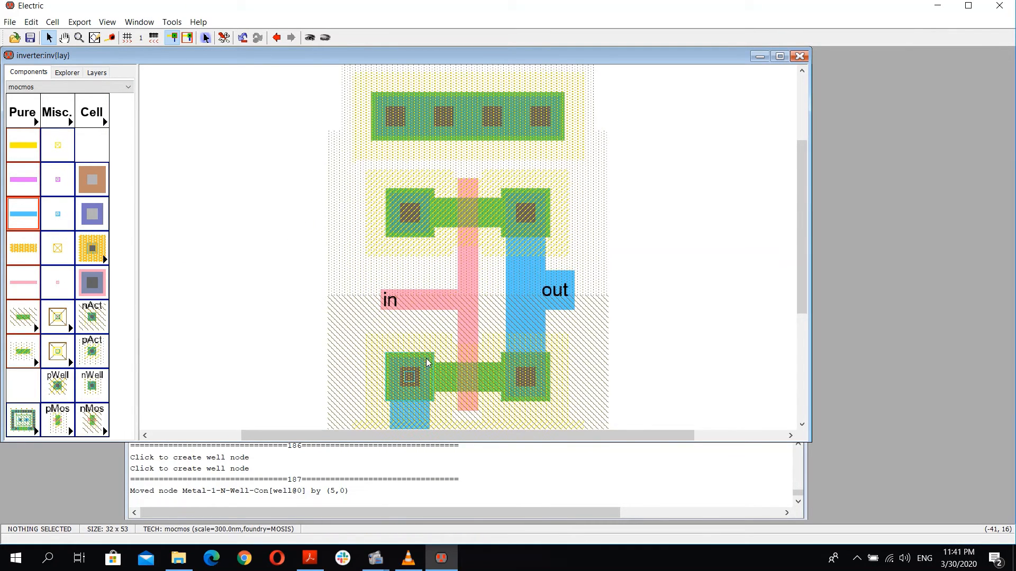
click(410, 213)
click(410, 136)
key(Down)
key(F5)
Step: Connect the pMOS left contact up to the n-well contact with a metal-1 wire
click(422, 208)
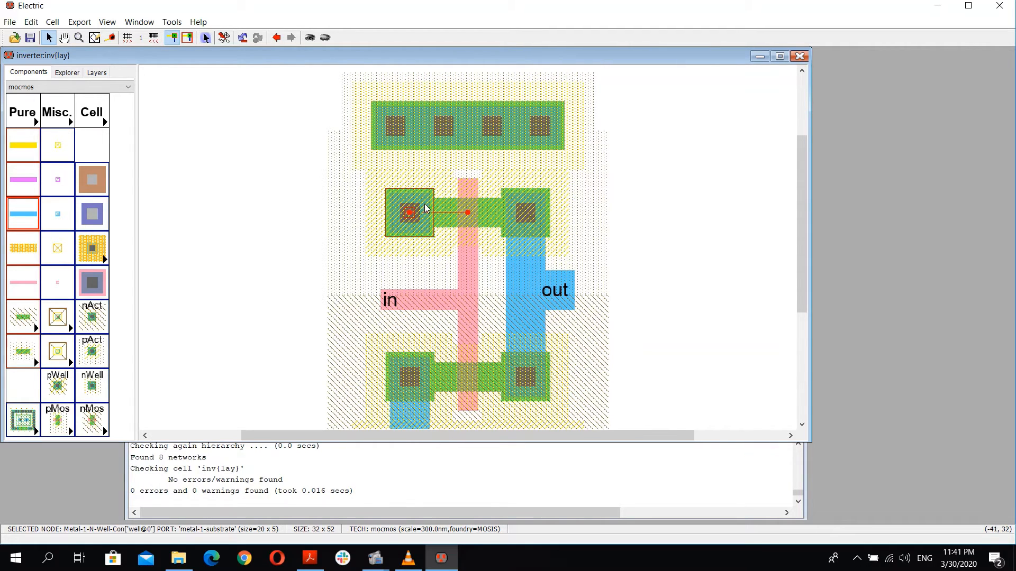
right_click(410, 127)
scroll(438, 229, up, 2)
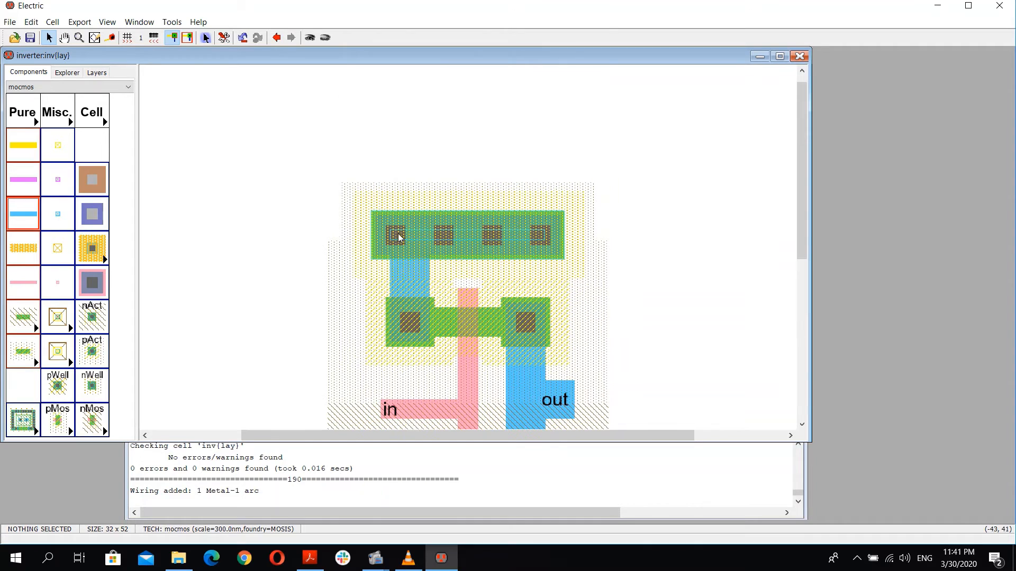
Step: Export the n-well contact as vdd and move its label to the right of the contact
click(462, 244)
key(ctrl+e)
text(vdd)
click(604, 241)
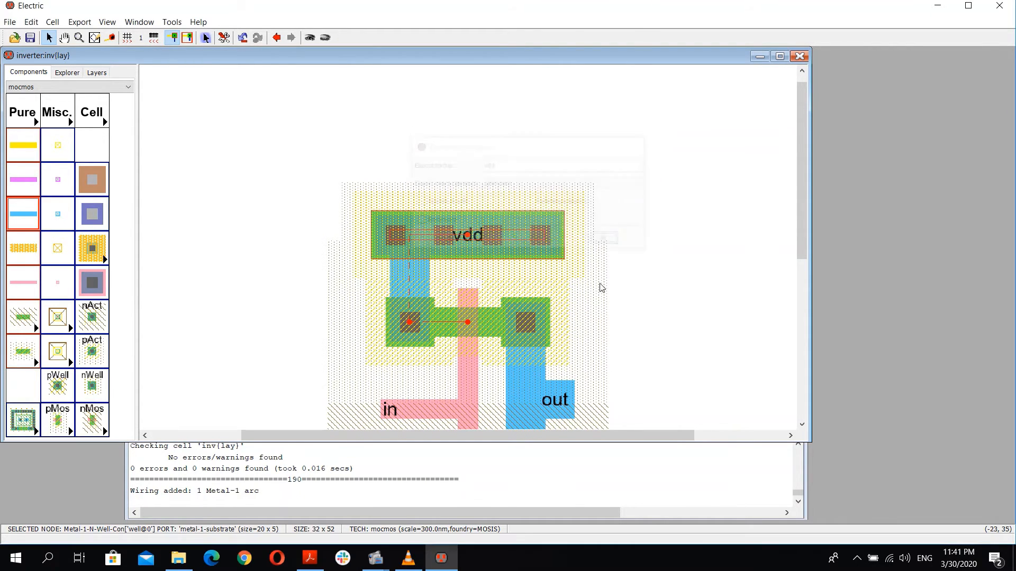
click(465, 241)
drag(541, 207, 601, 234)
click(586, 299)
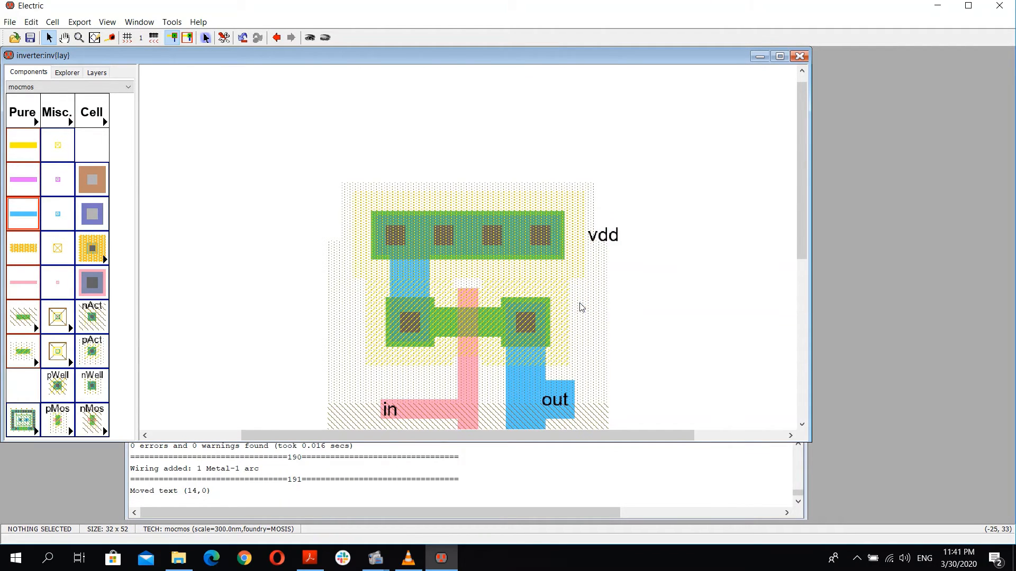
Step: Inspect the whole layout and rerun the DRC check
scroll(581, 307, down, 4)
scroll(662, 270, up, 2)
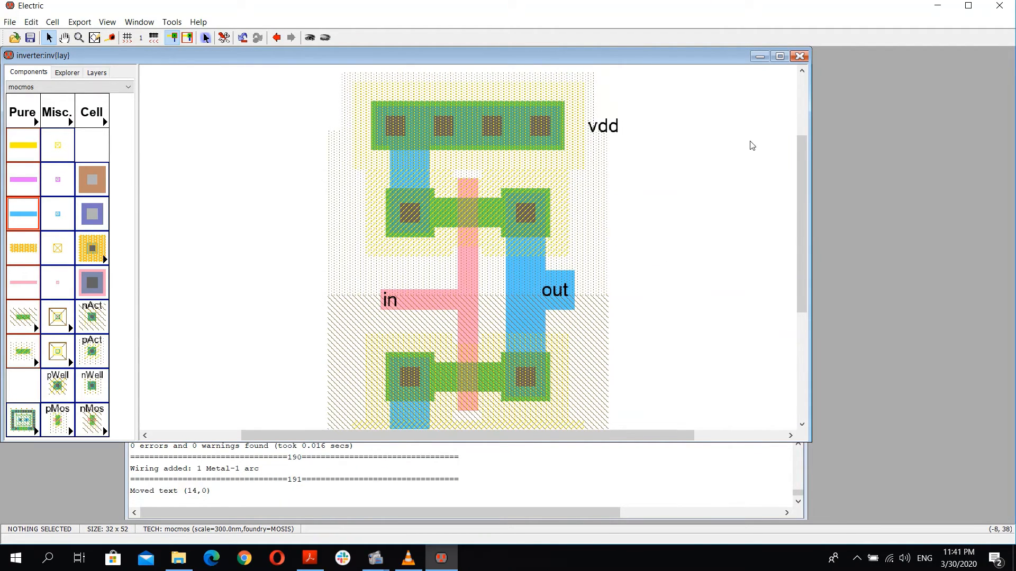
scroll(752, 145, up, 2)
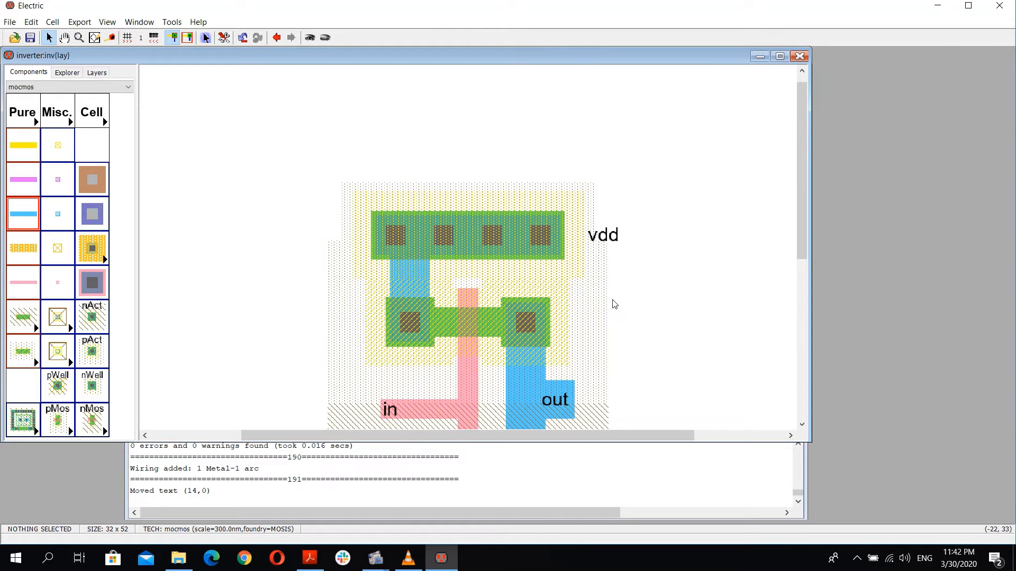
scroll(622, 303, down, 3)
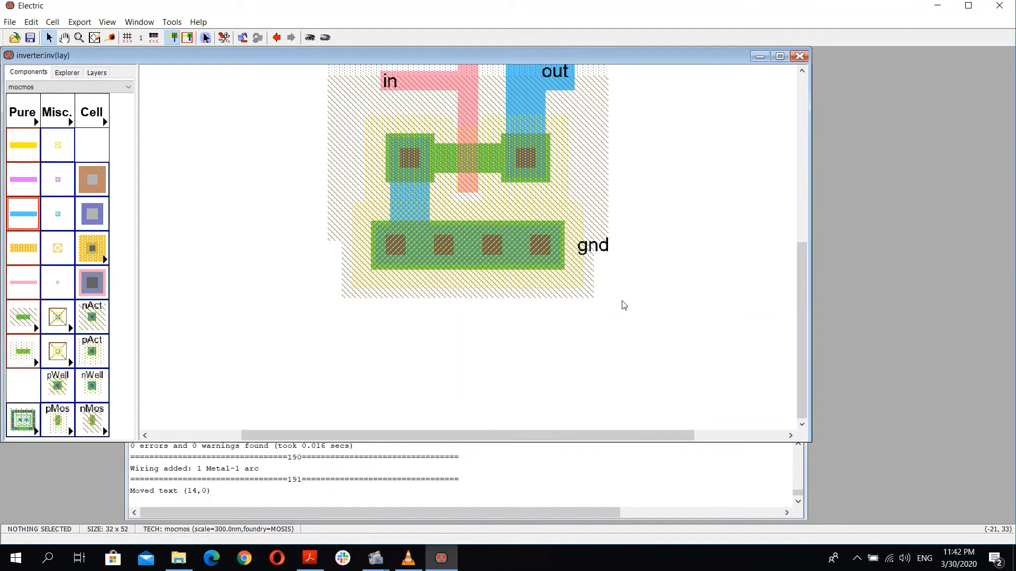
scroll(627, 317, up, 2)
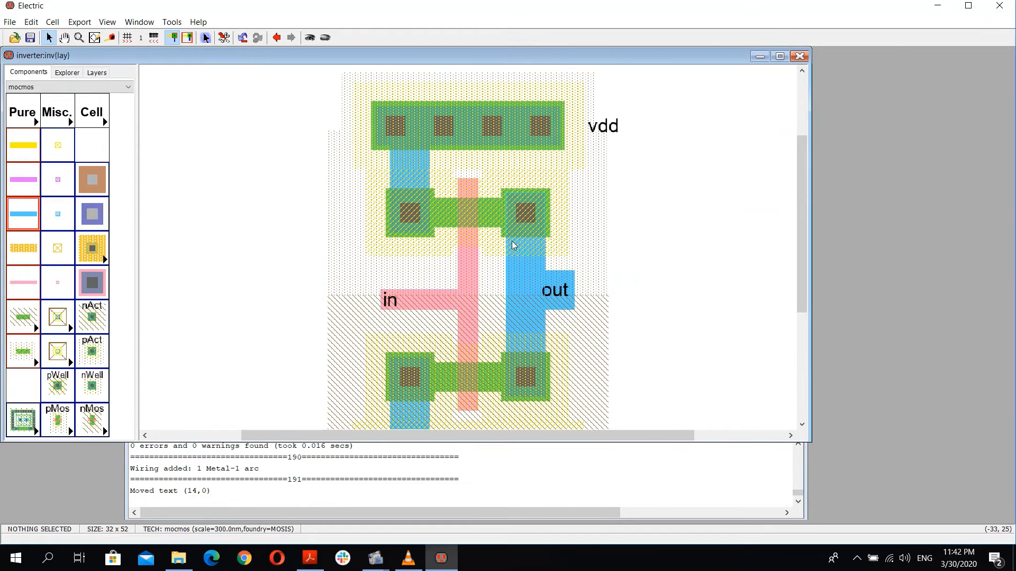
scroll(560, 305, down, 2)
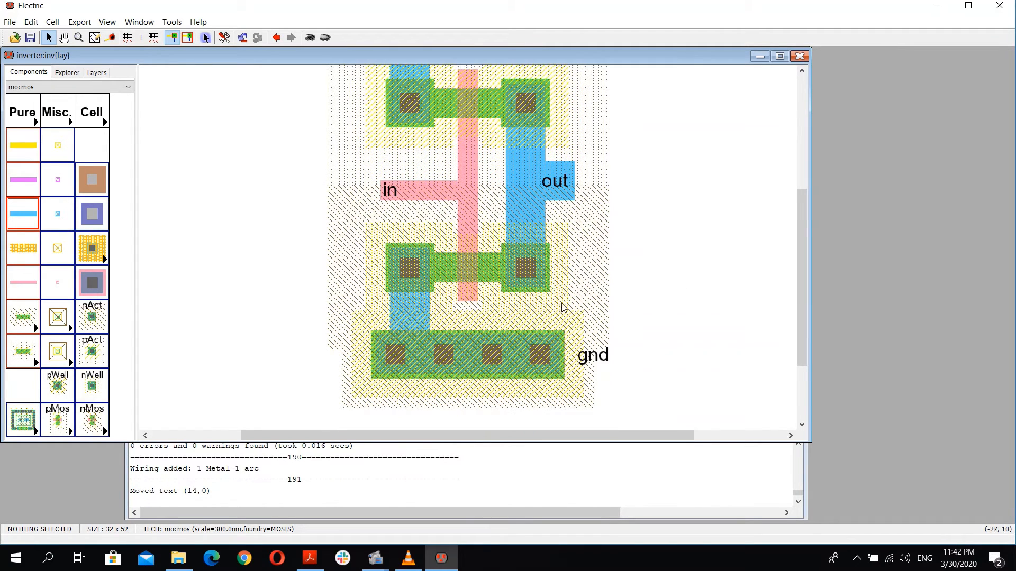
scroll(551, 296, up, 2)
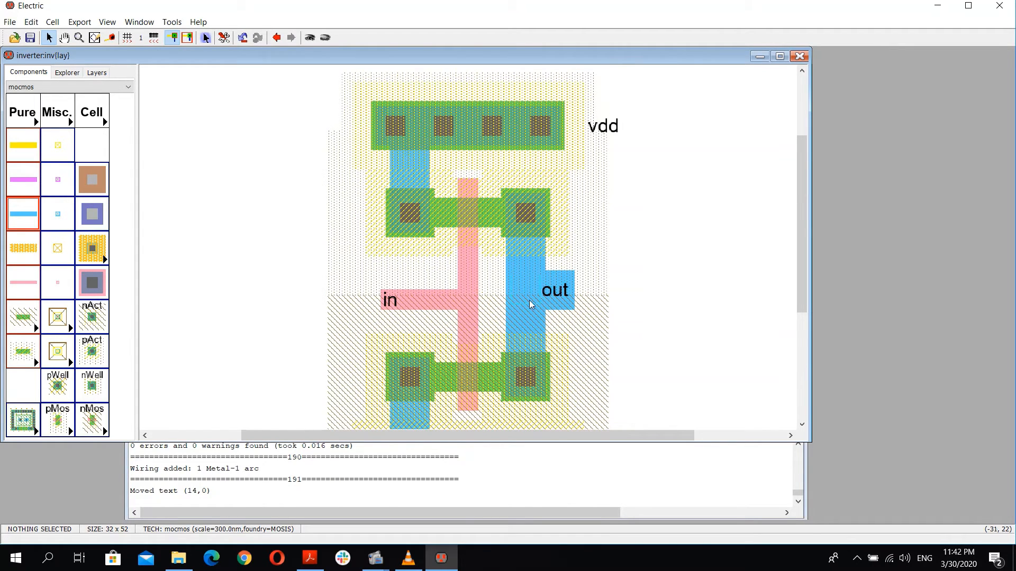
key(F5)
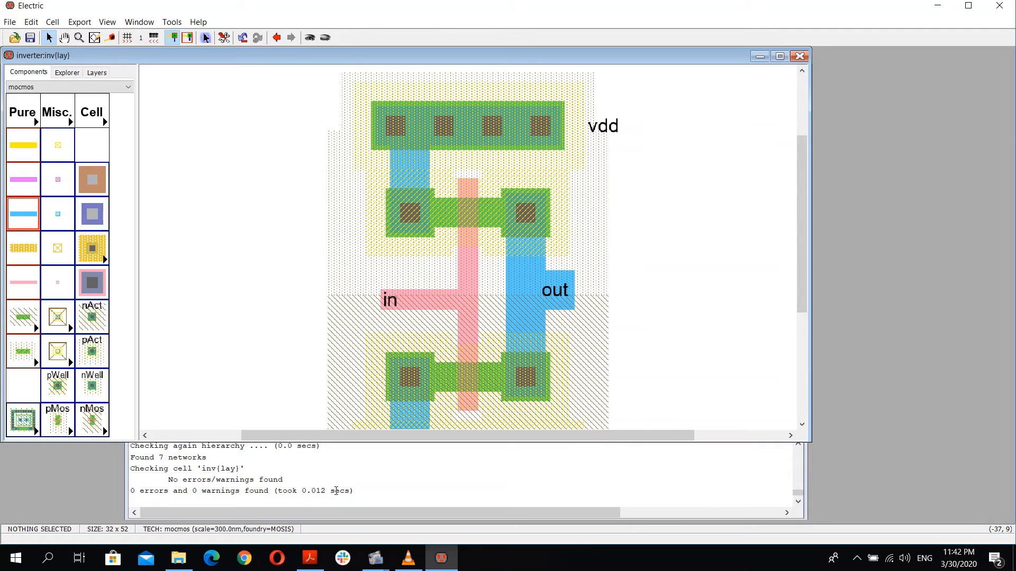
ctrl+scroll(422, 341, down, 4)
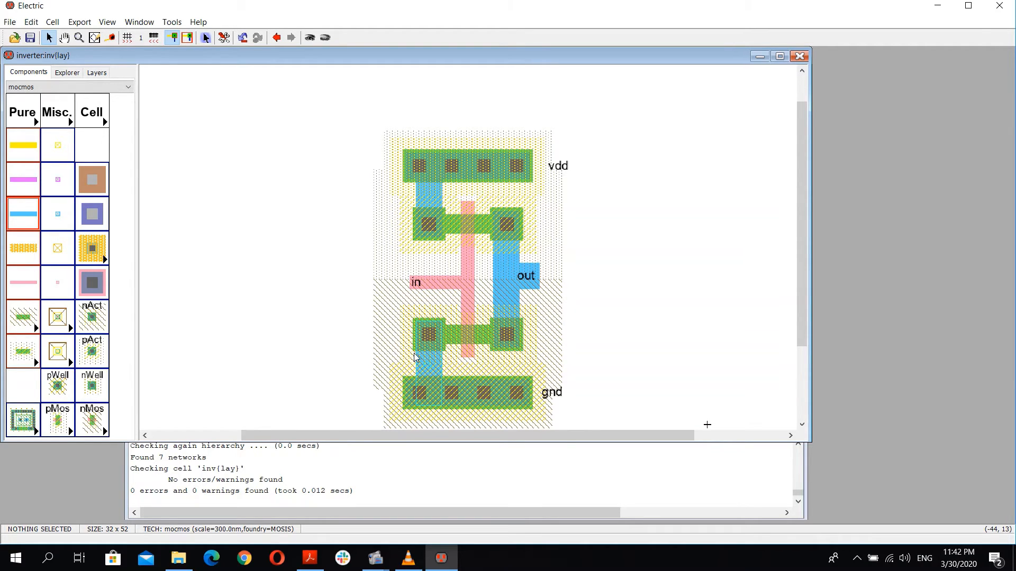
Step: Run NCC to compare the schematic and layout views, then close the results window
key(ctrl+j)
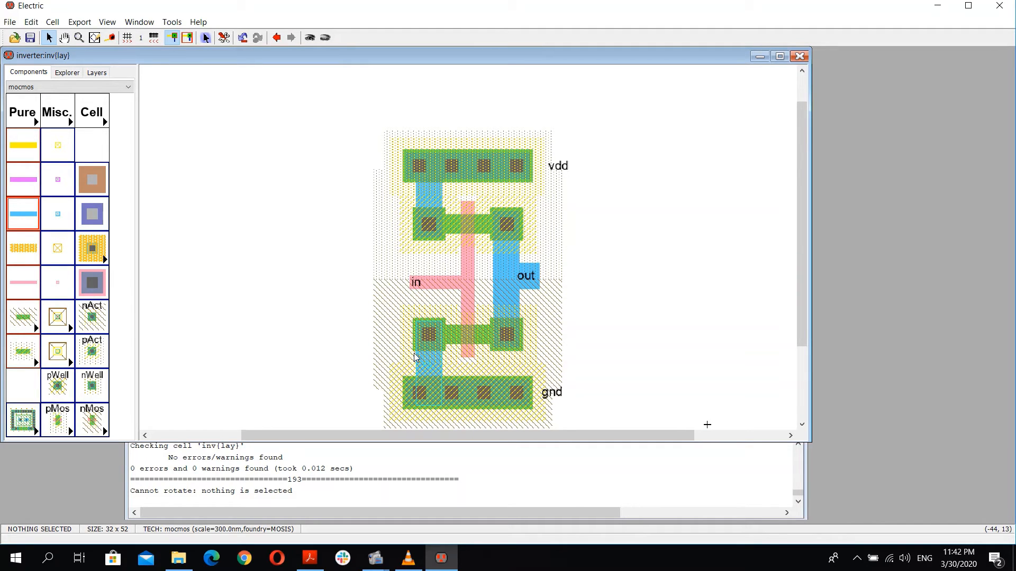
key(l)
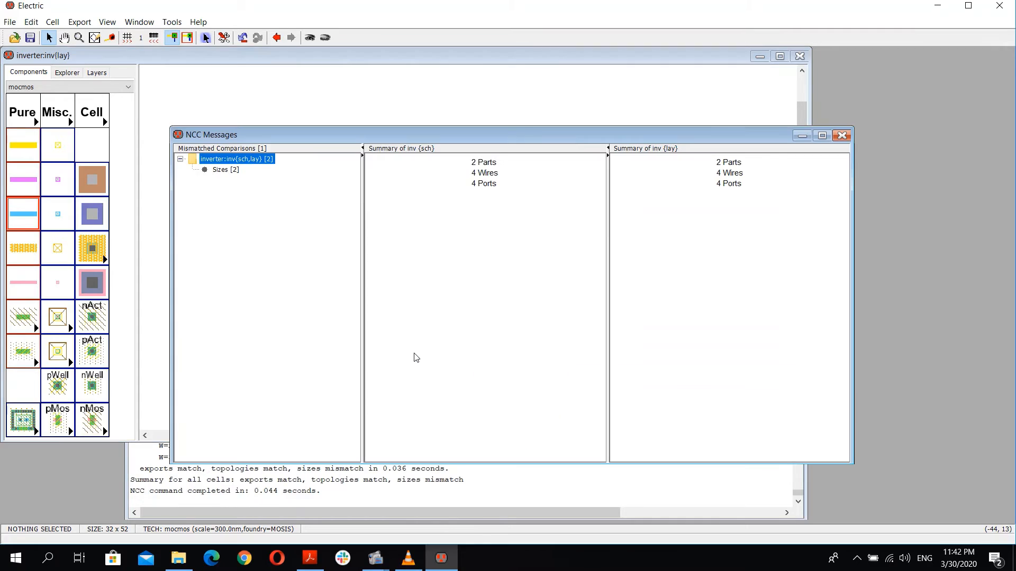
click(843, 136)
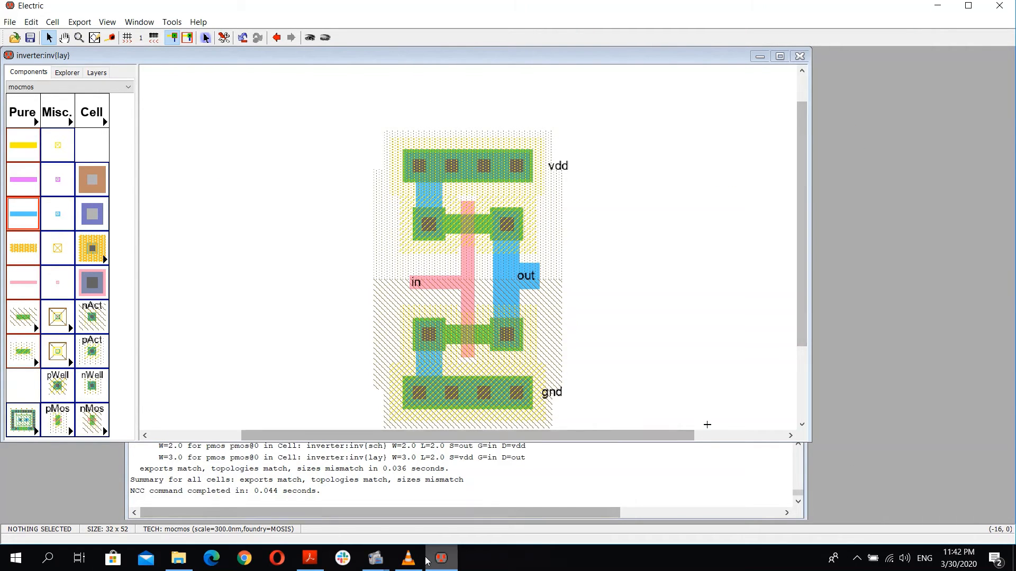
click(380, 562)
click(343, 505)
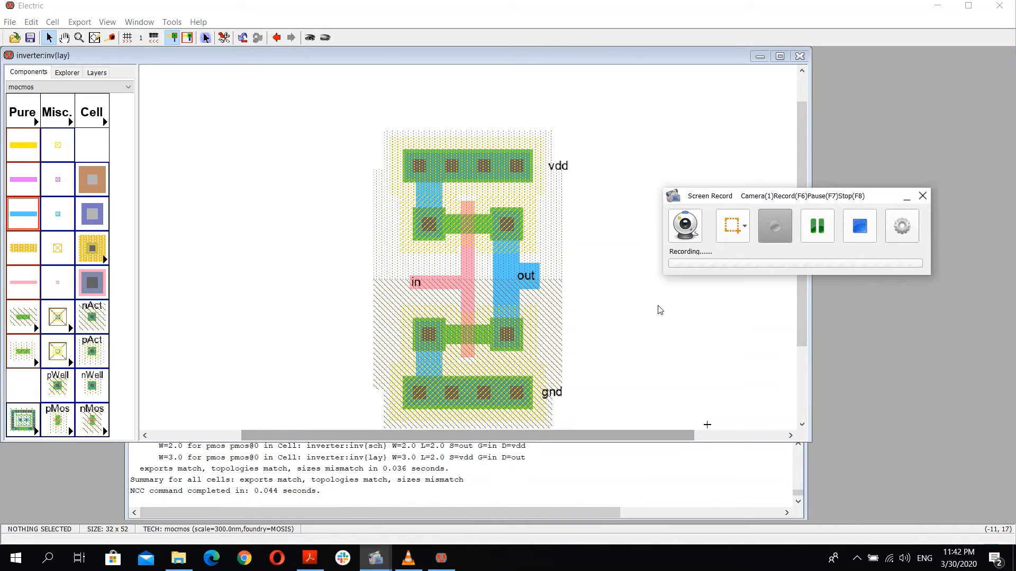
click(906, 197)
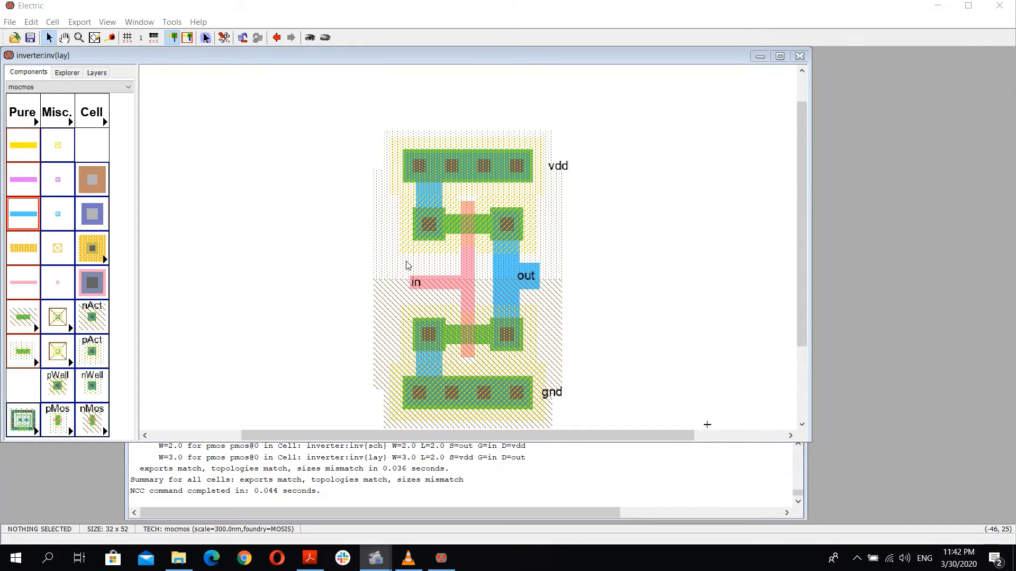
Step: Rerun DRC and NCC, and review the transistor size mismatches listed between schematic and layout
click(369, 270)
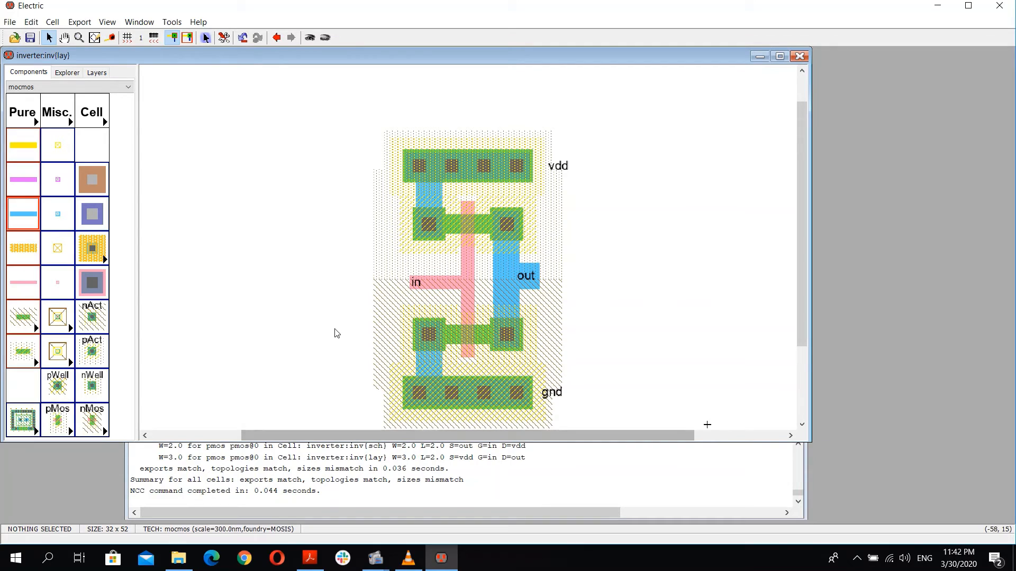
key(F5)
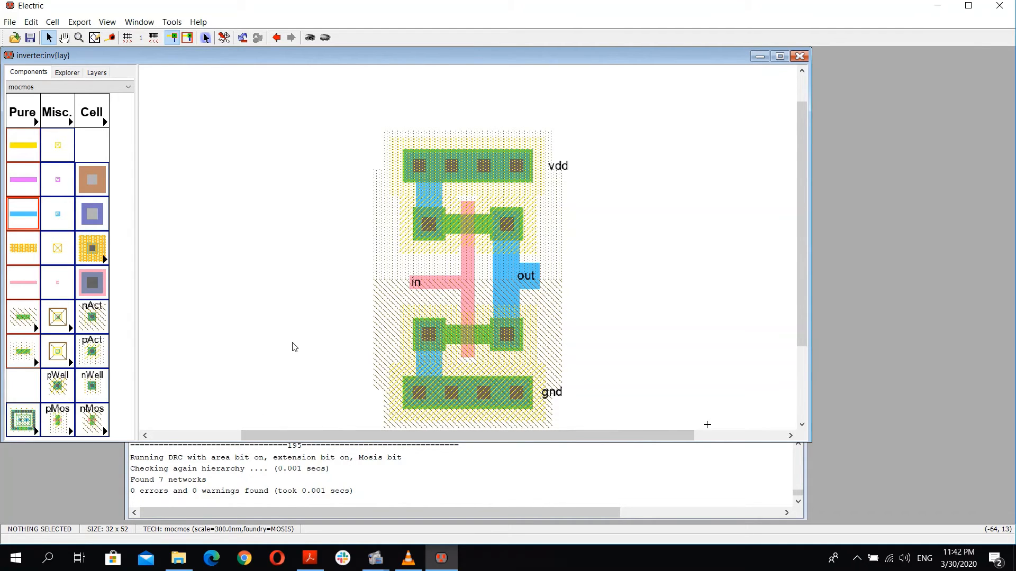
click(96, 72)
click(66, 73)
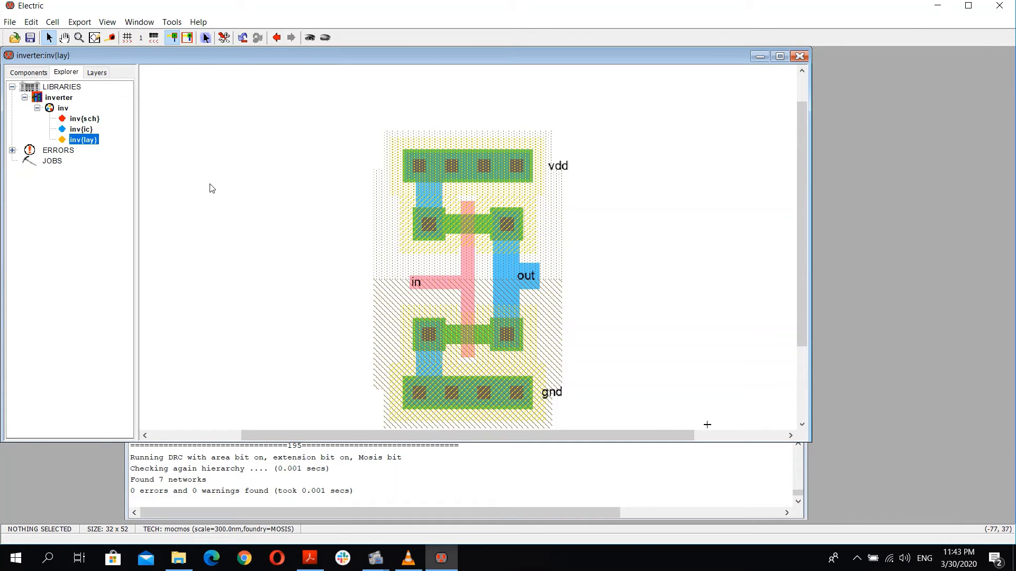
key(l)
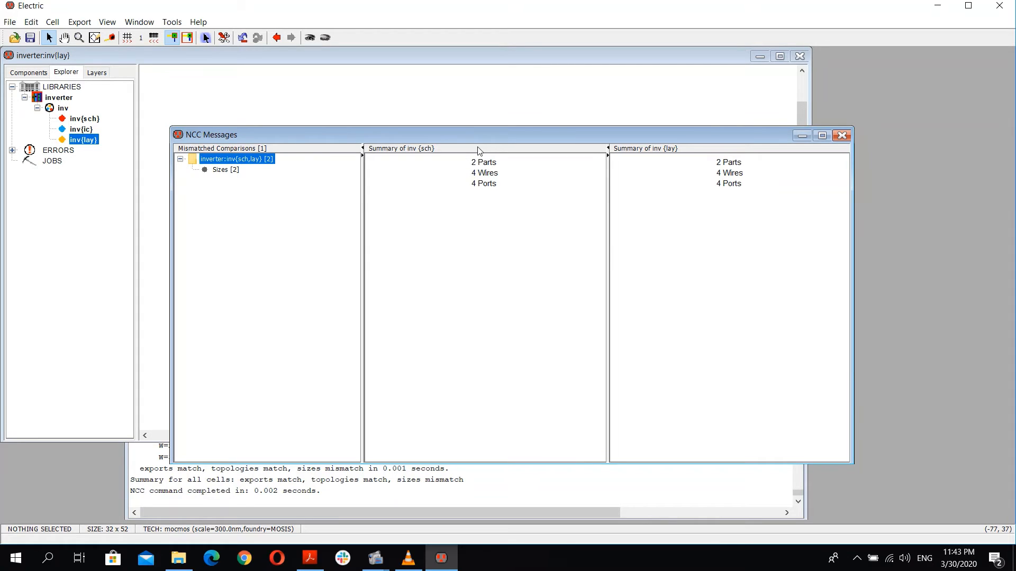
click(221, 170)
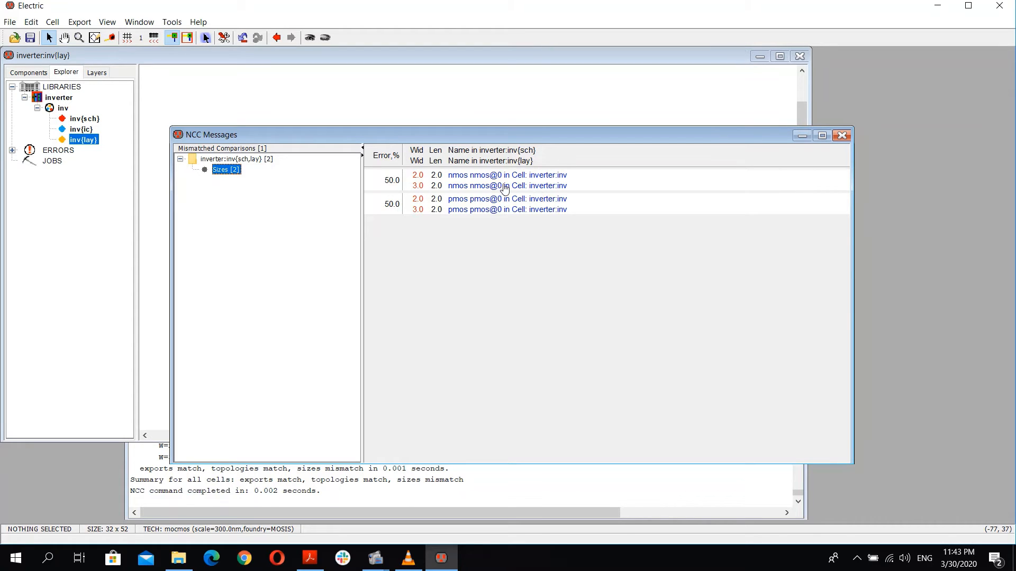
click(842, 136)
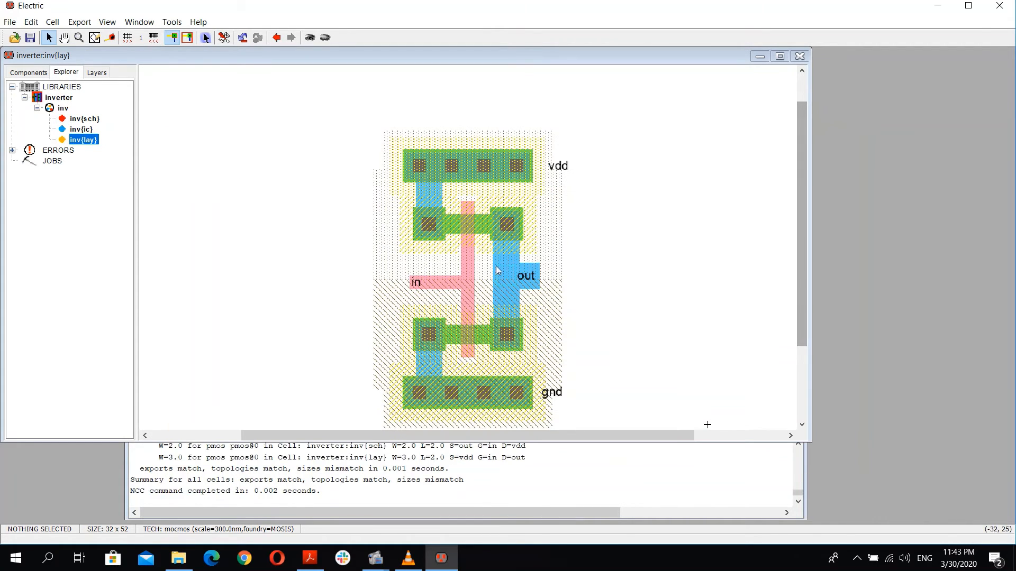
Step: Open the layout pMOS transistor's properties to check its width, then close the dialog
click(472, 224)
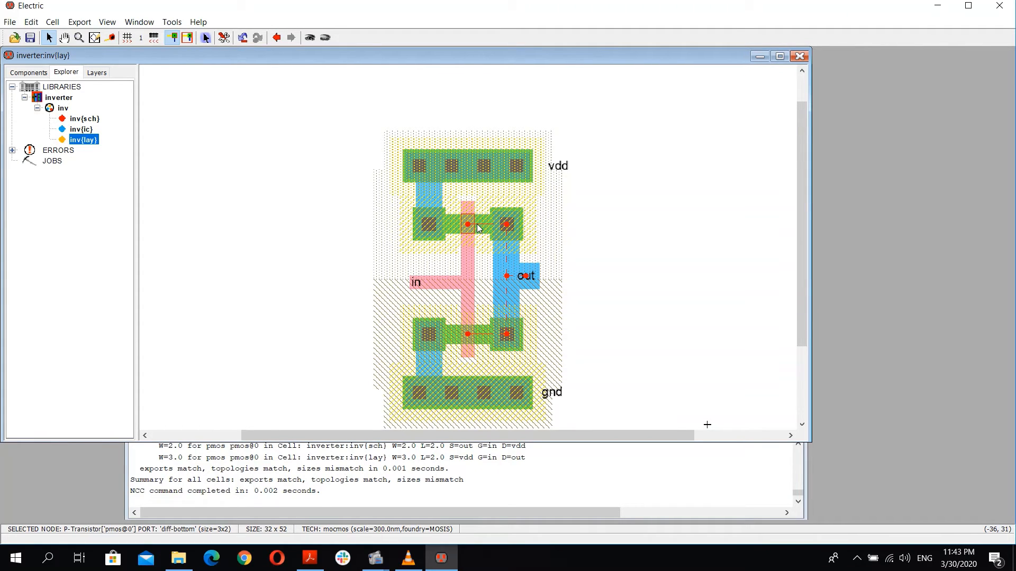
double_click(473, 228)
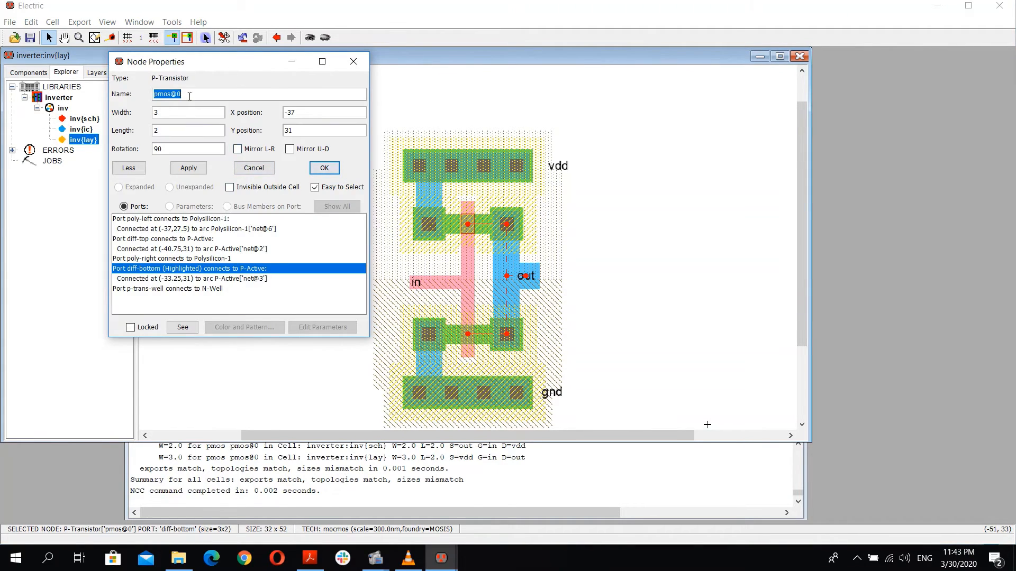
double_click(172, 112)
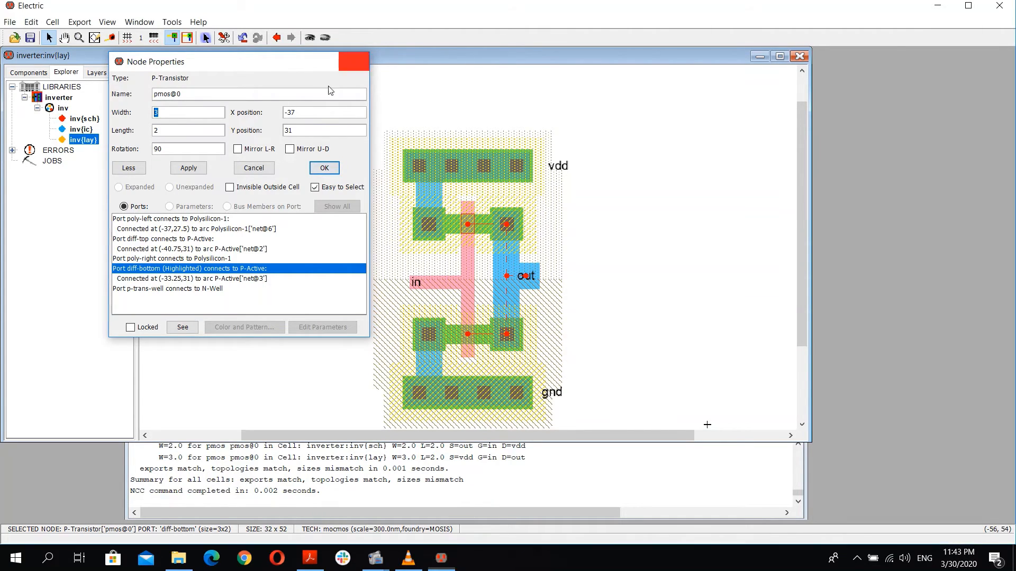
click(353, 61)
Step: Set the schematic pMOS transistor's width to 3
double_click(85, 118)
double_click(442, 214)
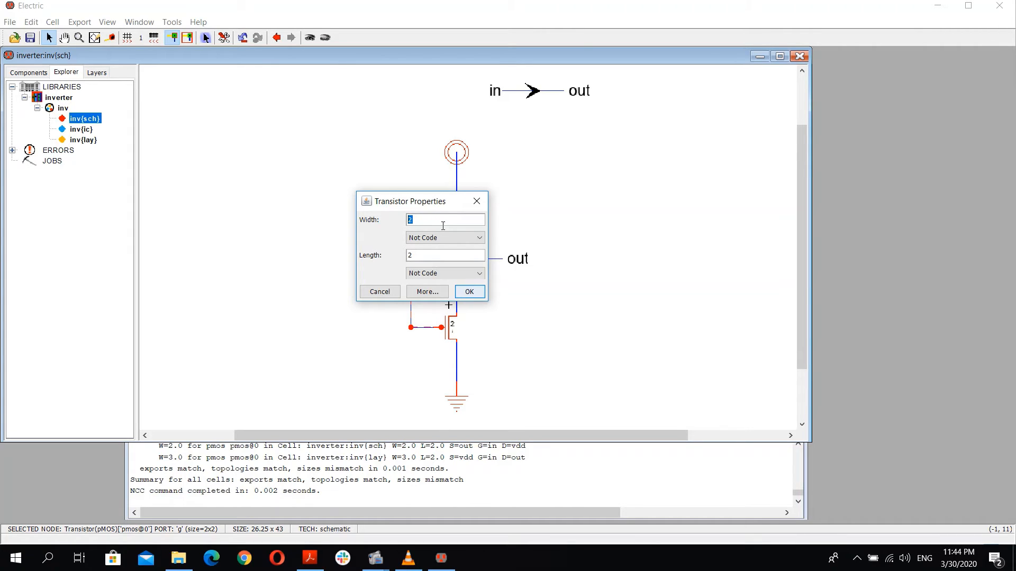
text(3)
click(469, 291)
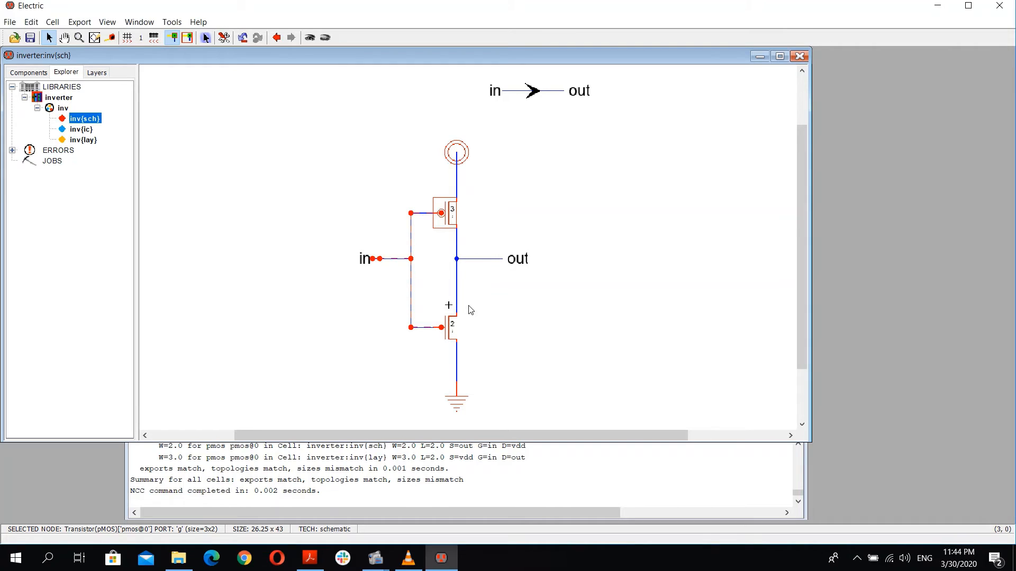
Step: Set the schematic nMOS transistor's width to 3
double_click(83, 140)
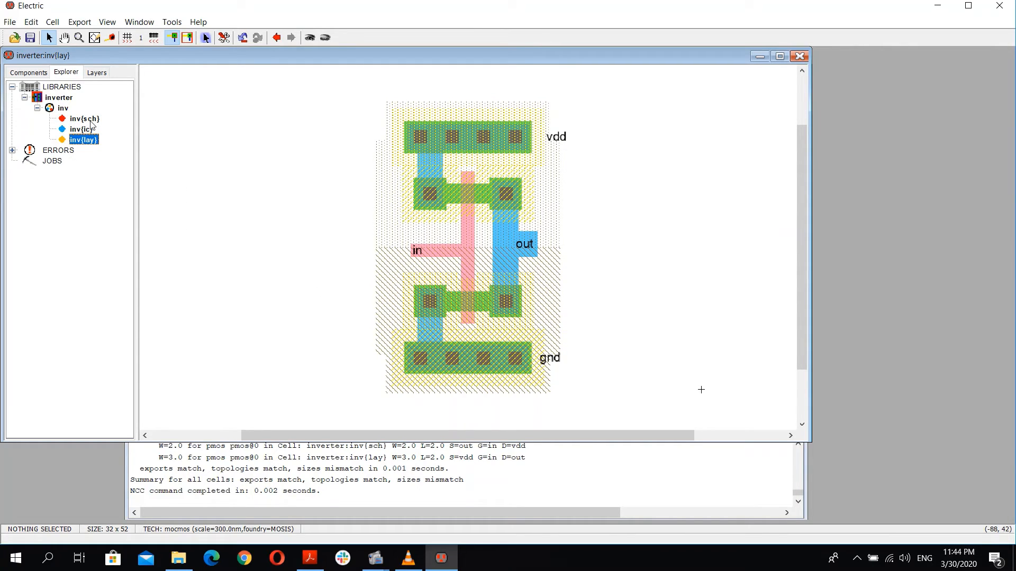
double_click(88, 120)
click(444, 335)
double_click(444, 334)
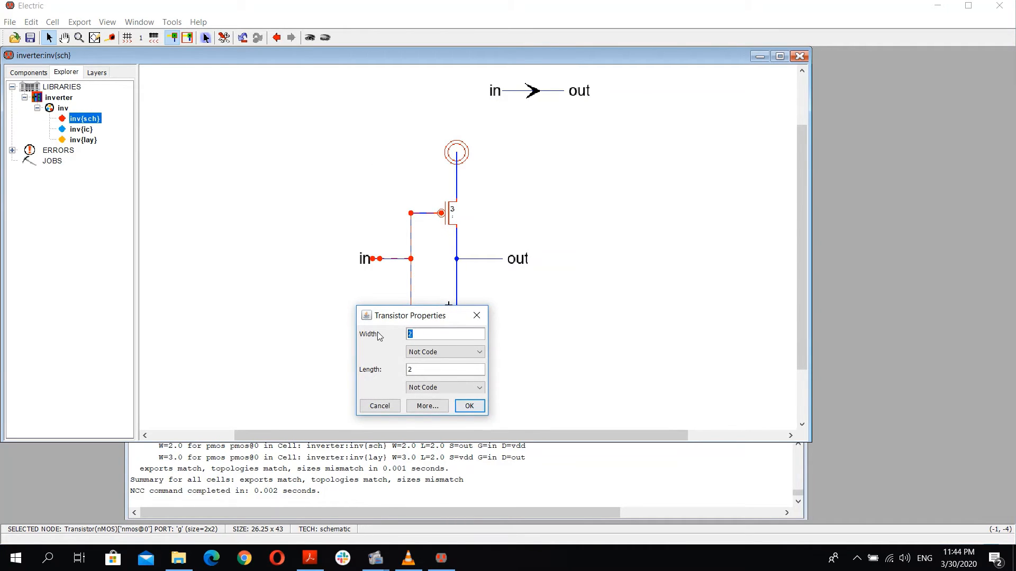
text(3)
click(460, 406)
click(352, 358)
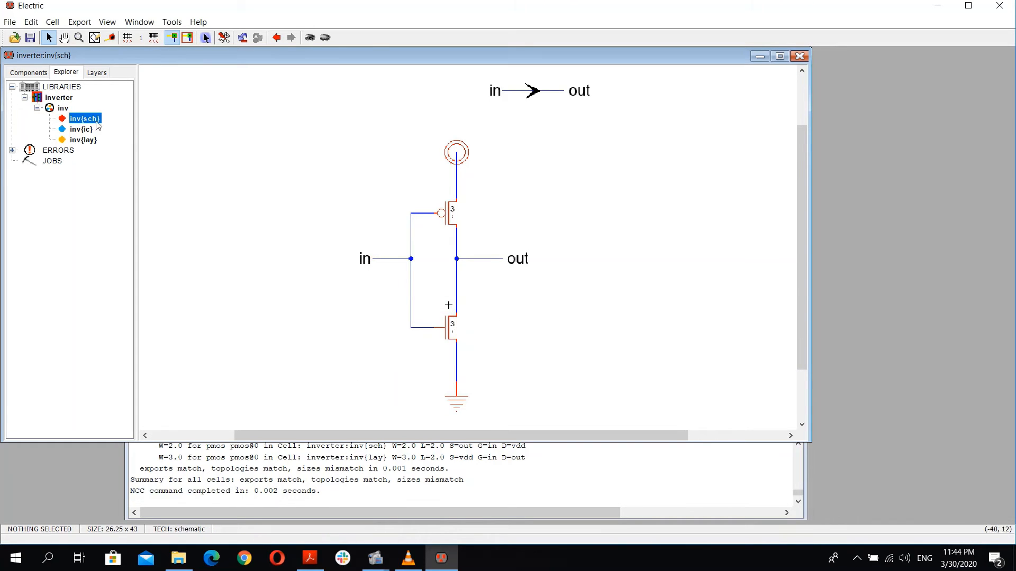
Step: Rerun NCC on the layout against the schematic and review both views
click(82, 141)
double_click(82, 141)
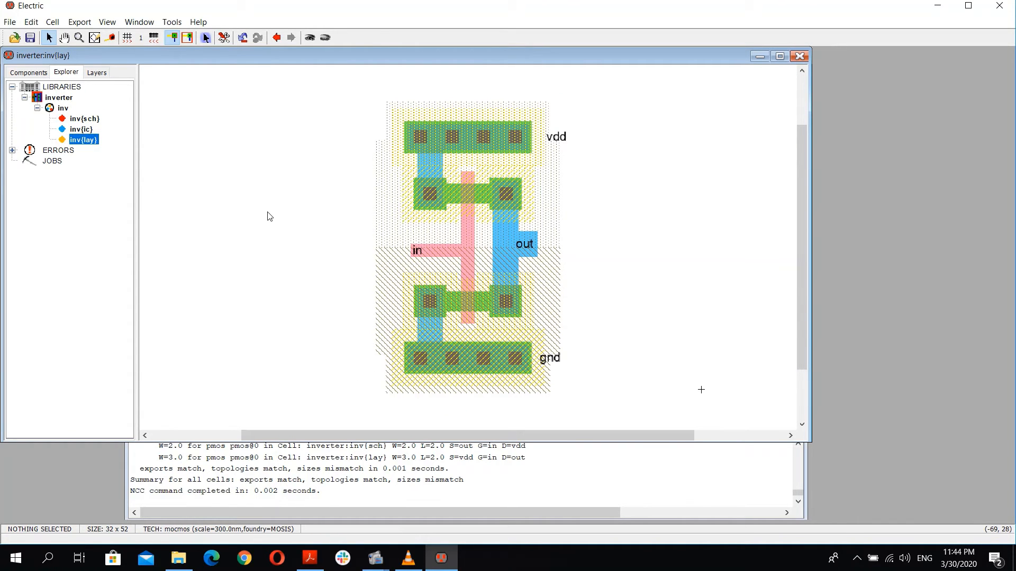
key(l)
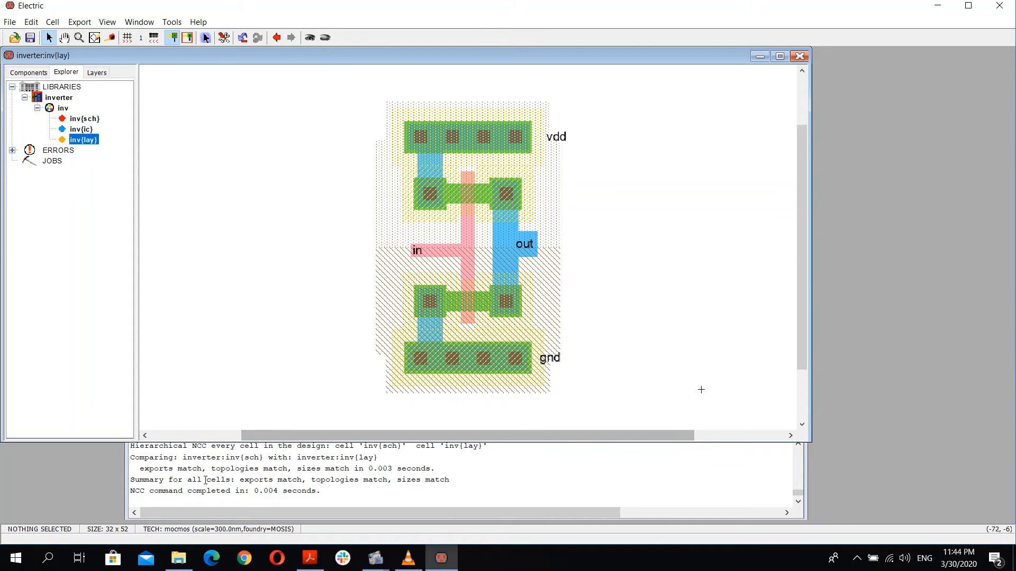
drag(240, 482, 297, 481)
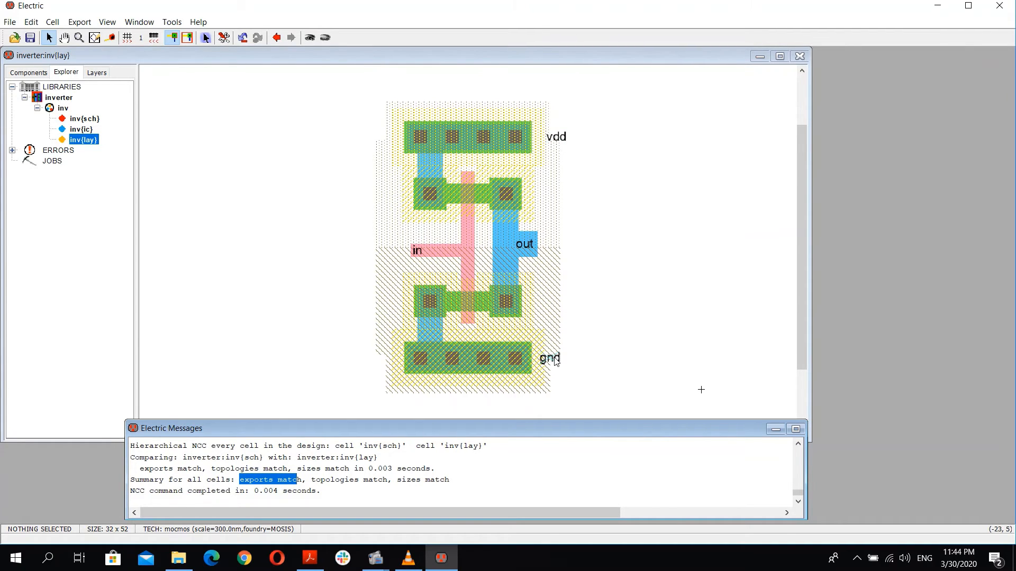
double_click(85, 117)
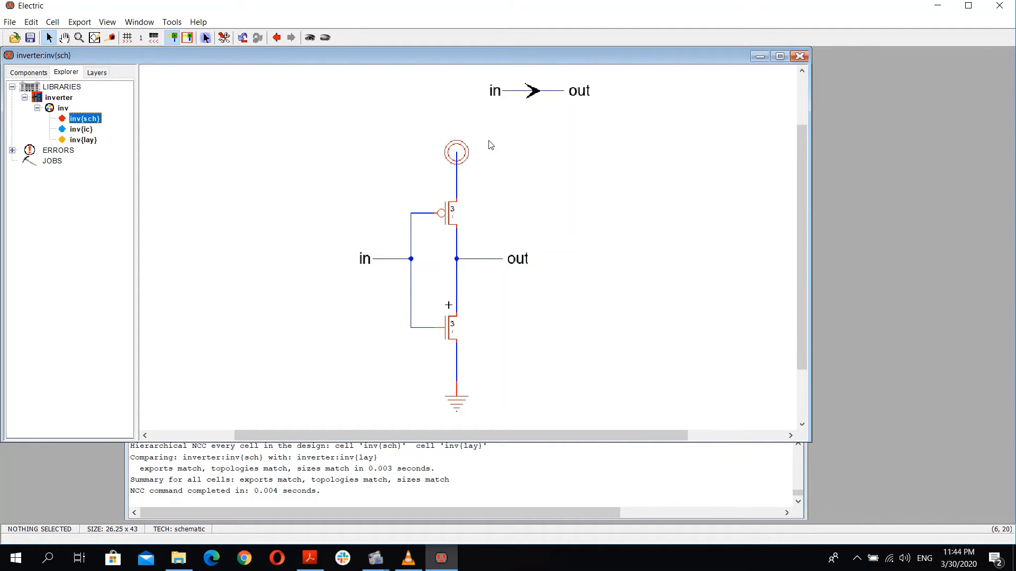
click(81, 141)
double_click(80, 141)
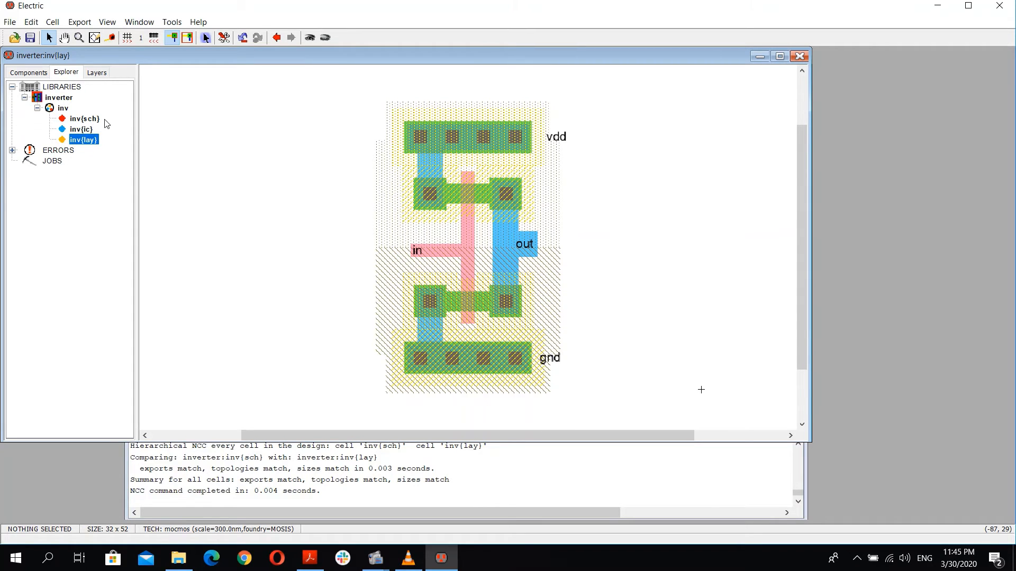
Step: Create a new schematic cell named inv_sim in the inverter library
click(57, 98)
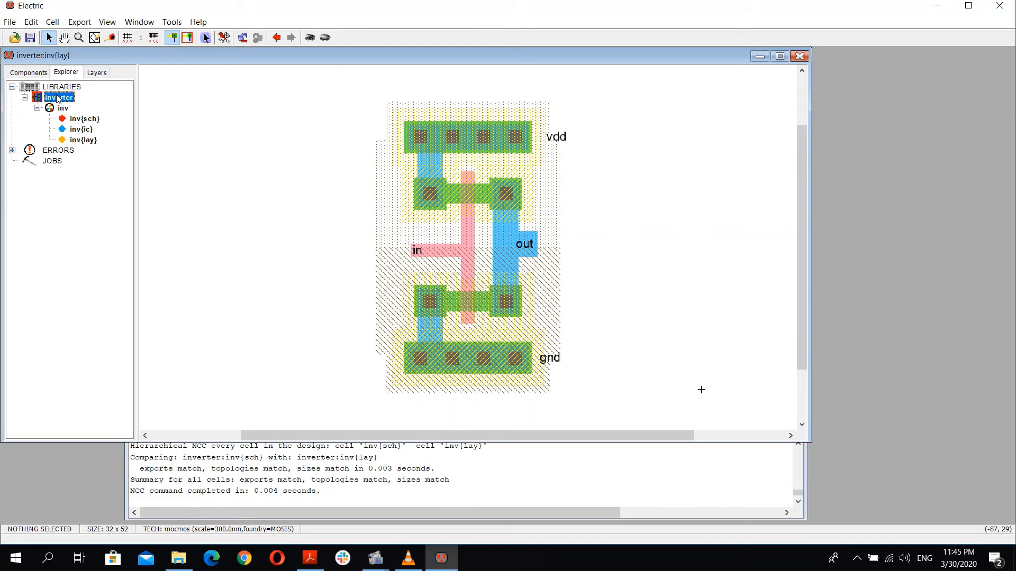
right_click(56, 99)
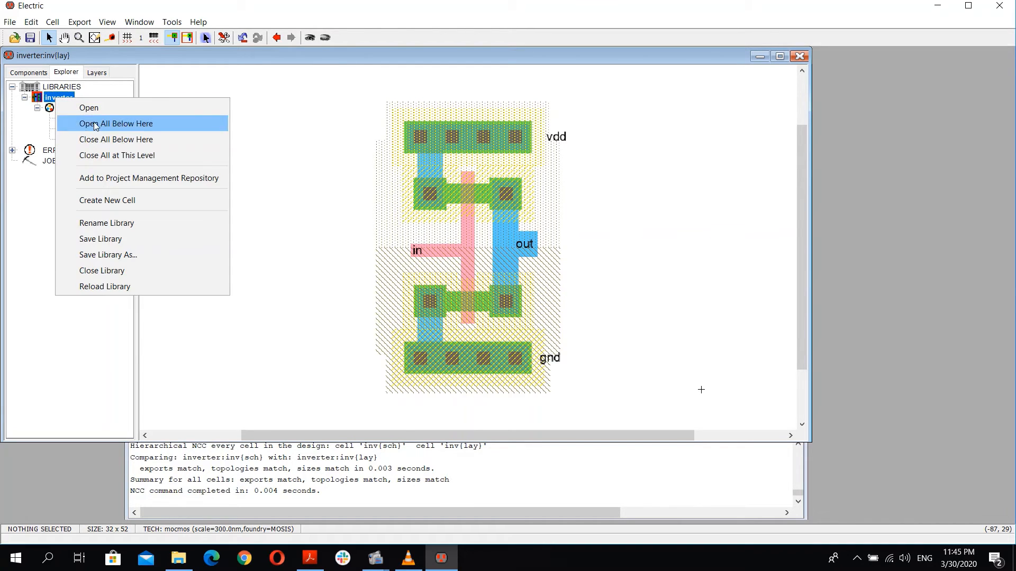
click(120, 203)
click(258, 120)
click(339, 102)
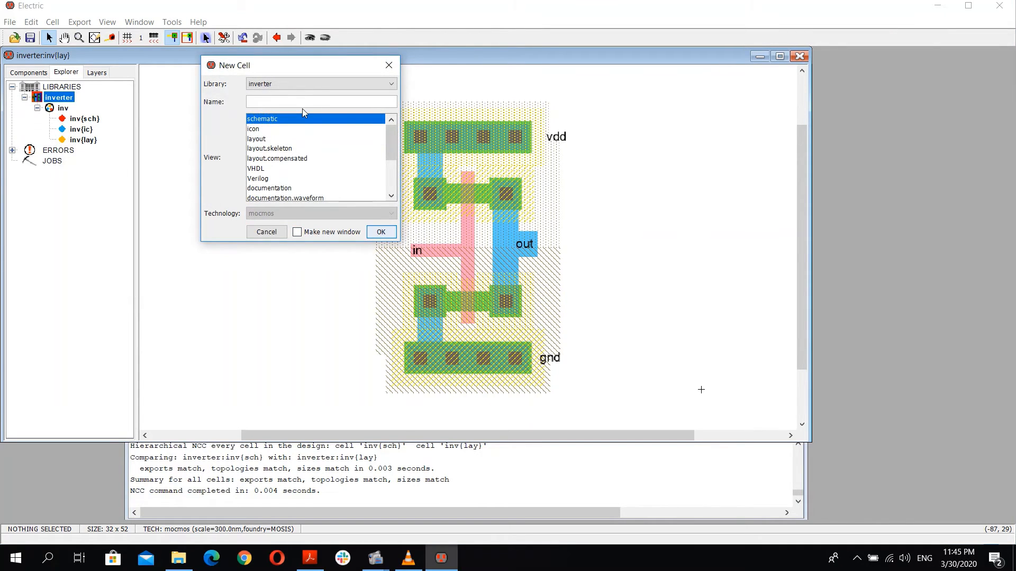
text(inv_sim)
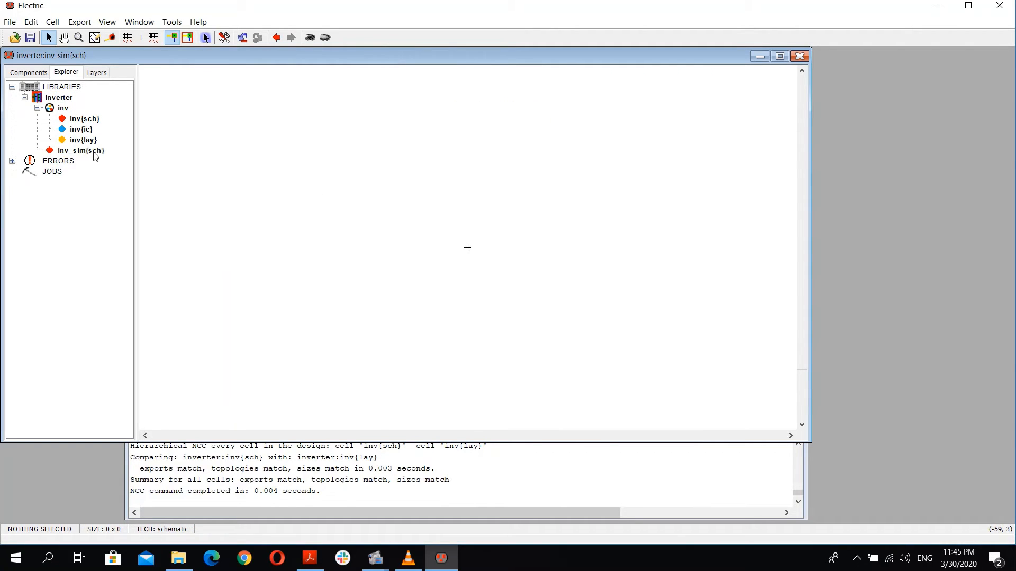
click(95, 154)
Step: Try to place an inverter instance into the schematic, then delete it
click(86, 117)
click(82, 128)
drag(214, 150, 446, 205)
click(460, 231)
mouse_move(499, 176)
mouse_down()
mouse_move(374, 234)
mouse_move(416, 222)
mouse_up()
key(Delete)
double_click(85, 119)
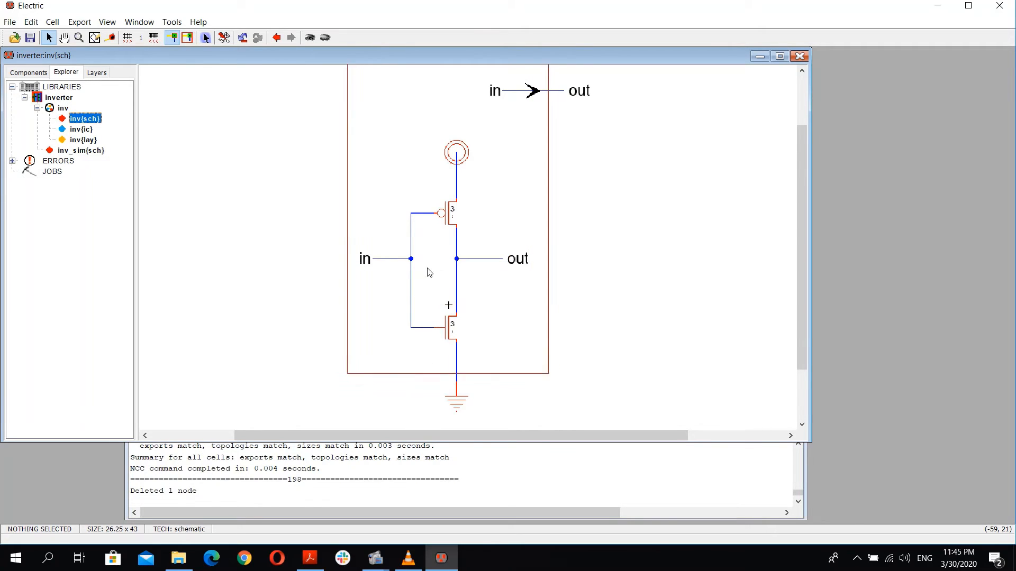
Step: Place an instance of the inv schematic in inv_sim, then delete it
click(74, 150)
double_click(83, 152)
drag(84, 119, 521, 230)
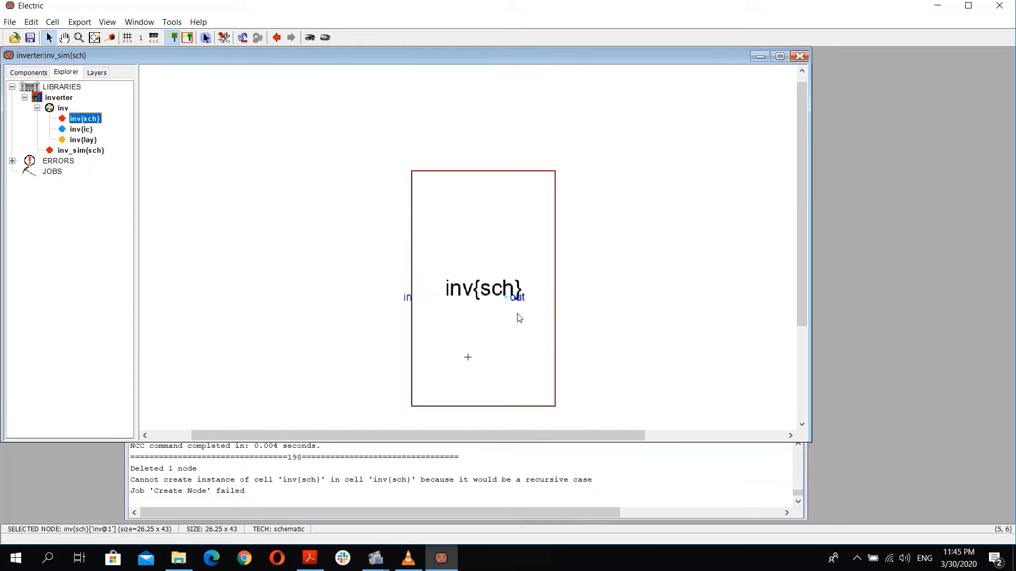
key(Delete)
Step: Place an instance of the inv layout in inv_sim, then delete it
click(73, 152)
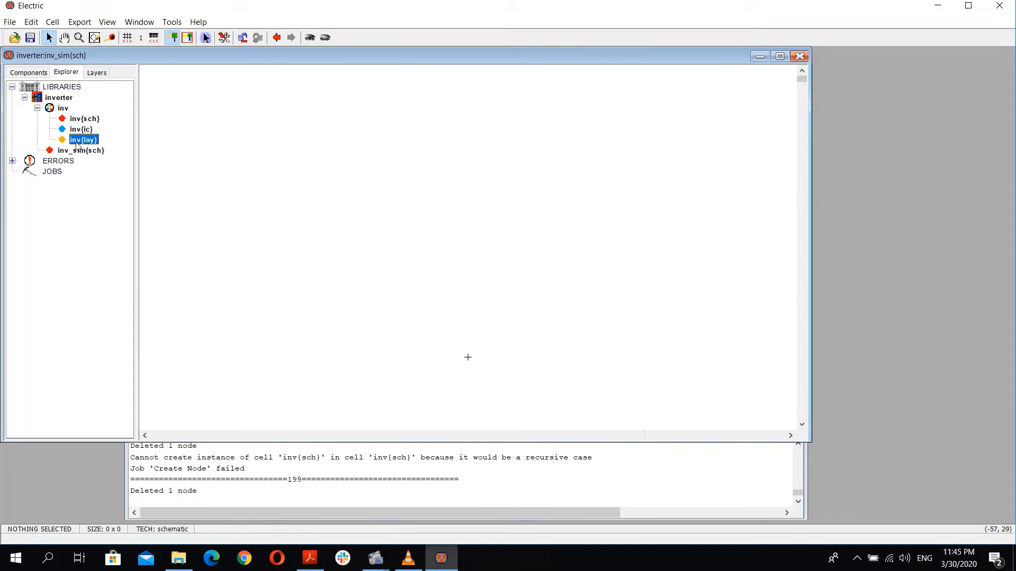
double_click(75, 141)
double_click(78, 153)
drag(83, 139, 640, 370)
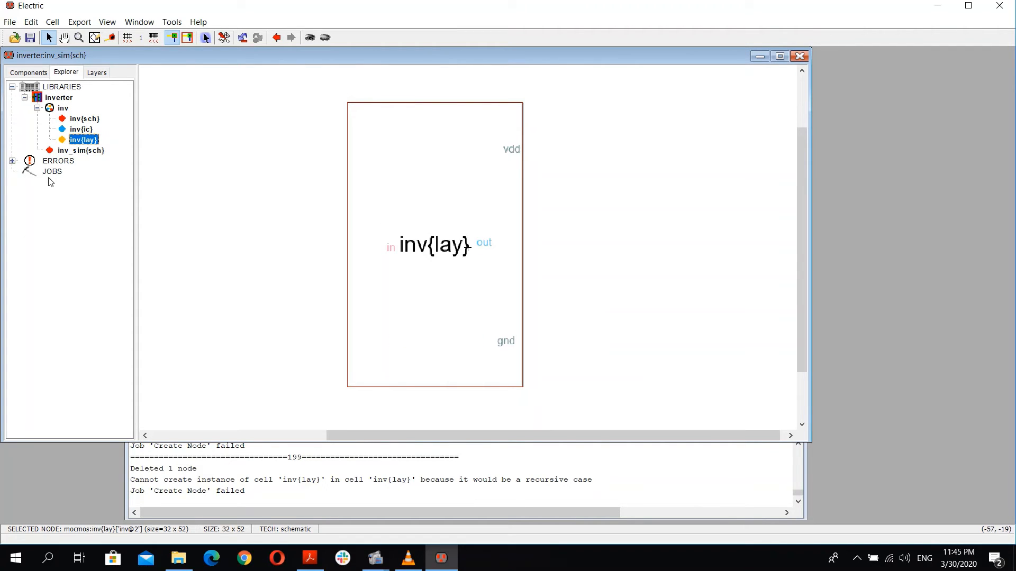
drag(550, 102, 318, 402)
key(Delete)
Step: Place an instance of the inv icon in the inv_sim schematic
click(99, 153)
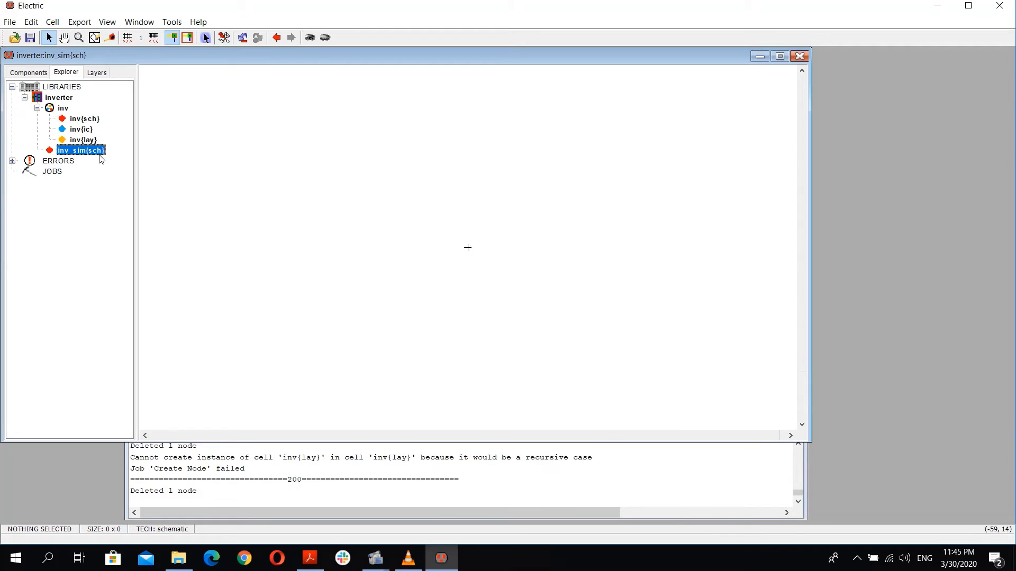
drag(83, 133, 467, 207)
click(419, 241)
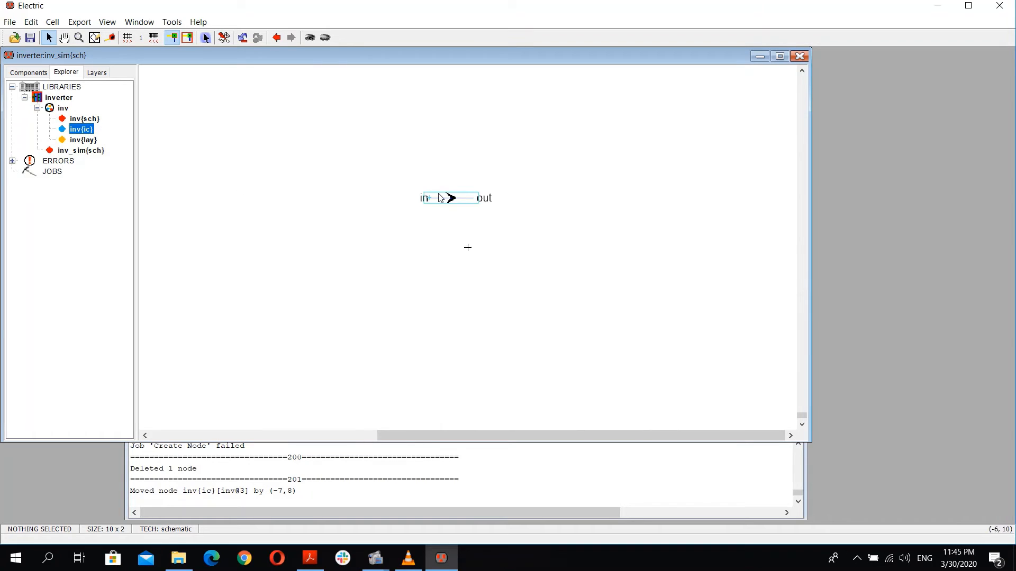
ctrl+scroll(449, 200, up, 2)
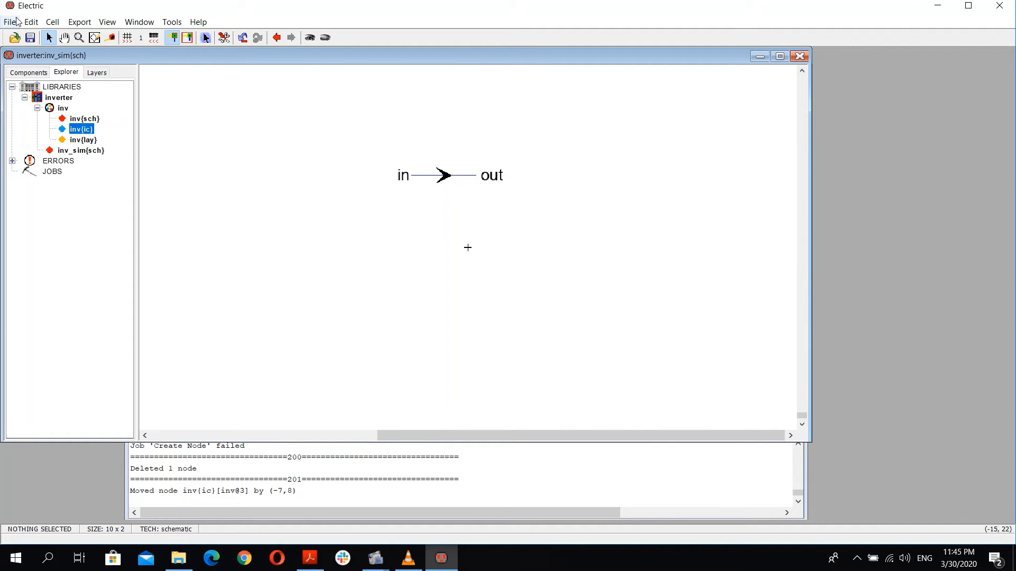
Step: Reposition the icon and draw wires from its in and out ports to new pins on either side
click(410, 179)
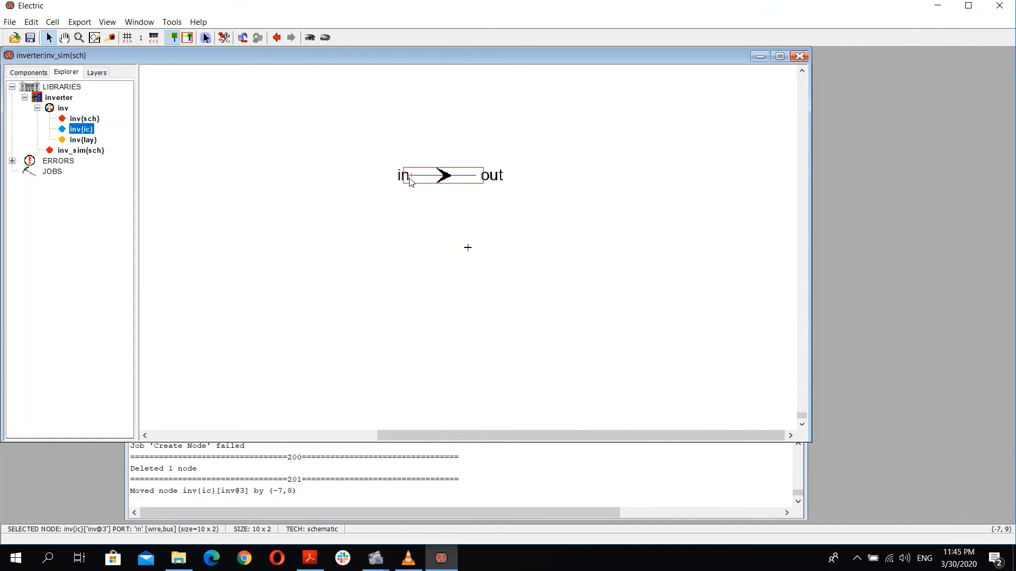
click(375, 204)
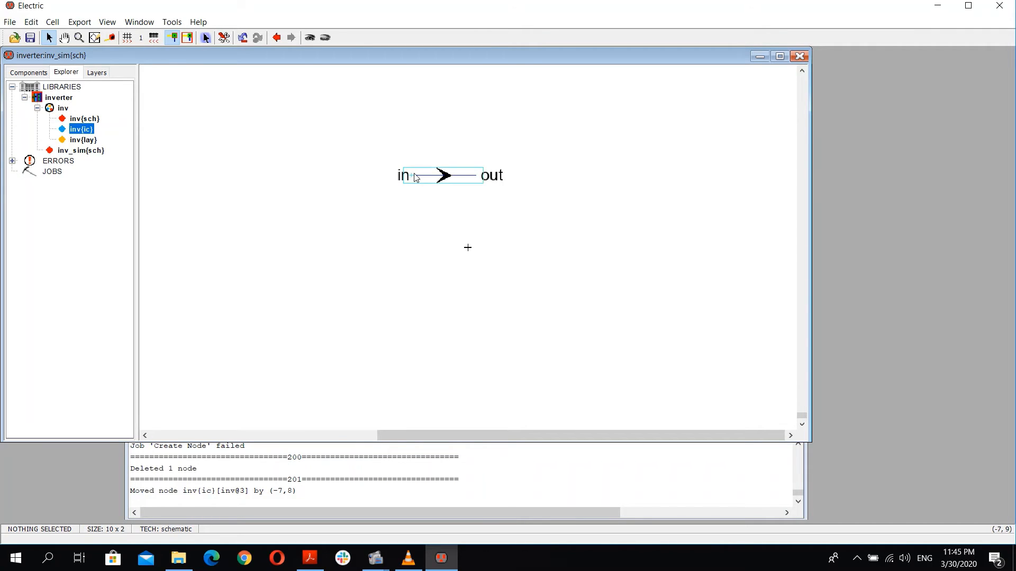
drag(427, 182, 386, 198)
click(359, 241)
click(360, 192)
right_click(323, 191)
click(324, 204)
click(444, 199)
right_click(520, 208)
click(470, 220)
Step: Export the left wire pin as A
click(324, 192)
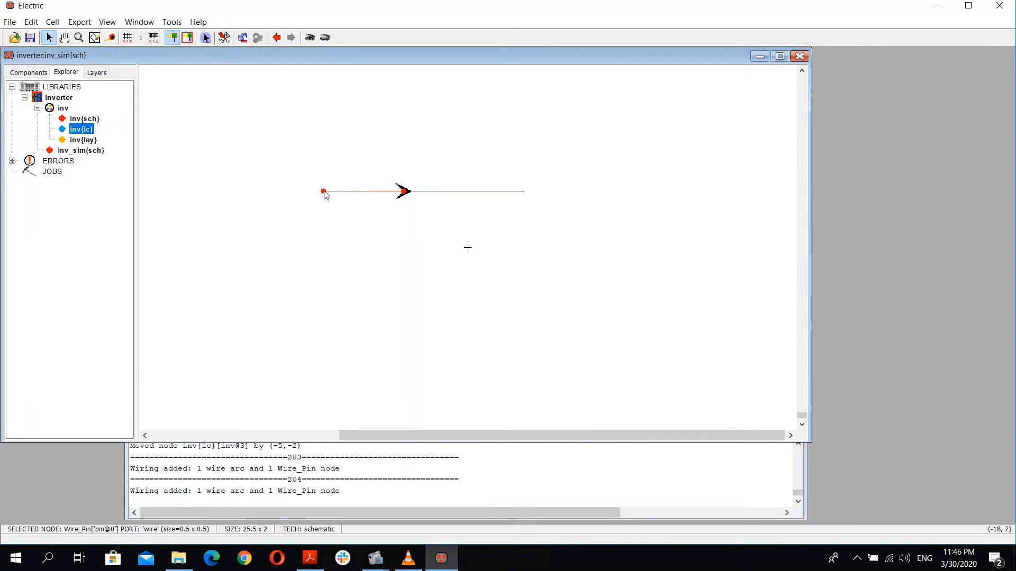
key(ctrl+e)
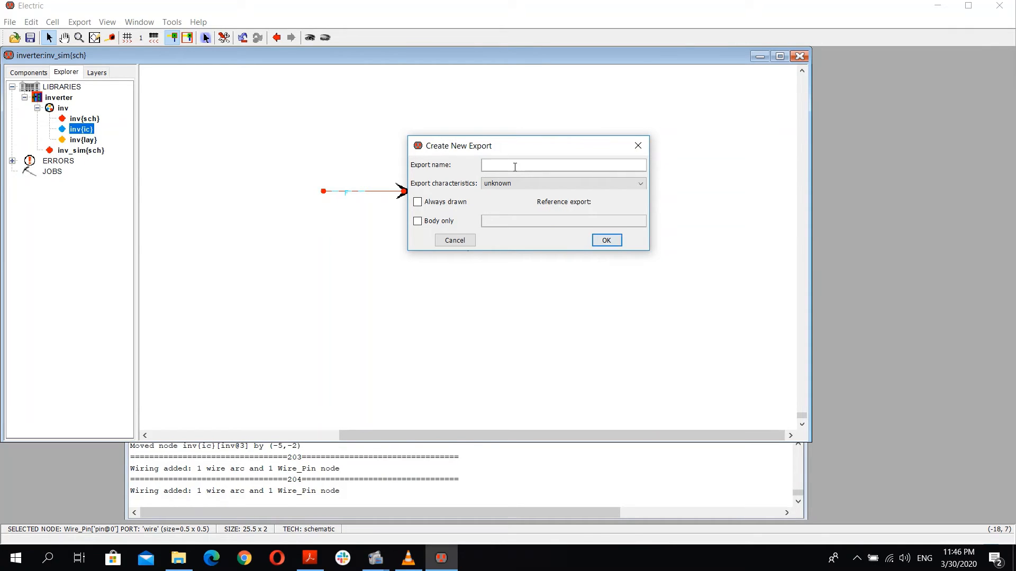
text(A)
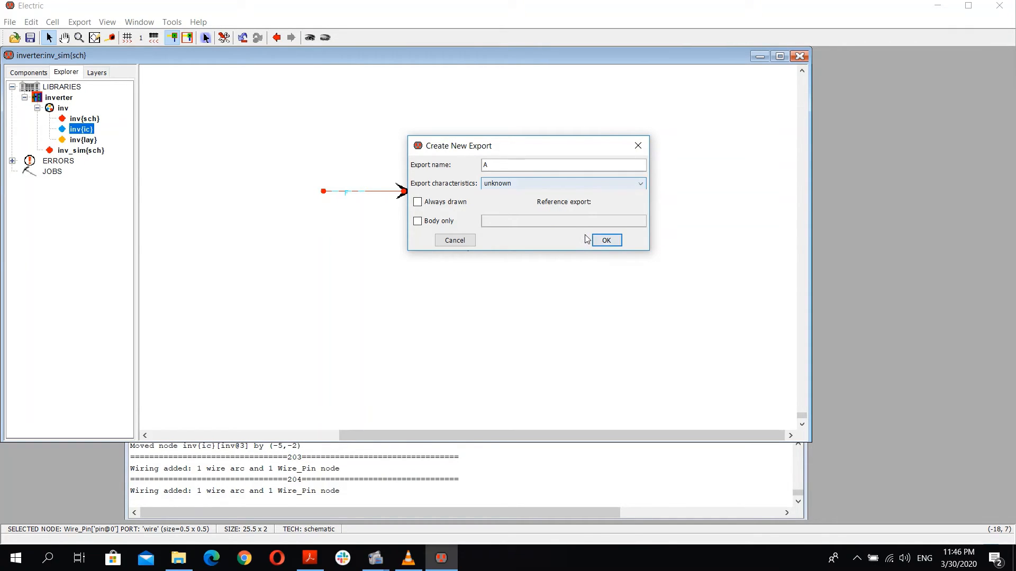
click(602, 240)
Step: Export the right wire pin as OUT
click(527, 191)
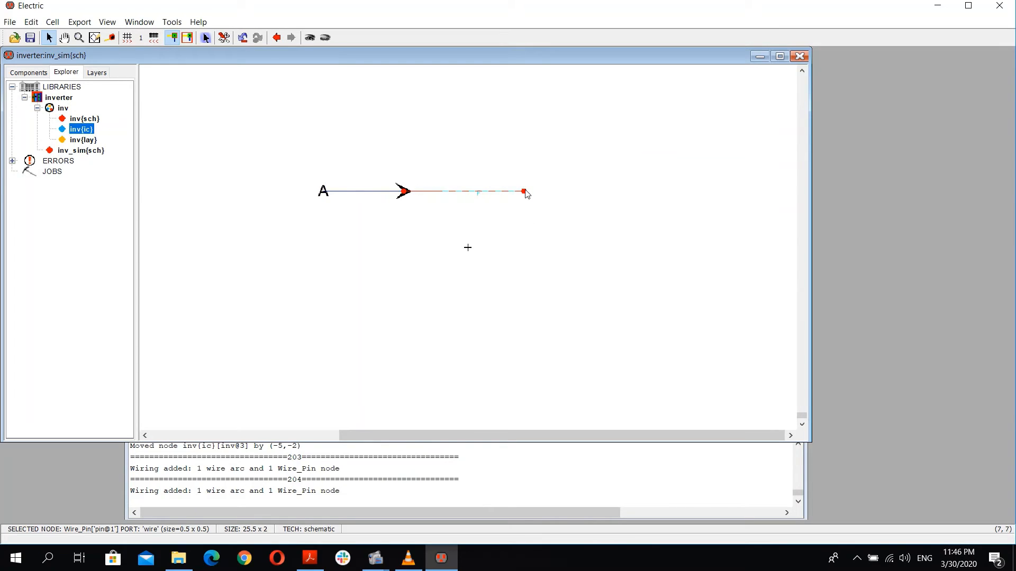
key(ctrl+e)
text(0)
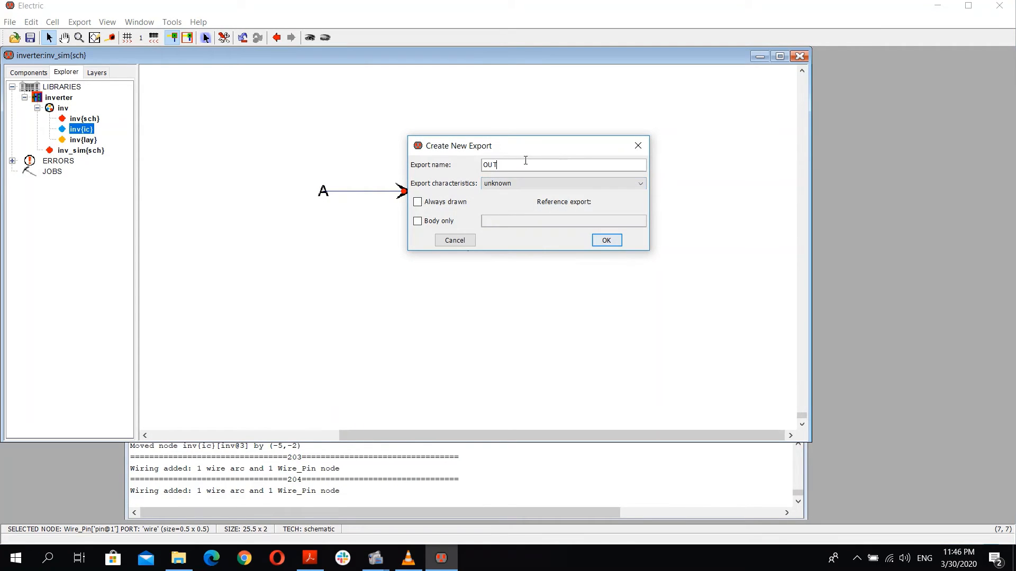
drag(525, 160, 424, 154)
click(607, 241)
Step: Move the OUT and A export labels slightly away from the wire ends
drag(541, 203, 560, 204)
click(325, 199)
drag(325, 199, 307, 195)
click(418, 243)
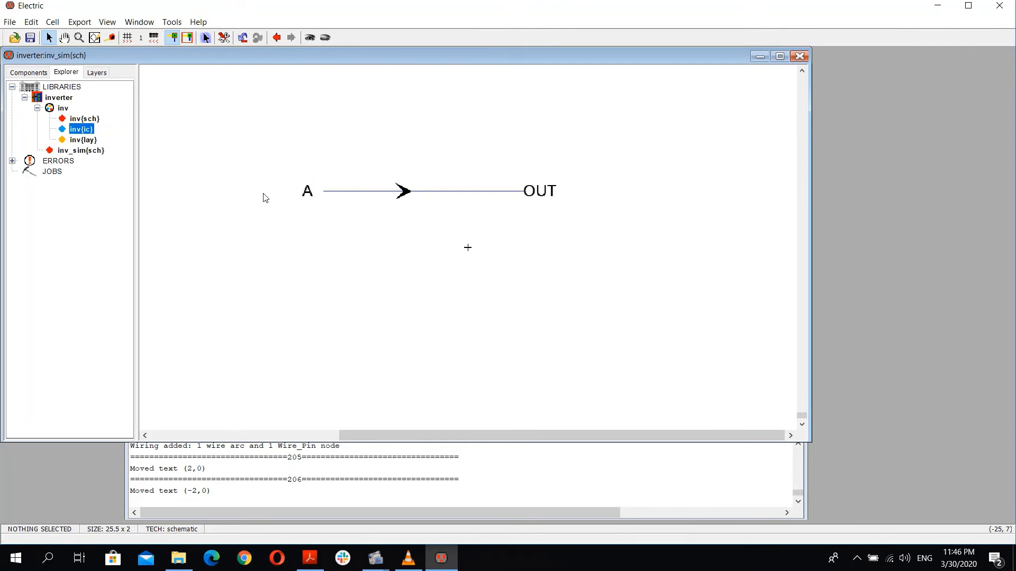
Step: Open Preferences and examine the Spice/CDL settings, including the Spice run program path
click(10, 26)
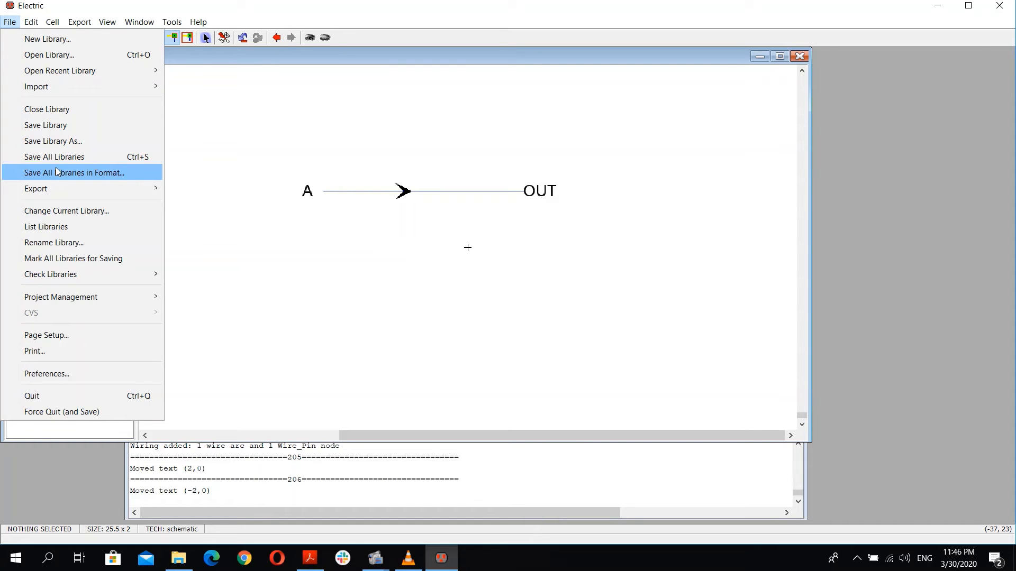
click(72, 373)
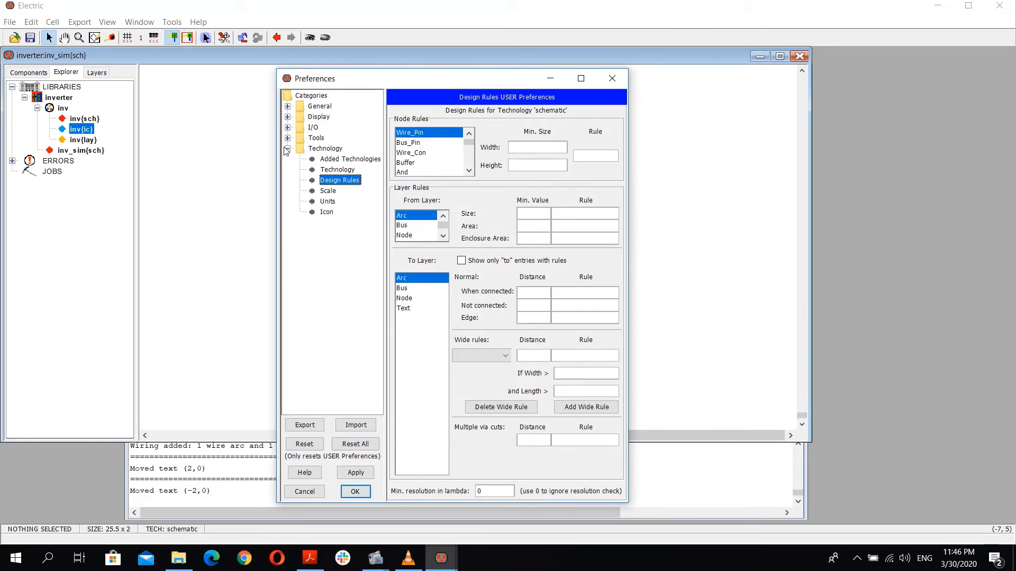
click(287, 149)
click(287, 138)
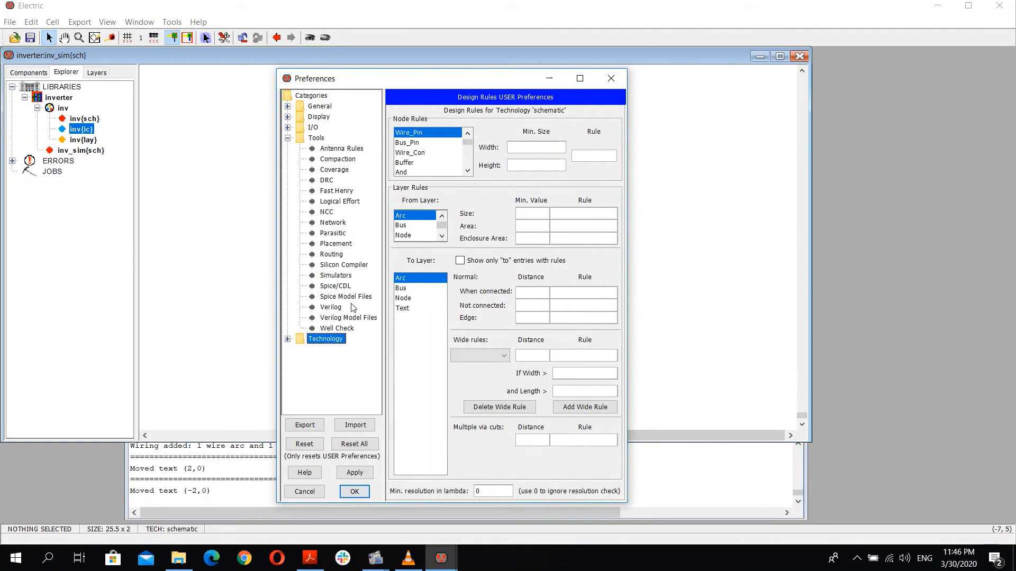
click(335, 287)
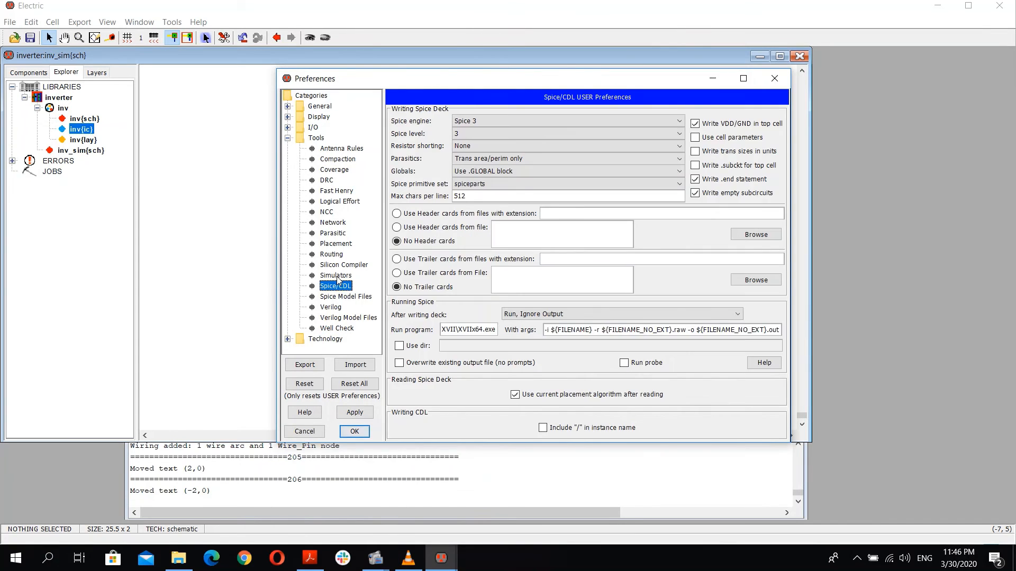
click(338, 276)
click(335, 286)
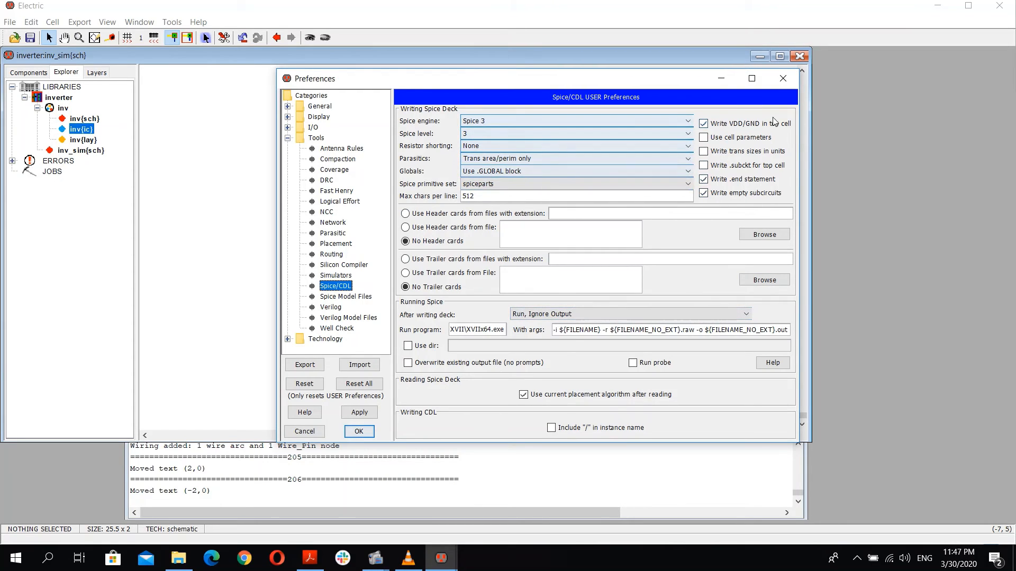
triple_click(485, 329)
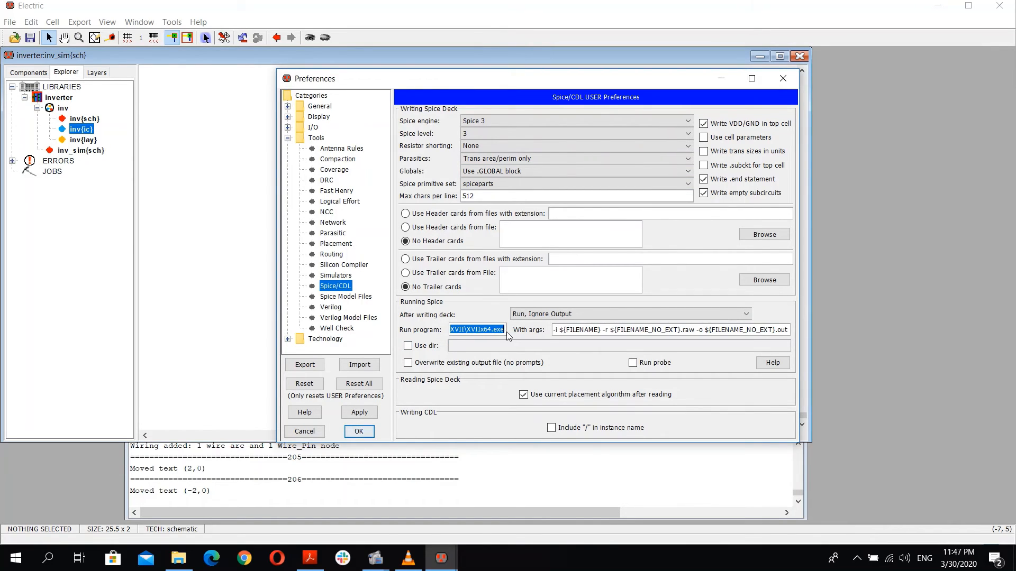
click(505, 330)
key(ctrl+a)
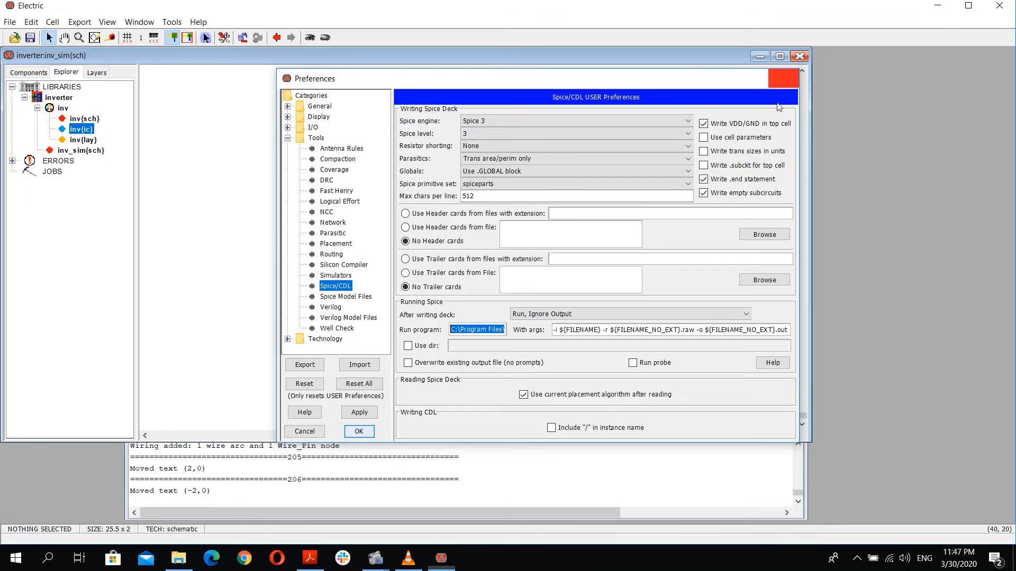
click(786, 82)
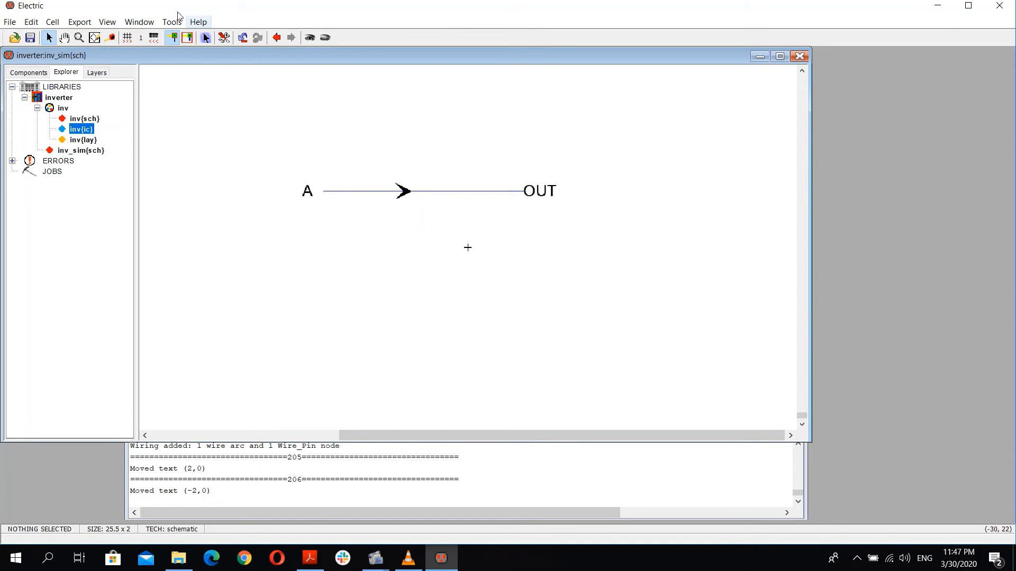
click(113, 24)
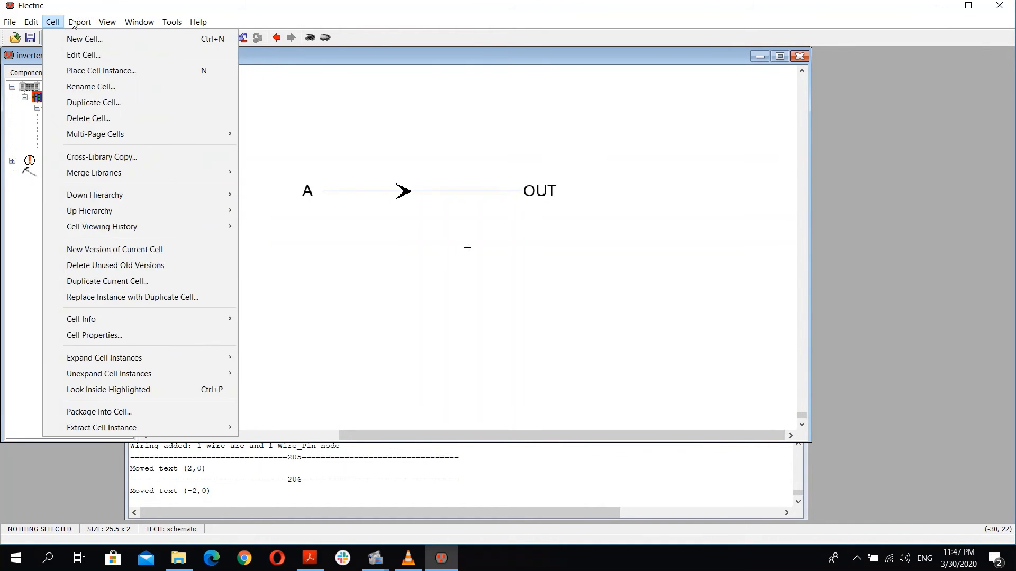
mouse_move(85, 26)
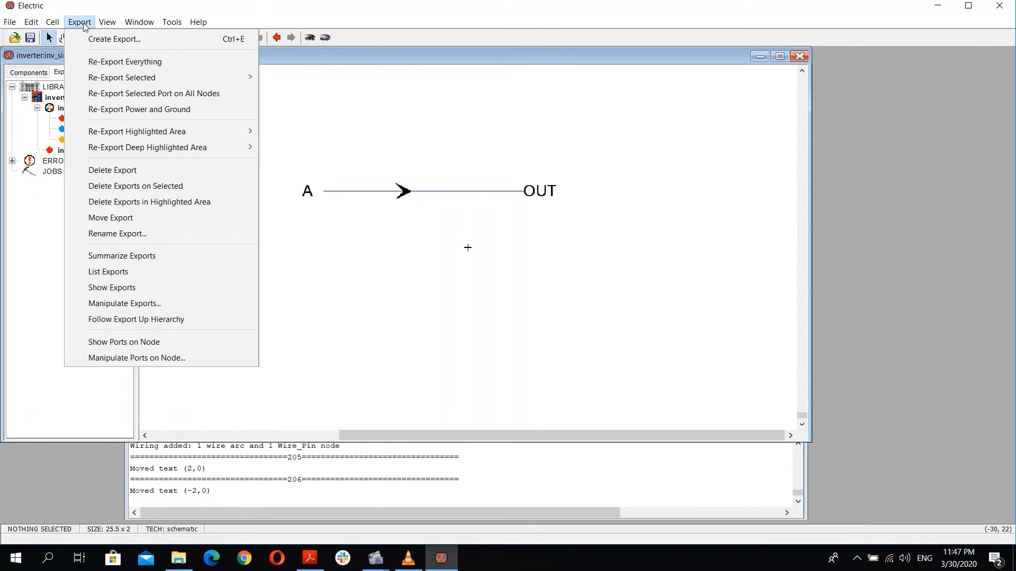
mouse_move(164, 27)
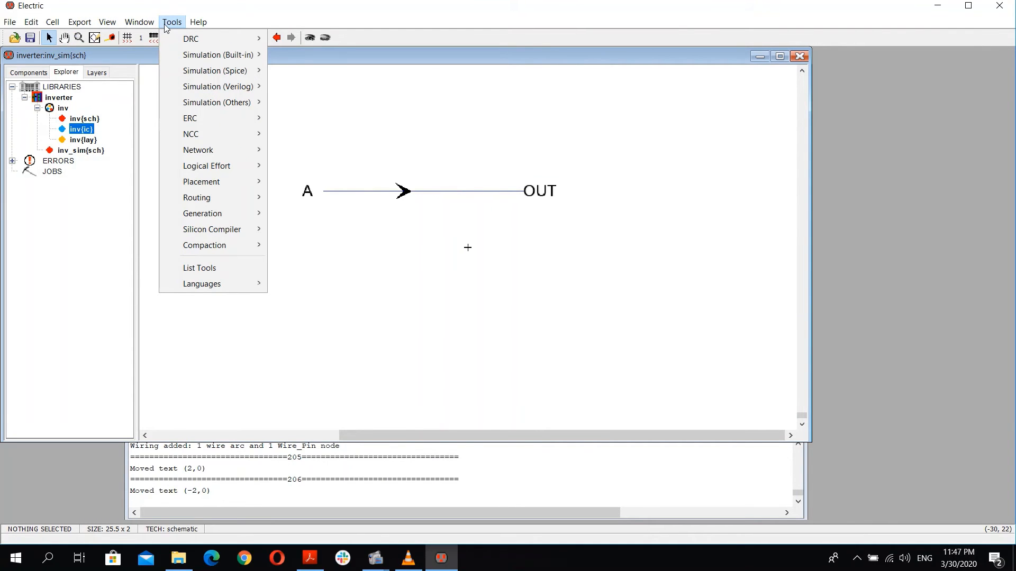
mouse_move(222, 71)
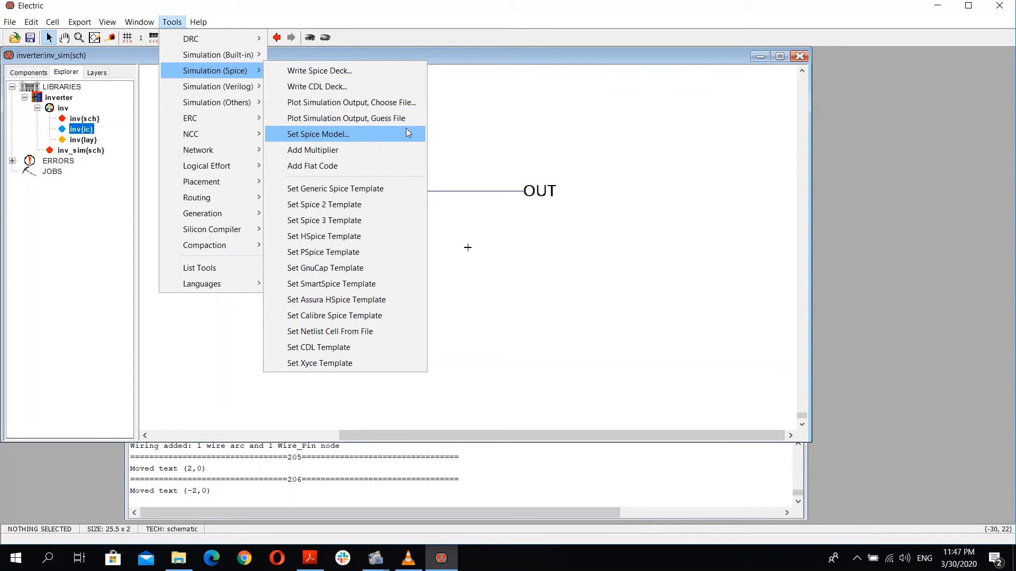
click(316, 5)
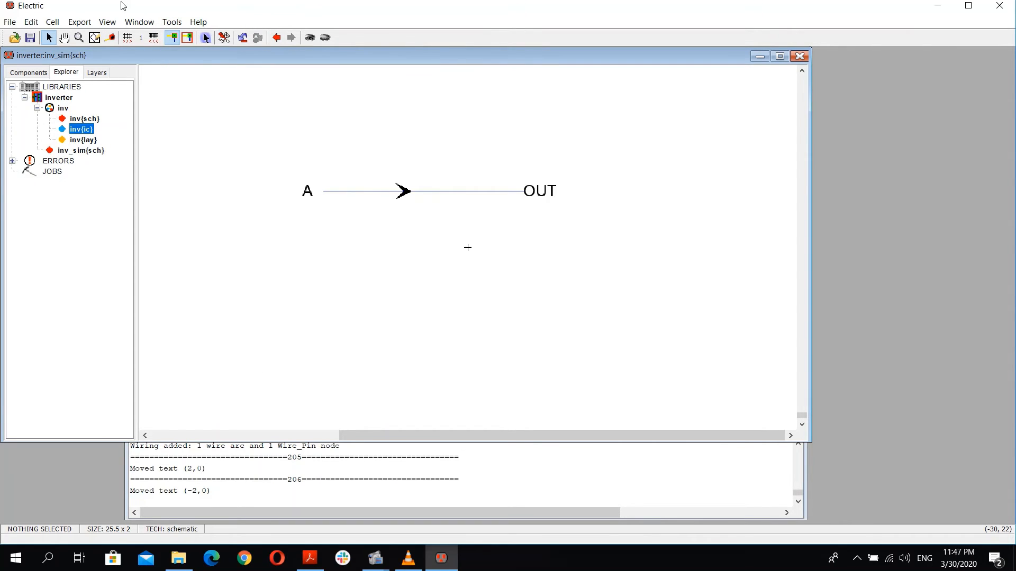
click(52, 22)
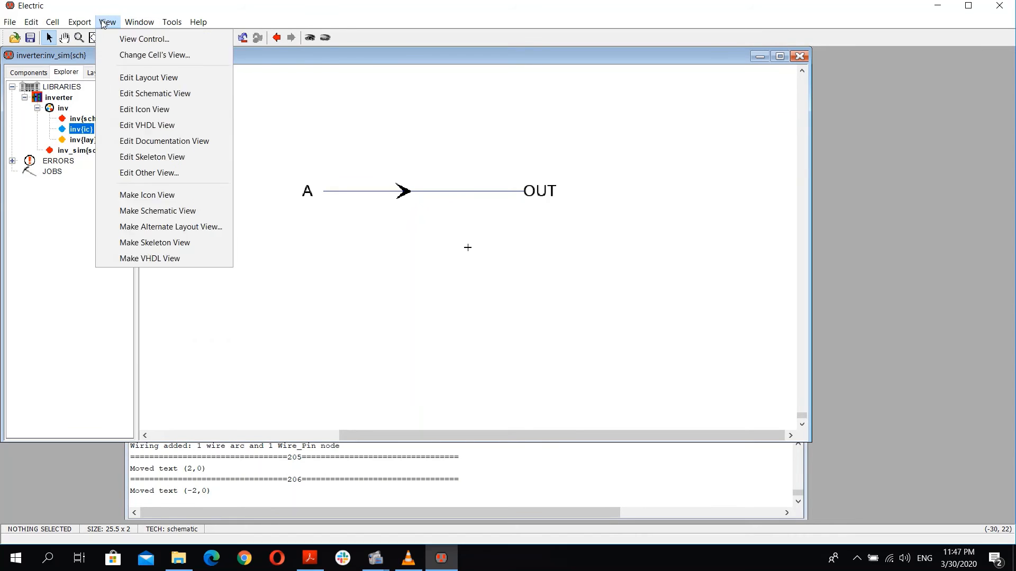
mouse_move(10, 23)
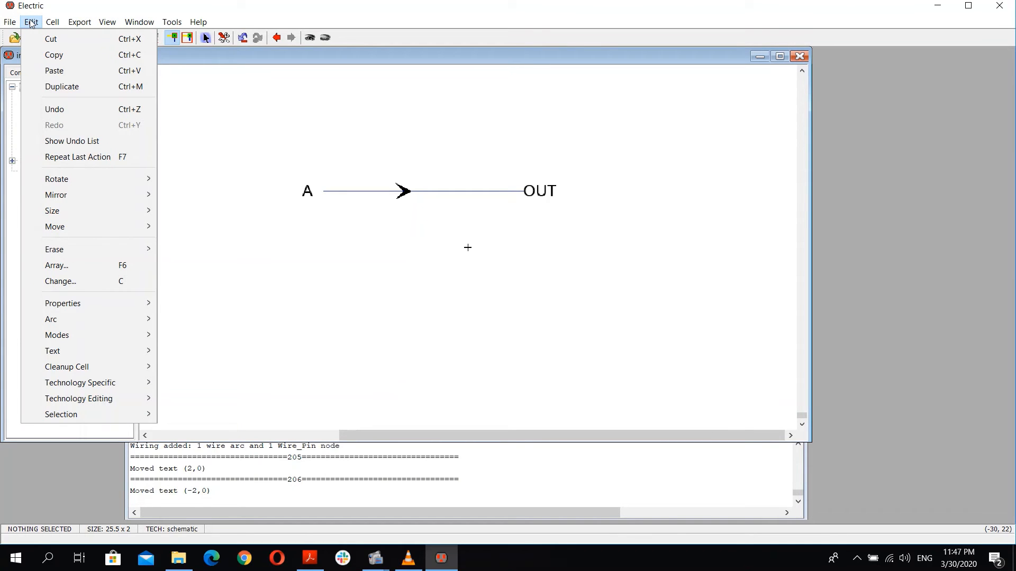
mouse_move(375, 558)
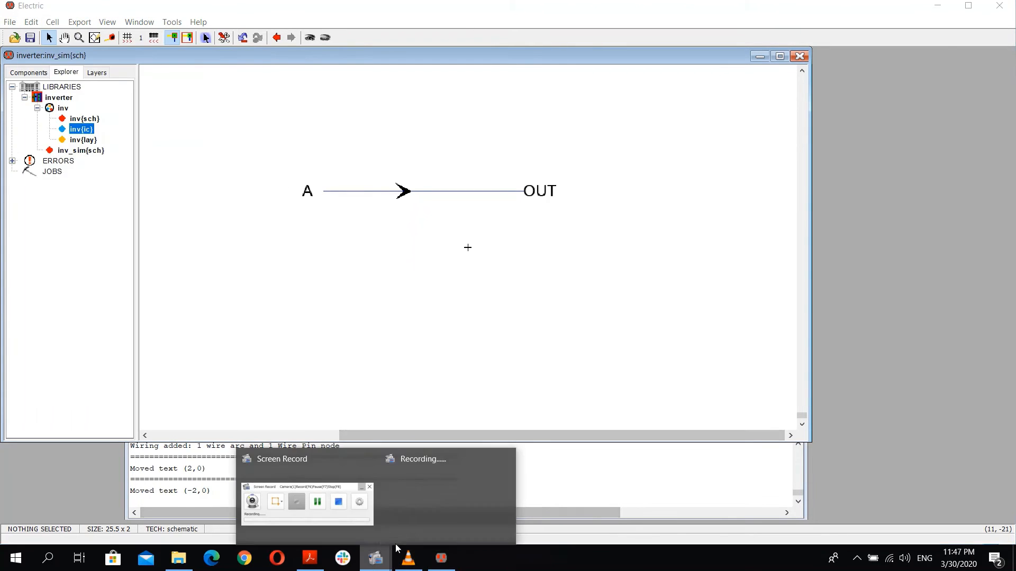
click(335, 512)
click(827, 233)
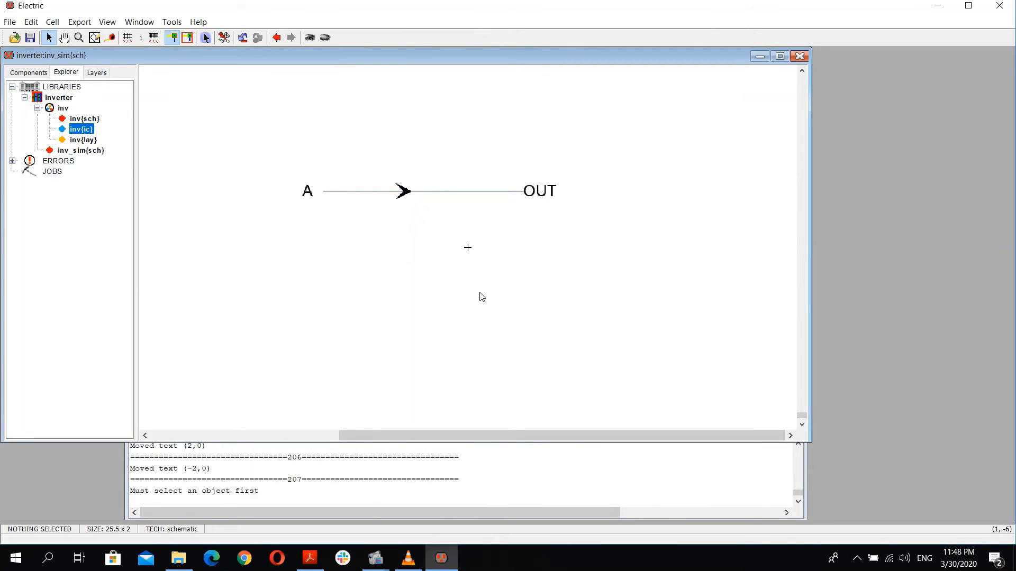
Step: Place a SPICE Code text node below the wire in the inv_sim schematic
click(40, 75)
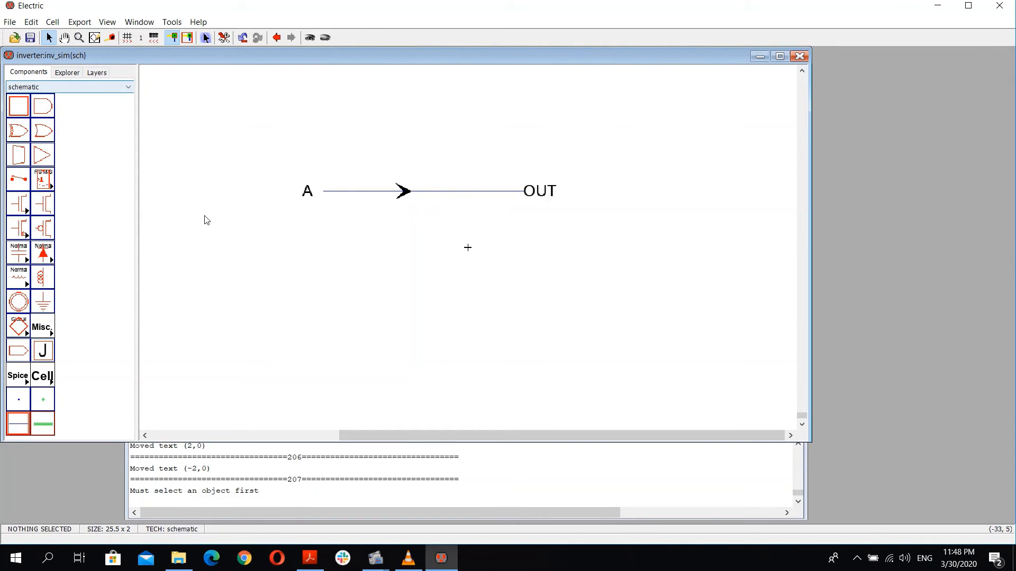
click(78, 75)
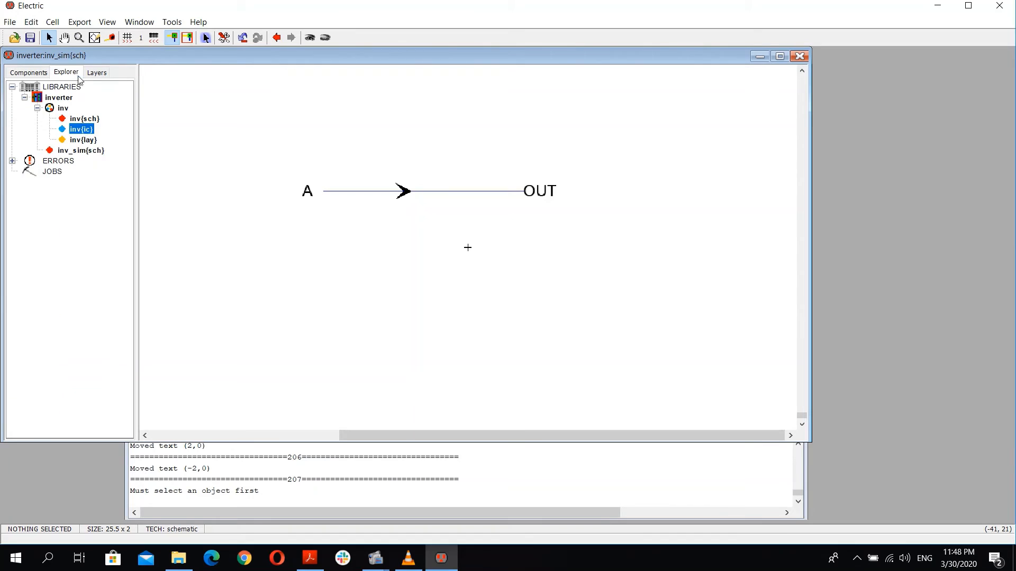
double_click(84, 151)
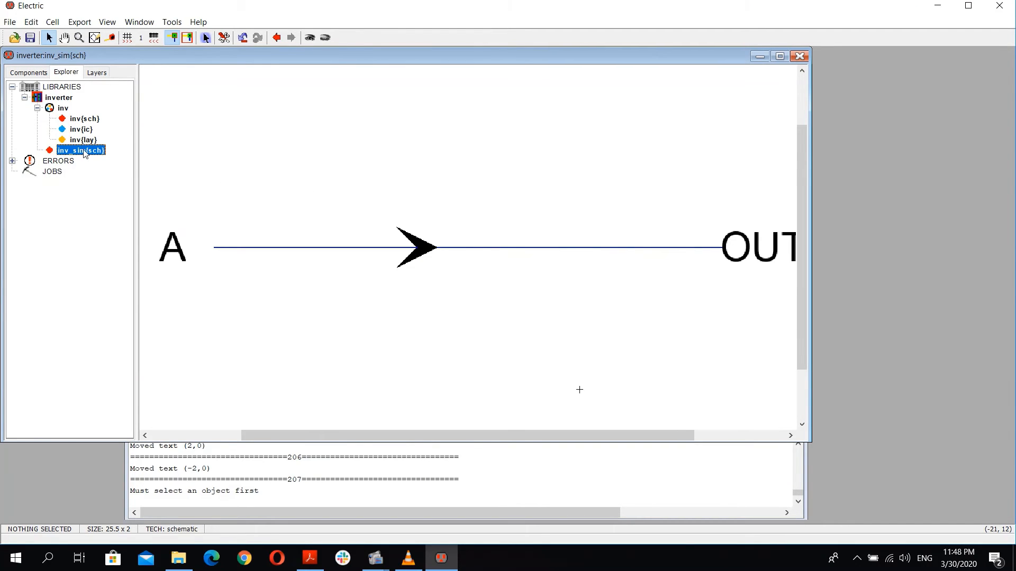
ctrl+scroll(567, 242, down, 3)
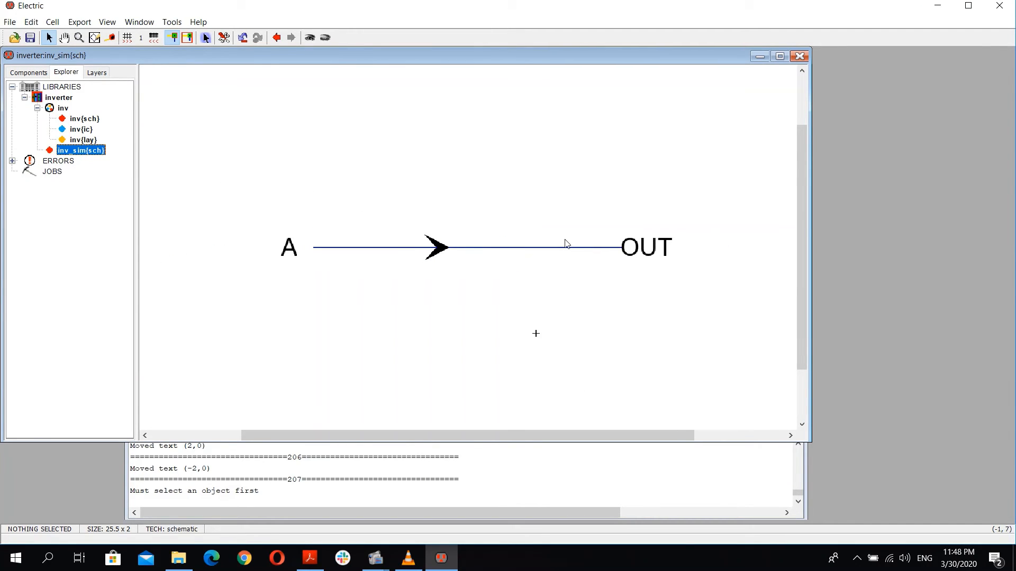
click(16, 74)
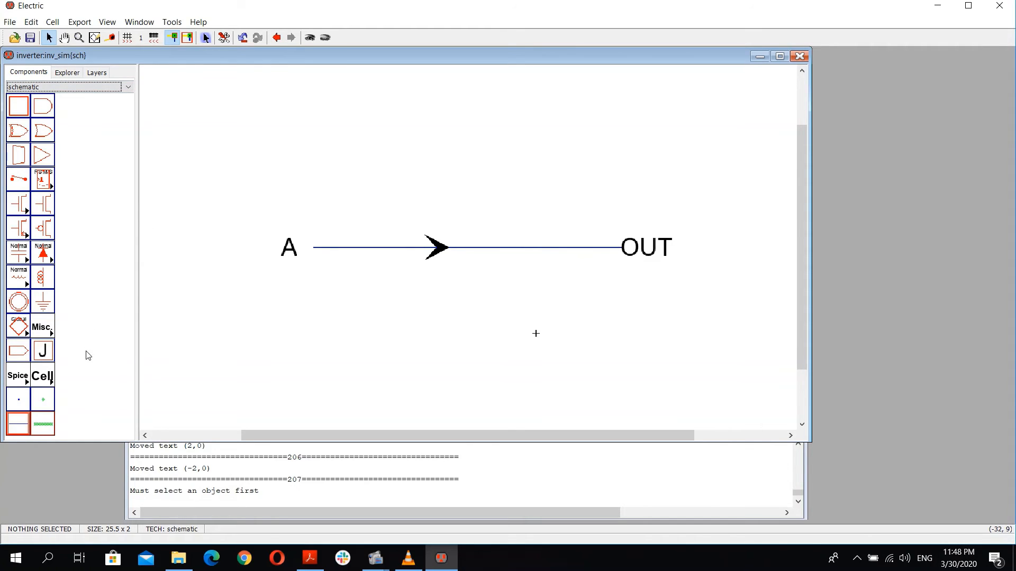
click(42, 328)
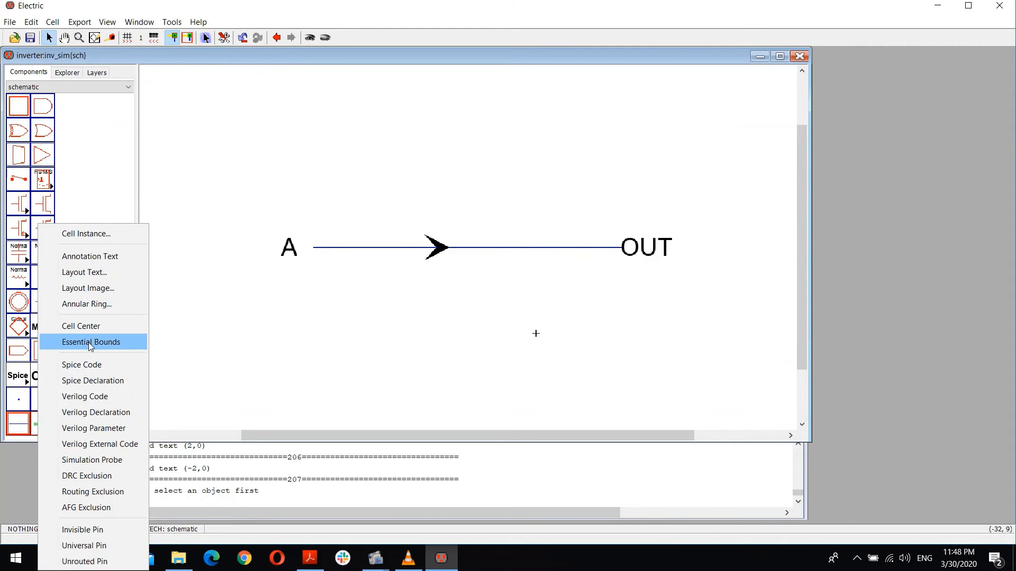
click(98, 362)
click(447, 333)
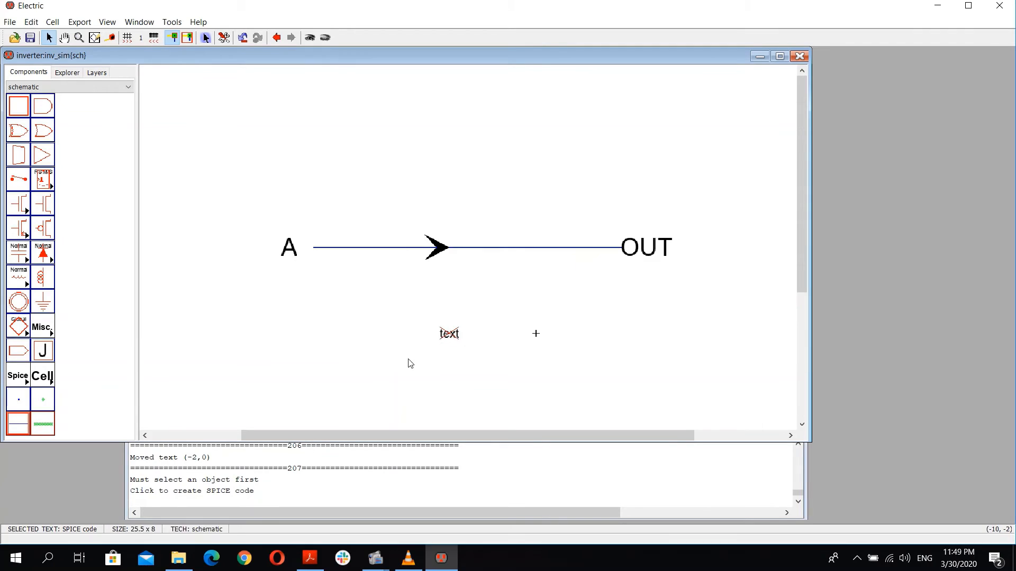
ctrl+scroll(457, 357, up, 3)
ctrl+scroll(439, 368, down, 2)
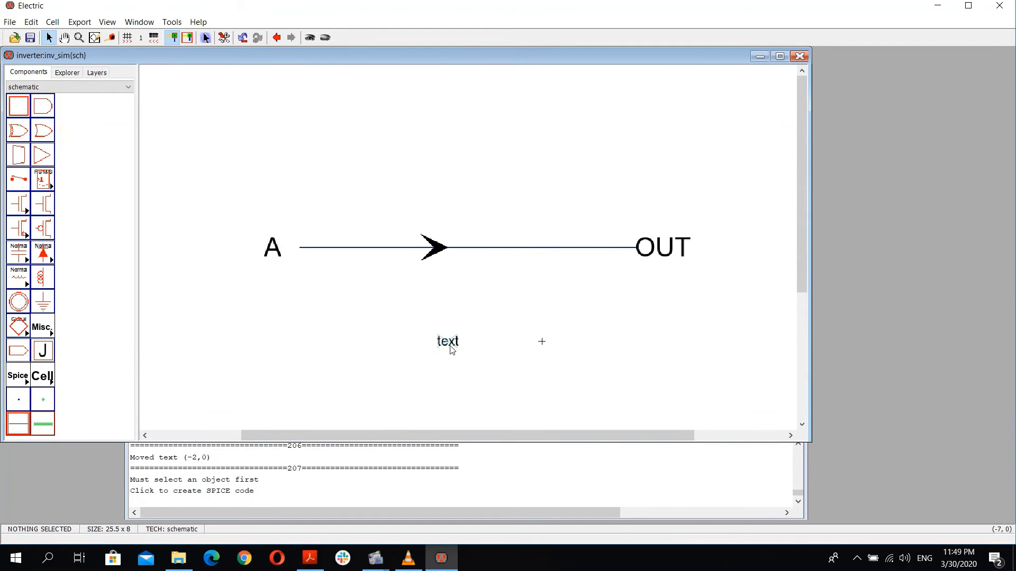
scroll(467, 360, down, 2)
scroll(468, 331, up, 2)
Step: Switch to File Explorer and launch a second instance of electric-9.07.jar from the Digital Design 2 folder
click(143, 539)
click(175, 557)
mouse_move(173, 565)
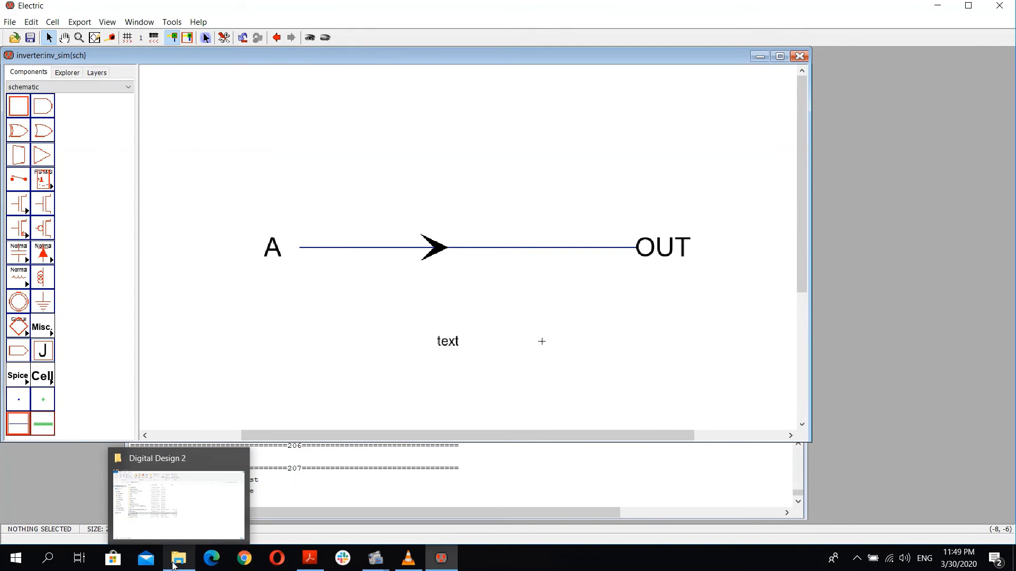
click(179, 532)
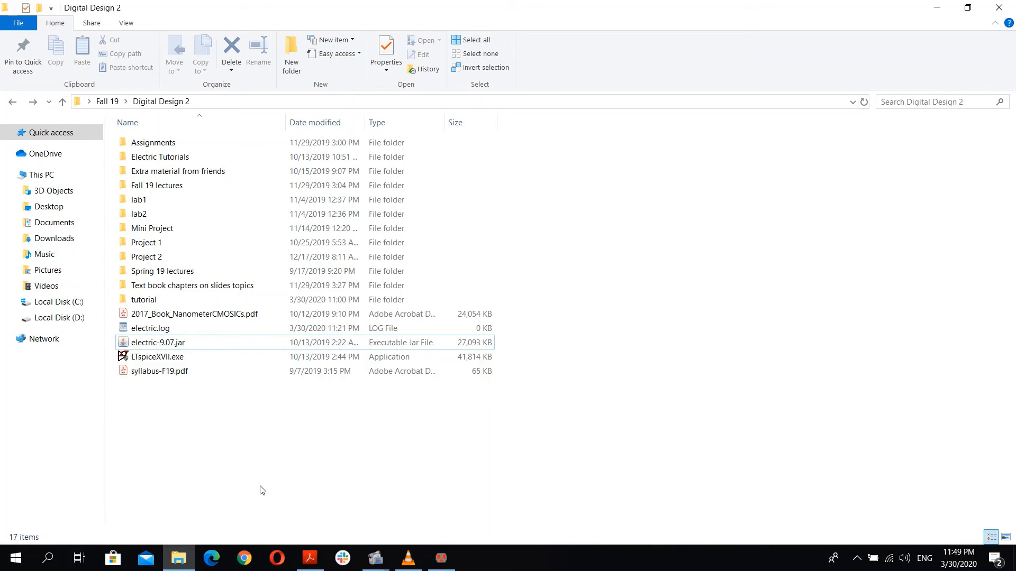
key(Up)
key(Up)
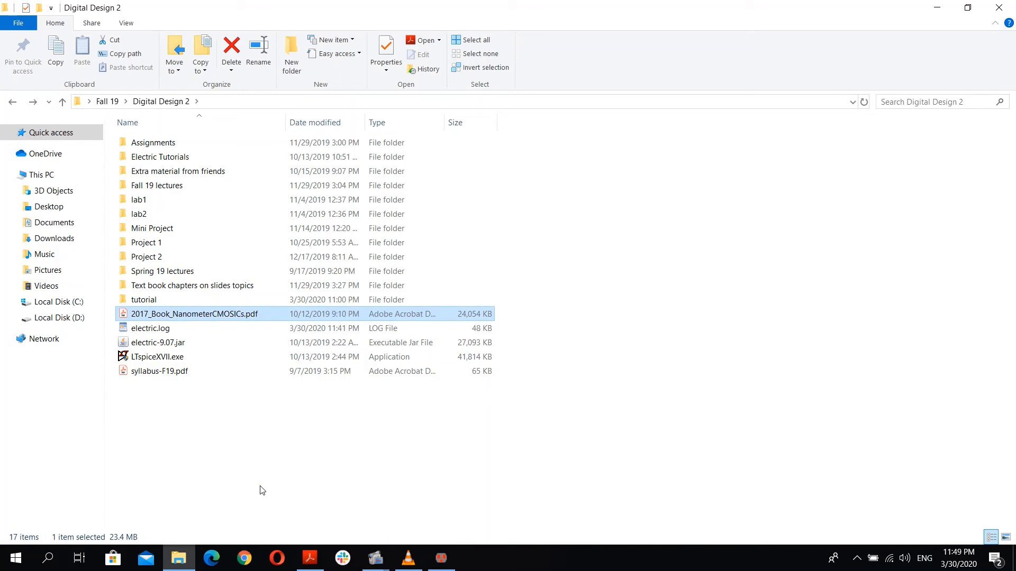
key(Down)
key(Down)
key(Down)
key(Up)
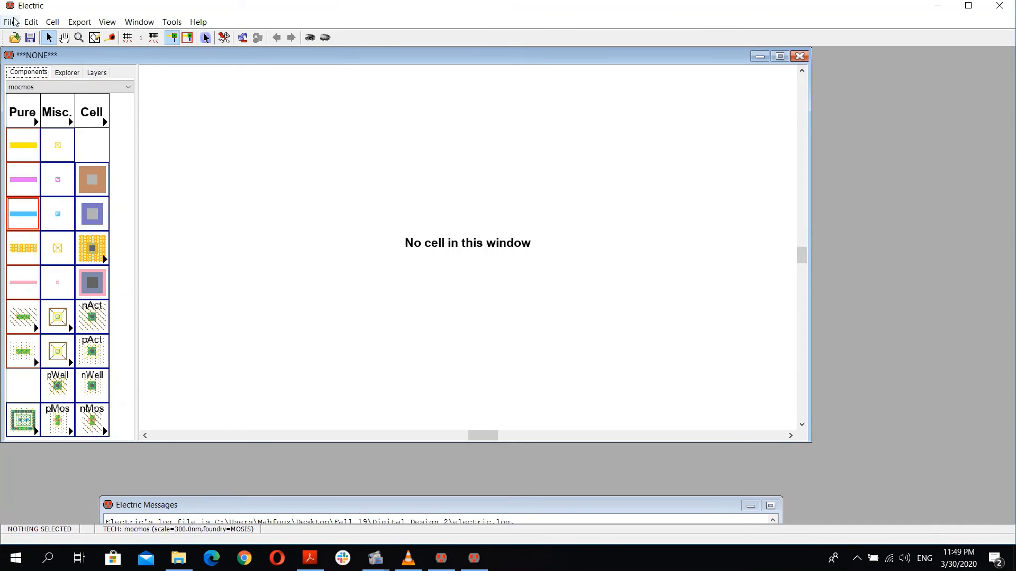
Step: Open the Inverter.jelib library from the Project 1 inverter folder
click(11, 22)
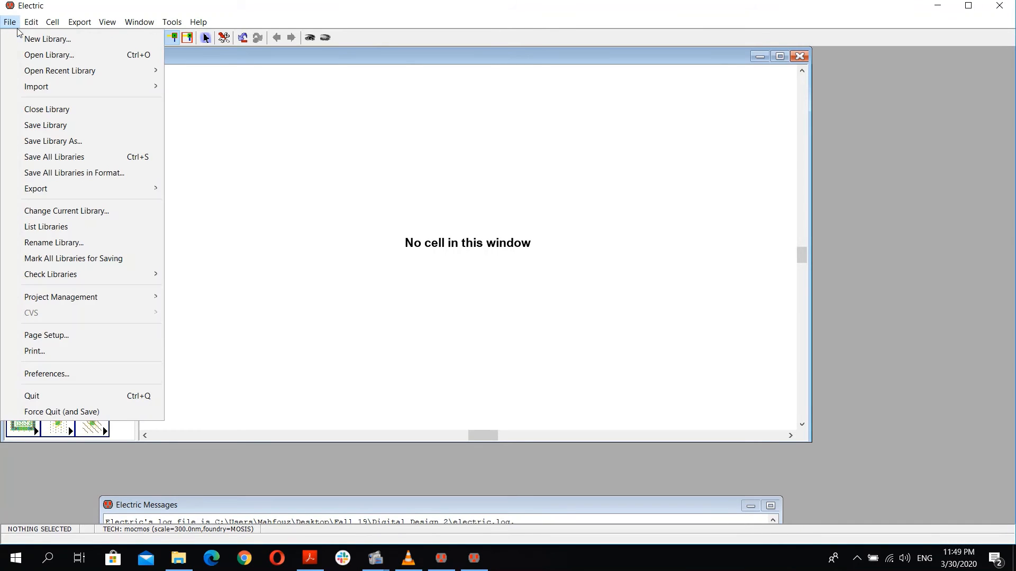
click(65, 59)
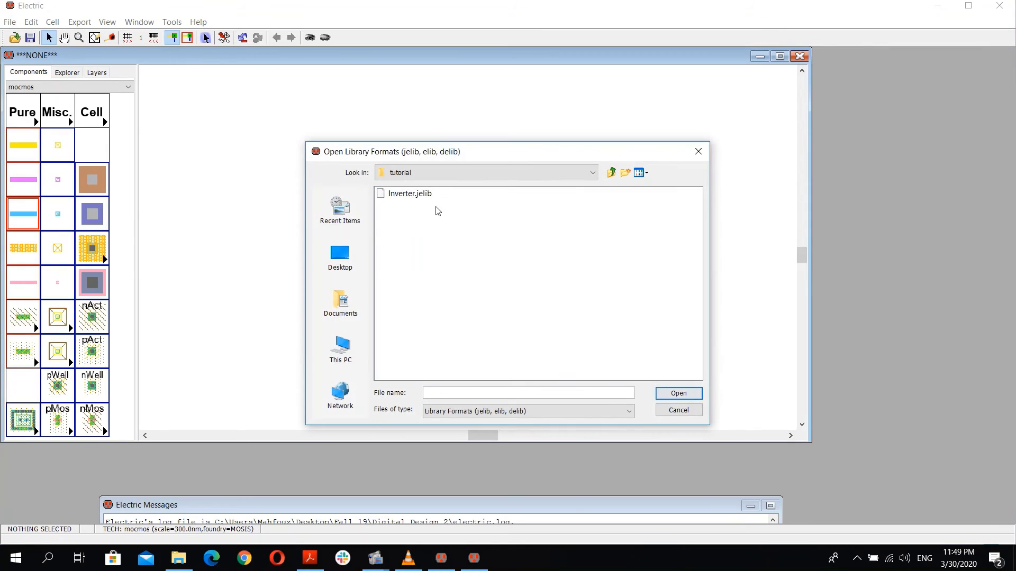
click(611, 173)
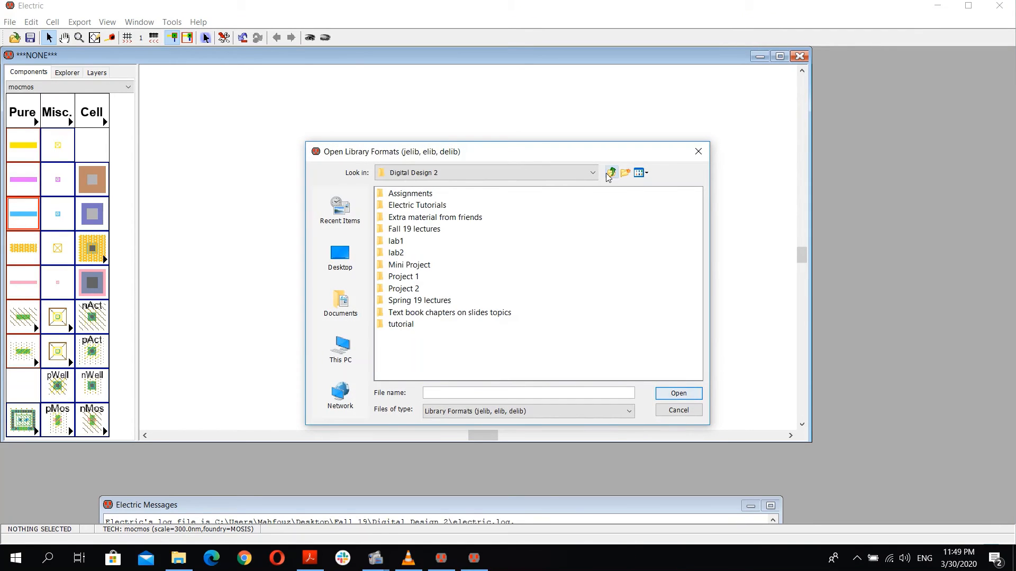
double_click(412, 276)
click(411, 242)
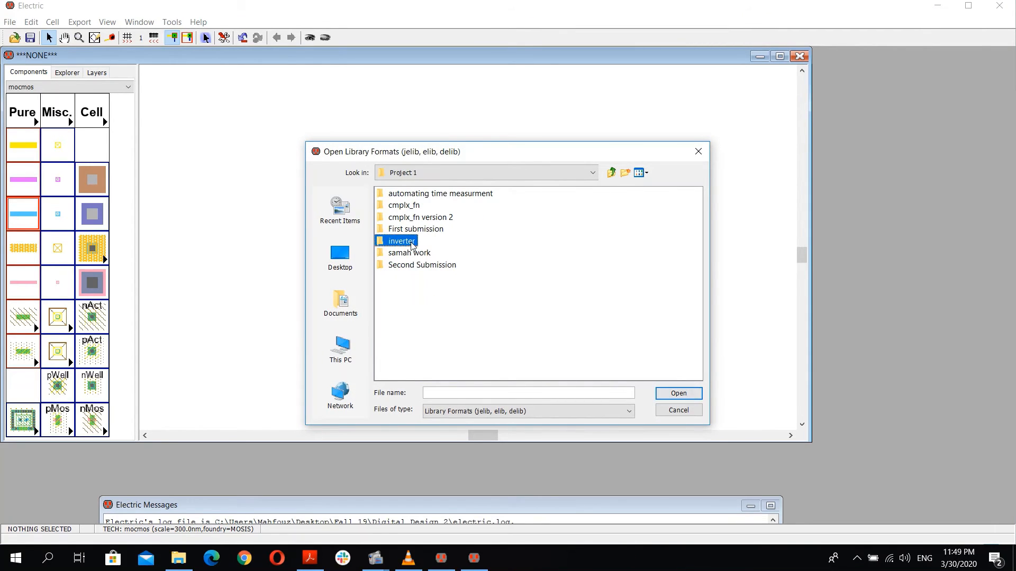
click(412, 241)
click(396, 252)
double_click(400, 242)
double_click(398, 194)
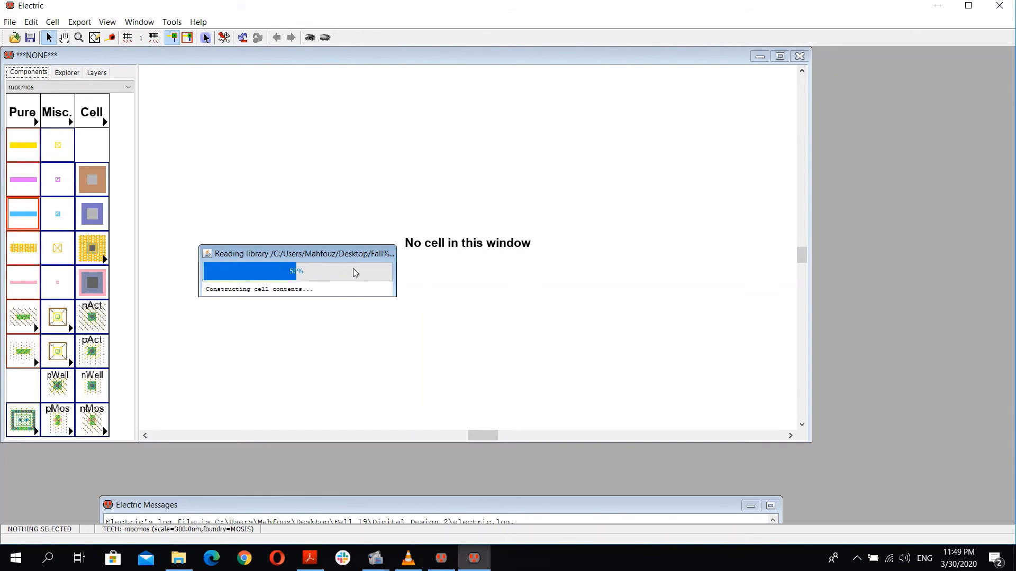
Step: Open the inverter_s1_sim schematic to view its SPICE code
click(96, 73)
click(66, 72)
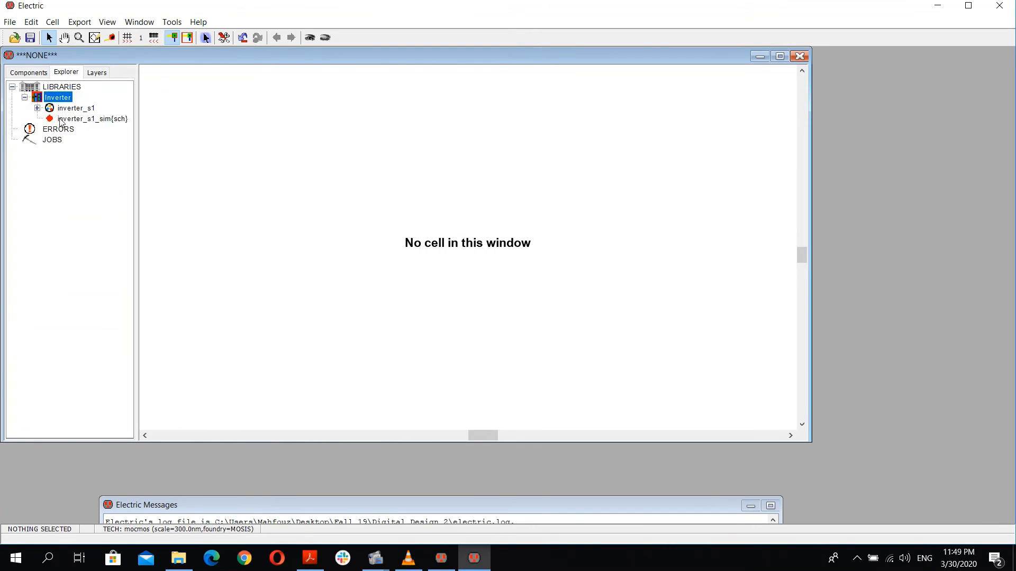
double_click(82, 119)
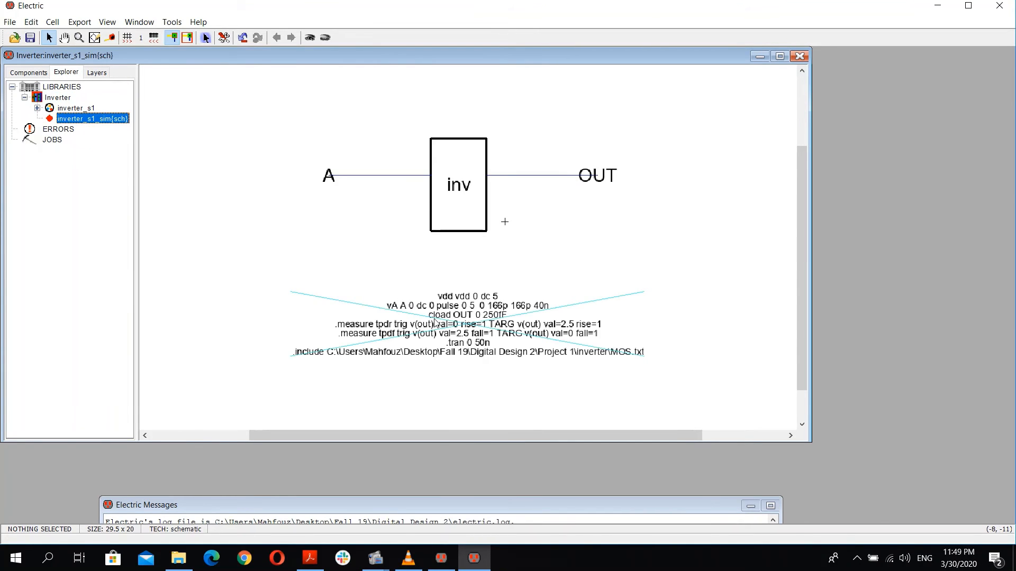
Step: Select the full SPICE code text in the inverter_s1_sim schematic to copy it, then return to the inv_sim Electric window
double_click(435, 318)
triple_click(435, 319)
drag(319, 389, 277, 302)
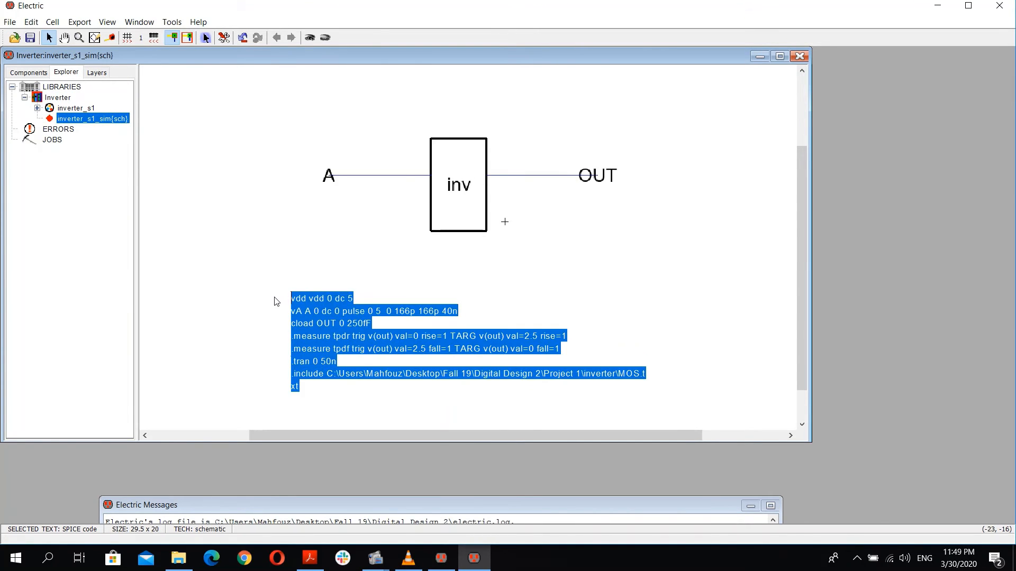
click(942, 7)
click(471, 557)
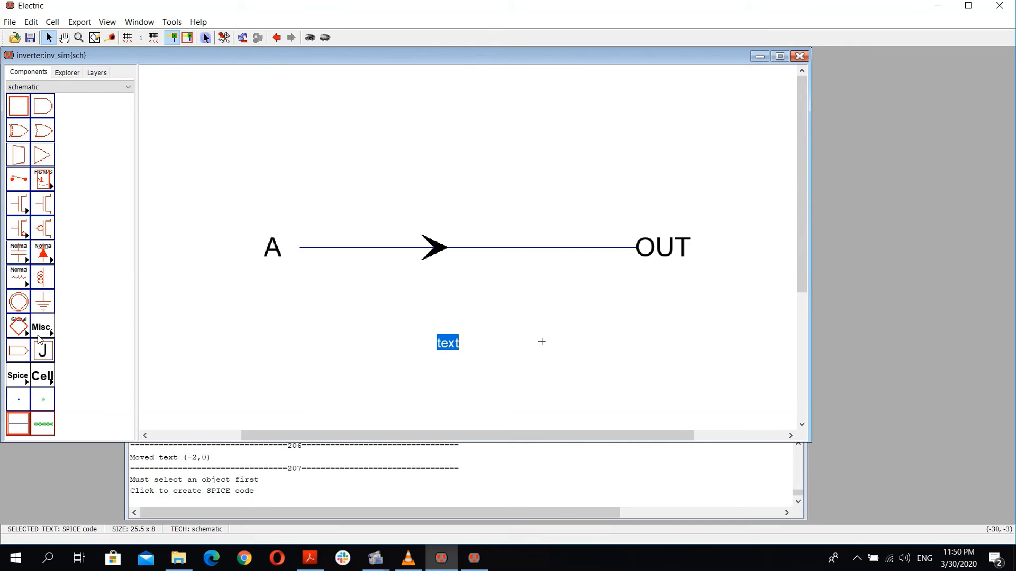
Step: Open the SPICE Code node's text properties, enable Multi-Line Text, and paste the copied SPICE code over the placeholder text
click(447, 344)
click(422, 366)
double_click(437, 345)
click(426, 351)
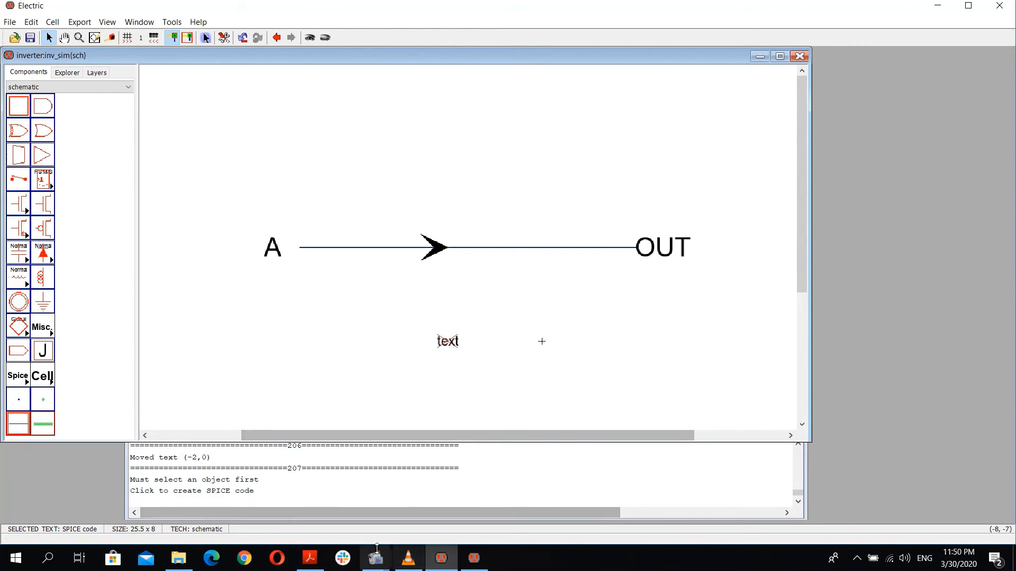
right_click(454, 349)
right_click(452, 341)
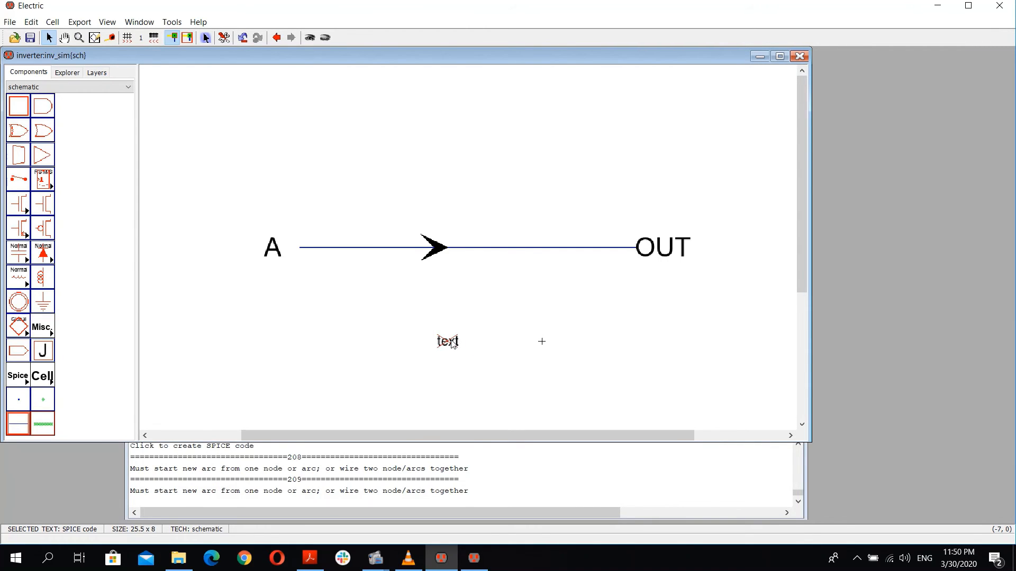
key(ctrl+i)
click(564, 43)
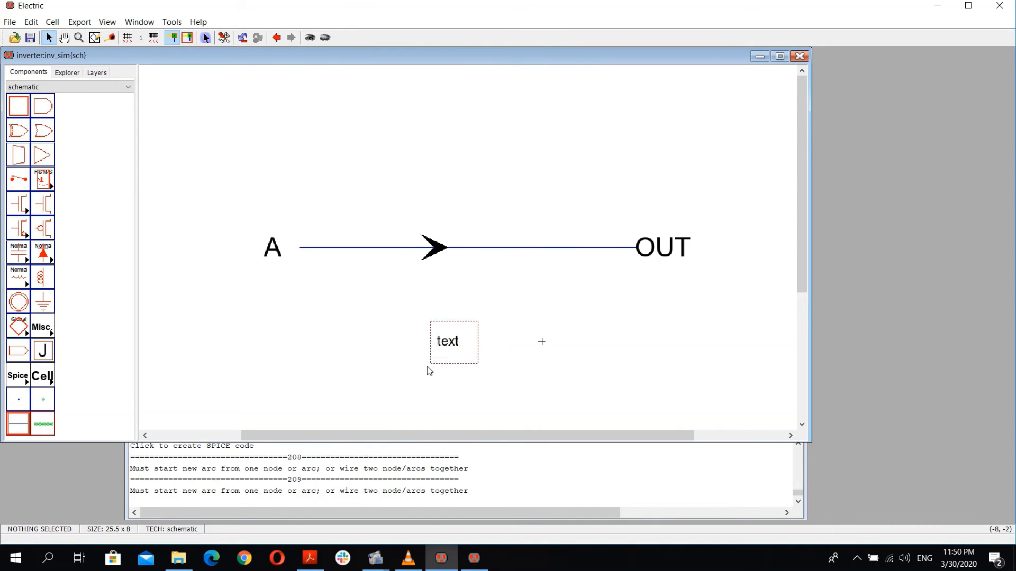
key(ctrl+i)
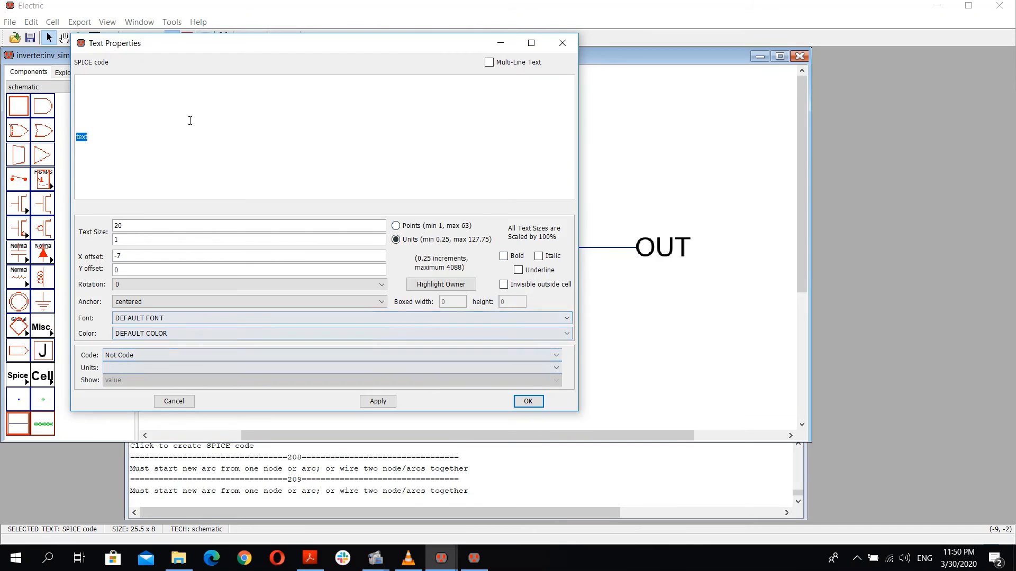
click(494, 63)
drag(76, 80, 111, 83)
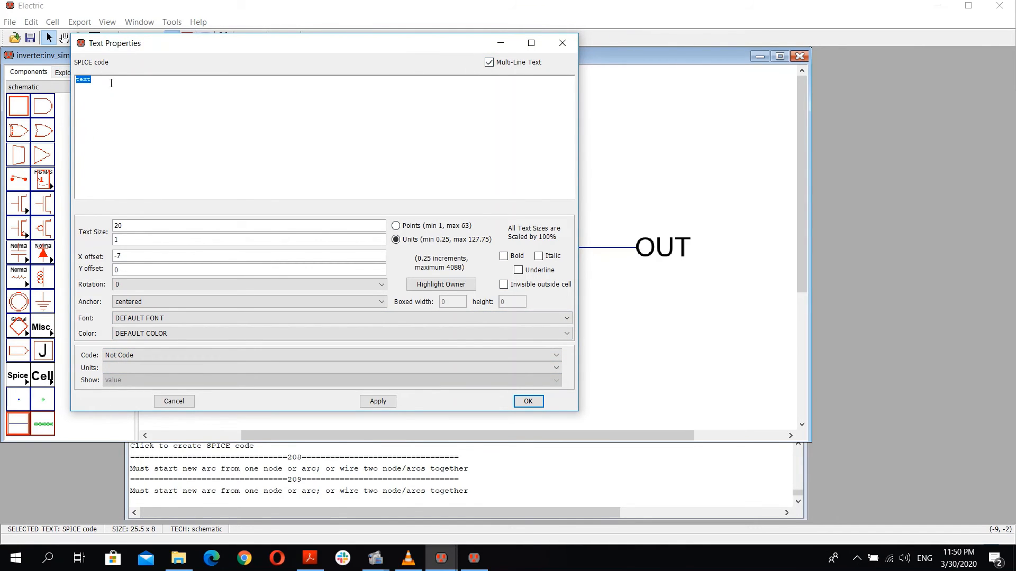
text(vdd vdd 0 dc 5 vA A 0 dc 0 pulse 0 5  0 166p 166p 40n cload OUT 0 250fF .measure tpdr trig v(out) val=0 rise=1 TARG v(out) val=2.5 rise=1 .measure tpdf trig v(out) val=2.5 fall=1 TARG v(out) val=0 fall=1 .tran 0 50n .include C:\Users\Mahfouz\Desktop\Fall 19\Digital Design 2\Project 1\inverter\MOS.txt)
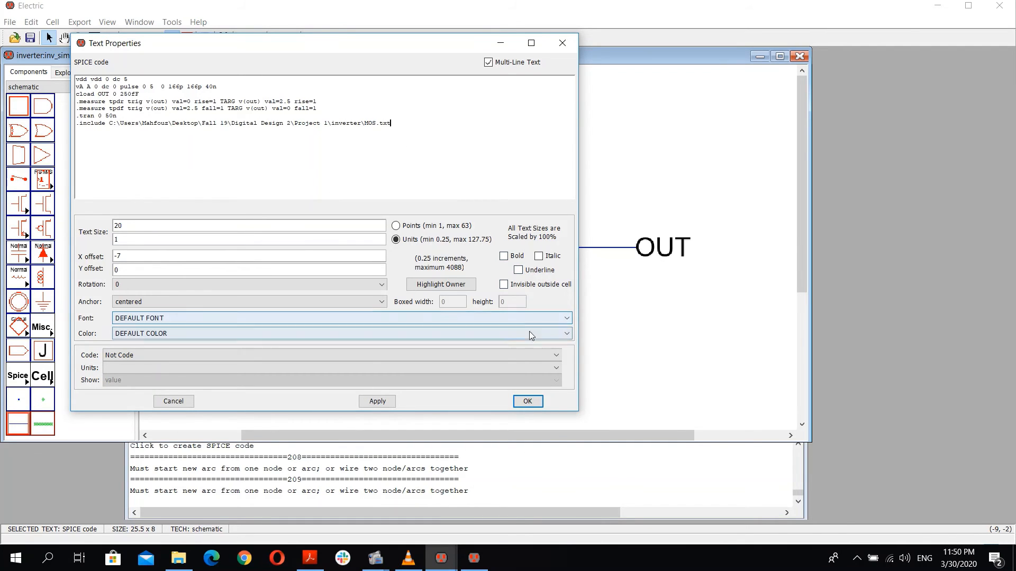
click(528, 401)
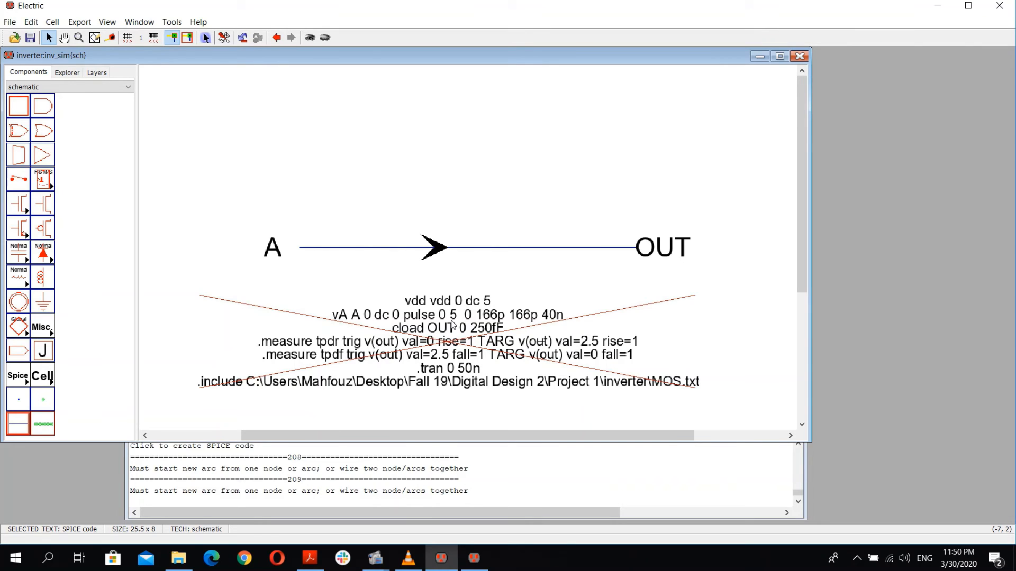
Step: Start editing the SPICE code text directly in the schematic, placing the cursor at the end of the first line
double_click(453, 325)
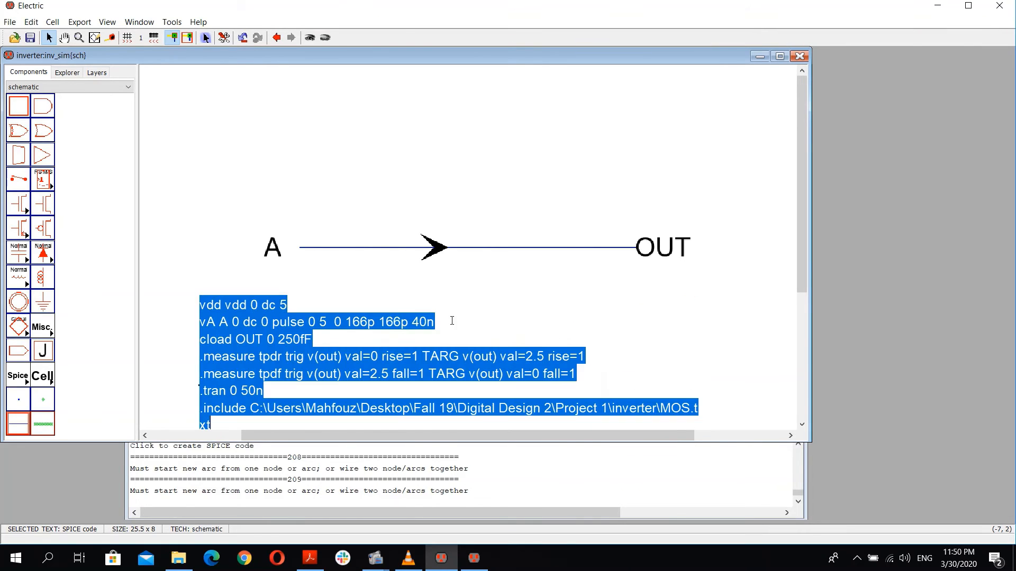
click(264, 318)
double_click(218, 305)
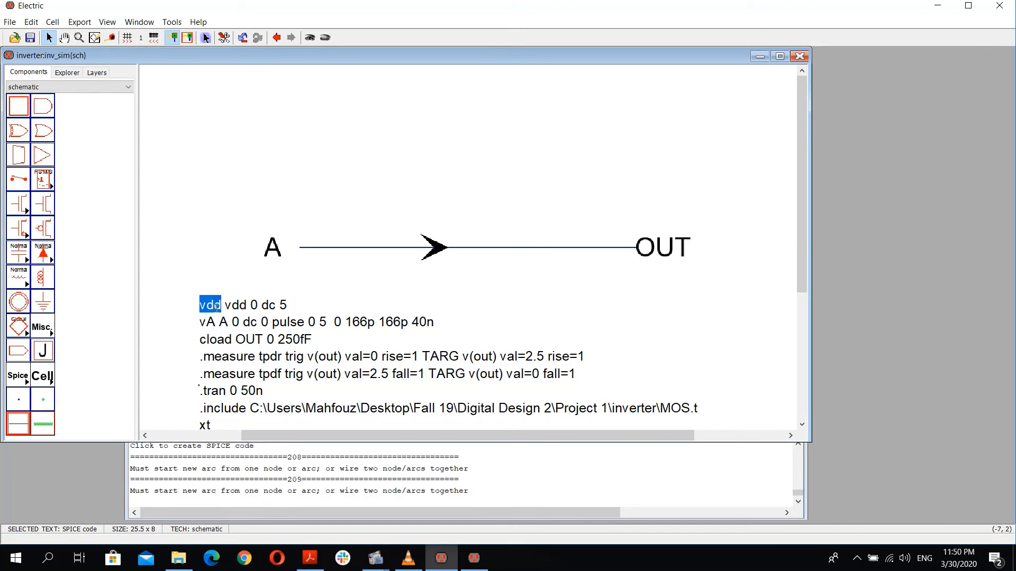
double_click(255, 306)
double_click(284, 306)
click(295, 306)
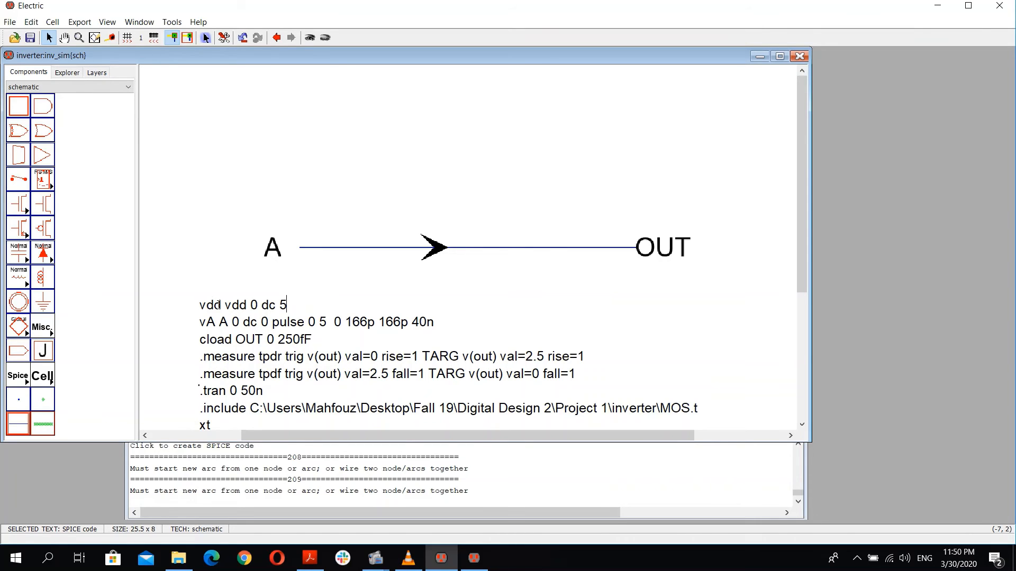
Step: Step through the vdd and vA source lines of the SPICE code, highlighting their terms to review them
click(282, 303)
click(288, 305)
key(Left)
key(Left)
key(Left)
key(Left)
key(Left)
key(Left)
key(Left)
key(shift+Left)
key(shift+Left)
key(Left)
key(Right)
key(Right)
key(Right)
key(Right)
key(shift+Left)
key(shift+Left)
key(shift+Left)
key(shift+Left)
key(shift+Left)
key(Right)
key(Right)
key(shift+Left)
key(shift+Left)
key(shift+Left)
key(Right)
key(Right)
key(shift+Right)
key(shift+Right)
key(shift+Right)
key(Right)
key(Right)
key(shift+Left)
key(shift+Left)
key(shift+Left)
key(shift+Left)
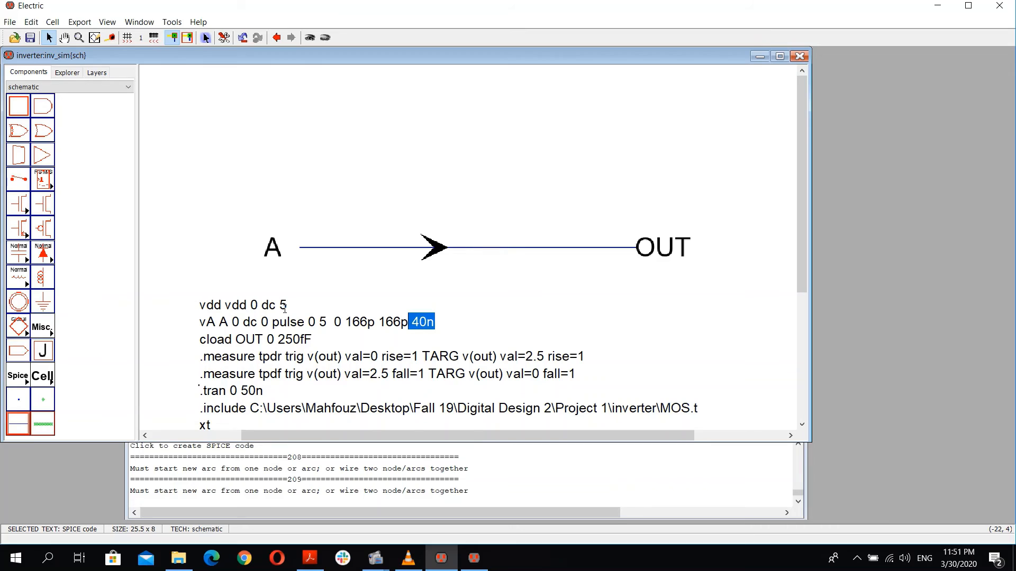
Step: Highlight terms in the pulse source and cload lines of the SPICE code to review them
key(Down)
key(Left)
key(Left)
key(Left)
key(Left)
key(Left)
key(Left)
key(shift+Left)
key(shift+Left)
key(shift+Left)
key(Left)
key(Right)
key(Right)
key(Right)
key(Right)
key(shift+Left)
key(shift+Left)
key(shift+Left)
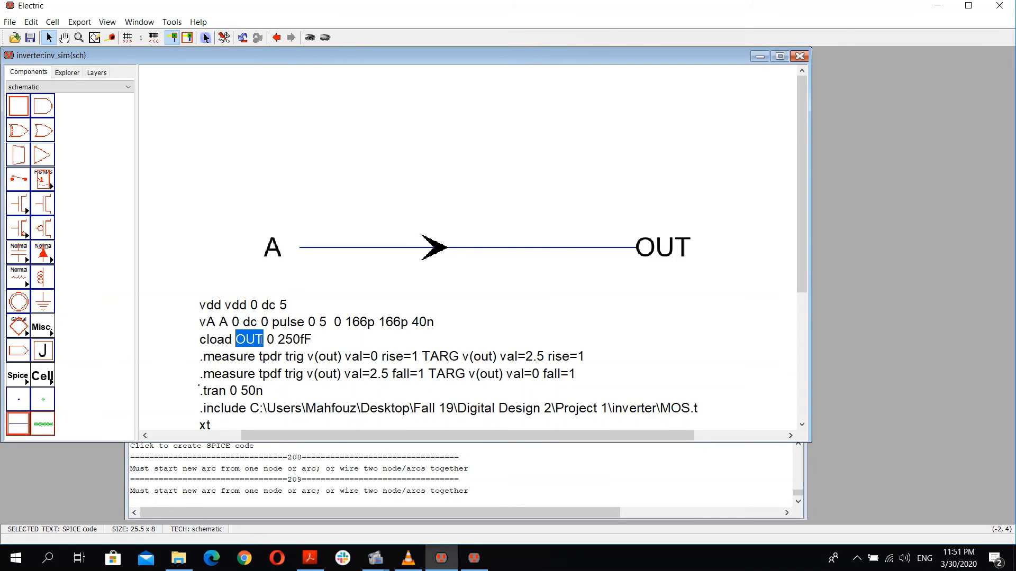
Step: Highlight the load capacitance, the two .measure statements and the .tran line in the SPICE code to review them
double_click(289, 339)
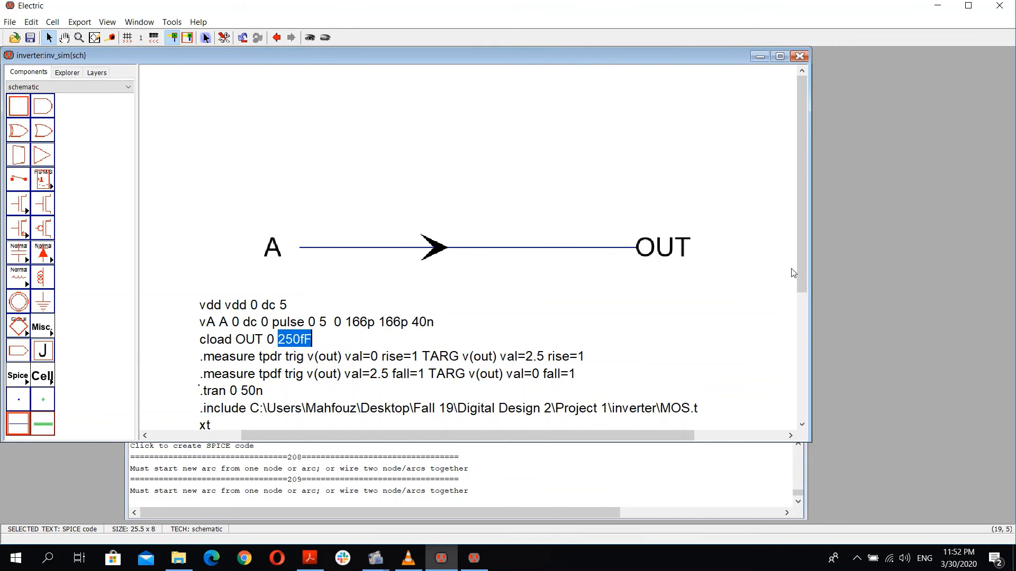
drag(801, 281, 799, 296)
click(263, 325)
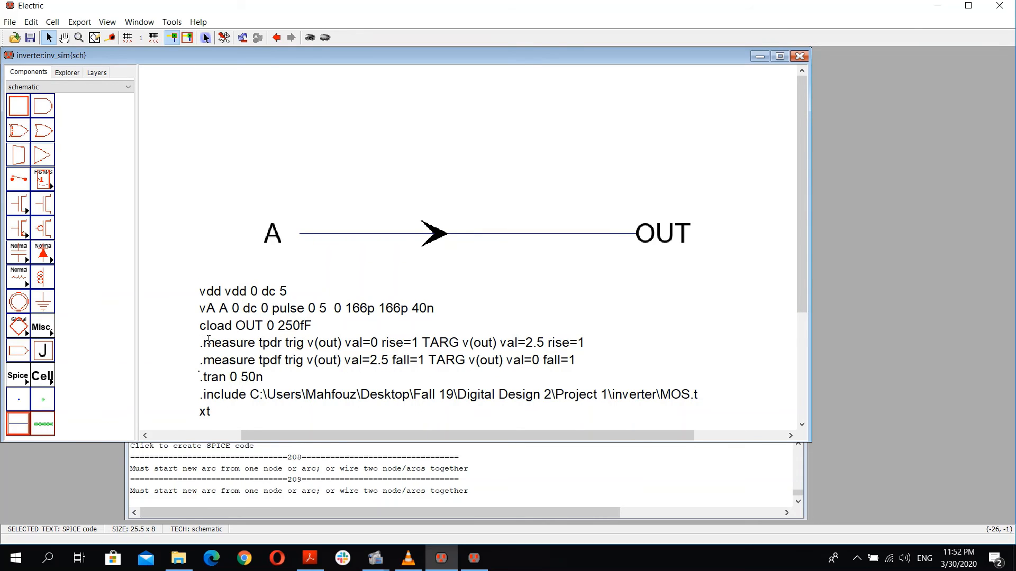
double_click(209, 342)
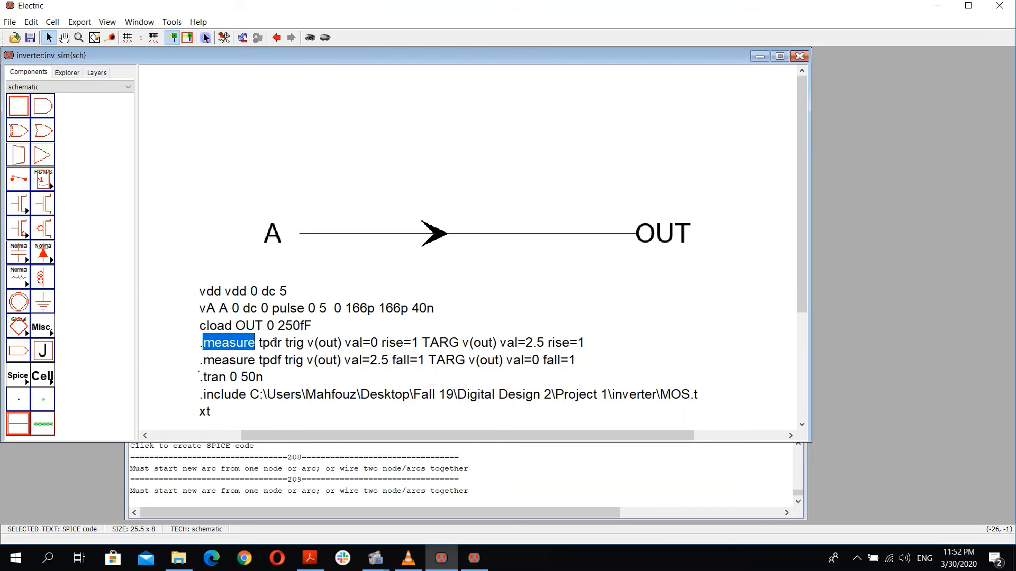
double_click(274, 345)
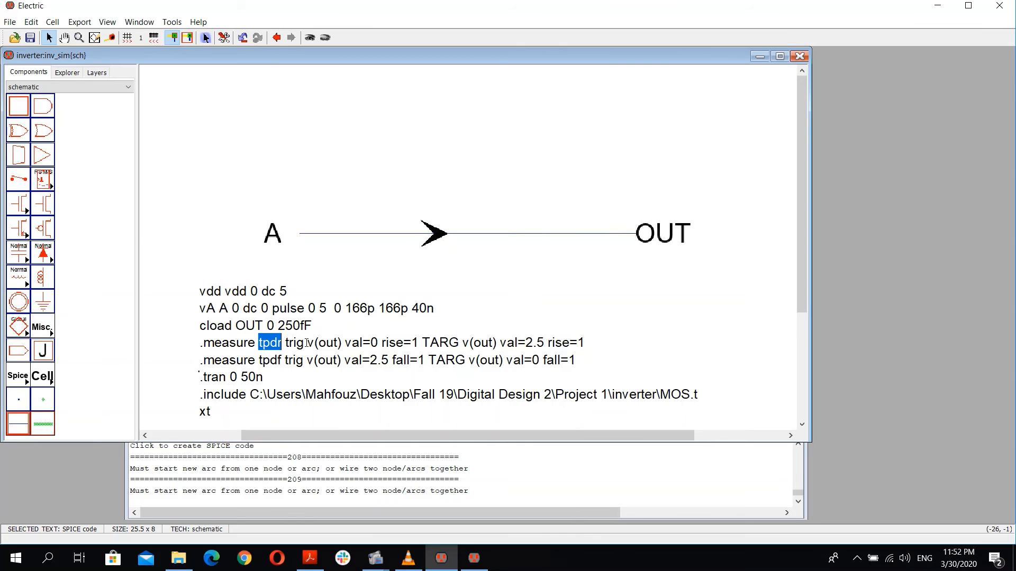
double_click(328, 343)
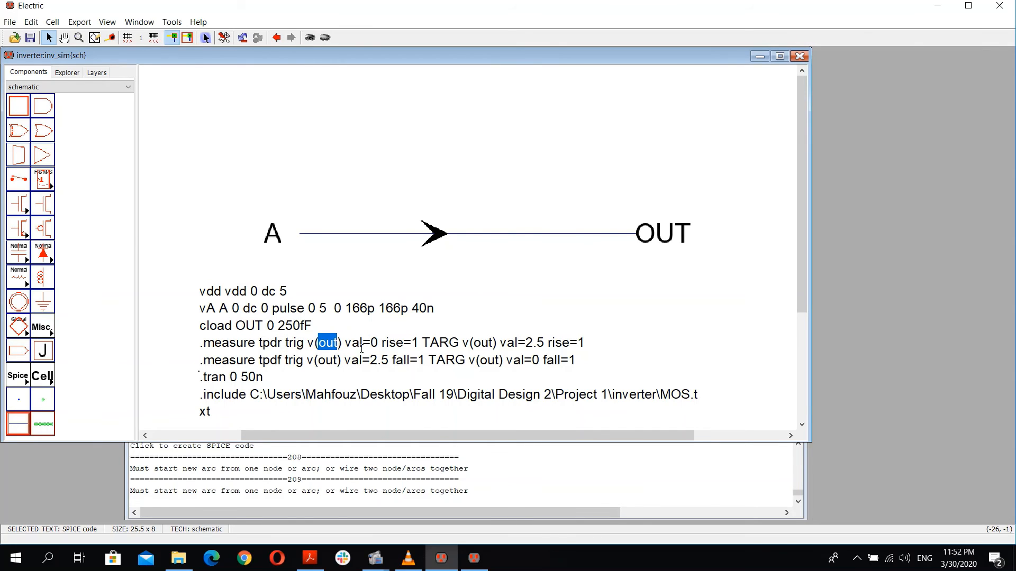
double_click(369, 343)
click(372, 343)
drag(540, 344, 525, 344)
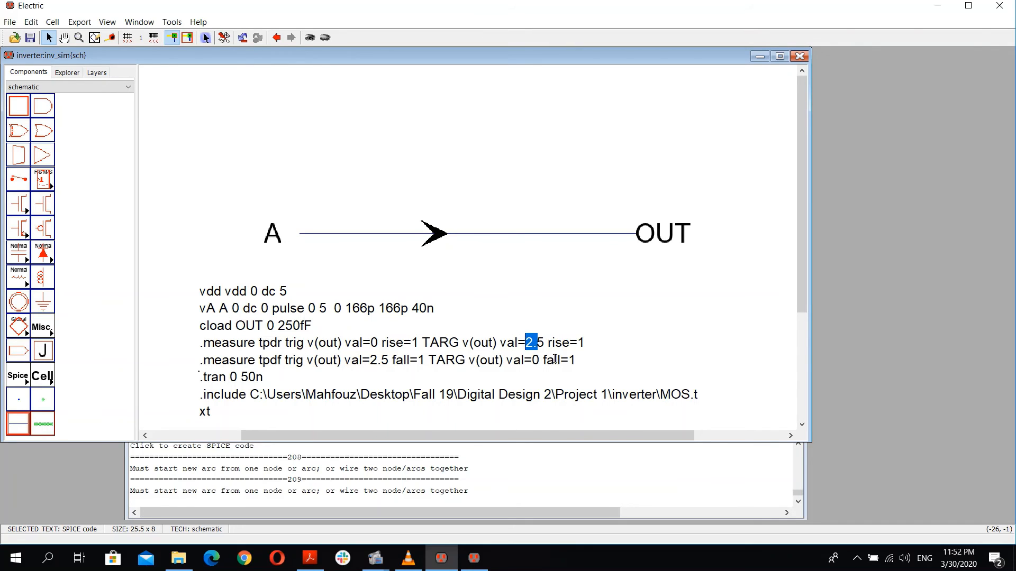
drag(570, 361, 555, 343)
click(261, 378)
drag(263, 377, 200, 377)
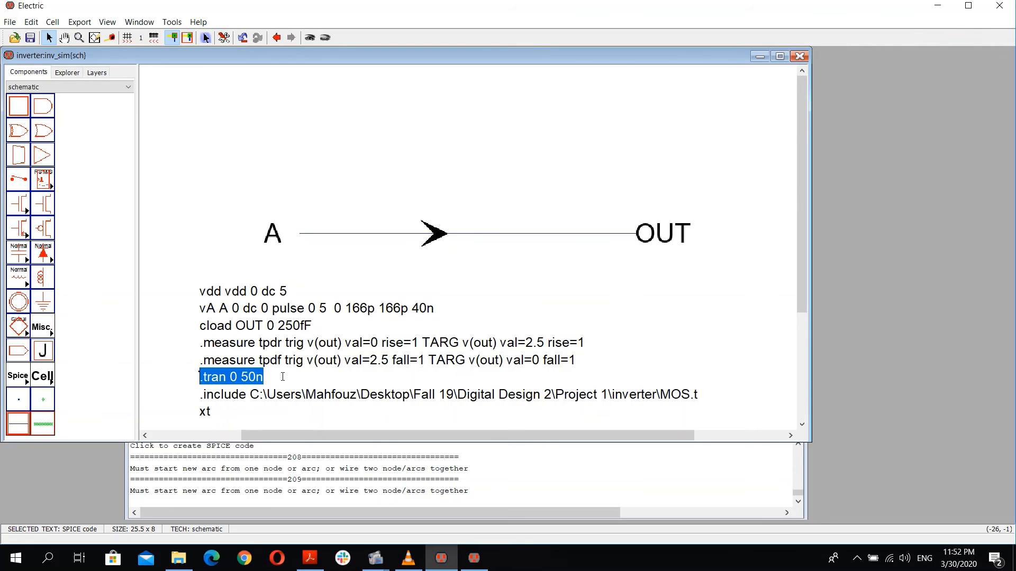
Step: Highlight the .include line and its MOS.txt model file path in the SPICE code
click(199, 400)
click(225, 384)
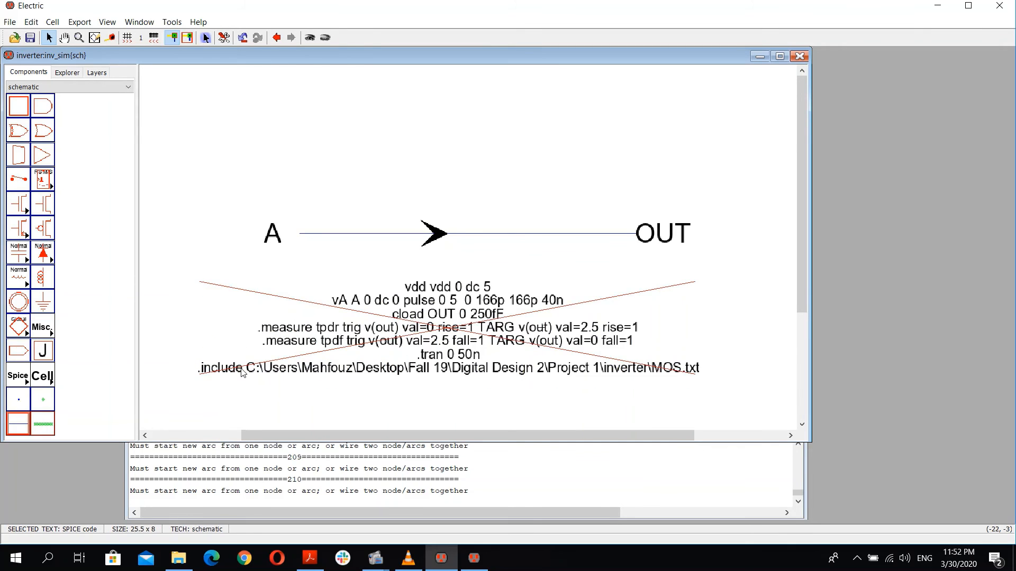
double_click(242, 370)
drag(212, 412, 199, 394)
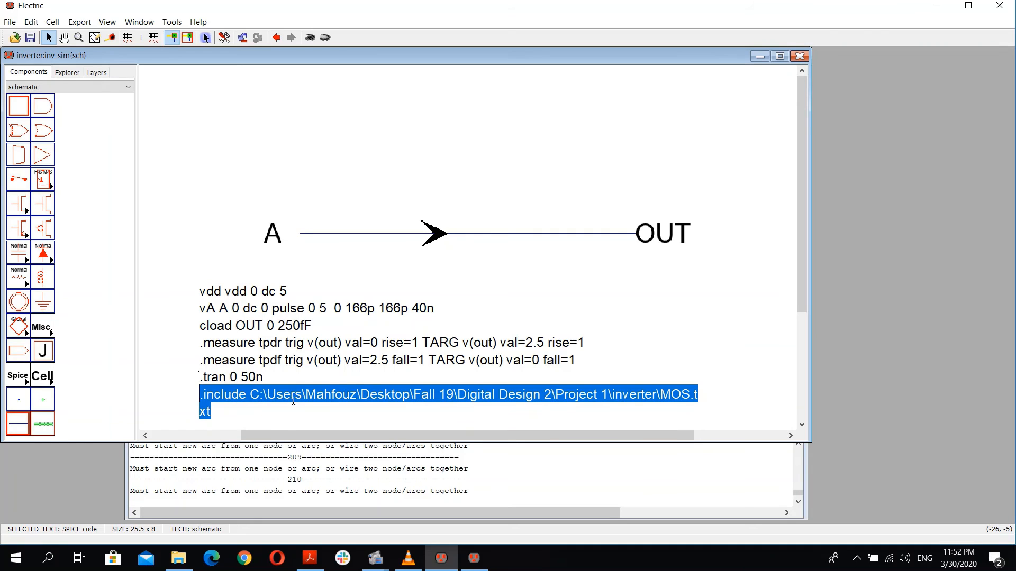
drag(662, 394, 694, 407)
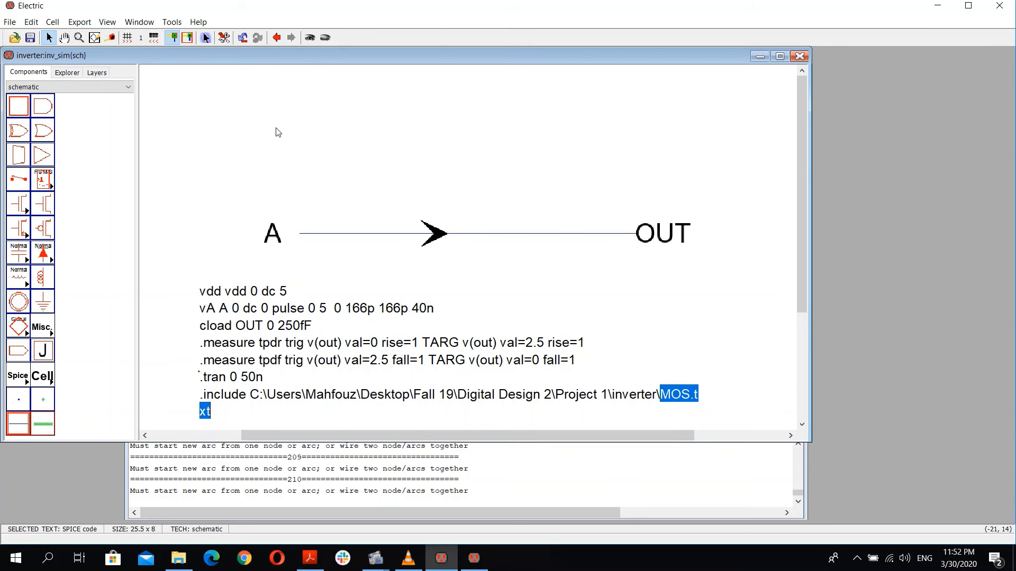
Step: Open the inv schematic and give the PMOS transistor a SPICE model attribute of N, placing its label beside the transistor
click(324, 148)
click(66, 73)
double_click(85, 119)
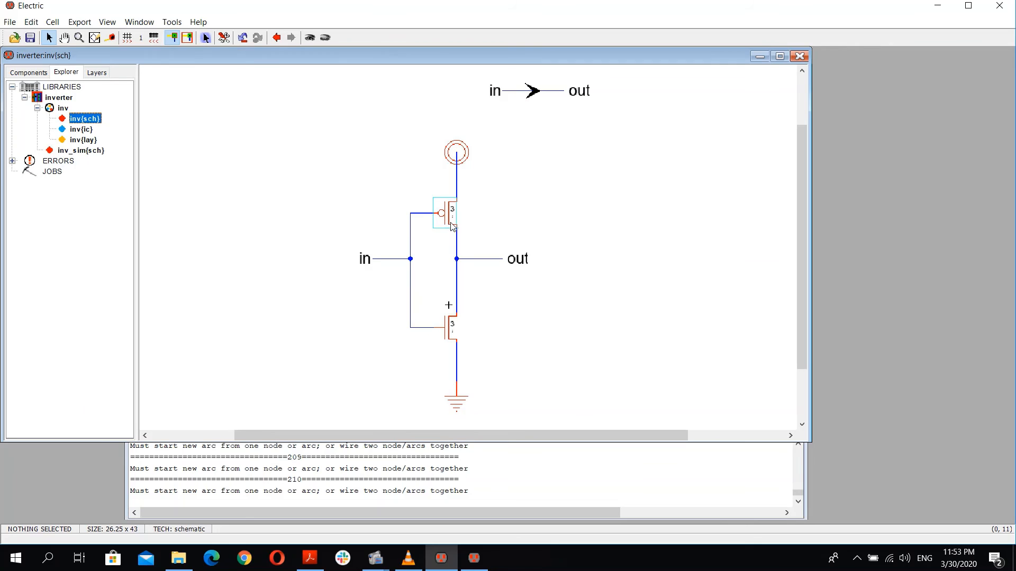
ctrl+scroll(449, 223, up, 3)
click(413, 187)
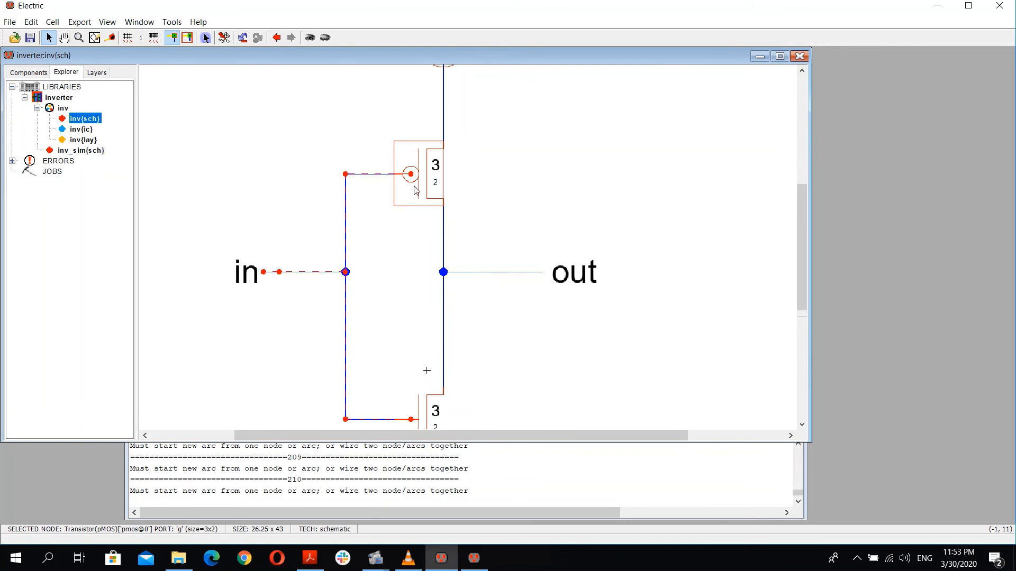
mouse_move(376, 558)
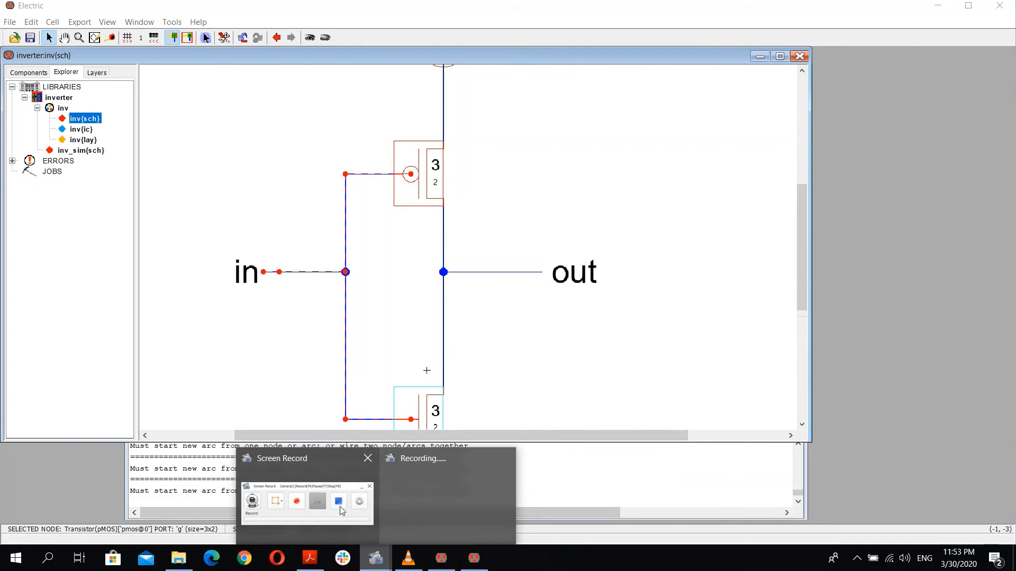
click(396, 509)
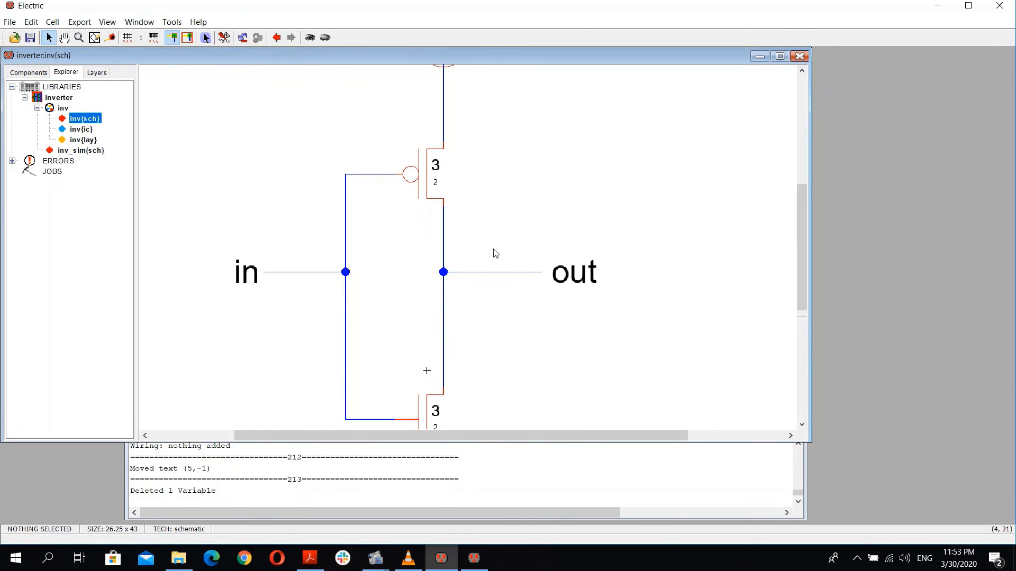
click(434, 200)
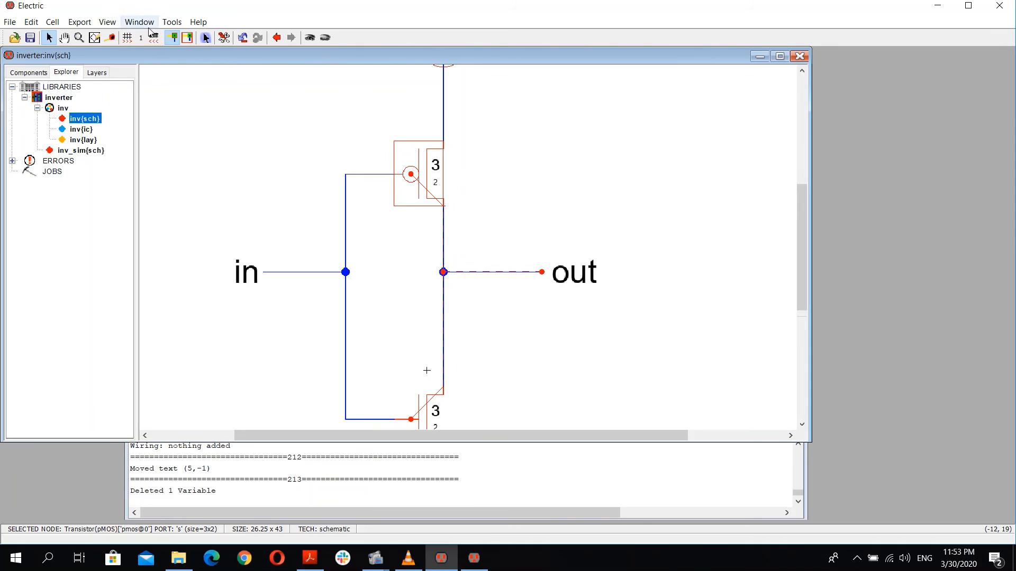
click(172, 22)
mouse_move(231, 67)
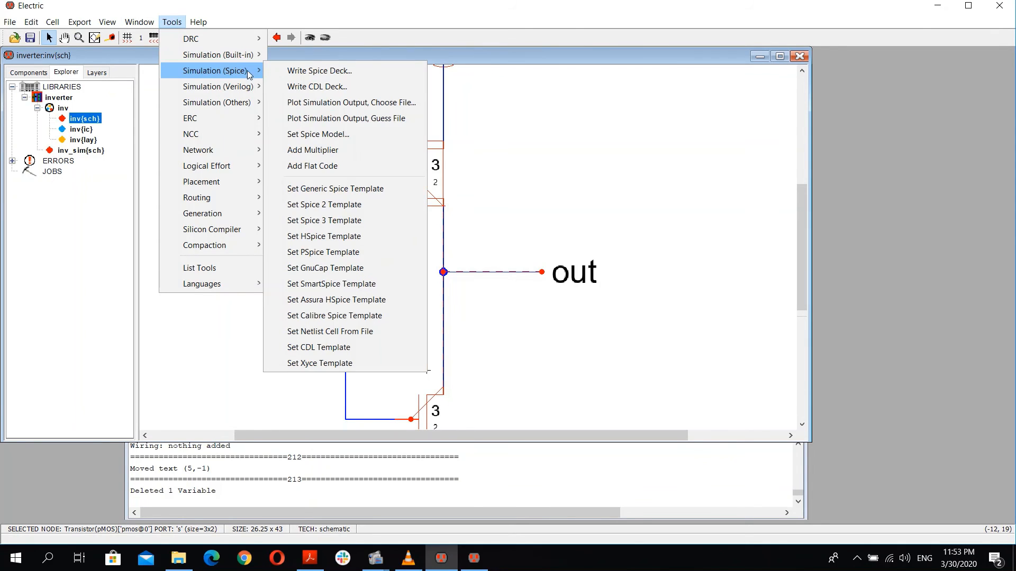
click(347, 137)
drag(492, 181, 608, 182)
double_click(552, 172)
text(N)
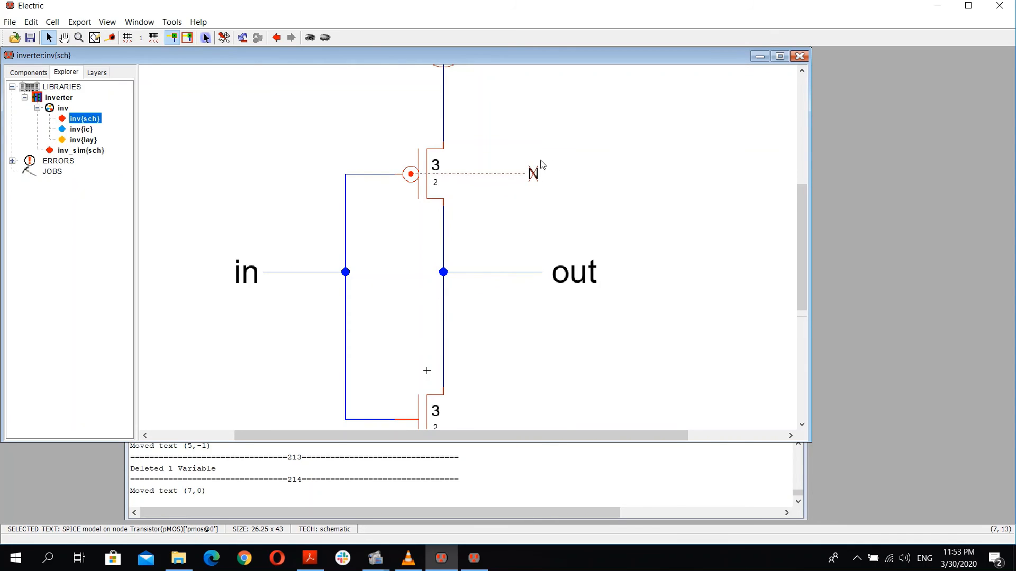
drag(536, 175, 493, 172)
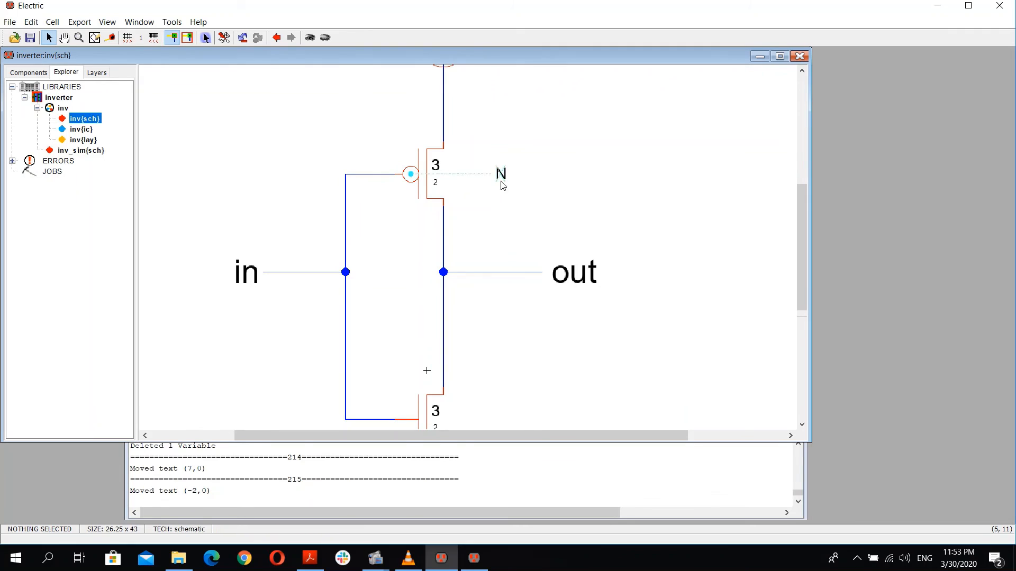
Step: Open MOS.txt from the Project 1 inverter folder to check the NMOS and PMOS model names, then return to Electric
click(952, 6)
click(614, 236)
key(Up)
key(Up)
key(Up)
key(Up)
key(Up)
key(Up)
key(Down)
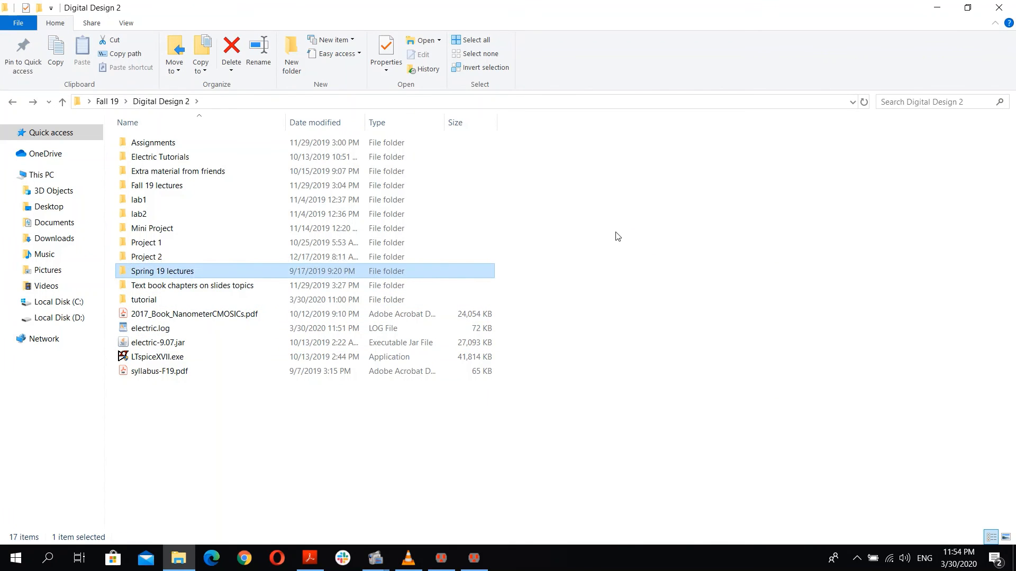
key(Up)
key(Up)
key(Up)
key(Up)
key(Up)
key(Down)
key(Down)
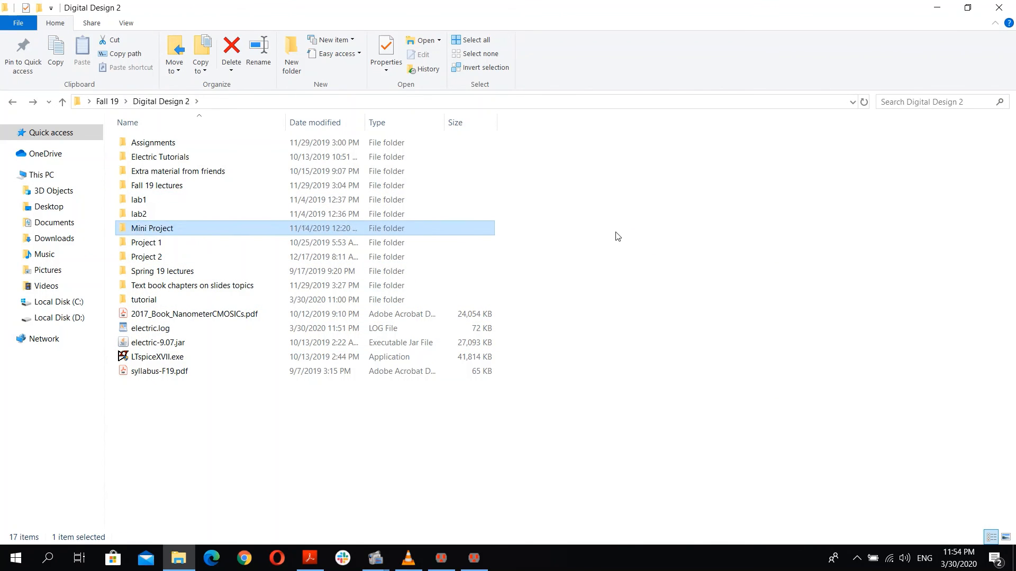
key(Down)
key(Up)
key(Up)
key(Down)
key(Down)
key(Return)
key(Down)
key(Down)
key(Down)
key(Down)
key(Down)
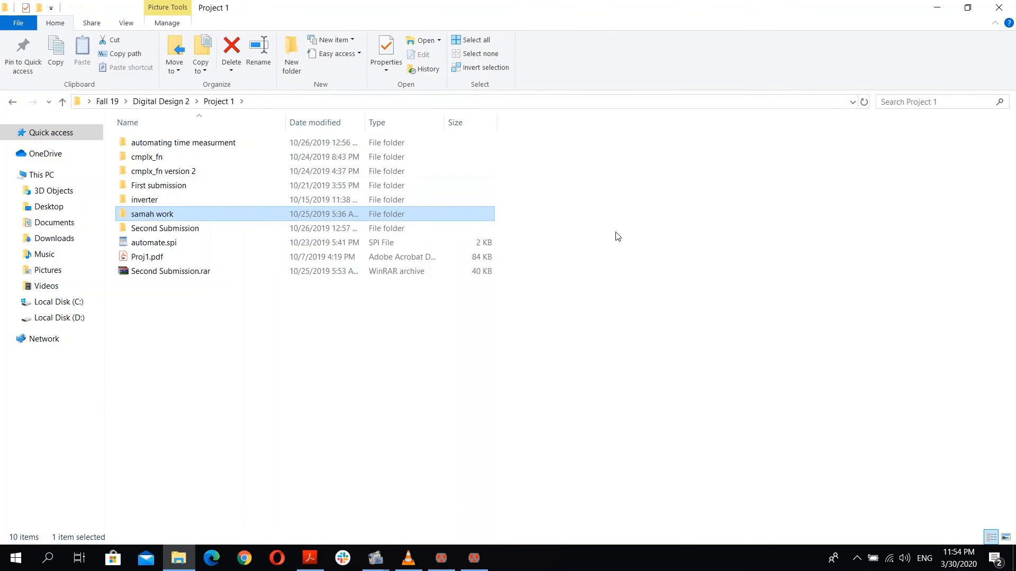
key(Up)
key(Return)
key(Down)
key(Down)
key(Down)
key(Down)
key(Down)
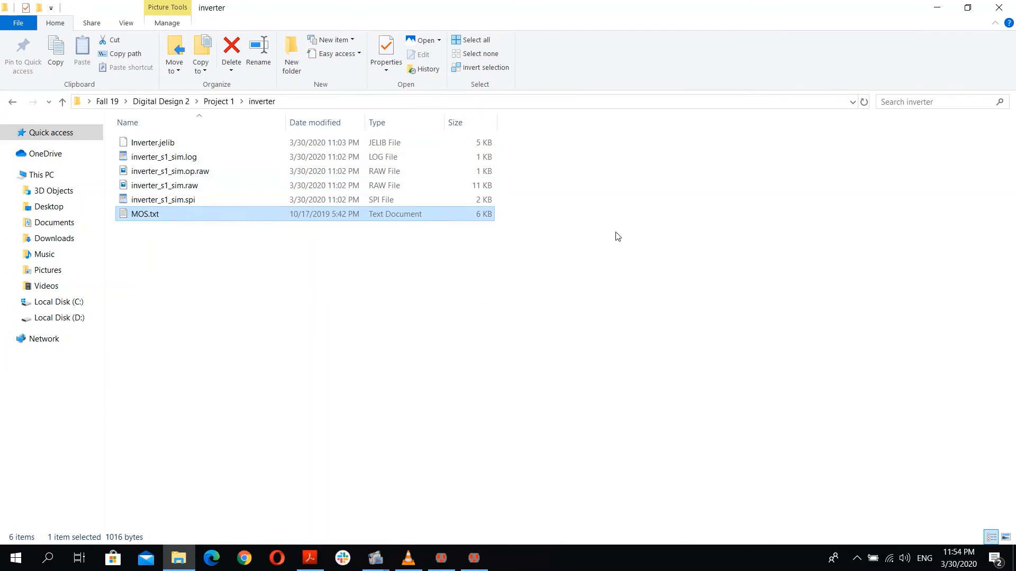
key(Return)
click(628, 165)
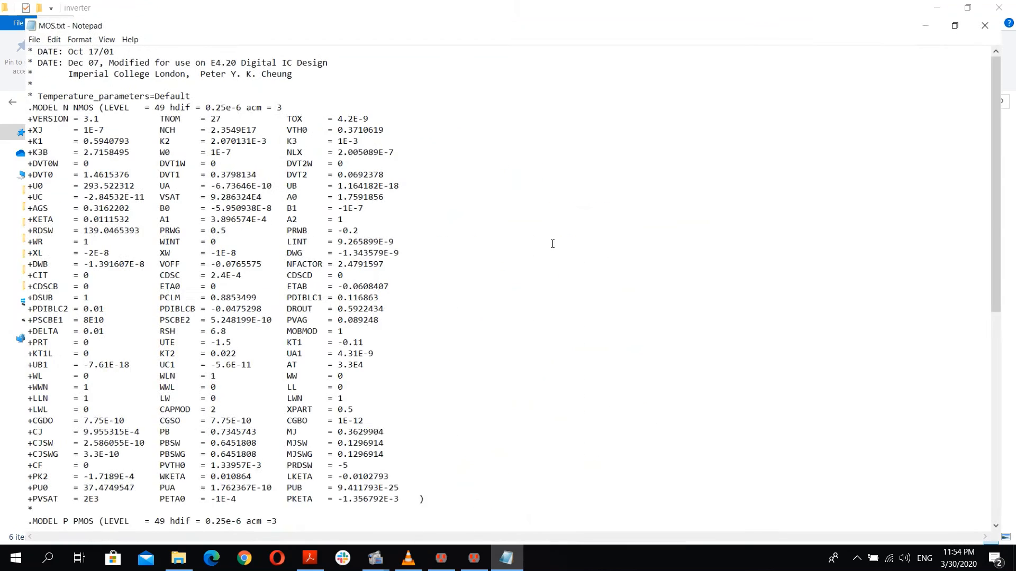
scroll(106, 370, down, 12)
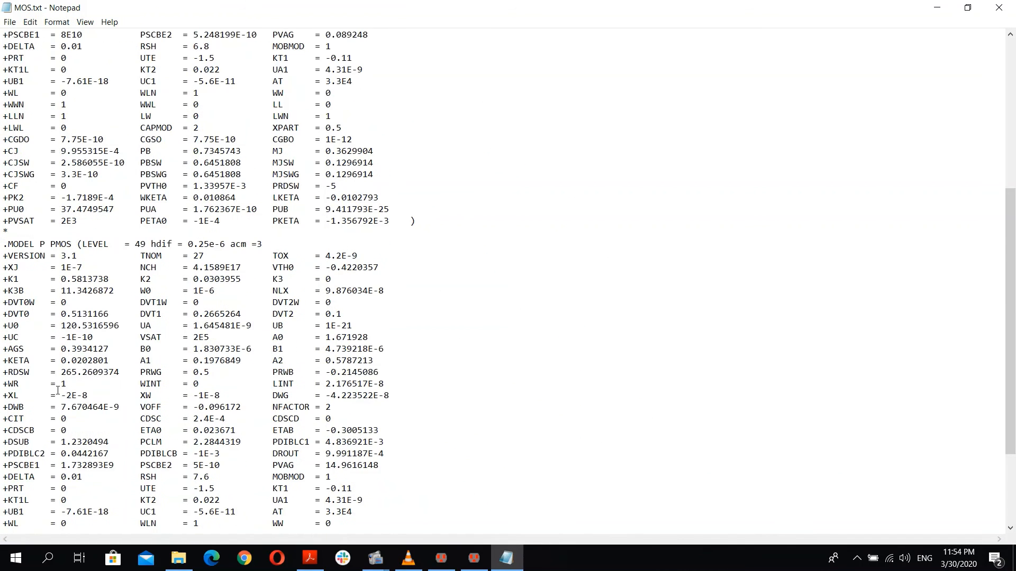
scroll(107, 369, up, 12)
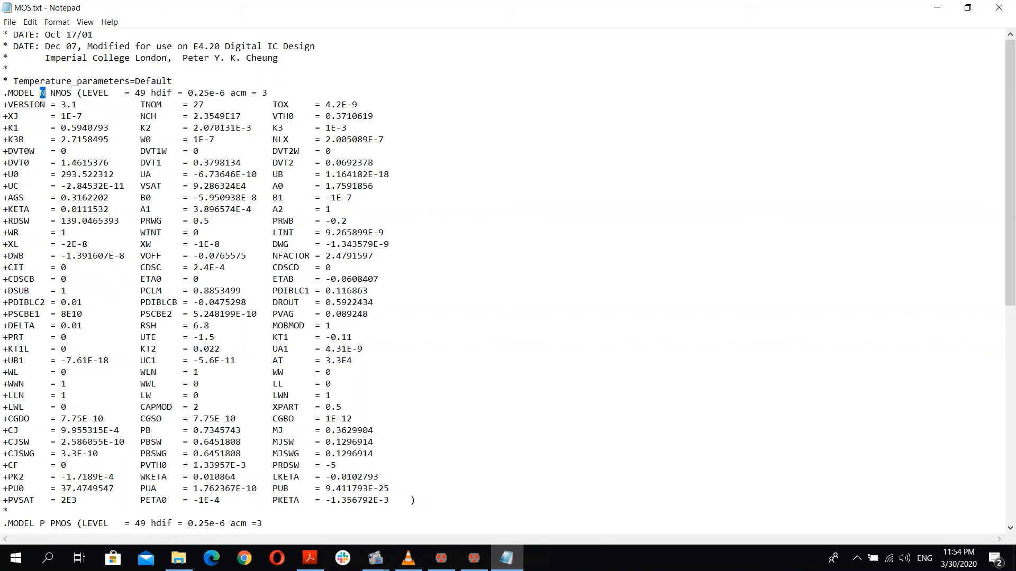
scroll(87, 203, down, 7)
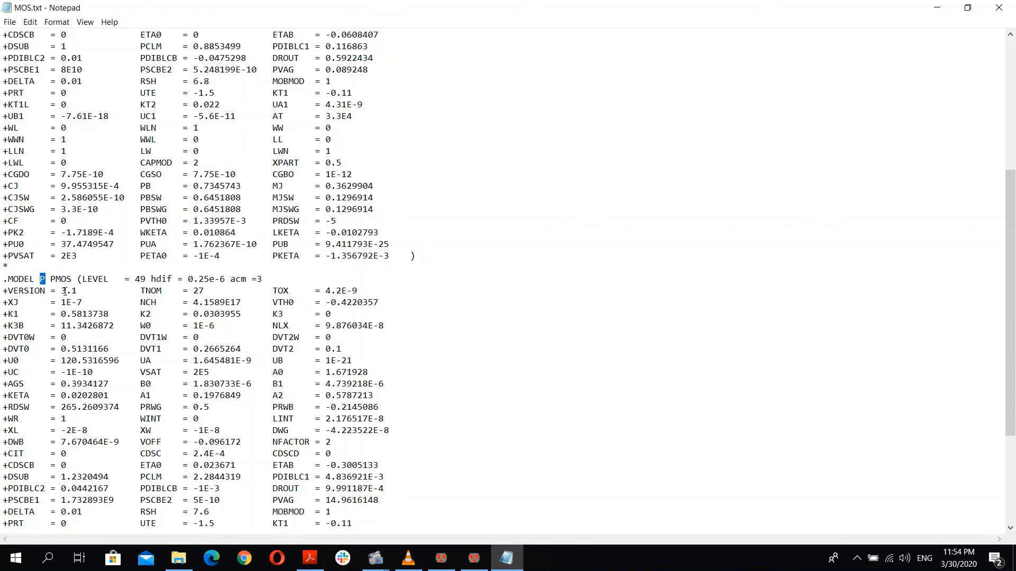
scroll(285, 347, down, 1)
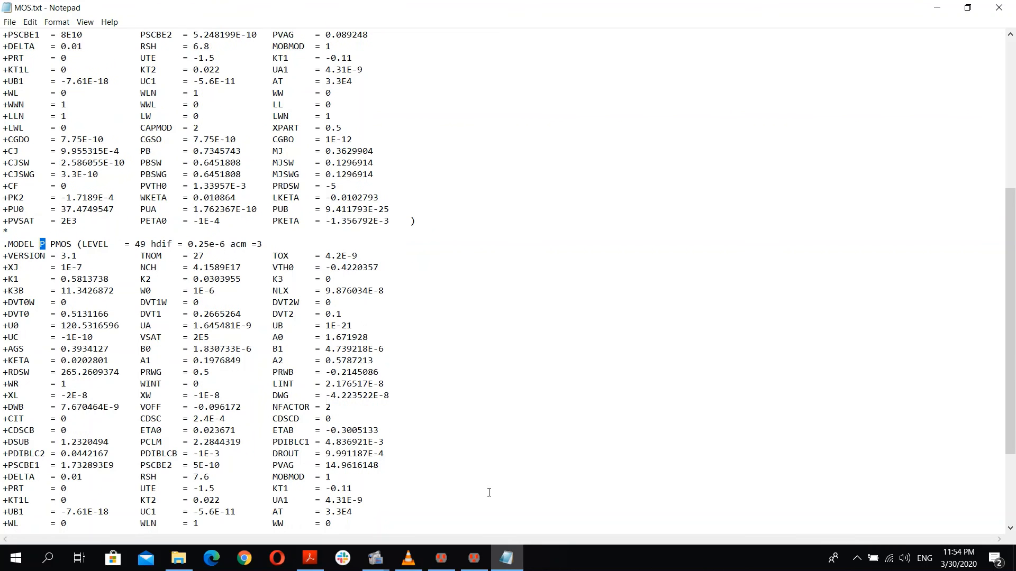
mouse_move(442, 558)
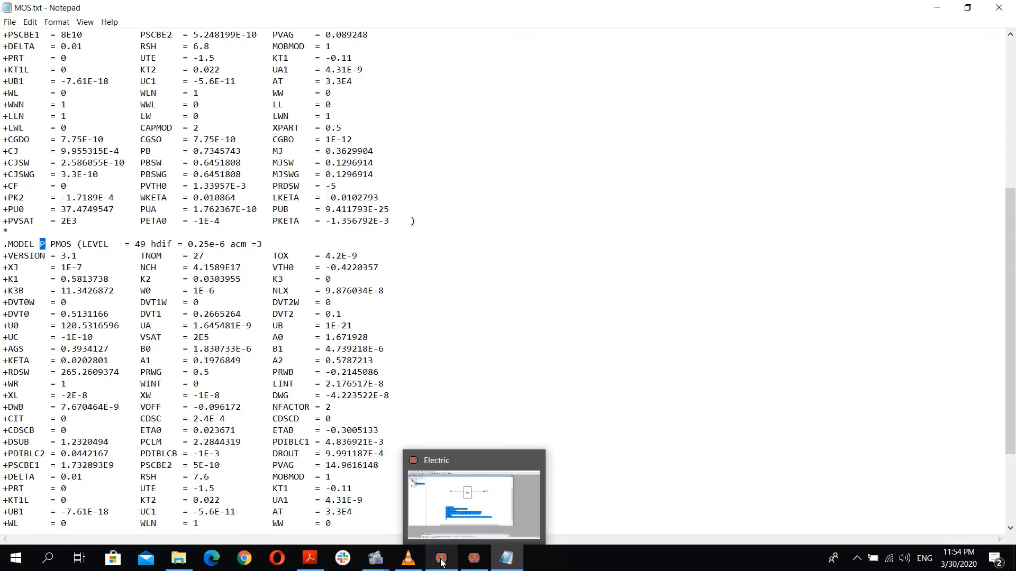
click(441, 560)
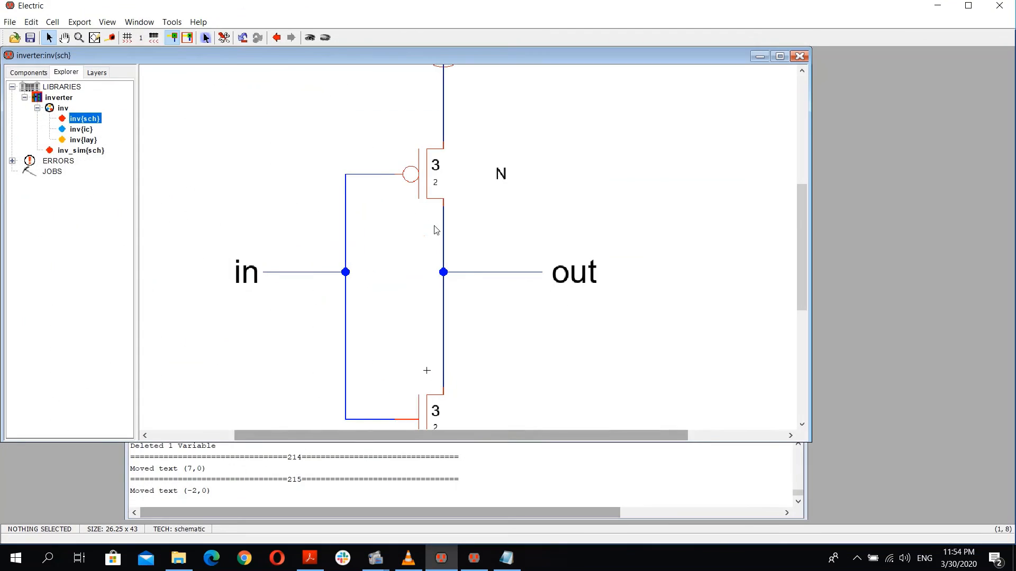
Step: Change the PMOS transistor's SPICE model value to P
drag(501, 174, 487, 173)
click(503, 207)
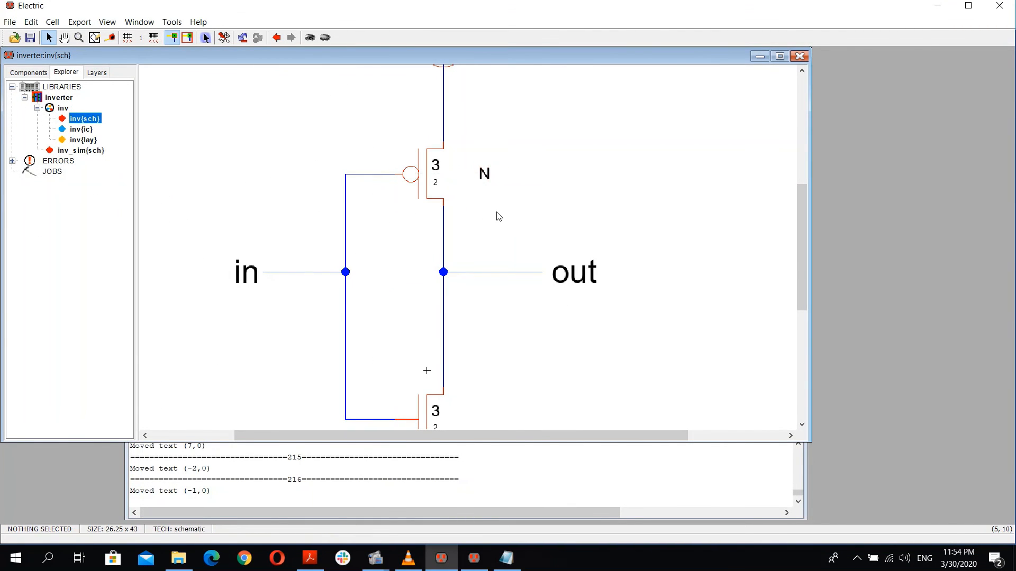
scroll(493, 253, down, 1)
scroll(486, 251, up, 2)
click(483, 284)
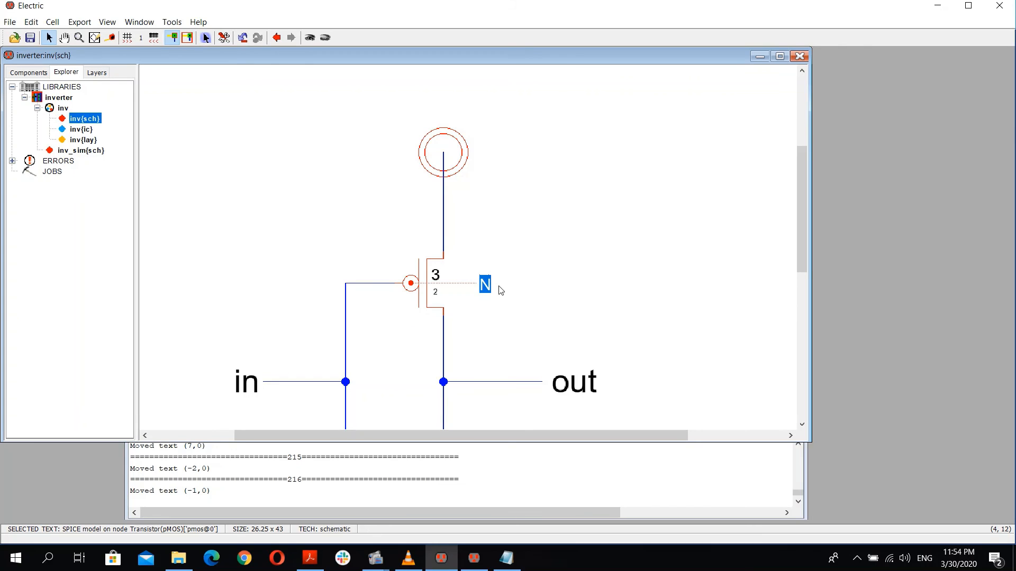
text(P)
scroll(537, 307, down, 4)
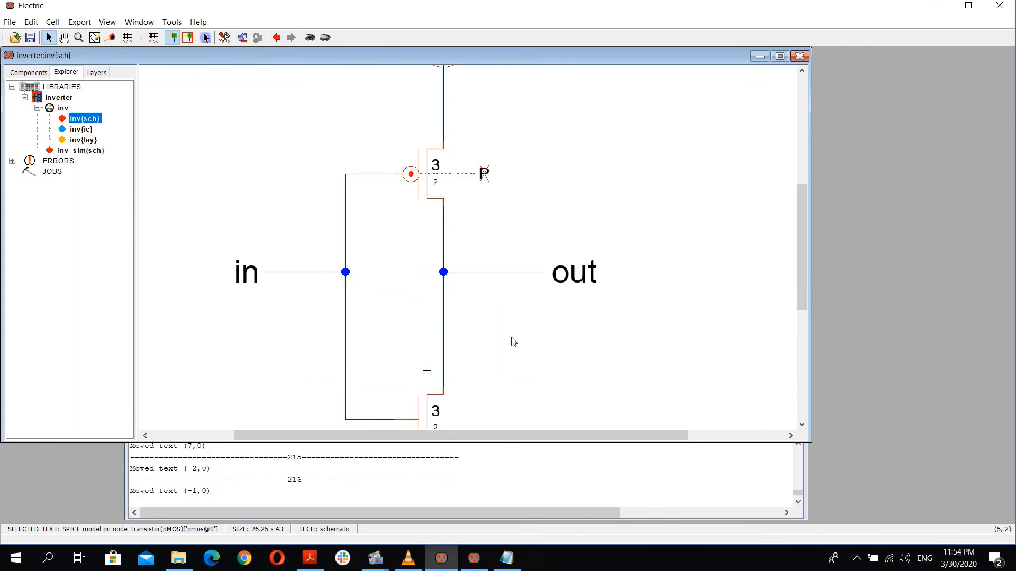
scroll(437, 197, up, 2)
Step: Give the NMOS transistor a SPICE model attribute of N and place its label beside the transistor
click(415, 294)
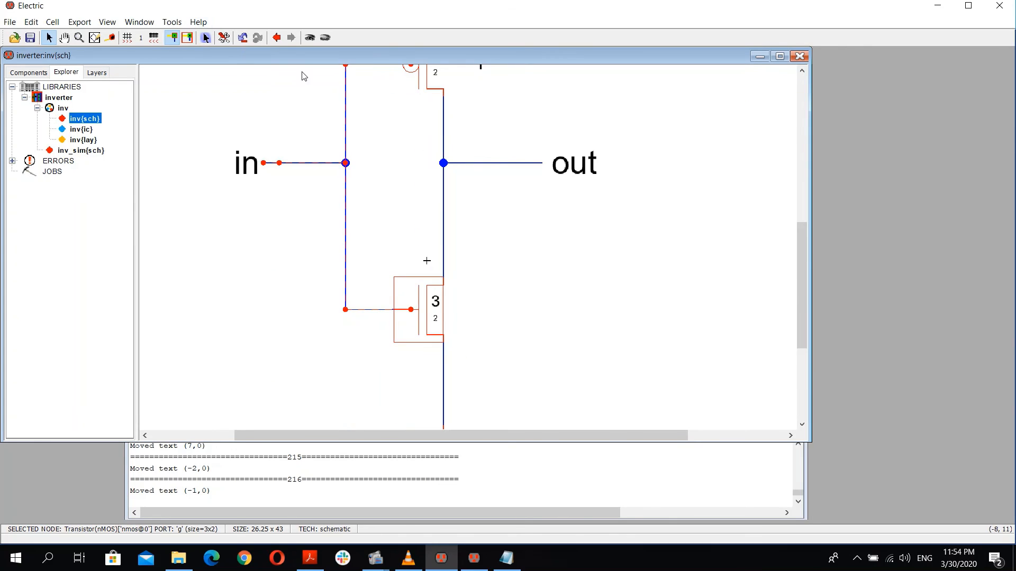
click(172, 22)
mouse_move(242, 75)
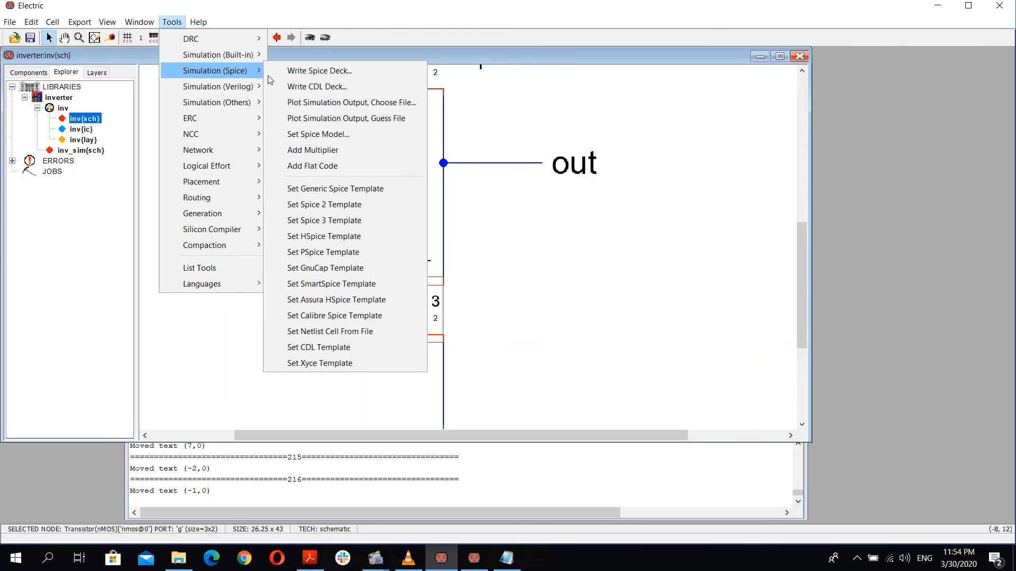
click(318, 134)
double_click(453, 312)
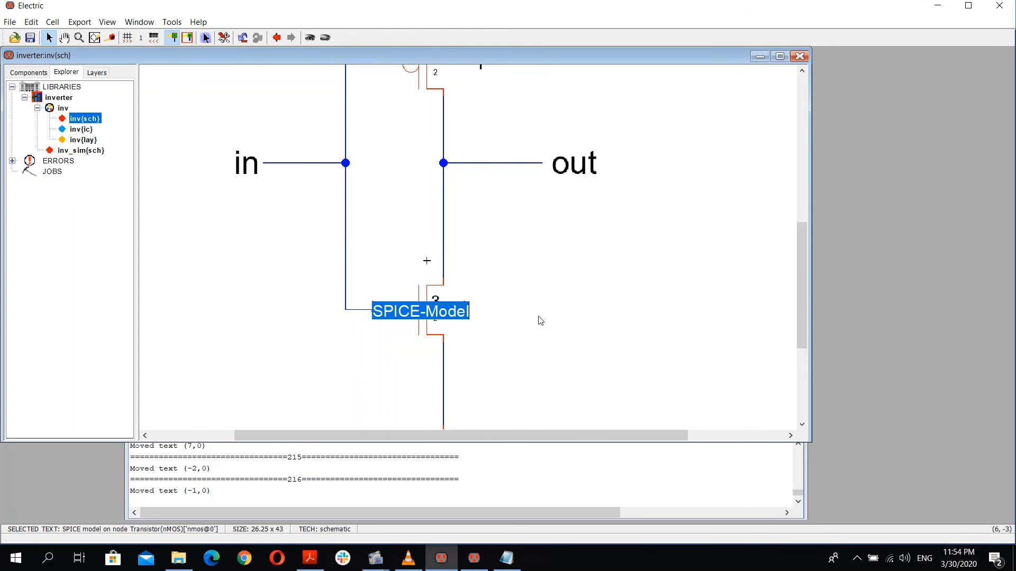
text(N)
key(Return)
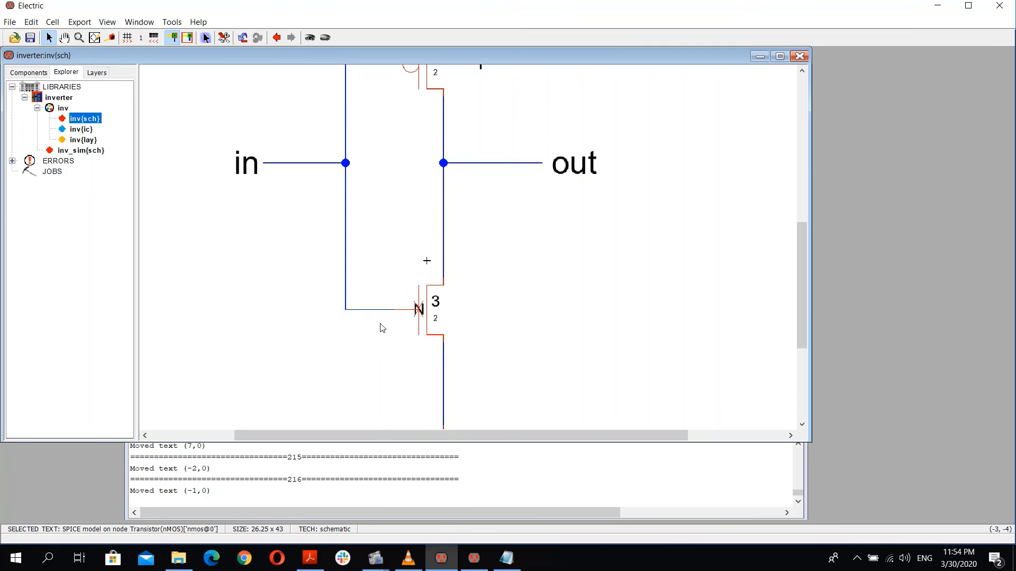
drag(420, 312, 467, 312)
click(542, 347)
Step: Open the inv_sim schematic and inspect the SPICE code's .include path in edit mode
scroll(517, 229, up, 5)
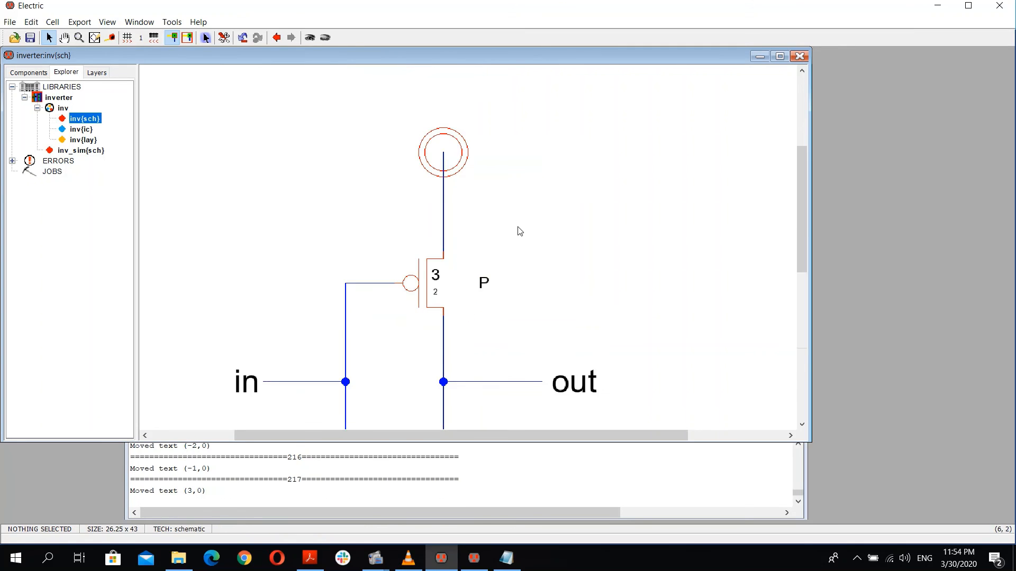
scroll(510, 363, down, 4)
scroll(524, 355, up, 2)
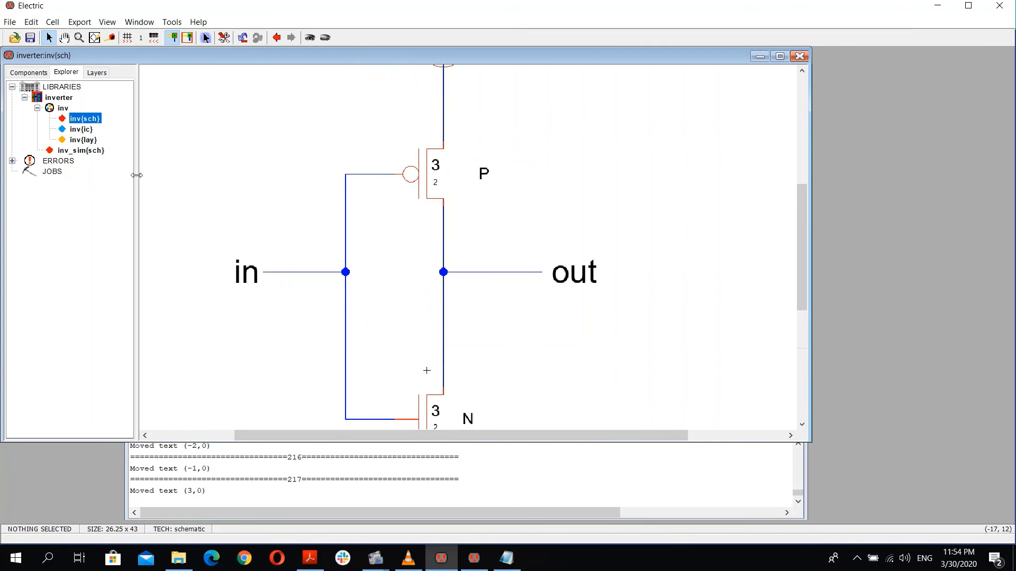
double_click(81, 151)
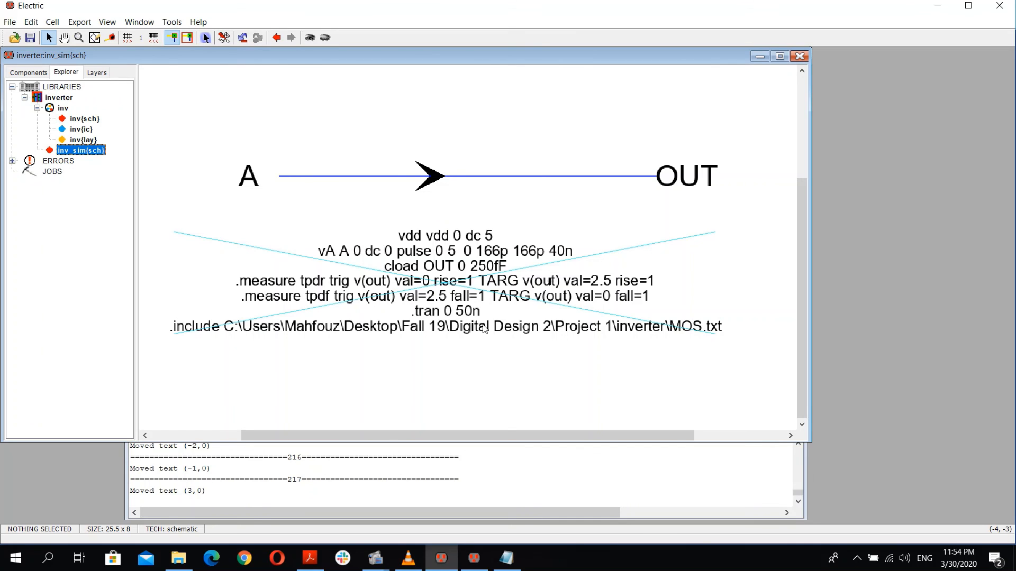
double_click(484, 329)
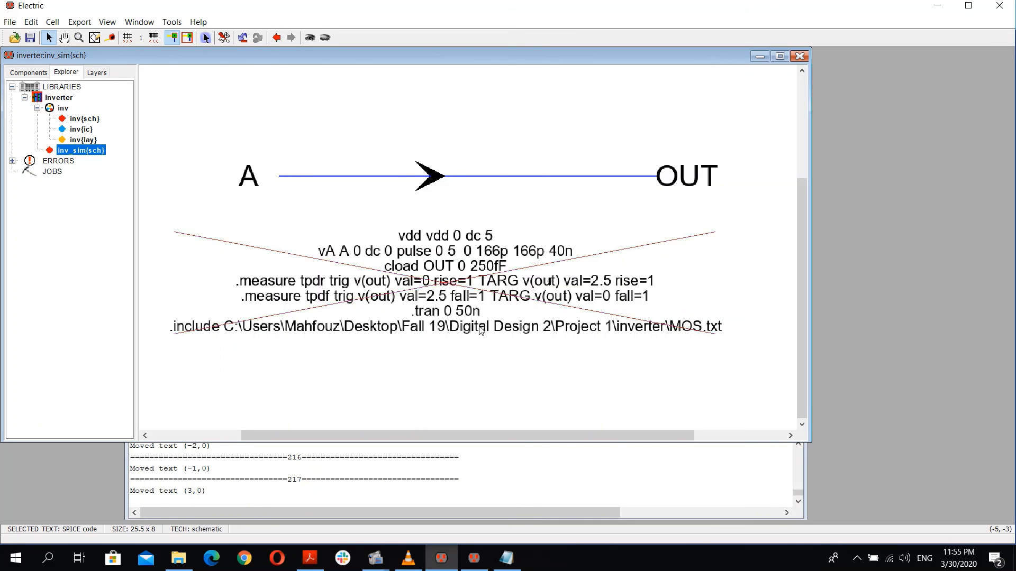
drag(206, 376, 178, 357)
click(233, 384)
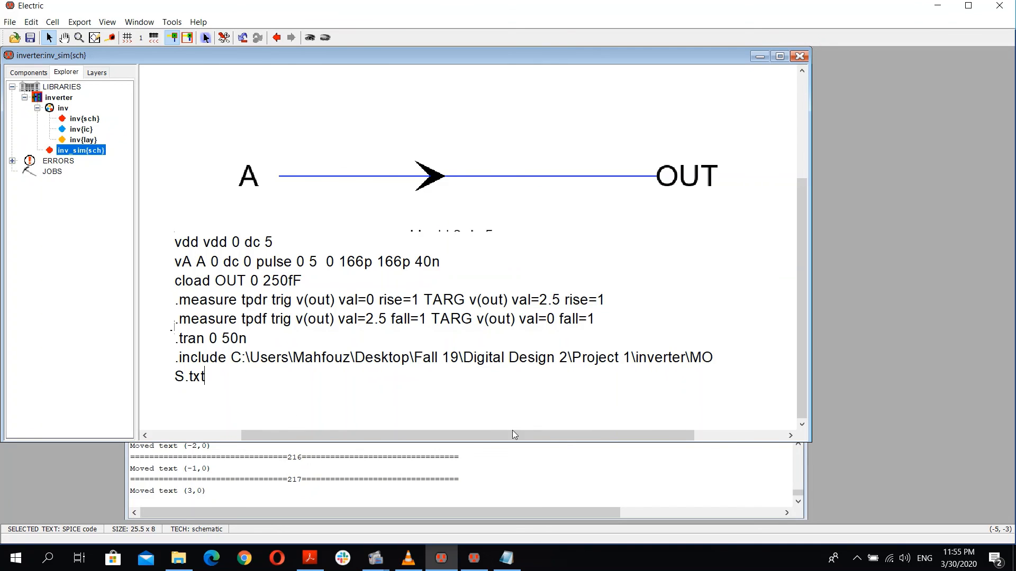
click(591, 98)
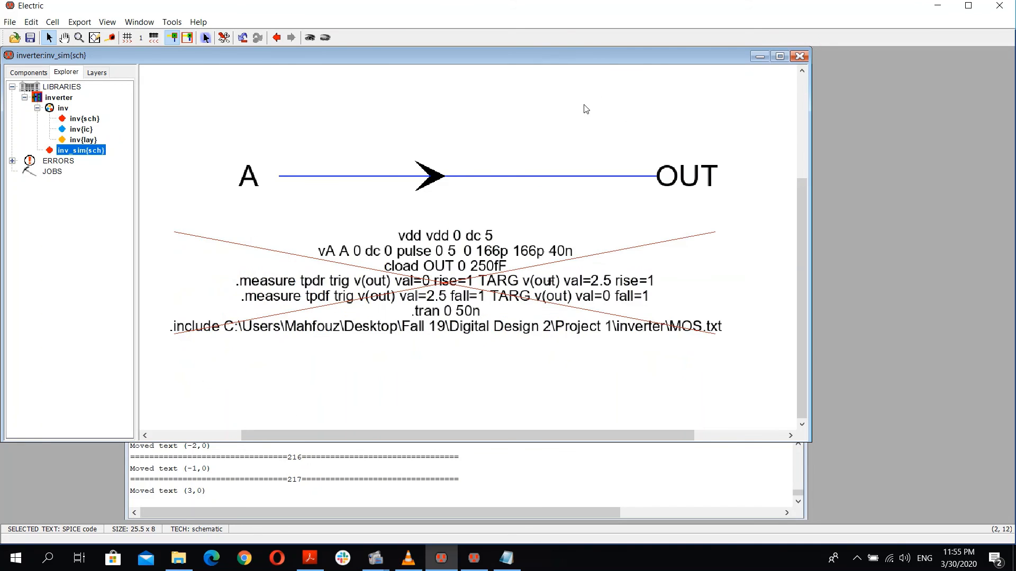
Step: Save the library as Inverter.jelib in the tutorial folder, overwriting the existing file
key(ctrl+s)
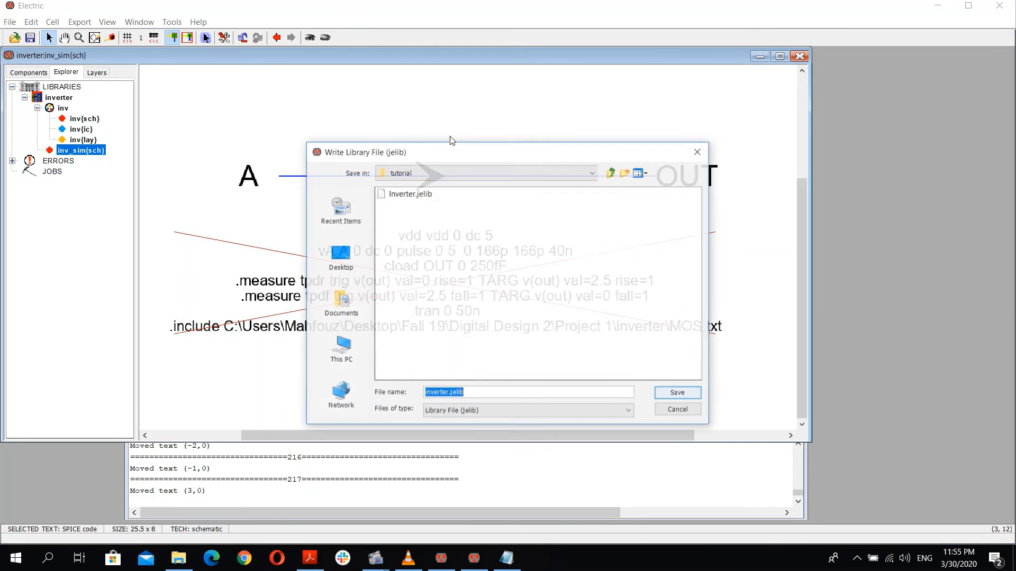
click(426, 195)
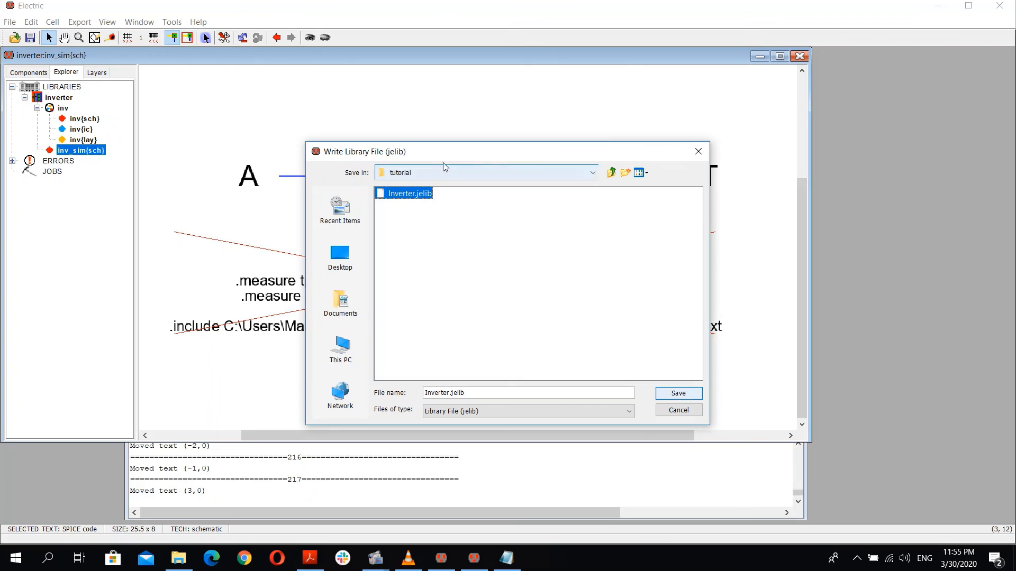
click(468, 392)
key(Return)
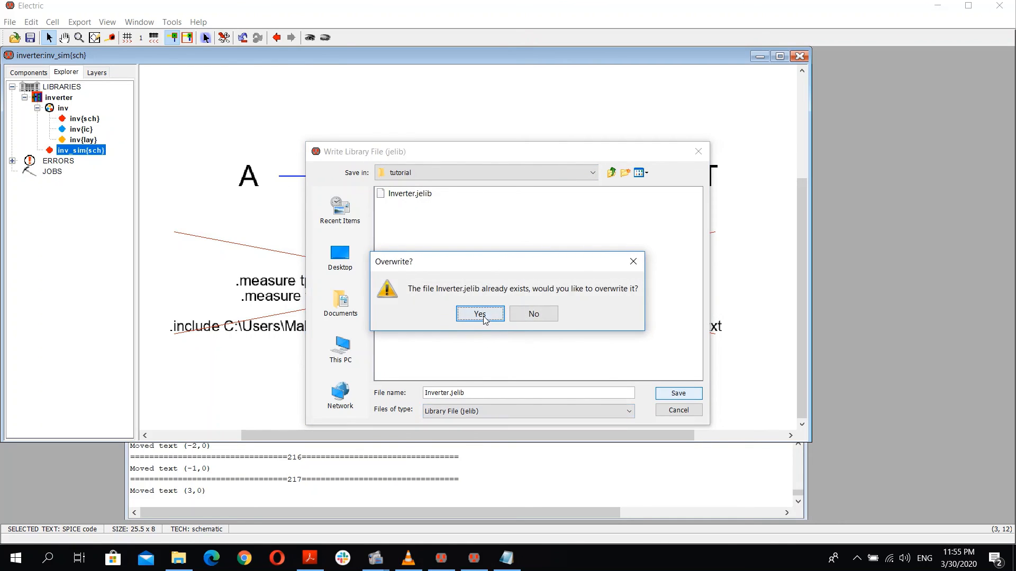
click(481, 314)
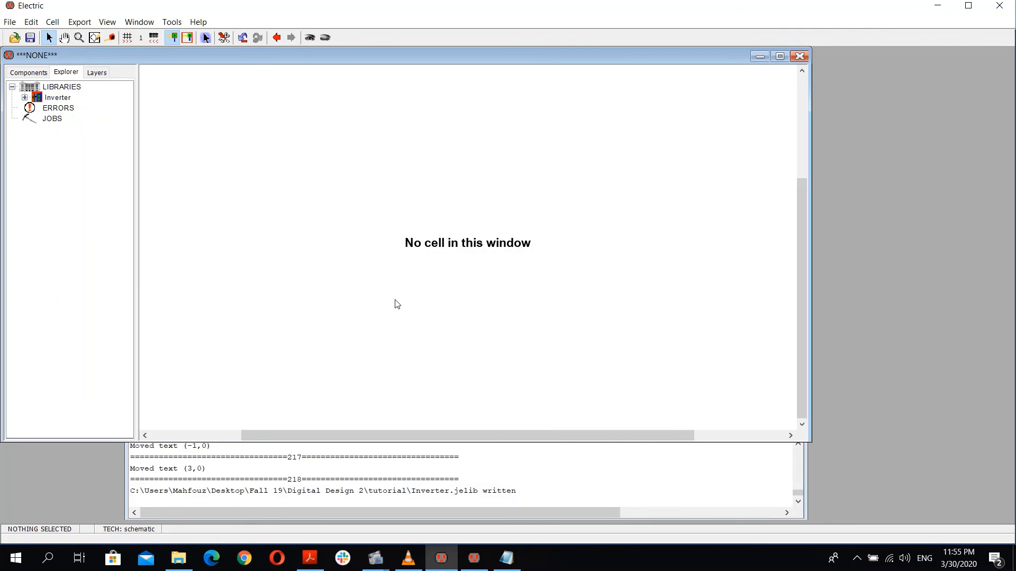
Step: Reopen the inv_sim schematic and write its SPICE deck as inv_sim.spi, launching the simulation
click(24, 97)
click(66, 119)
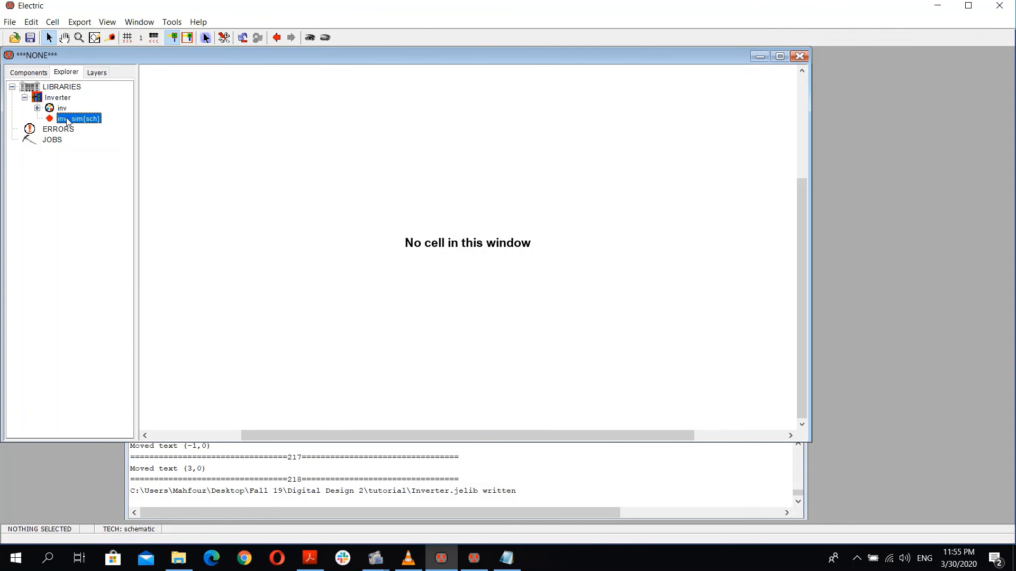
double_click(67, 120)
click(177, 22)
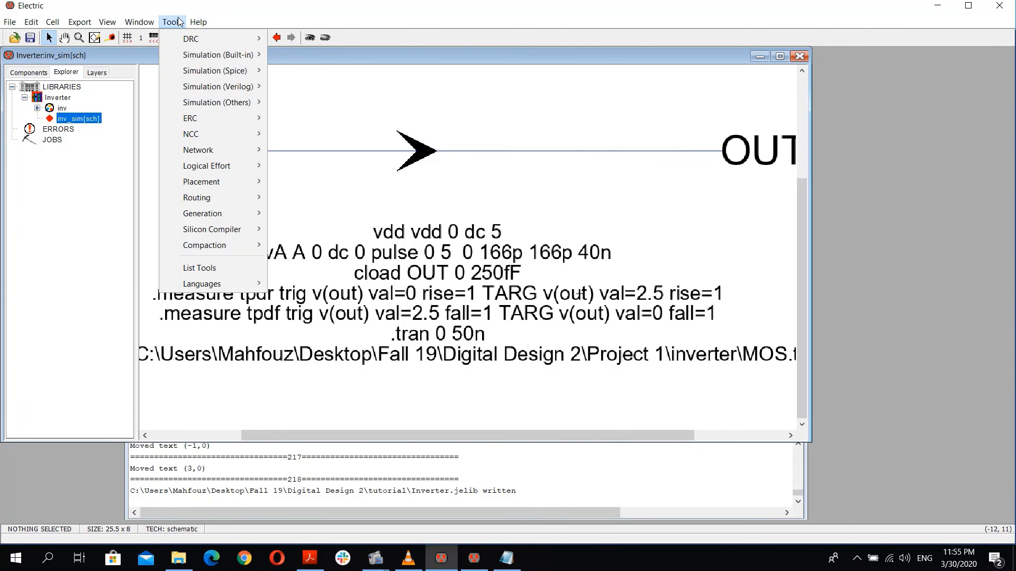
mouse_move(213, 65)
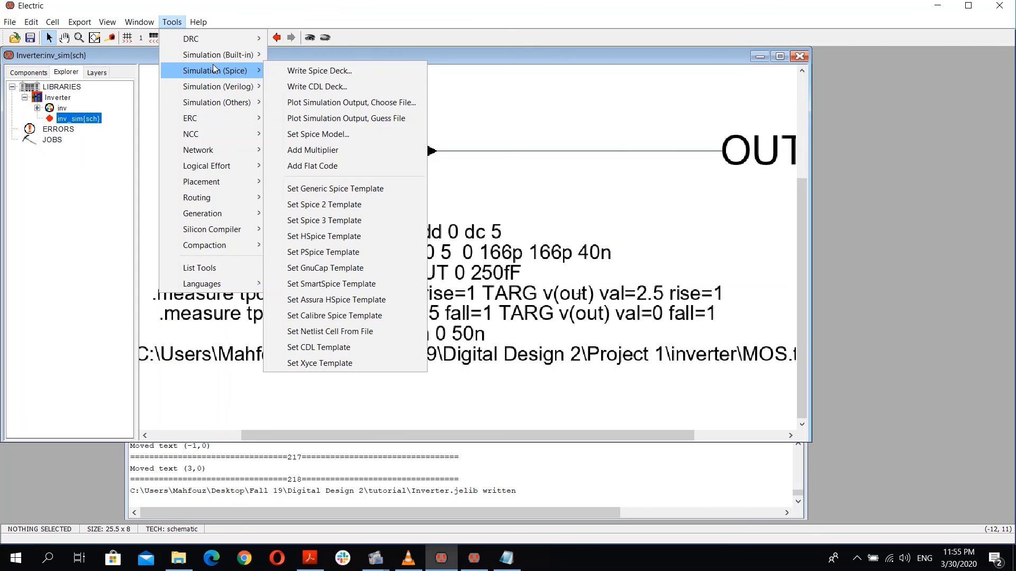
click(289, 71)
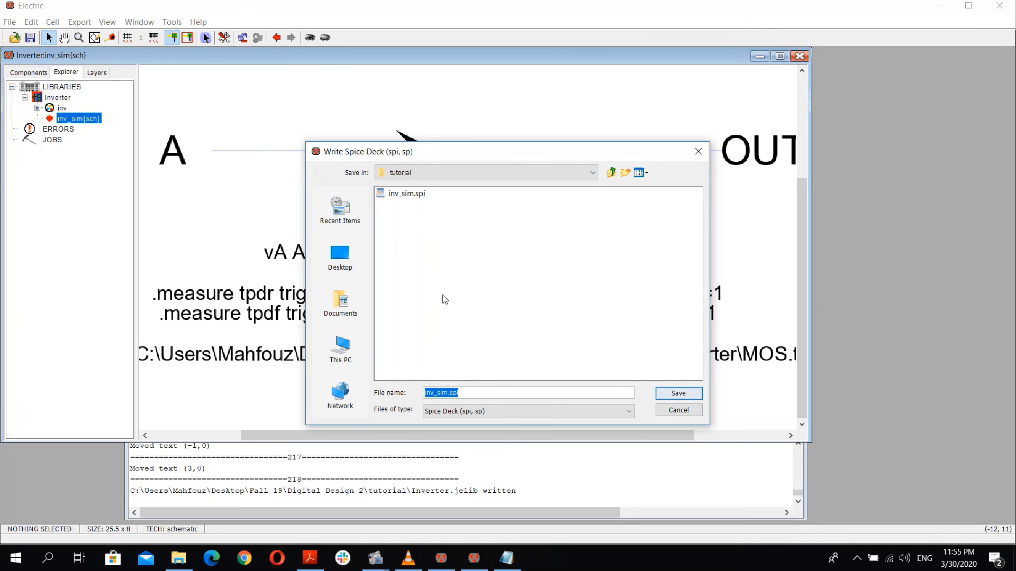
click(678, 393)
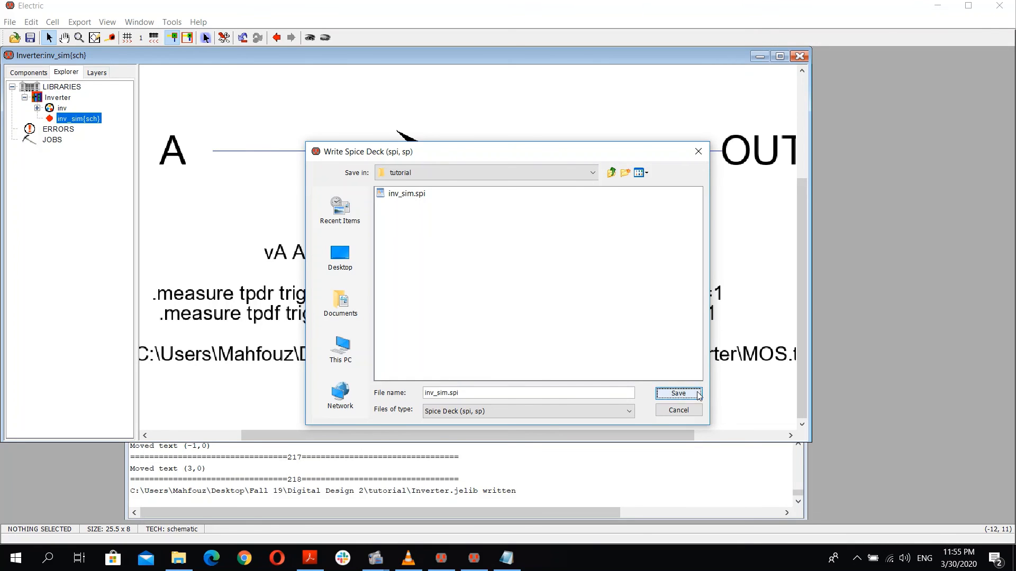
click(480, 315)
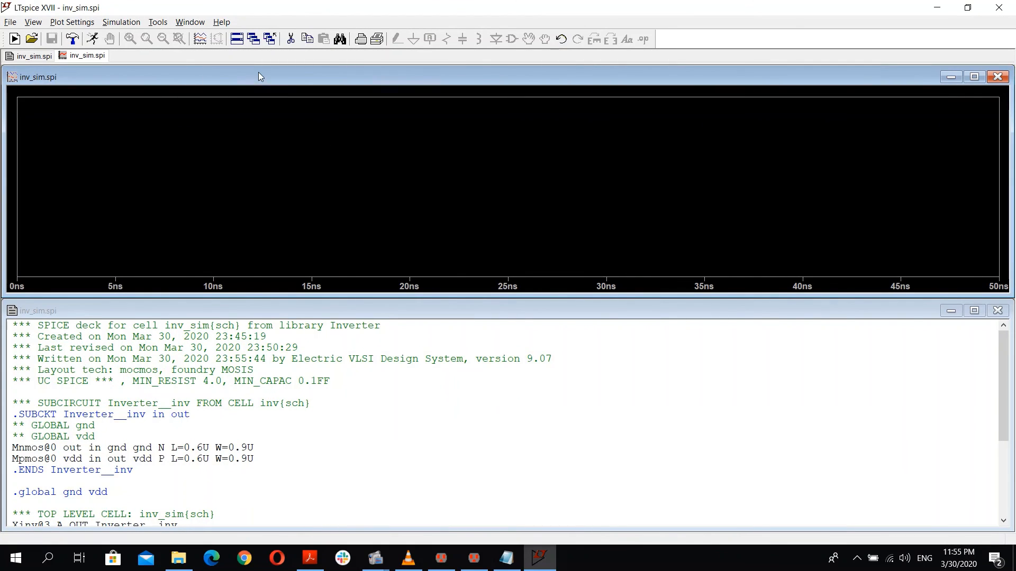
Step: Plot the V(a) and V(out) waveforms of the simulation
click(197, 43)
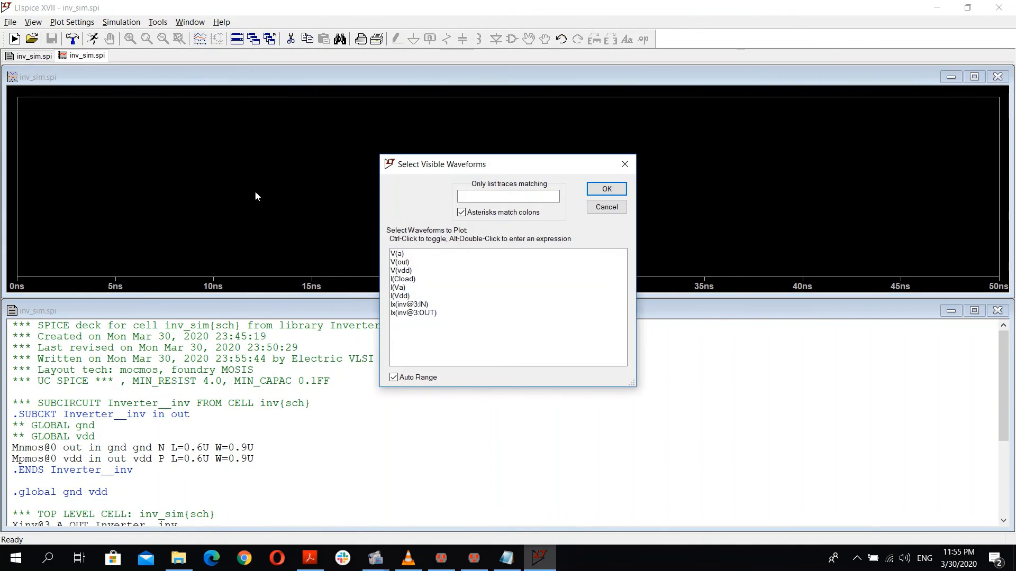
click(394, 255)
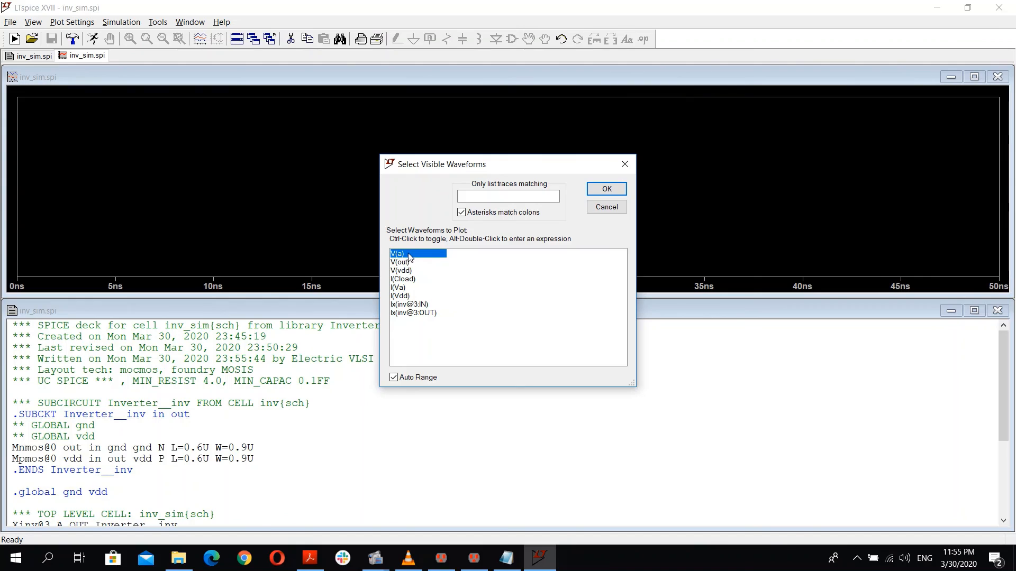
ctrl+click(401, 263)
click(603, 191)
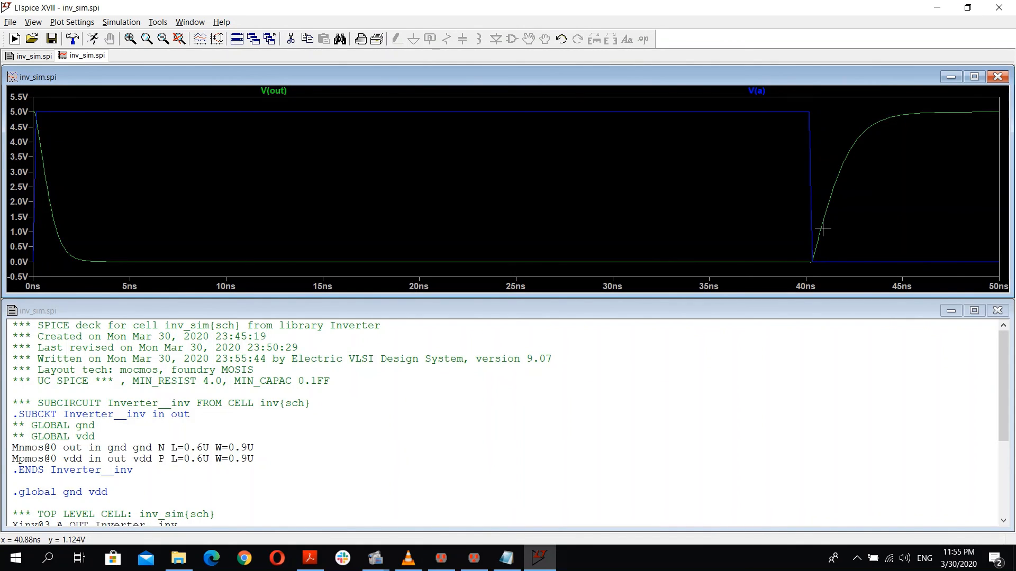
Step: Zoom into the waveform plot around the output transitions, then minimize LTspice
scroll(823, 228, down, 1)
scroll(822, 229, up, 3)
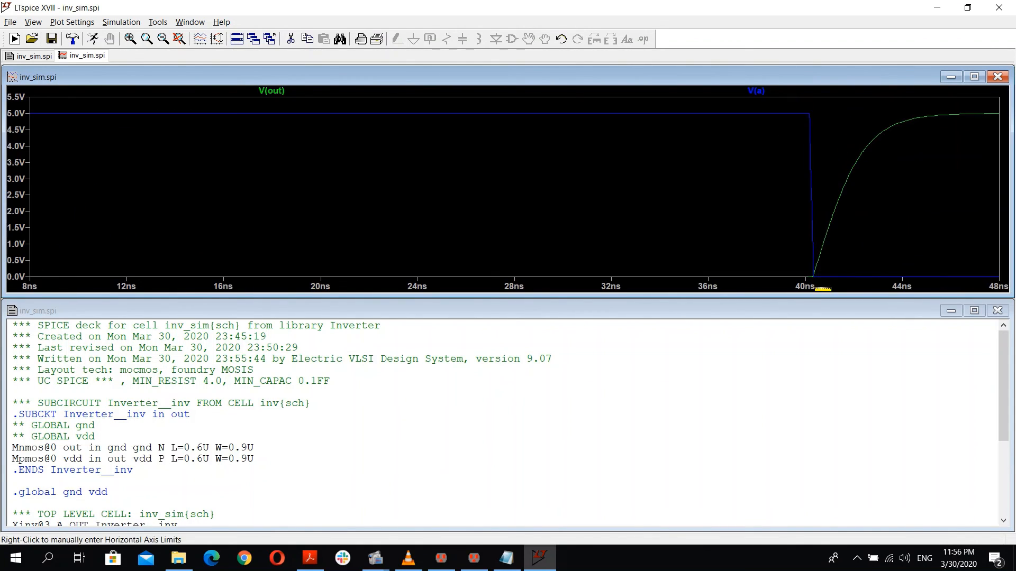
scroll(823, 245, down, 1)
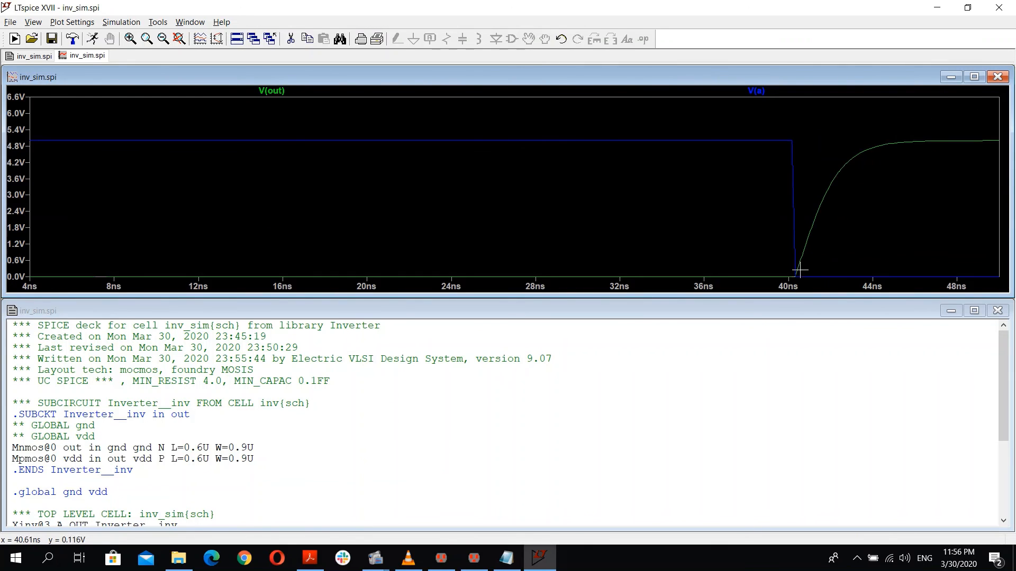
drag(96, 208, 231, 209)
drag(491, 193, 314, 200)
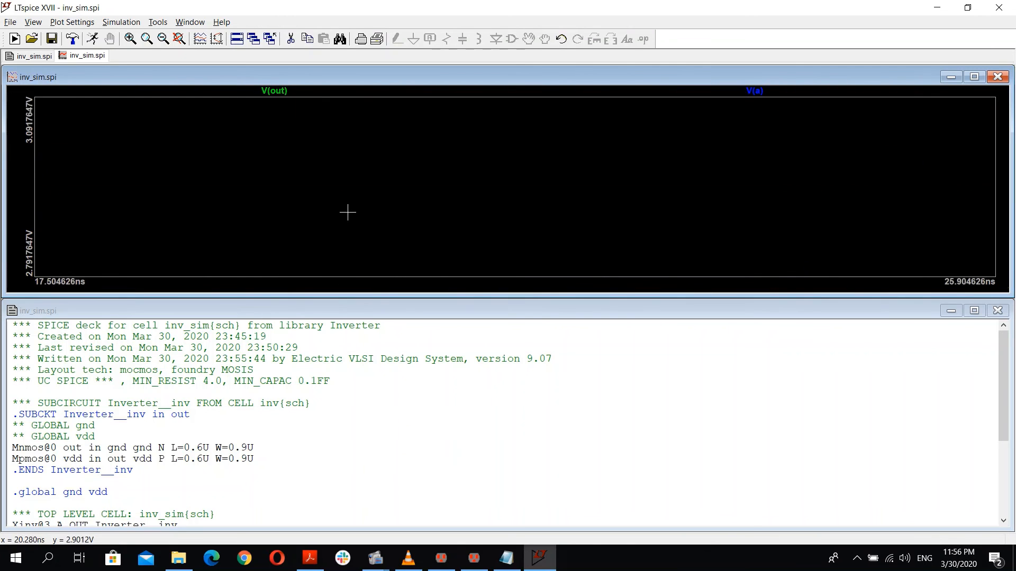
click(944, 6)
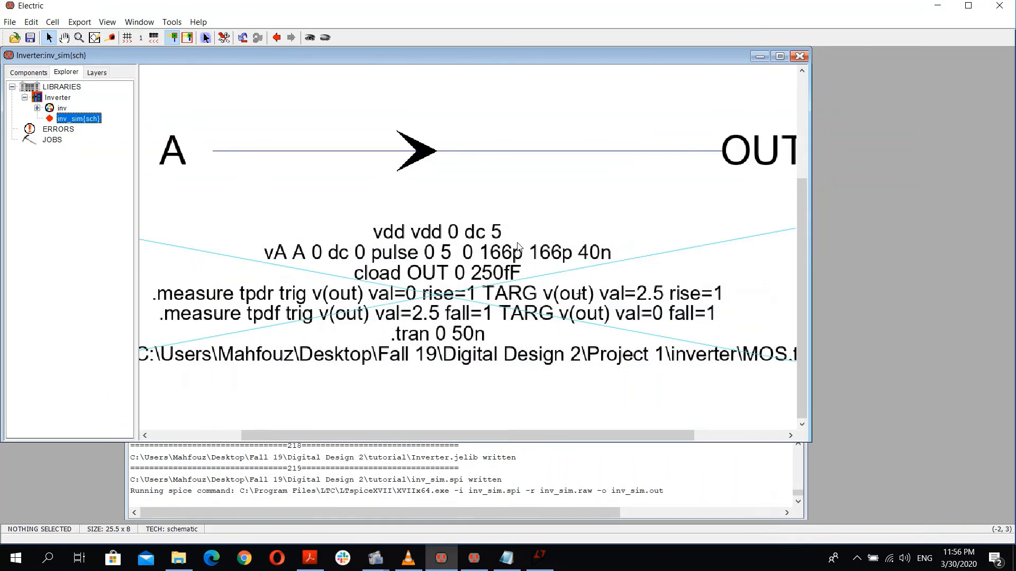
Step: Open inv_sim.log from the tutorial folder in File Explorer
click(760, 56)
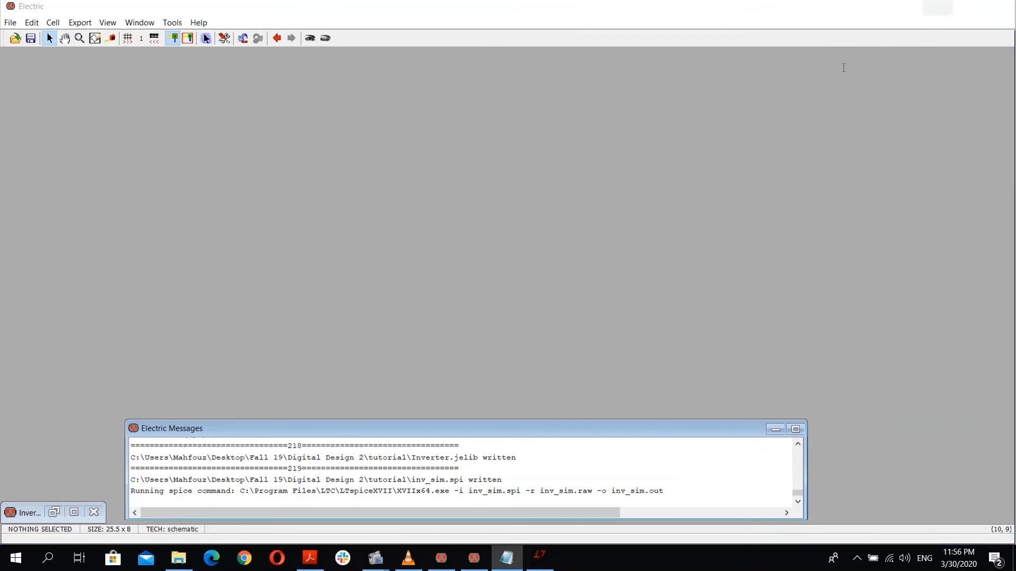
click(937, 6)
click(937, 7)
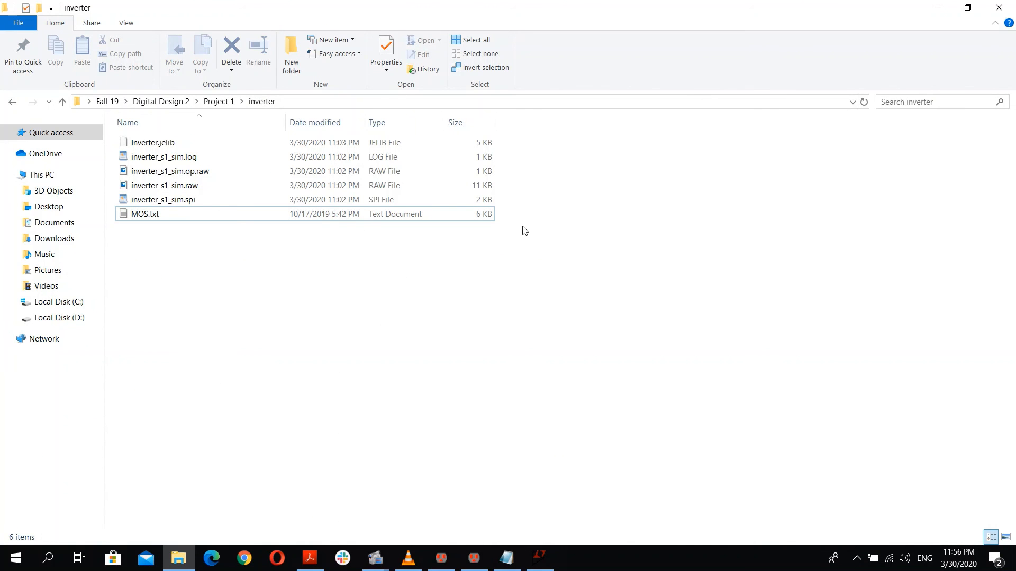
key(alt+Up)
key(Down)
key(Down)
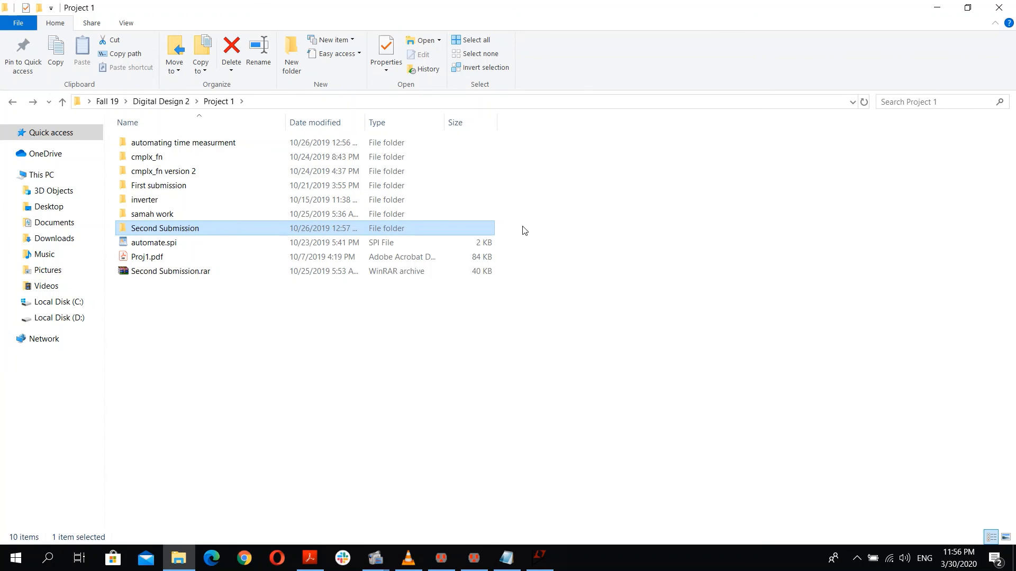
key(alt+Up)
key(Down)
key(Down)
key(Down)
key(Down)
key(Return)
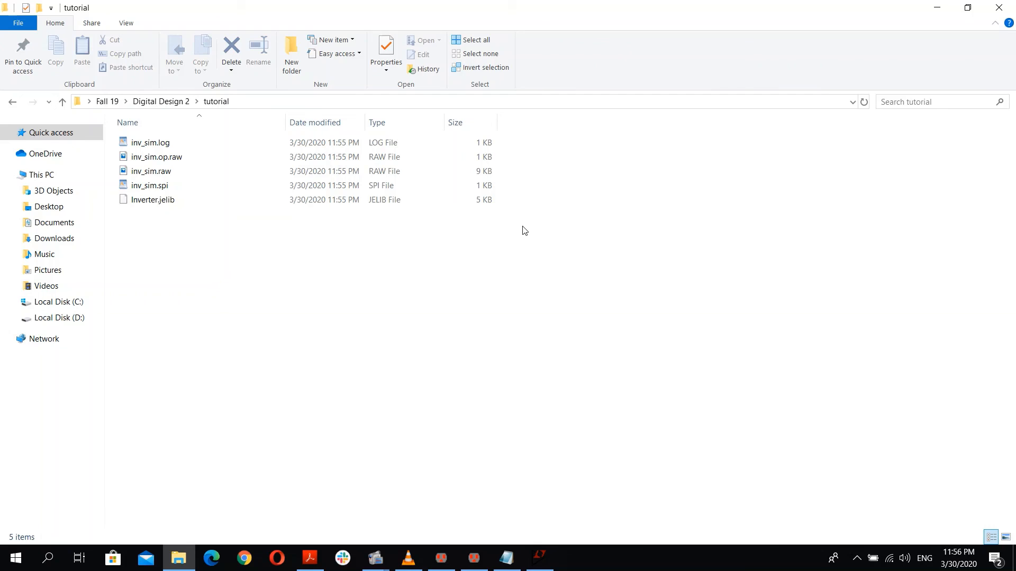
double_click(179, 144)
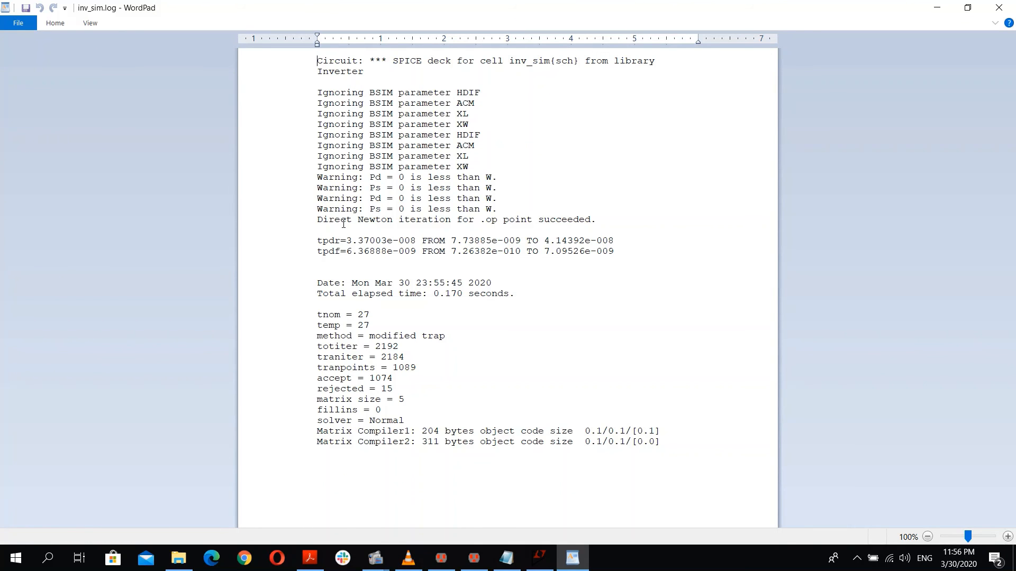
Step: Highlight the tpdr and tpdf delay values in the log
drag(319, 237, 333, 241)
drag(346, 242, 422, 241)
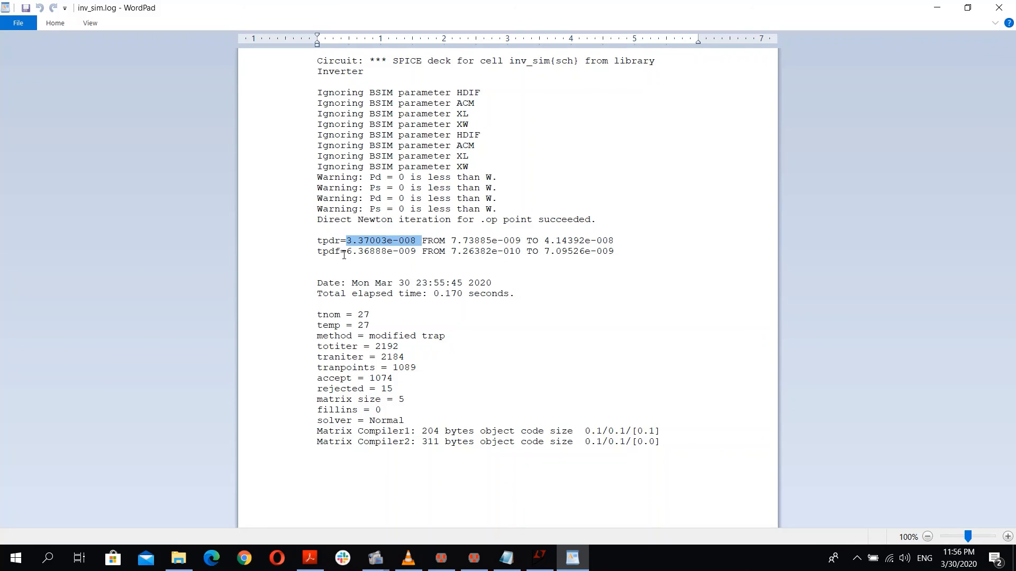
drag(347, 251, 392, 252)
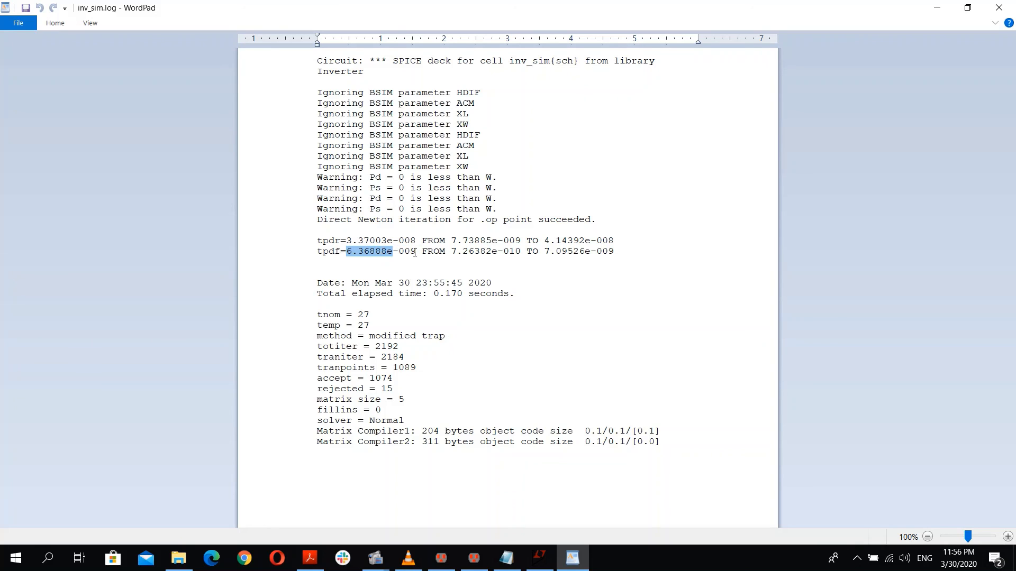
Step: Return to Electric, restore the inv_sim window and open its SPICE code for editing
key(alt+Tab)
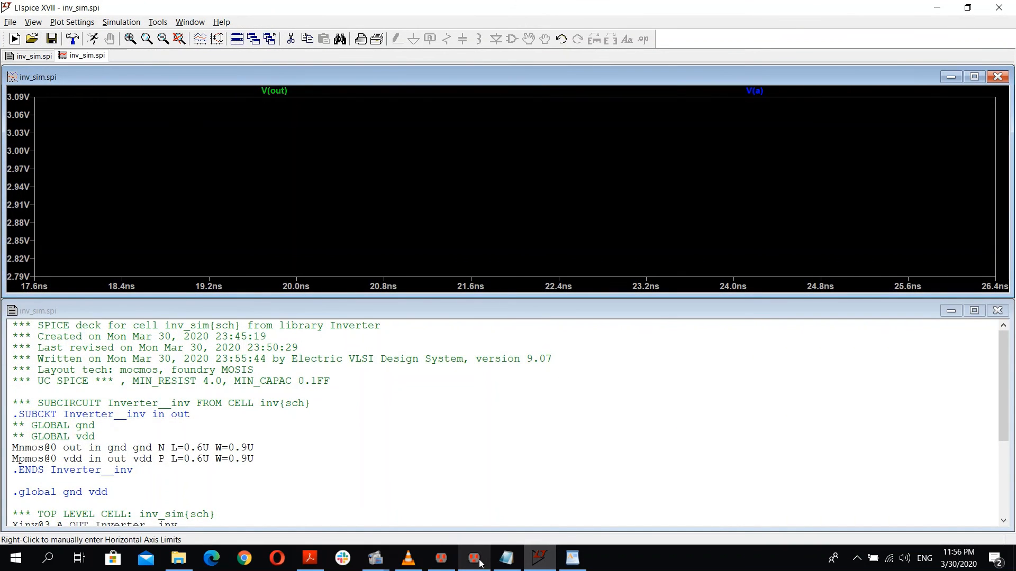
click(449, 561)
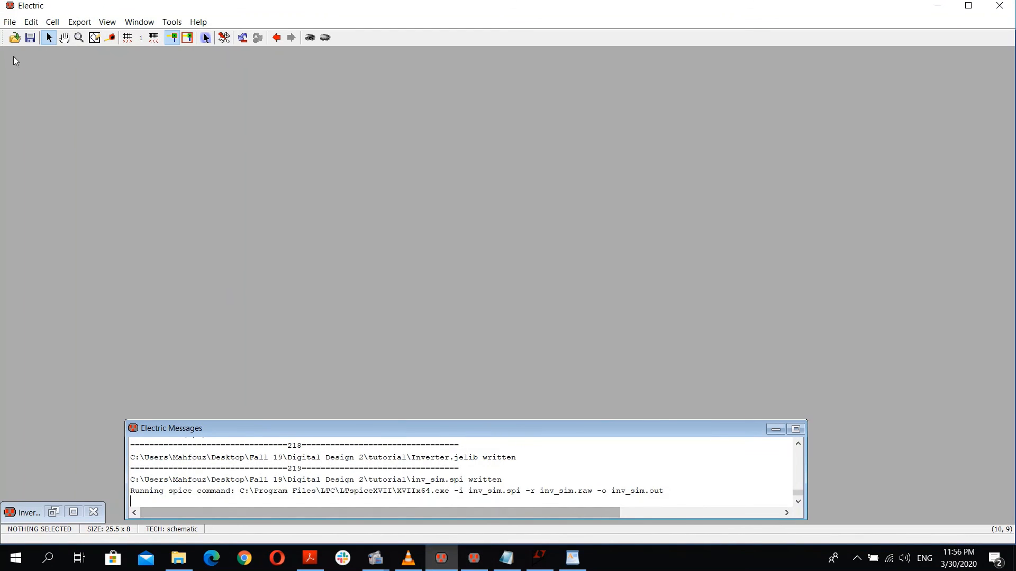
click(74, 512)
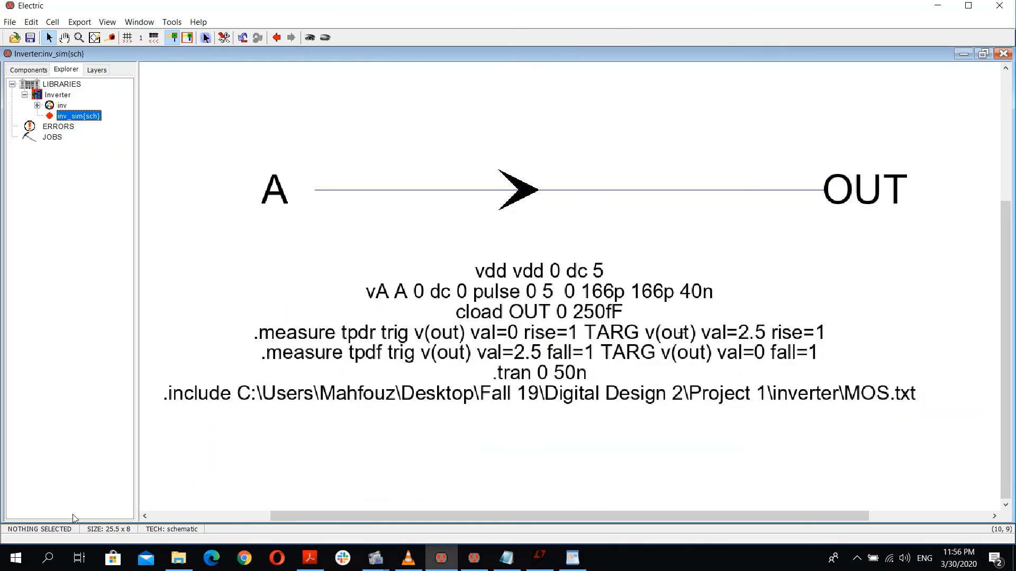
double_click(523, 382)
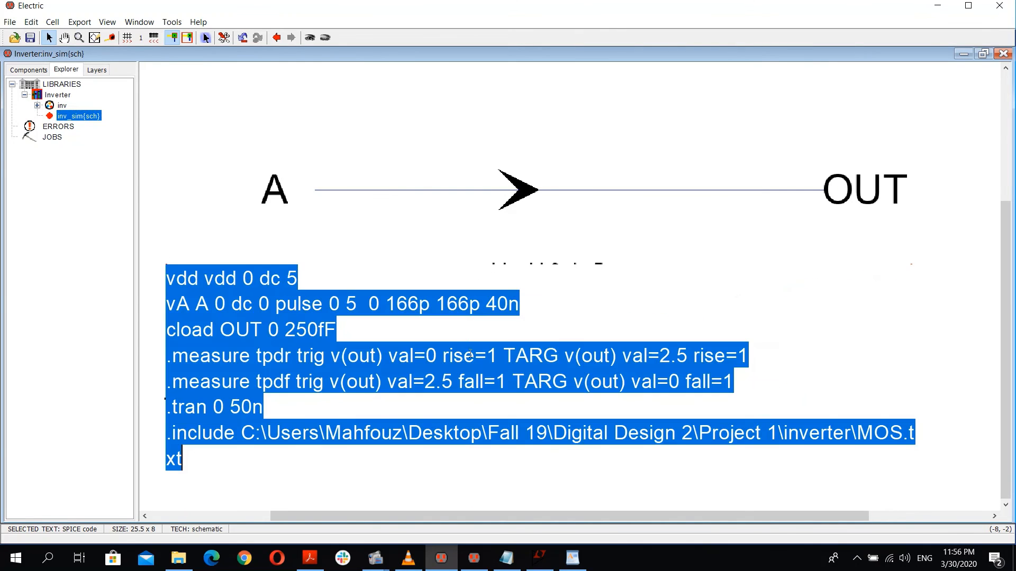